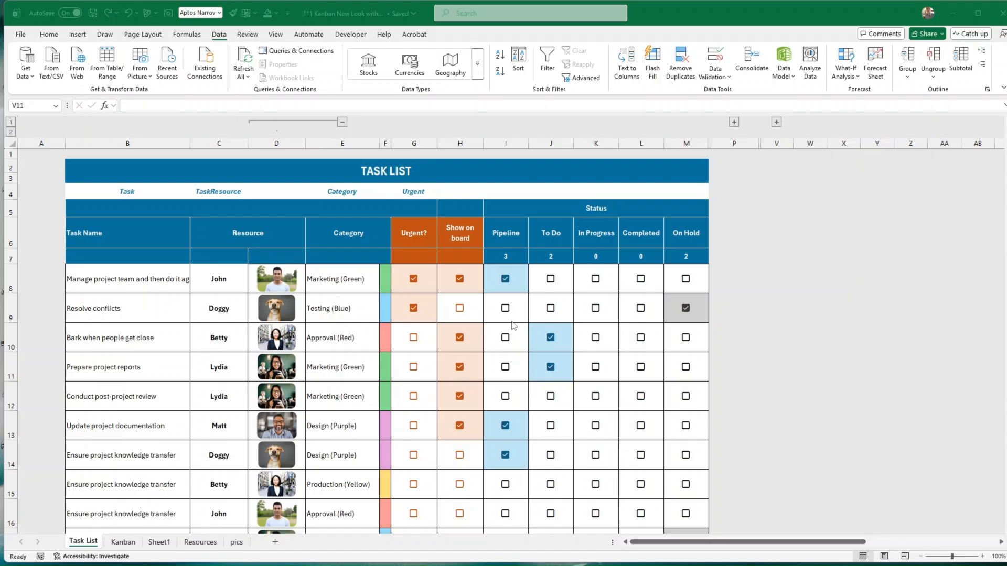
Step: Review the resource picture cells in D8:D15 and the lookup formula in D8
left_click(502, 317)
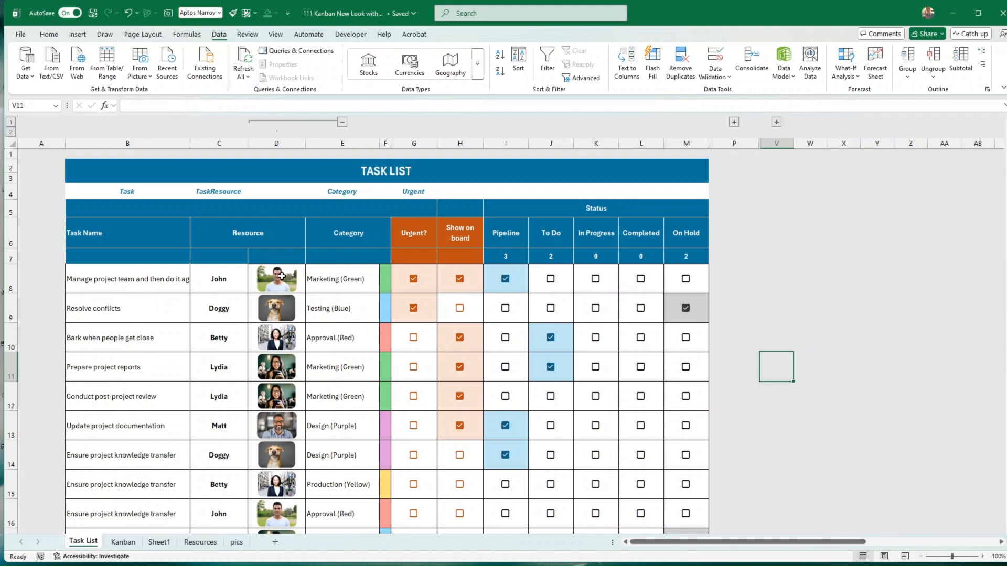
left_click_drag(286, 269, 282, 501)
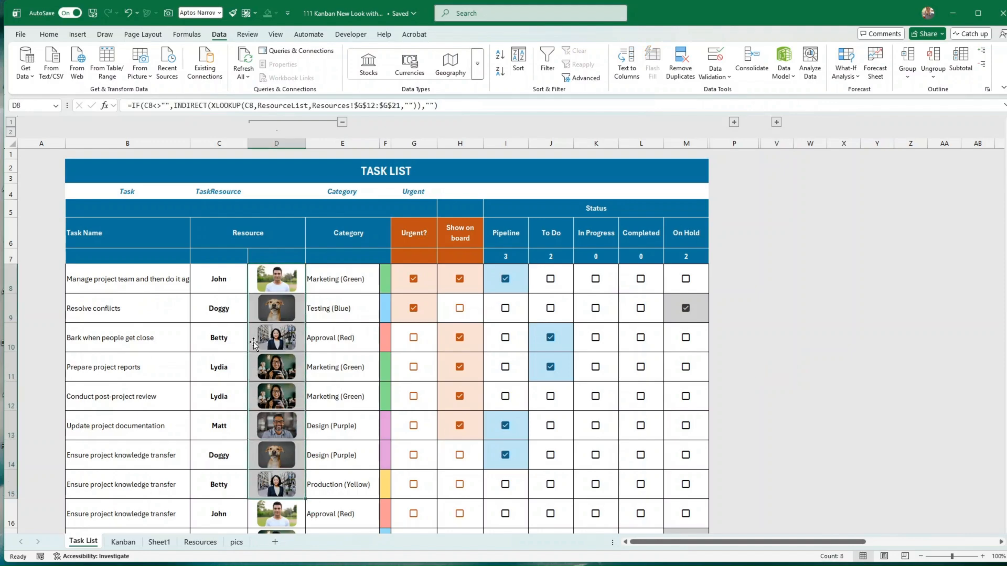
left_click(286, 286)
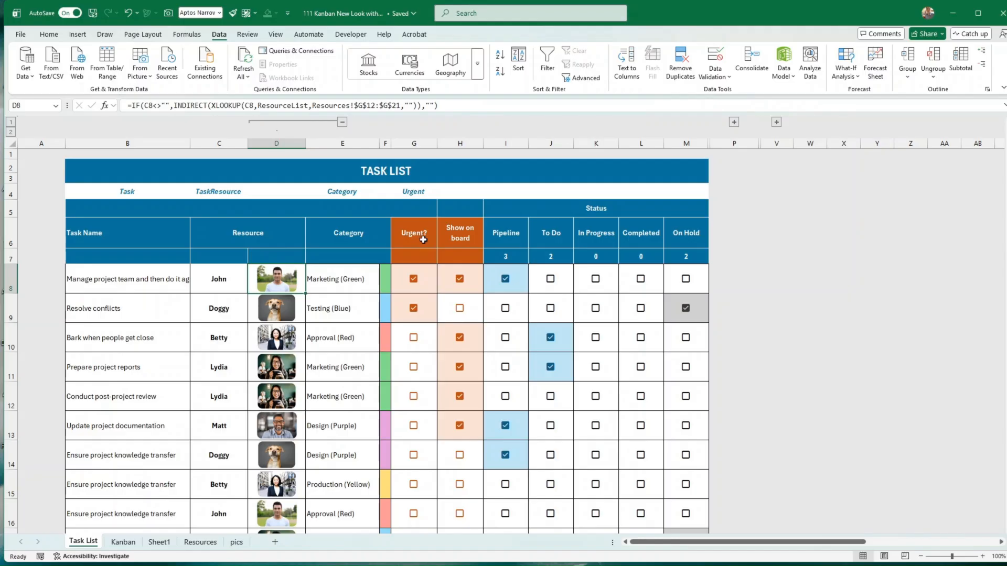
Step: Review the Urgent? and Show on board columns, toggling the first task's Urgent? checkbox off and back on
left_click_drag(423, 240, 461, 252)
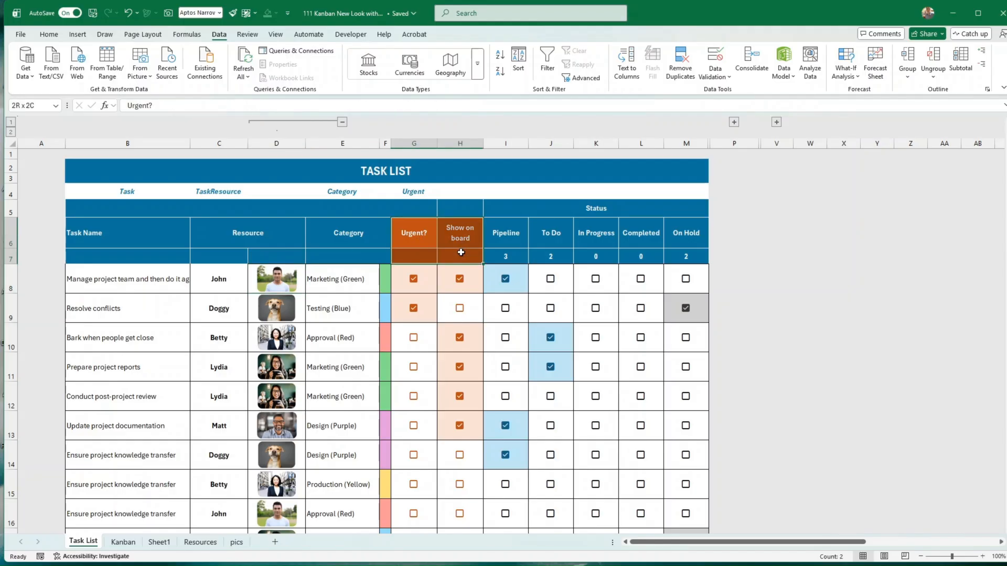
left_click(415, 243)
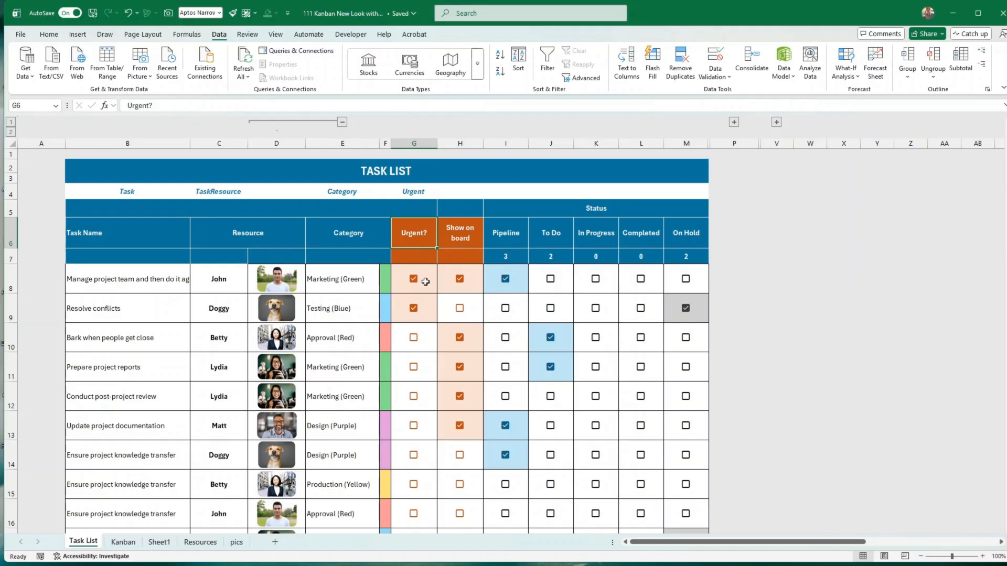
left_click_drag(425, 284, 421, 456)
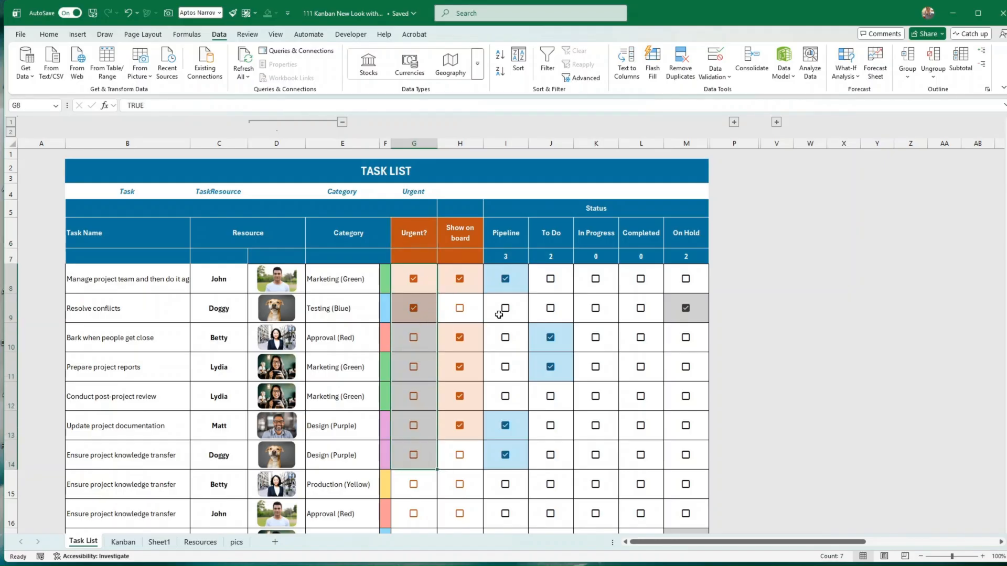
left_click(415, 281)
left_click(414, 281)
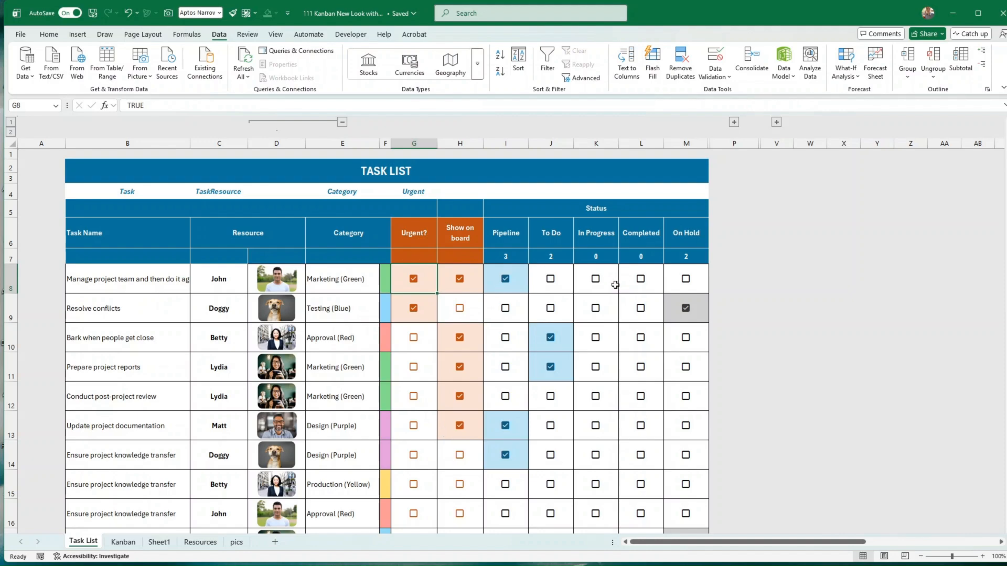
Step: Try marking the Resolve conflicts task as Completed alongside On Hold, and clear both status checkboxes
left_click(640, 308)
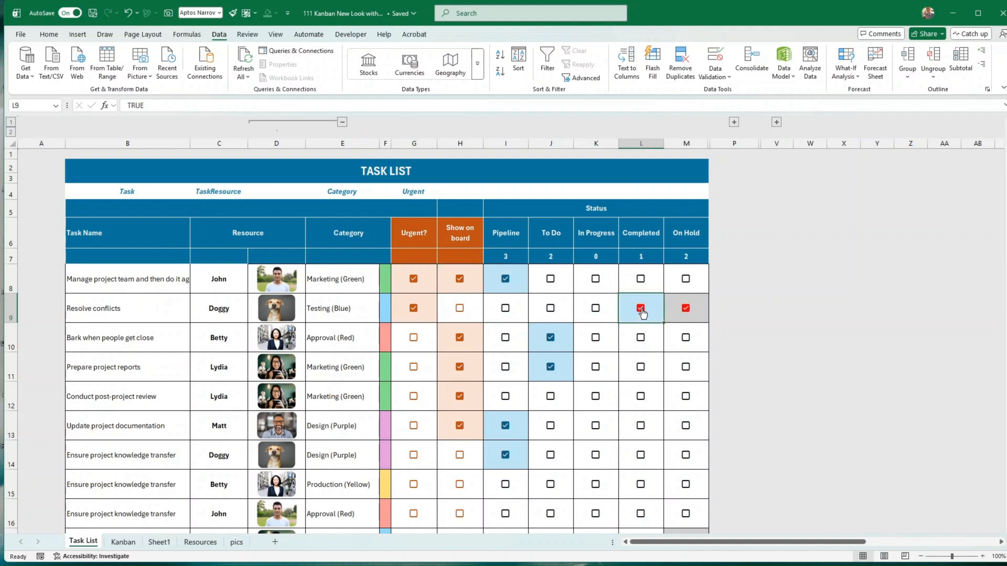
left_click(687, 309)
left_click(641, 309)
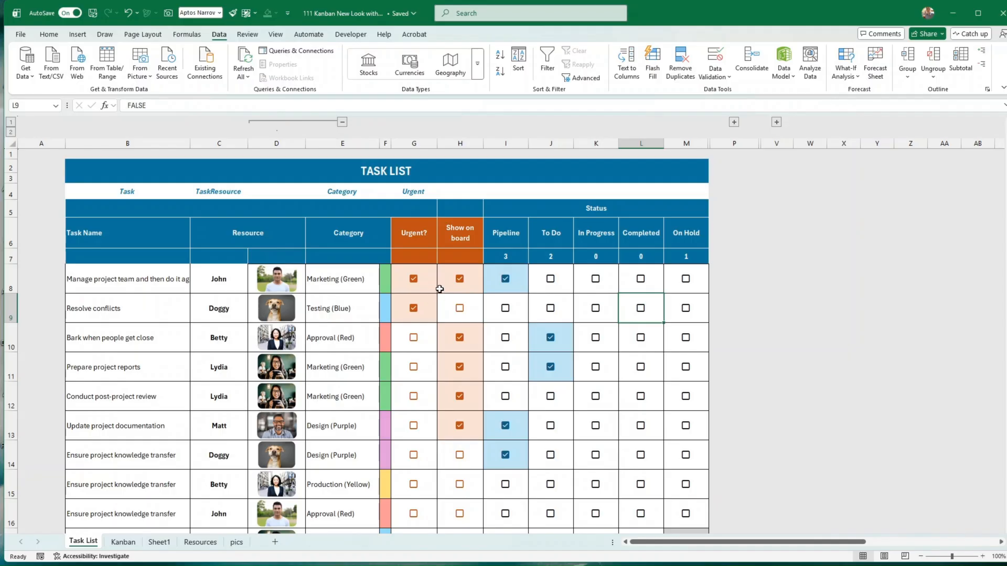
Step: Inspect the font colour palette for the Urgent? and Show on board checkbox cells G8:H16 without changing it
left_click_drag(427, 284, 443, 285)
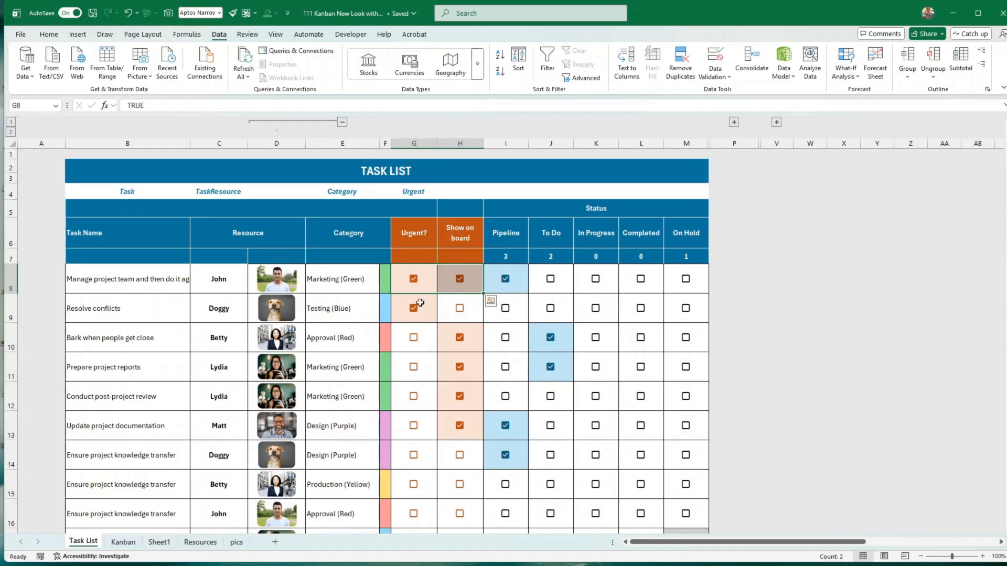
left_click_drag(423, 282, 459, 512)
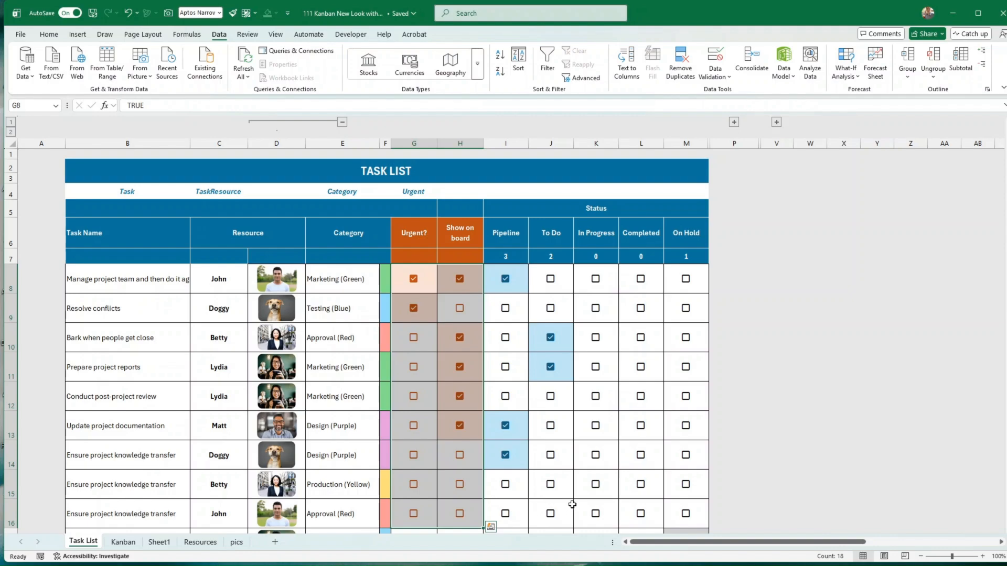
left_click(50, 35)
left_click(216, 73)
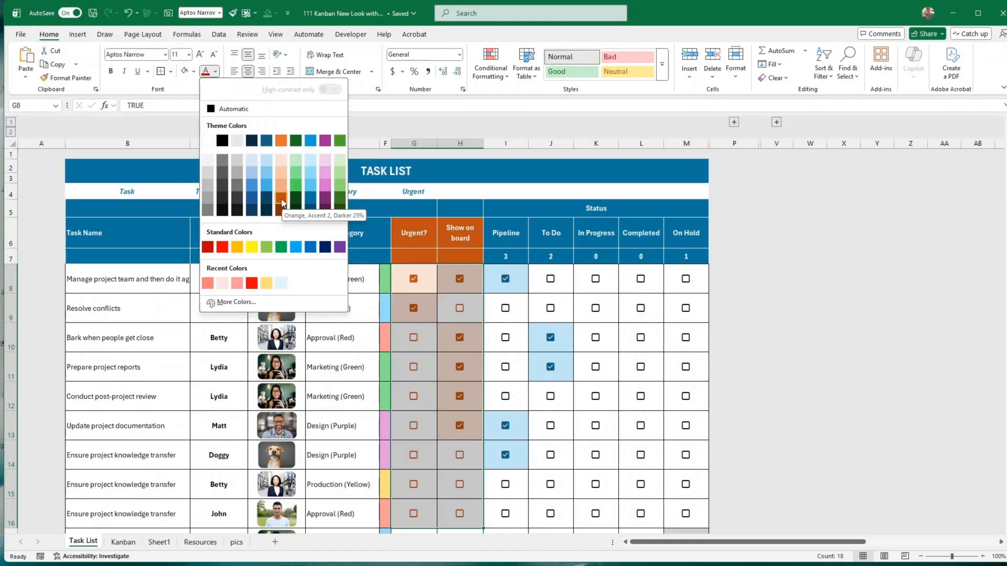
left_click(424, 345)
Step: Toggle the Show on board checkbox of the Resolve conflicts task on and back off
left_click(433, 284)
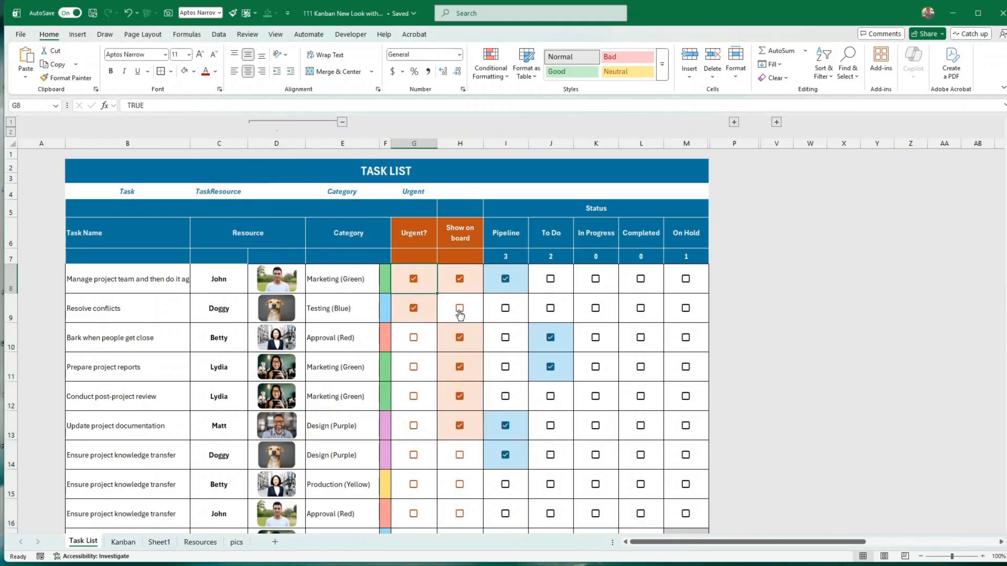
left_click(460, 309)
left_click(460, 309)
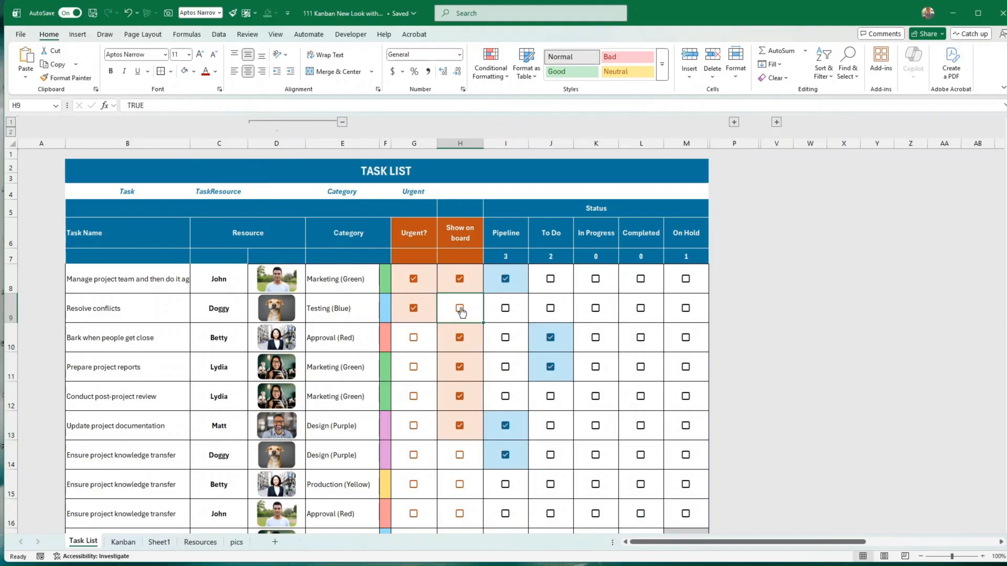
Step: Inspect the orange-fill conditional formatting rule for TRUE values on G8:H15, including its fill settings, keeping it as is
left_click_drag(422, 285, 440, 485)
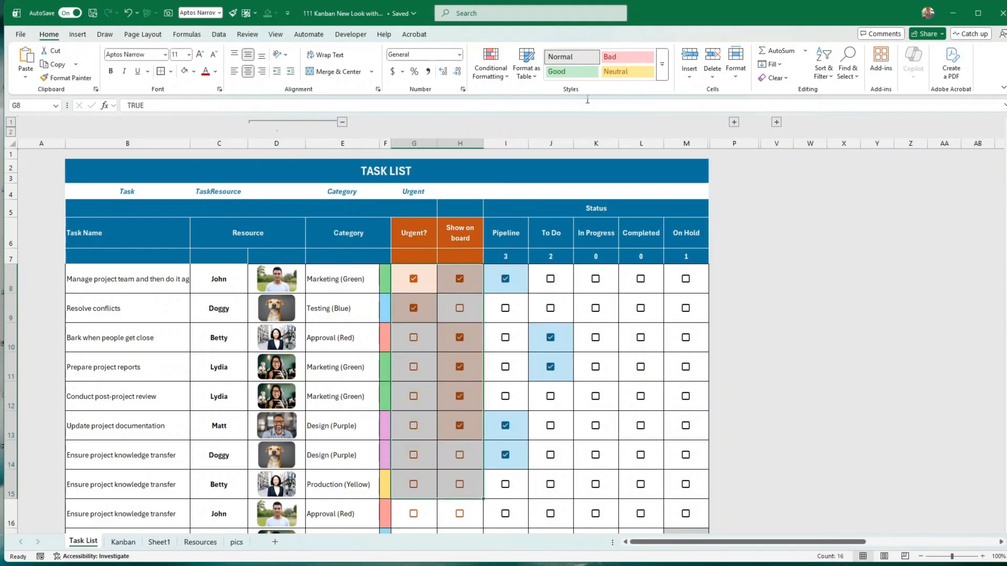
left_click(490, 76)
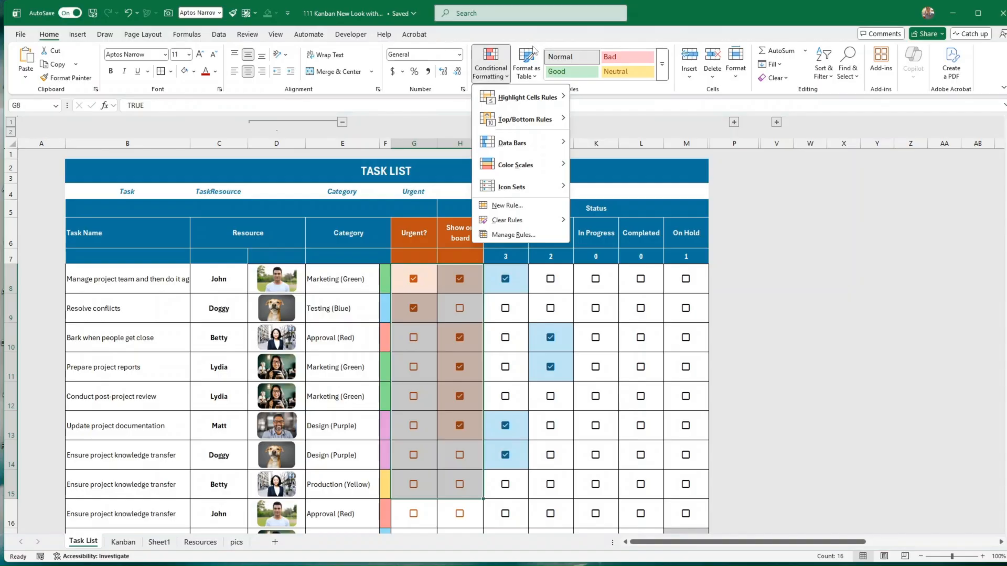
left_click(512, 234)
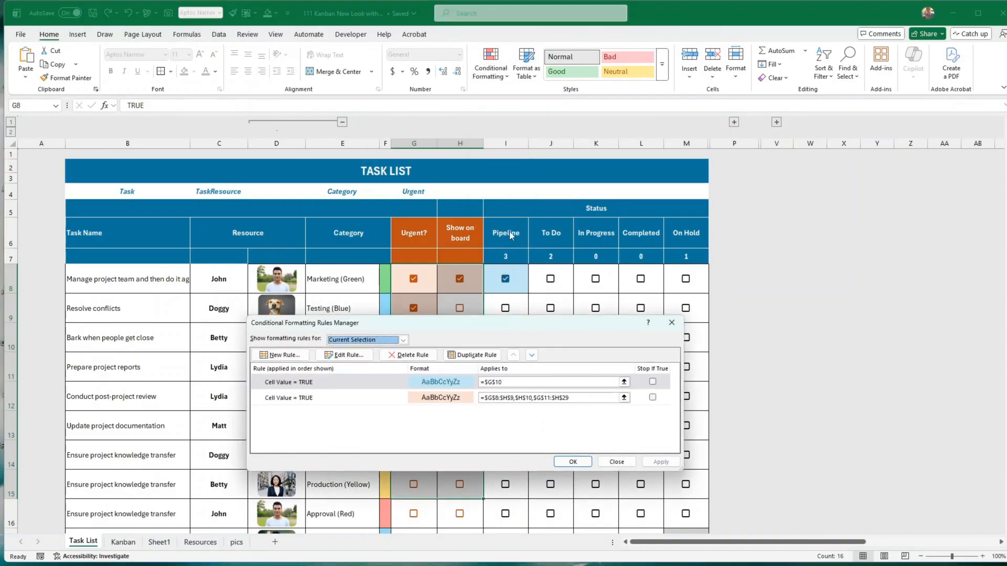
left_click(391, 404)
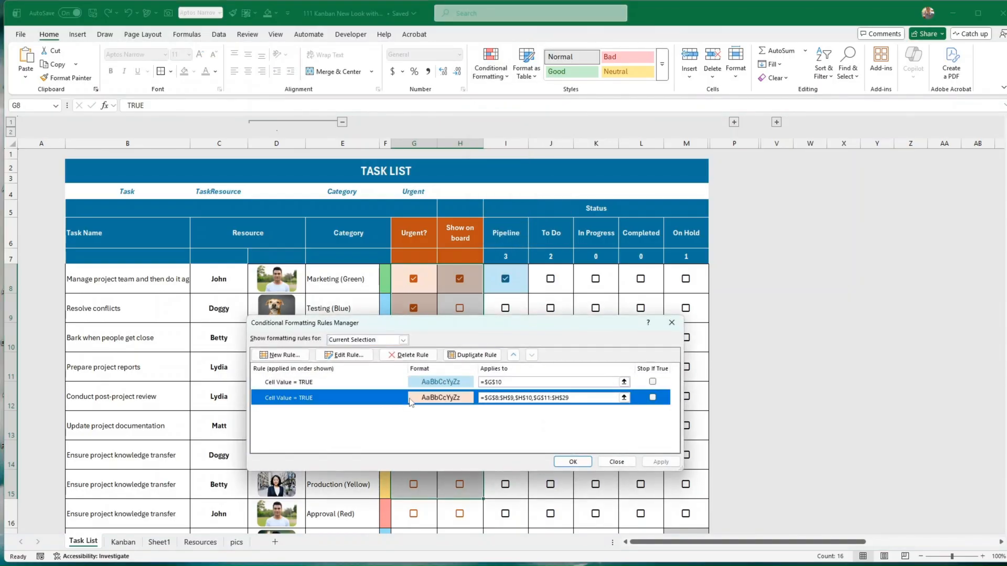
left_click(344, 355)
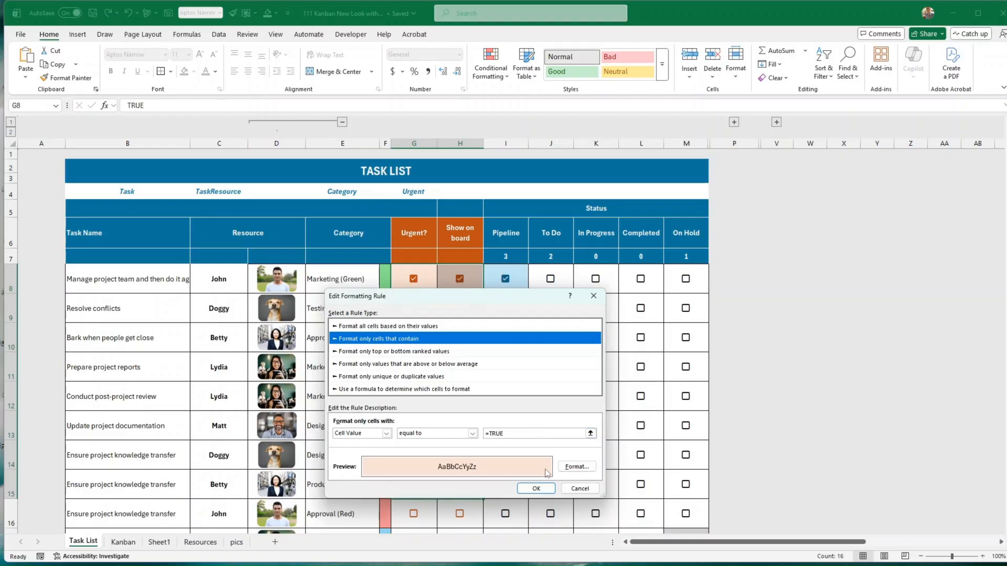
left_click(579, 467)
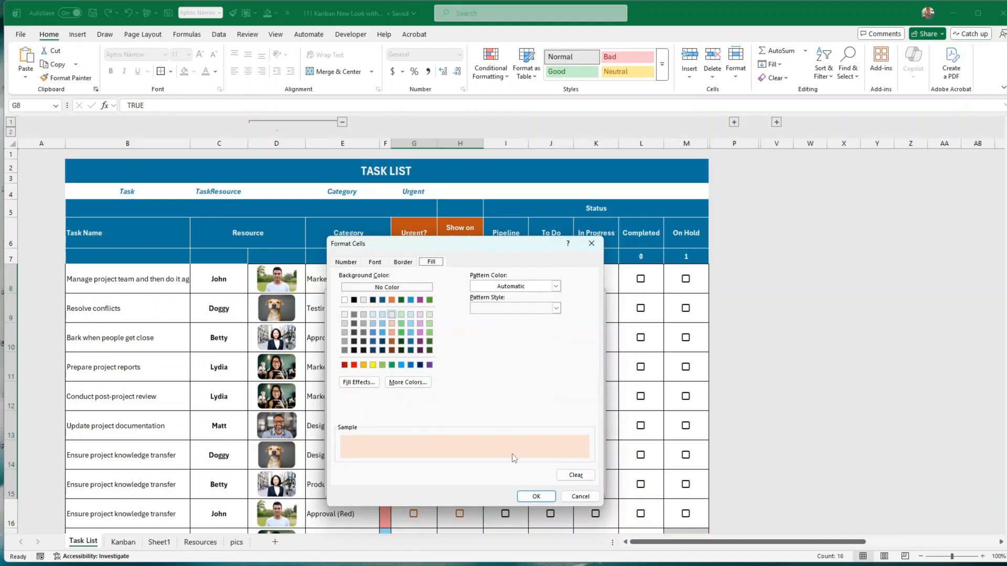
left_click(544, 496)
left_click(536, 488)
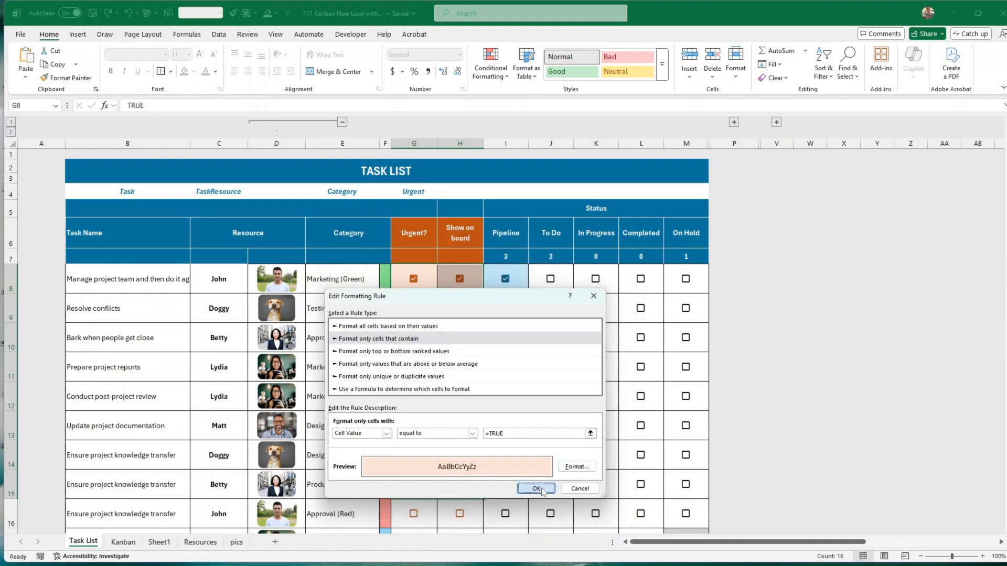
left_click(572, 461)
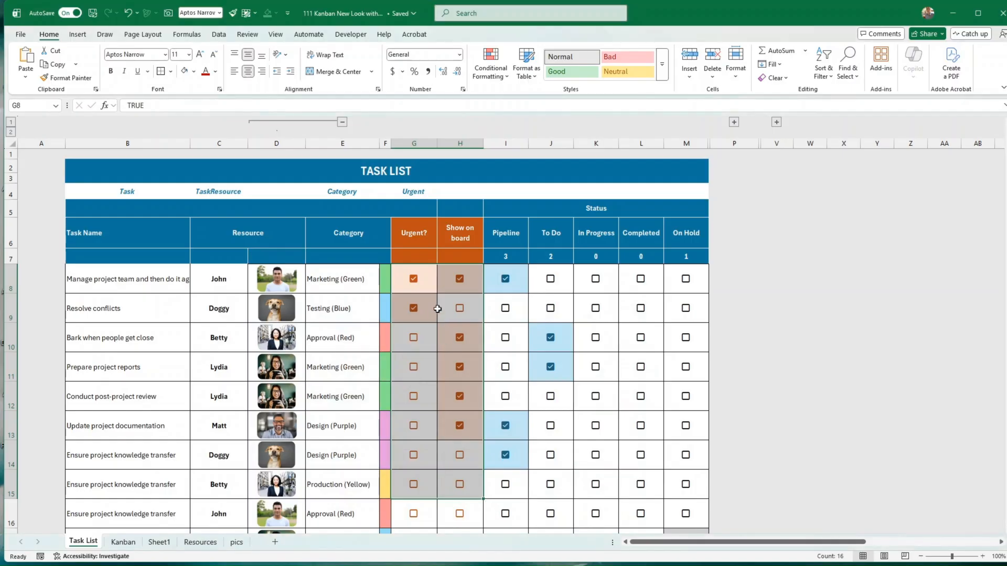
Step: Show where the checkbox control is inserted from, and select the checkbox cells G8:H15
left_click(465, 289)
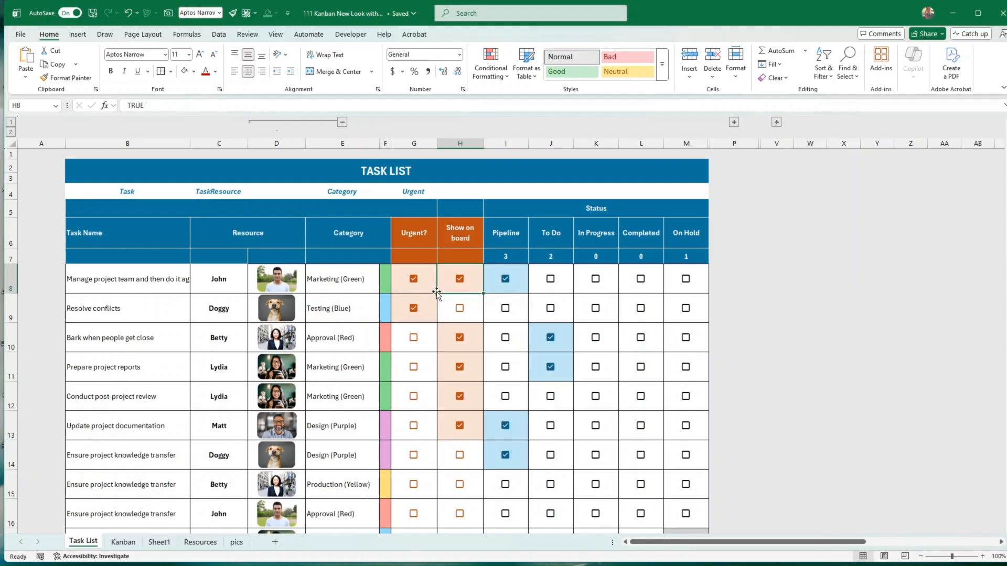
left_click(77, 34)
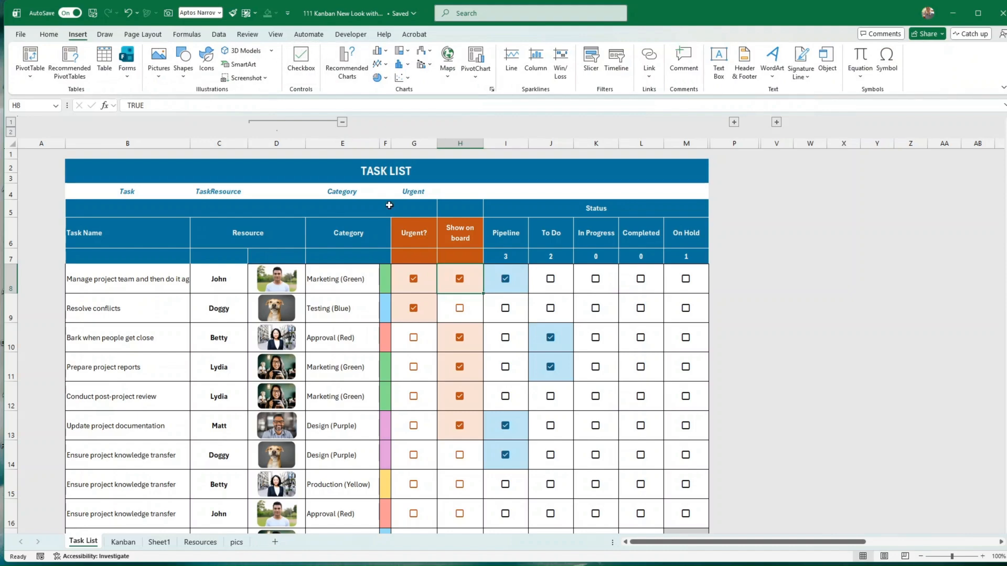
left_click(433, 288)
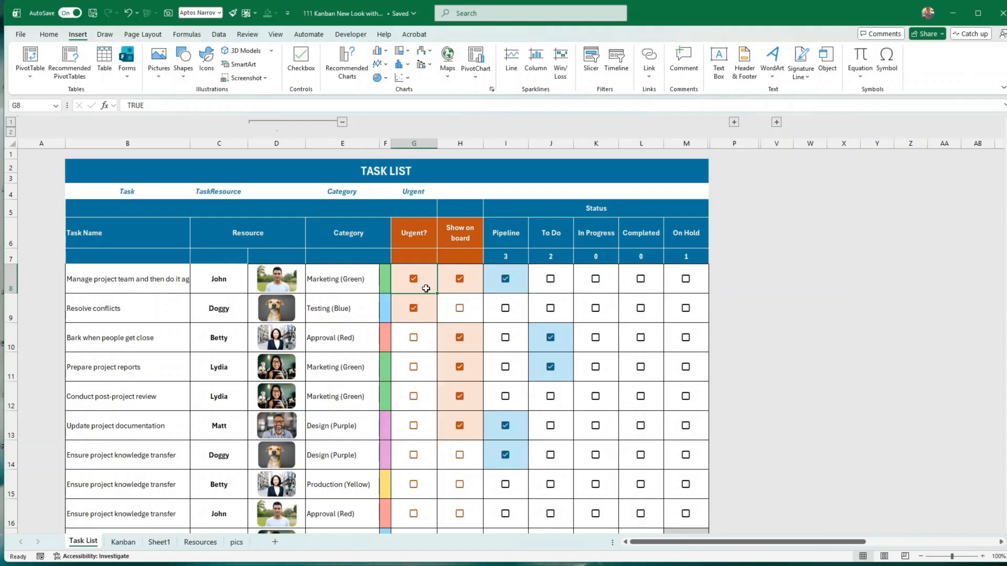
left_click_drag(426, 288, 442, 473)
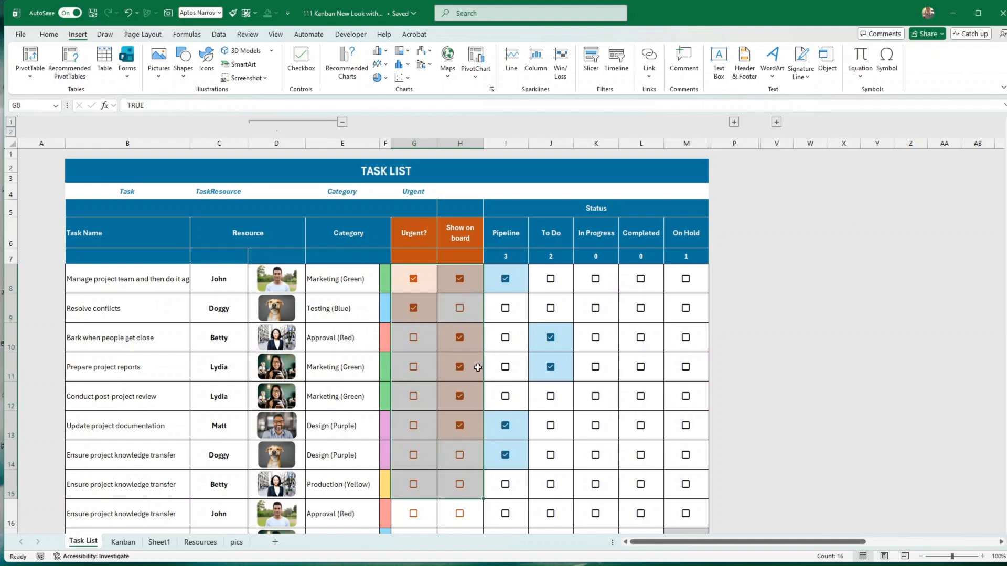
Step: Try marking the first task as To Do, In Progress and Completed alongside Pipeline, and clear those three extra statuses
left_click(522, 286)
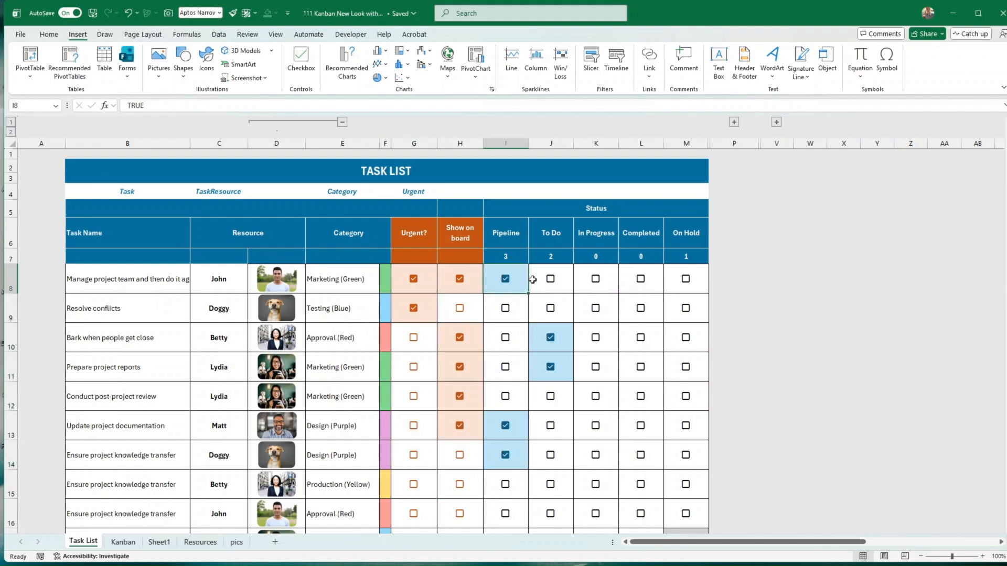
left_click(550, 281)
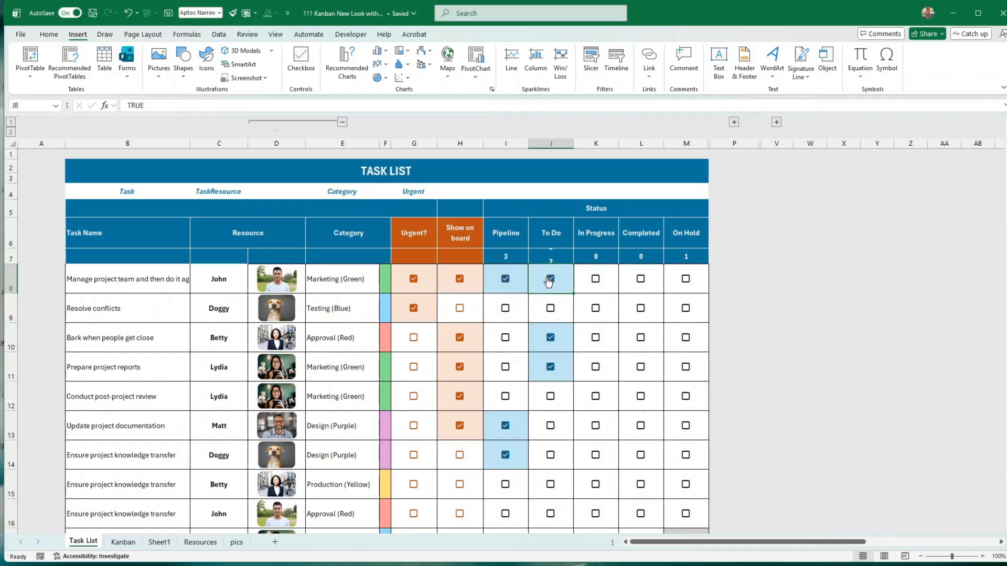
left_click(597, 282)
left_click(641, 282)
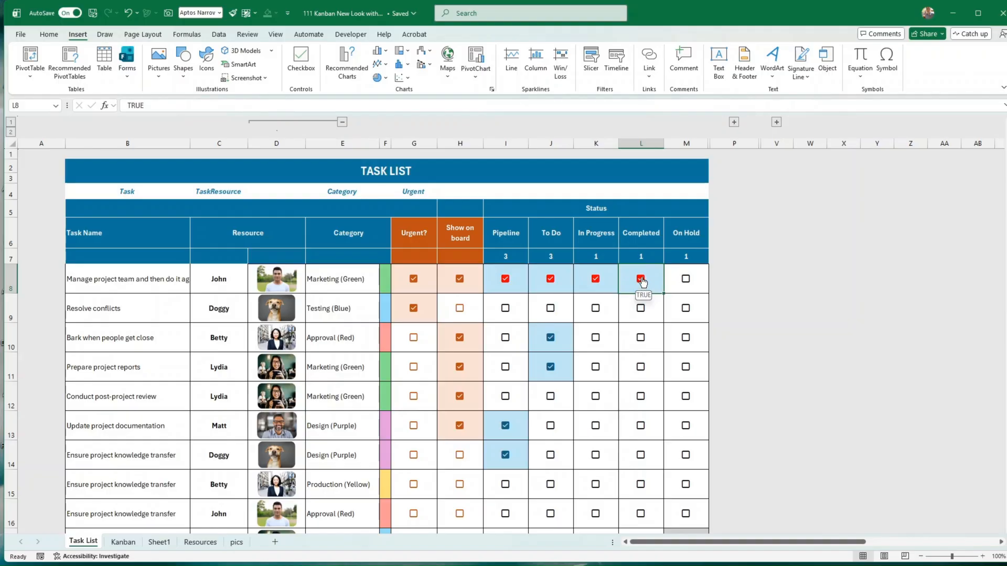
left_click(549, 279)
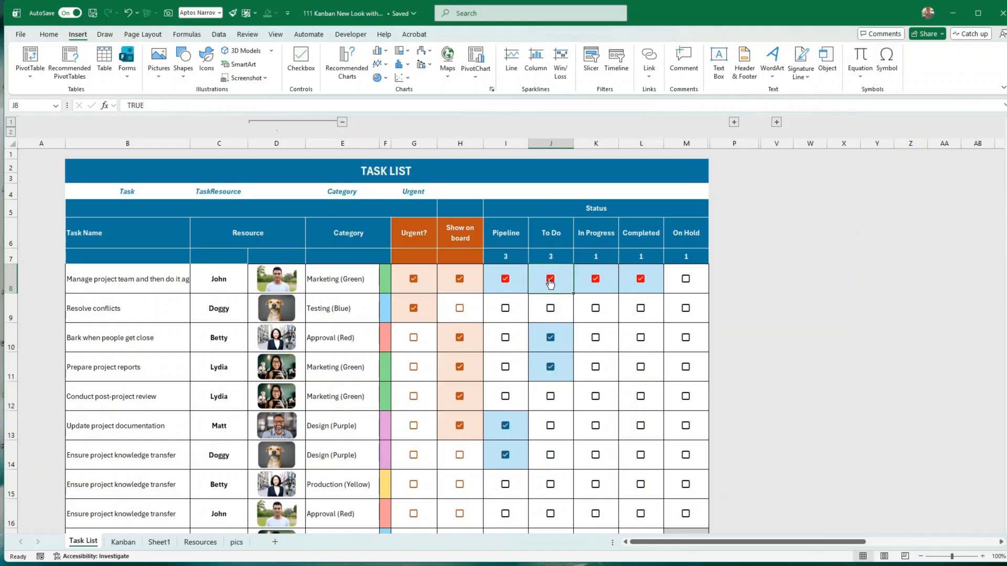
left_click(596, 278)
left_click(641, 279)
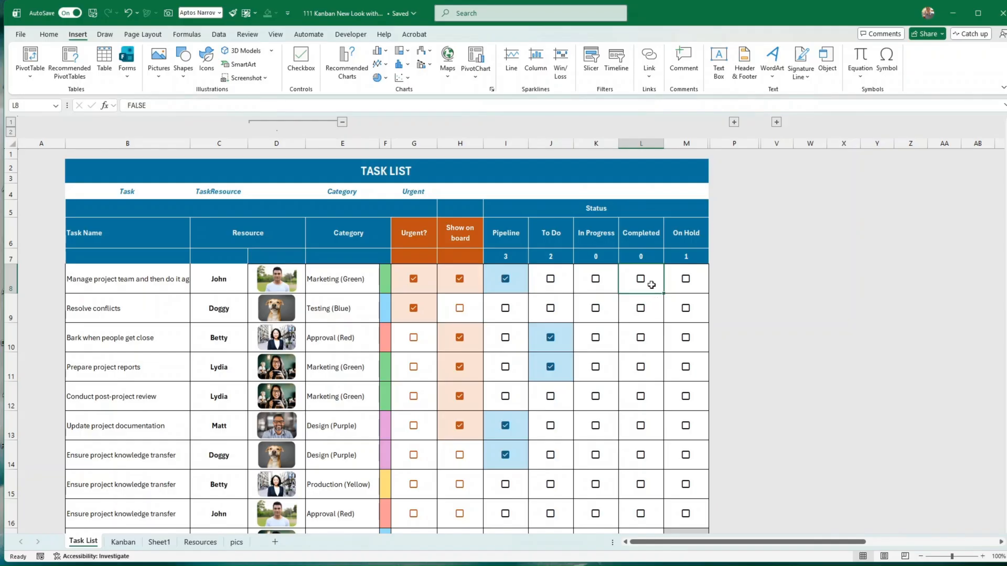
Step: Test To Do and Completed as statuses of the first task, and restore Pipeline as its only status
left_click(551, 282)
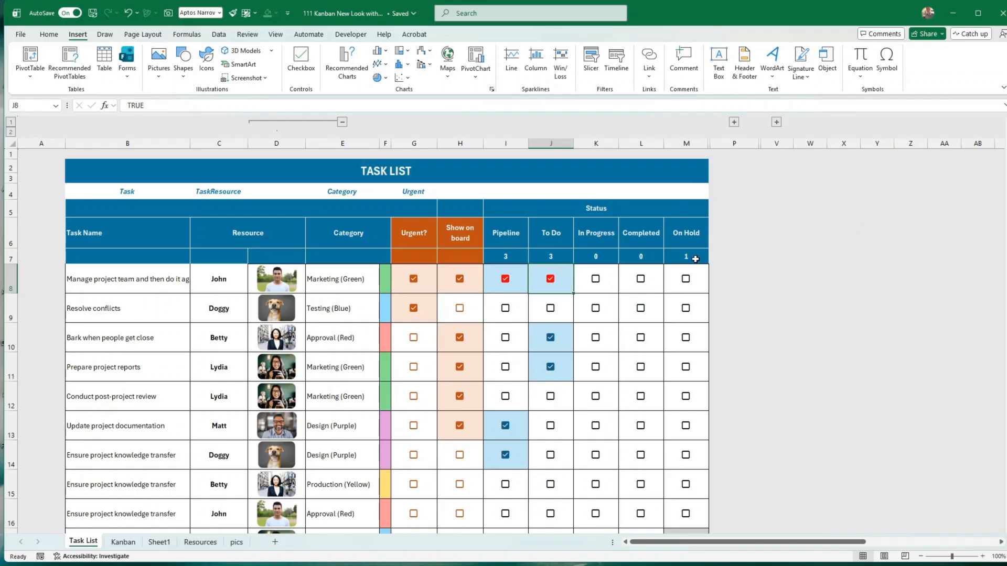
left_click(550, 280)
left_click(640, 279)
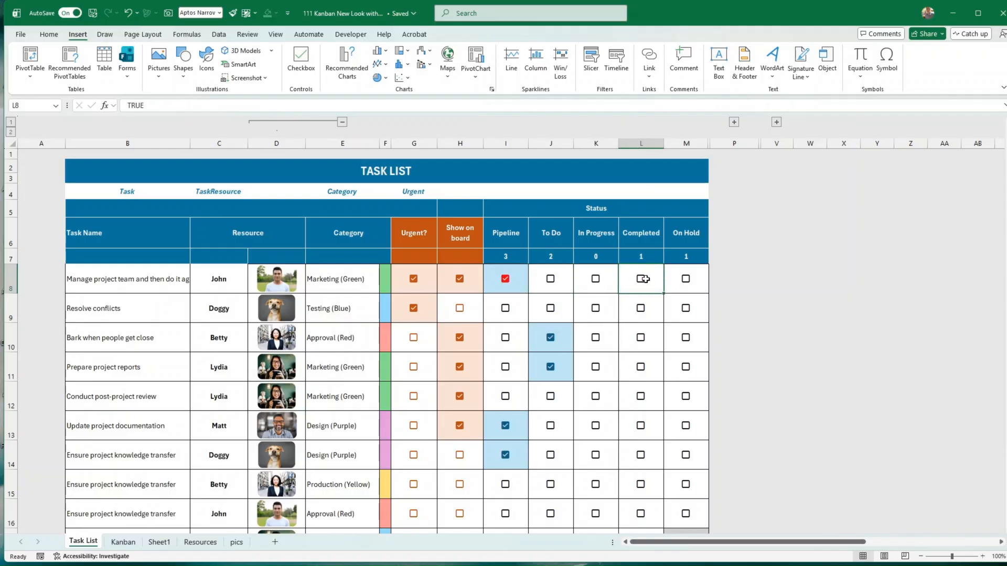
left_click(505, 279)
left_click(641, 280)
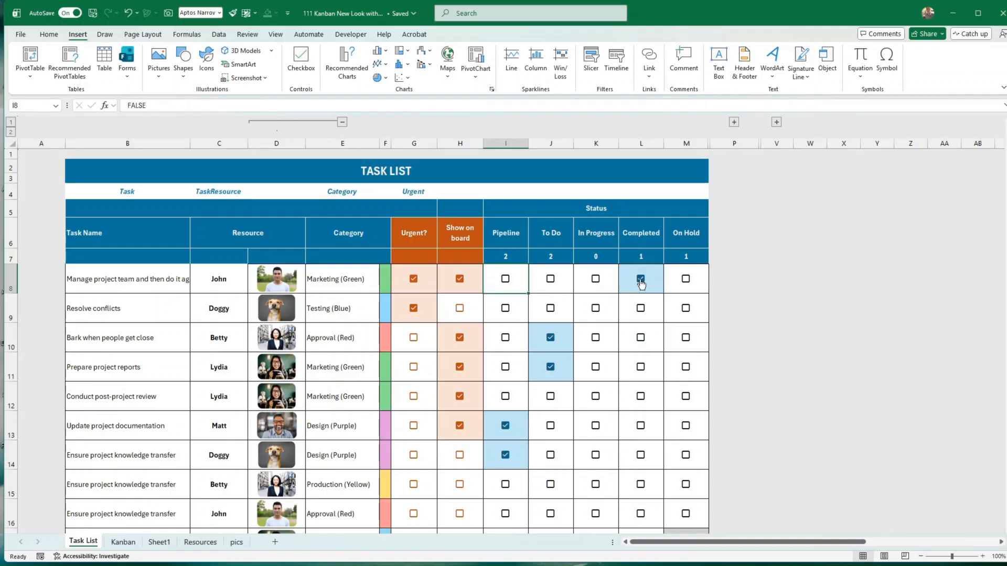
left_click(505, 283)
left_click(505, 279)
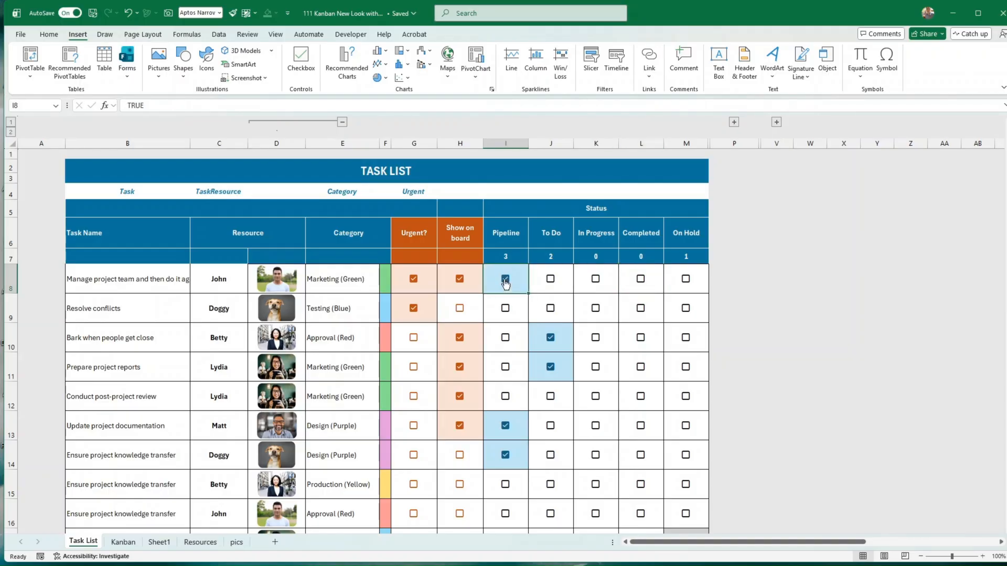
Step: Clear the Pipeline status of the first task, and try its To Do and In Progress boxes, leaving no status marked
left_click(505, 280)
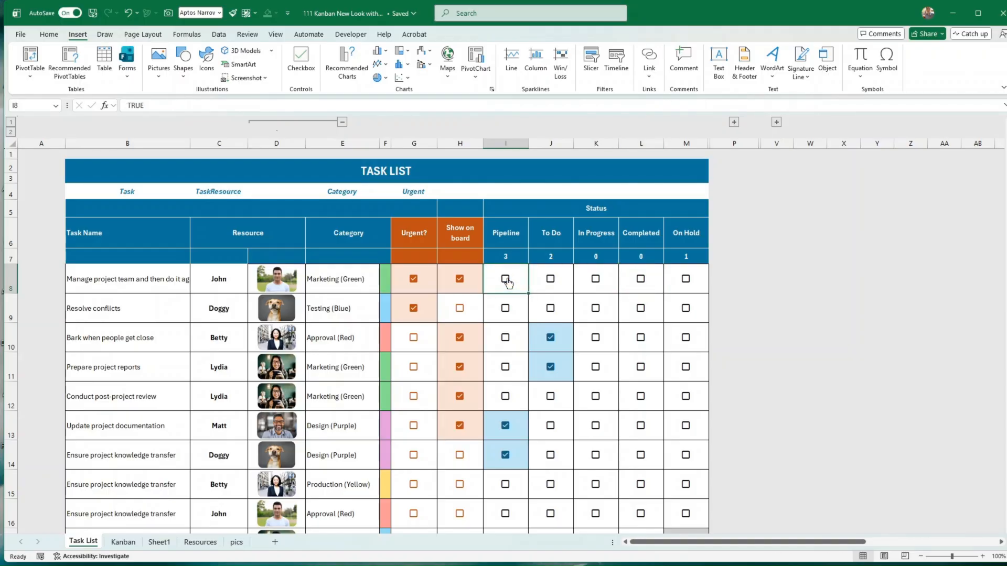
left_click(550, 282)
left_click(552, 282)
left_click(550, 282)
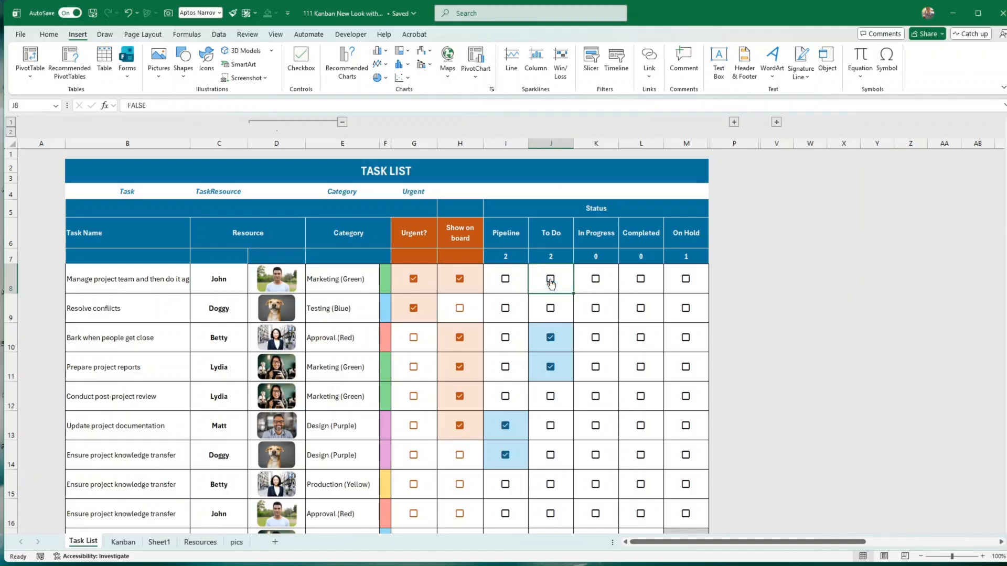
left_click(598, 282)
left_click(597, 281)
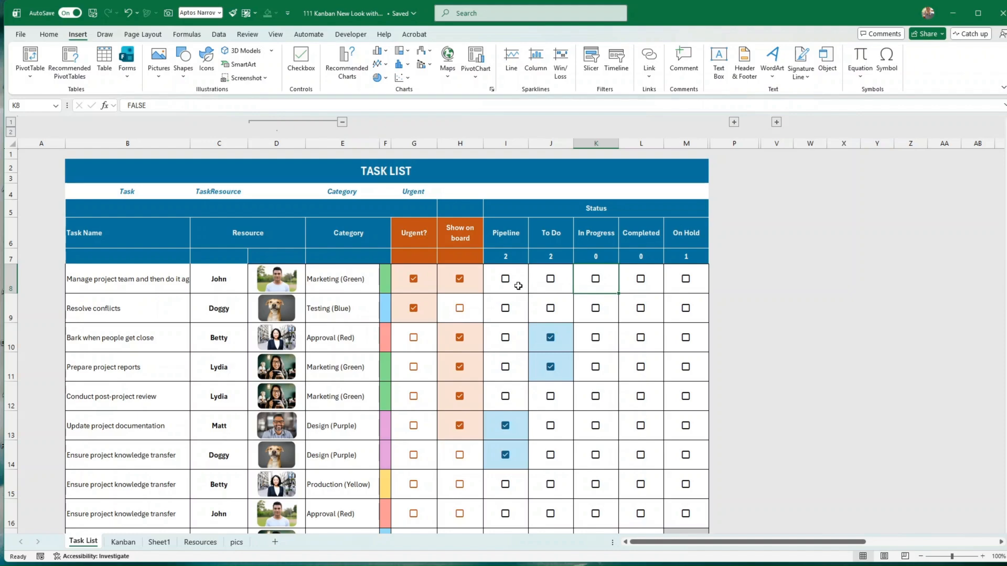
Step: Examine the COUNTIF totals in I7:M7 above the status columns, focusing on the Pipeline count formula
left_click(520, 275)
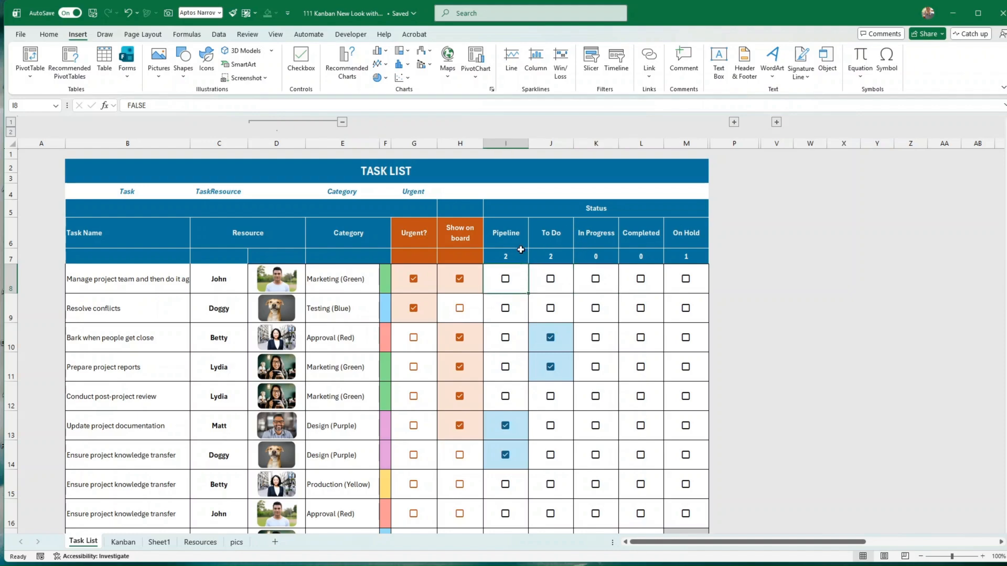
left_click_drag(515, 257, 675, 256)
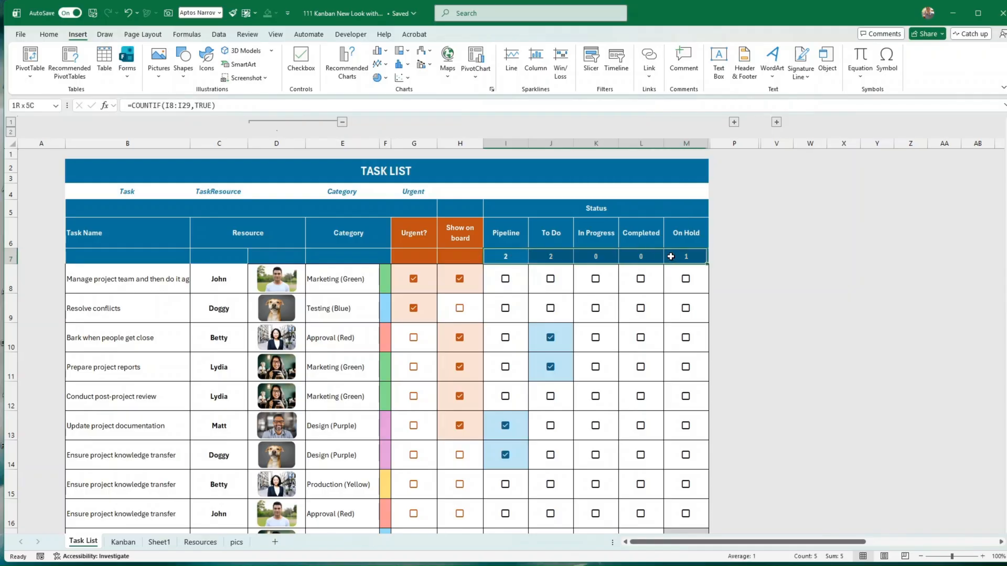
left_click(520, 256)
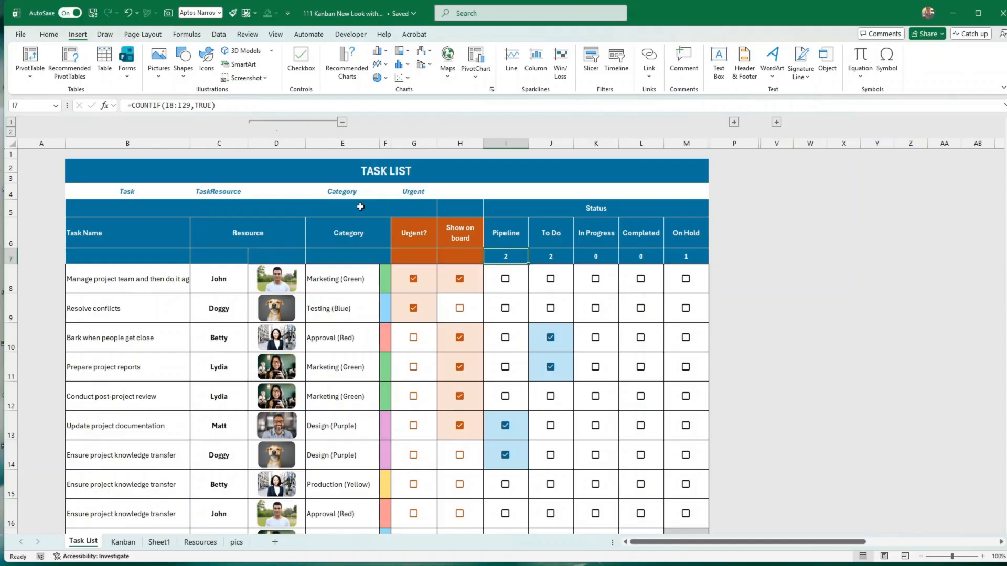
left_click_drag(514, 283, 480, 269)
scroll(514, 274, "up", 3)
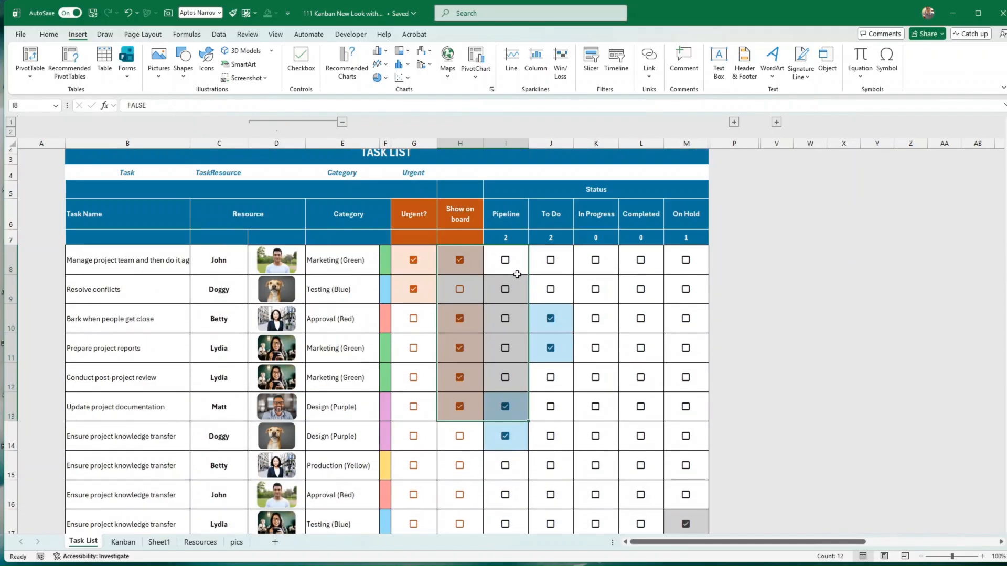
left_click(518, 239)
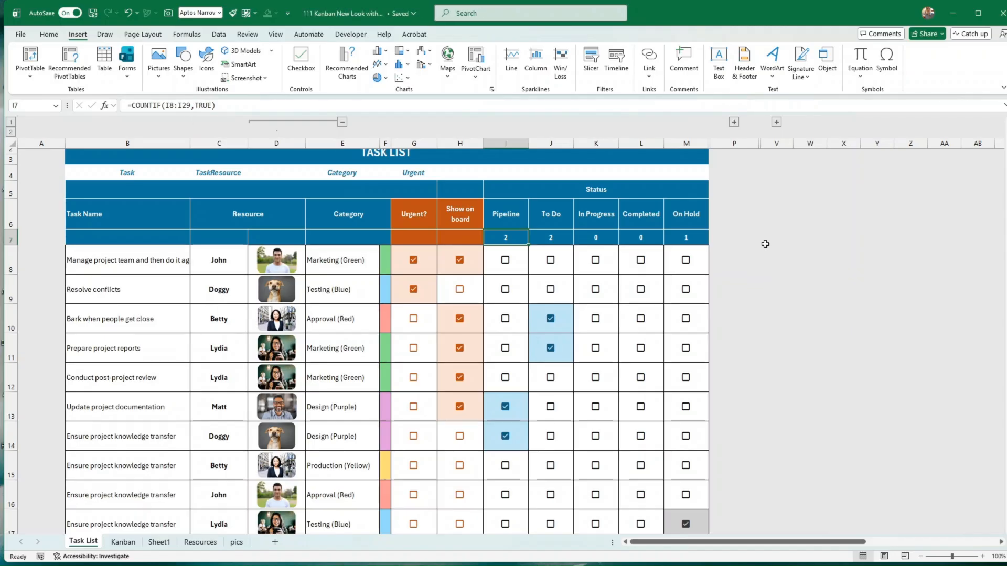
Step: Expand the grouped helper columns N and O beside the status columns, and examine the first task's Boxes ticked formula in O8
left_click(777, 258)
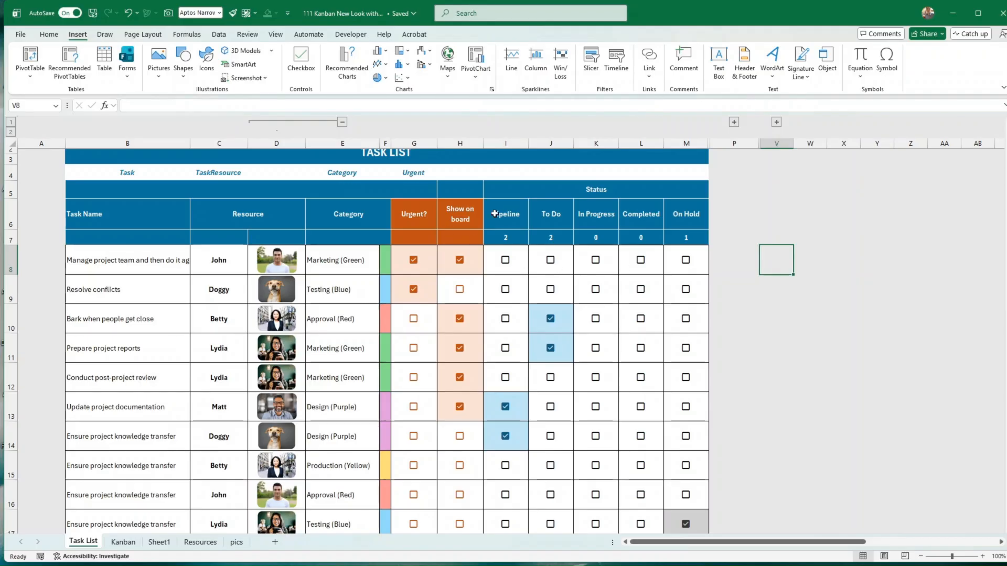
scroll(525, 212, "up", 1)
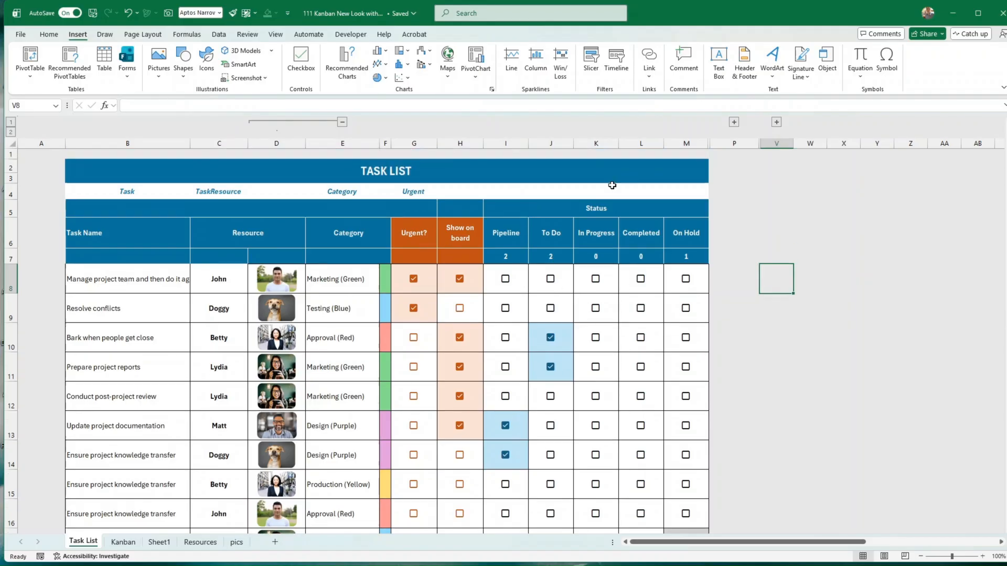
left_click(733, 122)
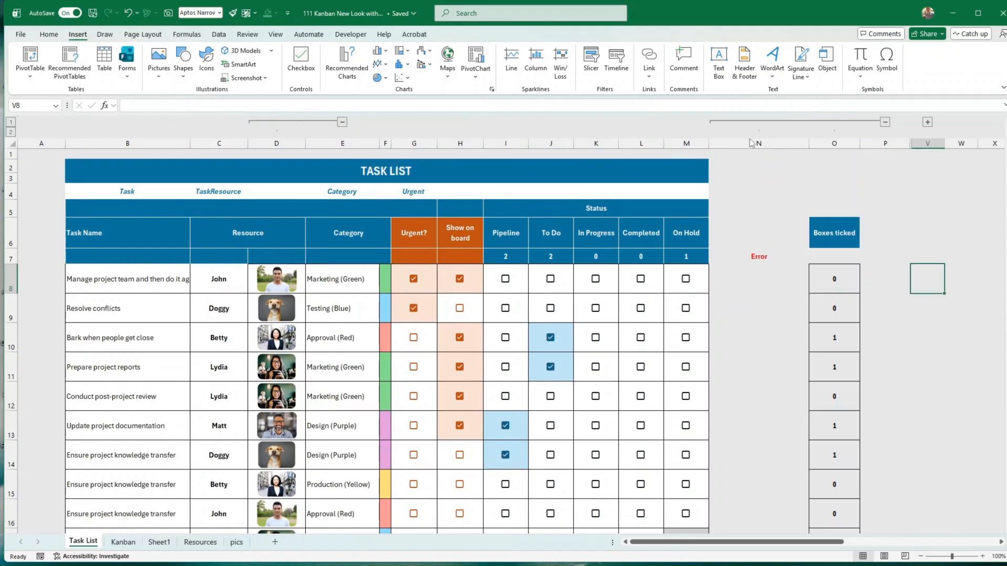
left_click(848, 237)
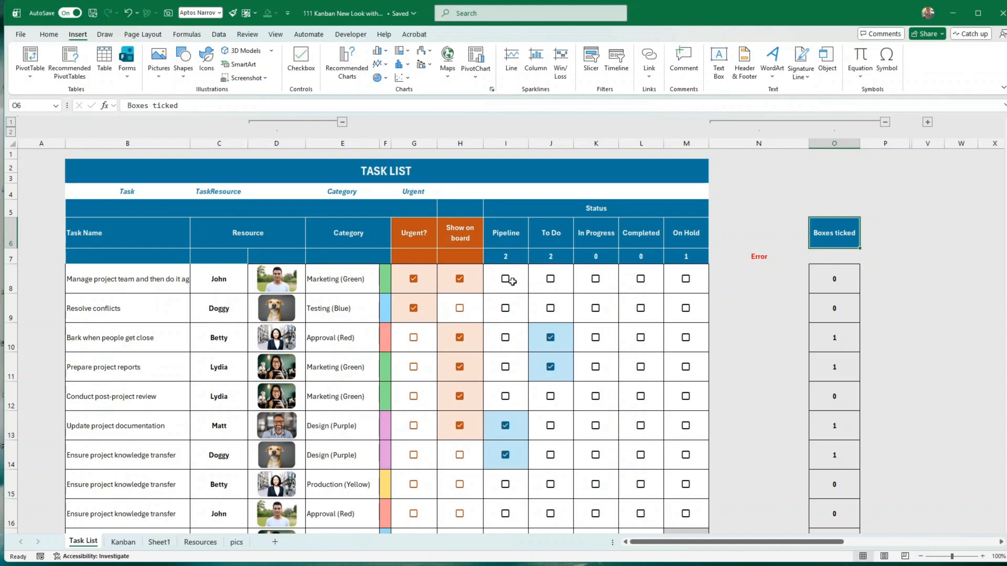
left_click(833, 278)
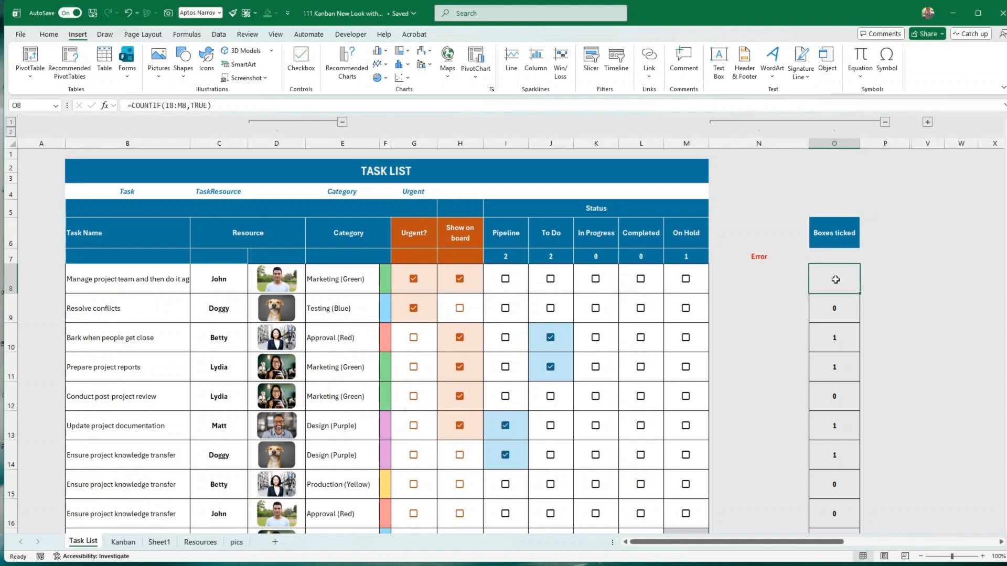
double_click(836, 280)
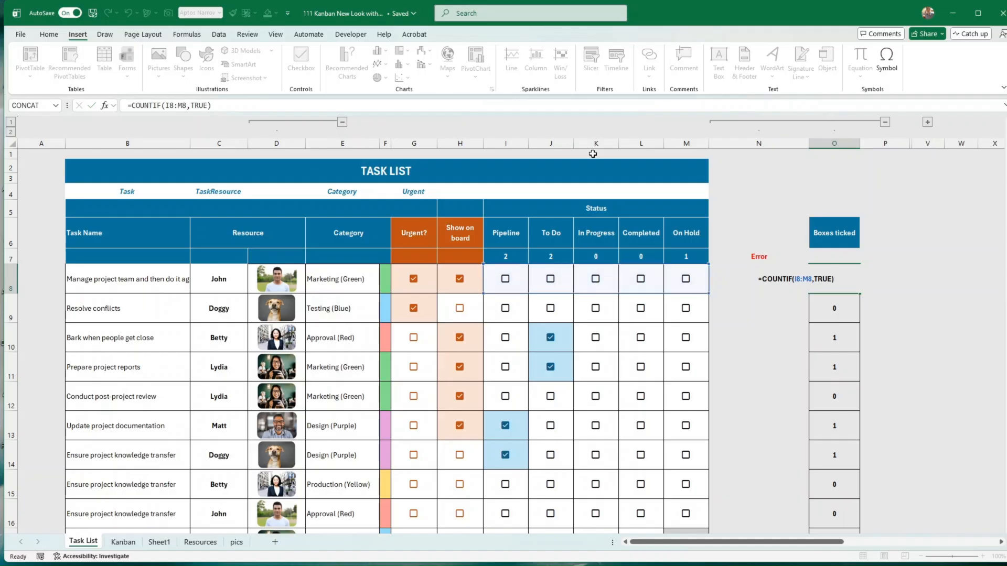
key("Return")
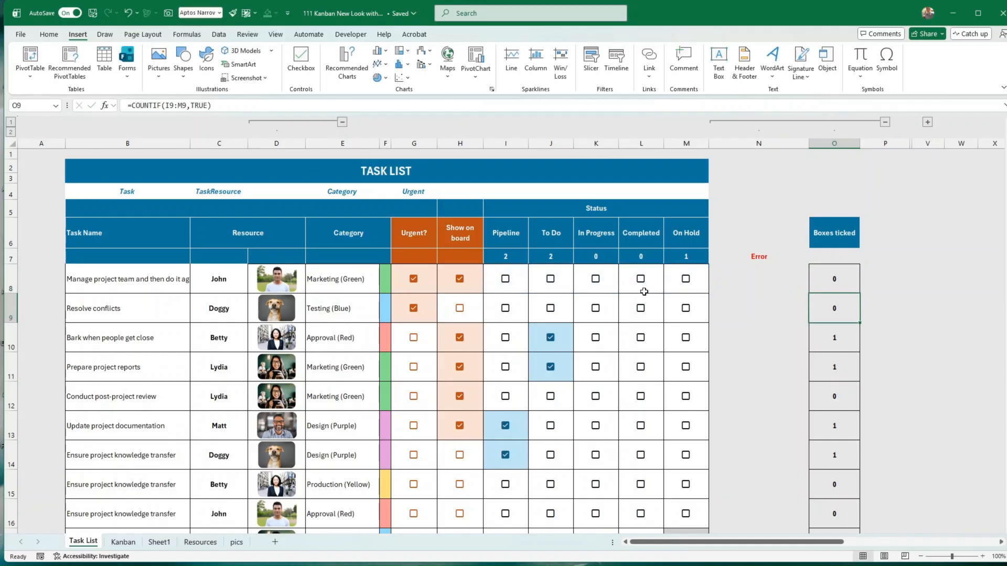
Step: Mark the first task as both Pipeline and To Do, and examine its ticked-box count in O8 and error formula in N8
left_click(506, 280)
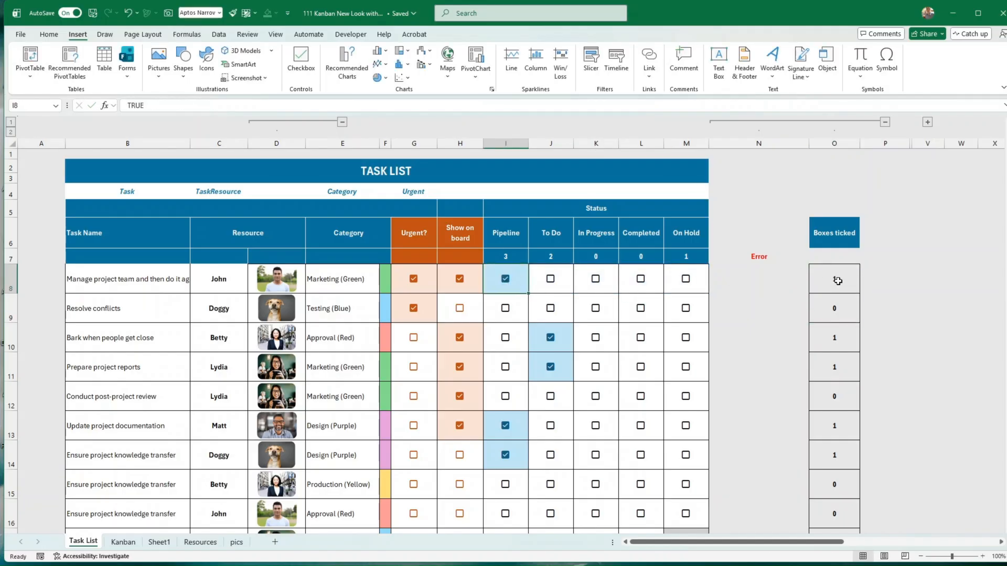
left_click(550, 279)
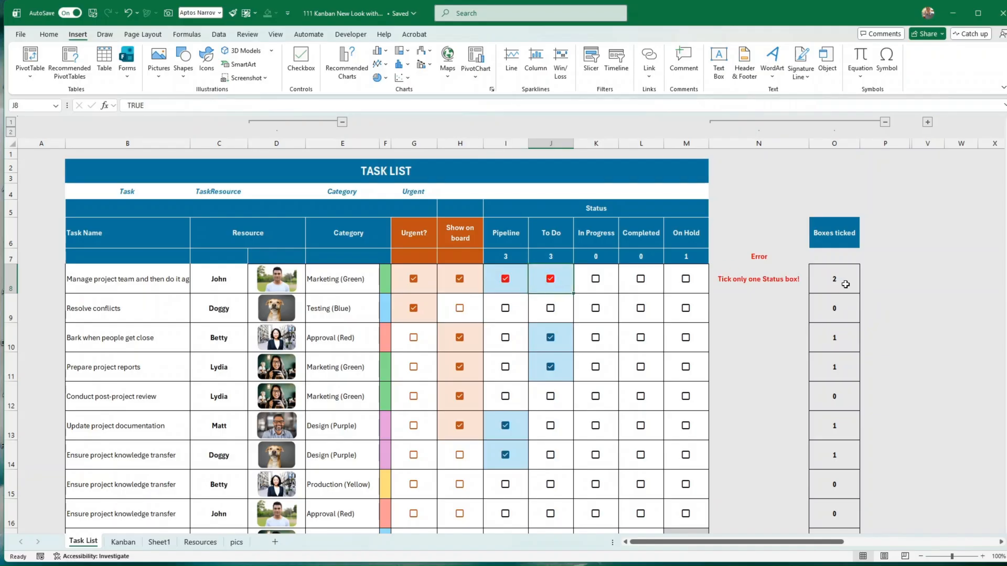
left_click(845, 285)
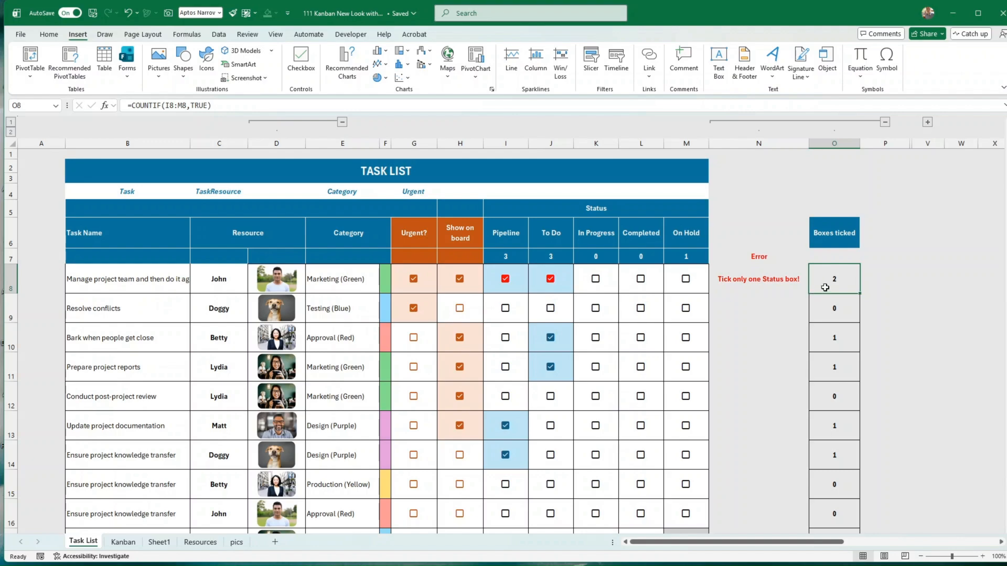
left_click(772, 280)
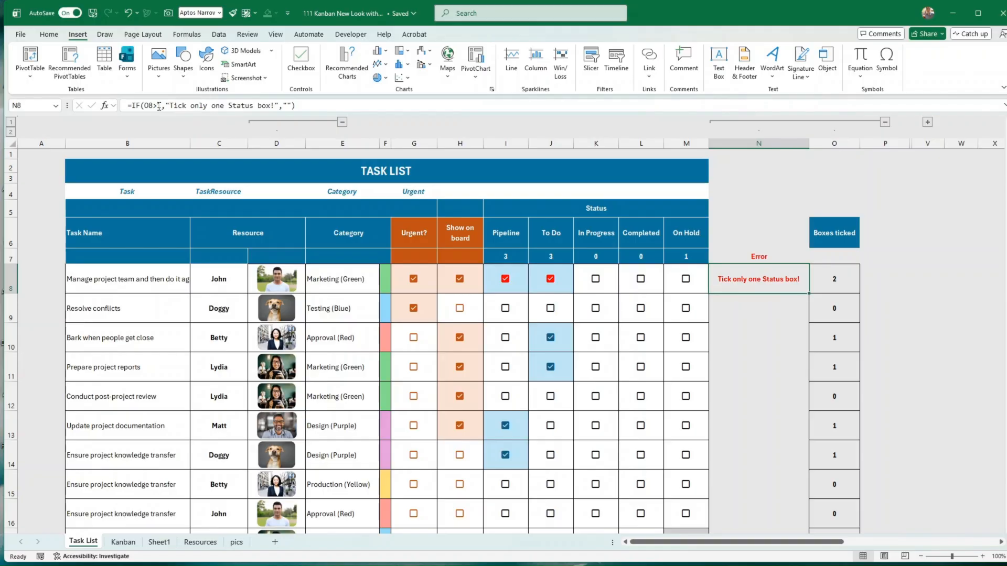
left_click(835, 277)
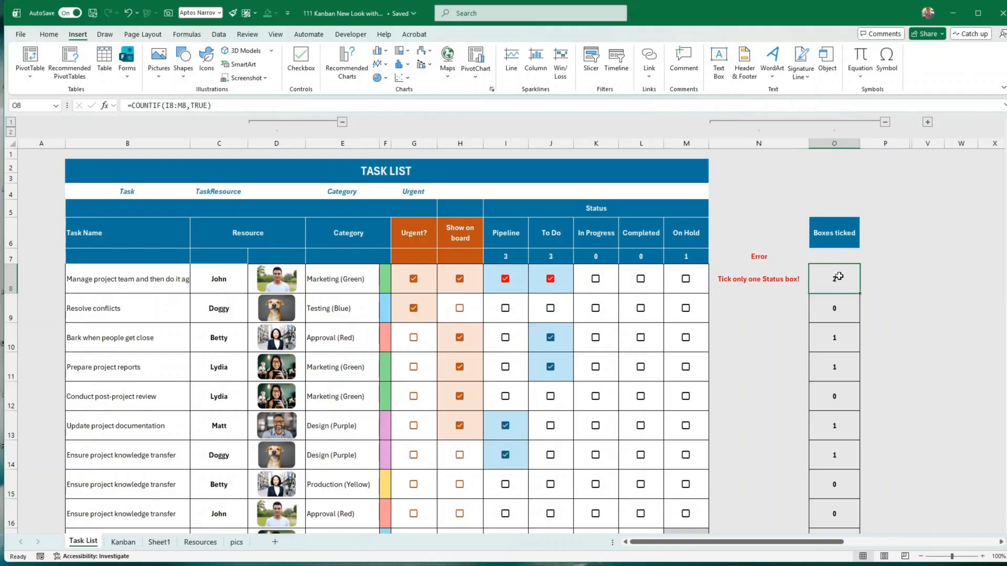
left_click(794, 282)
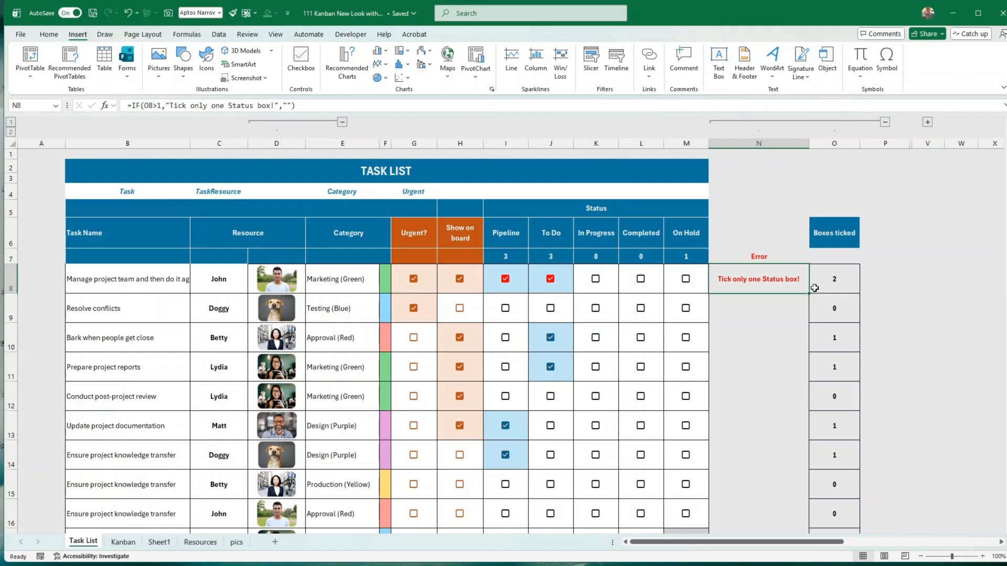
left_click(726, 320)
Step: Clear the first task's To Do status, and recheck its ticked-box count and error cell
left_click(550, 279)
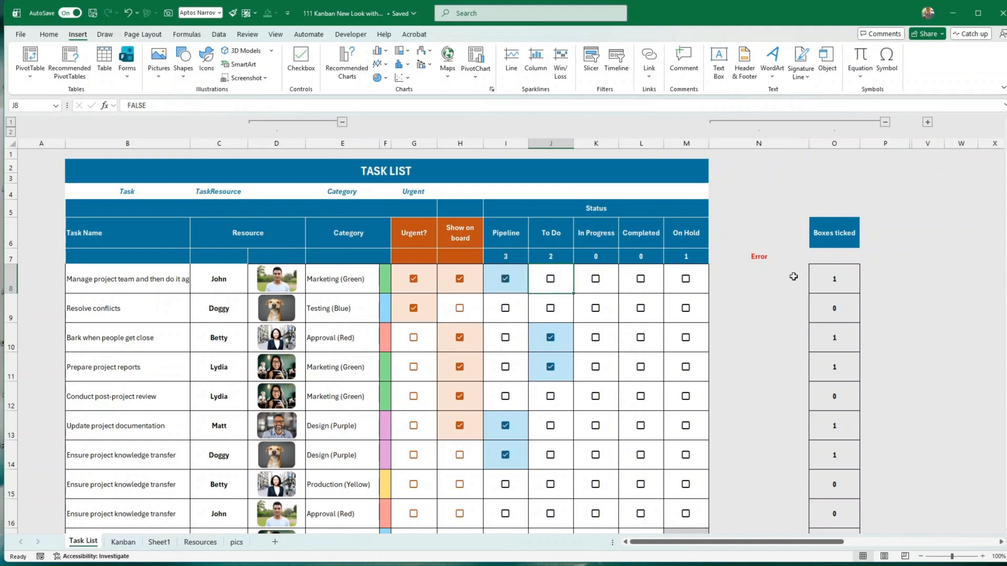
left_click(840, 286)
left_click(772, 284)
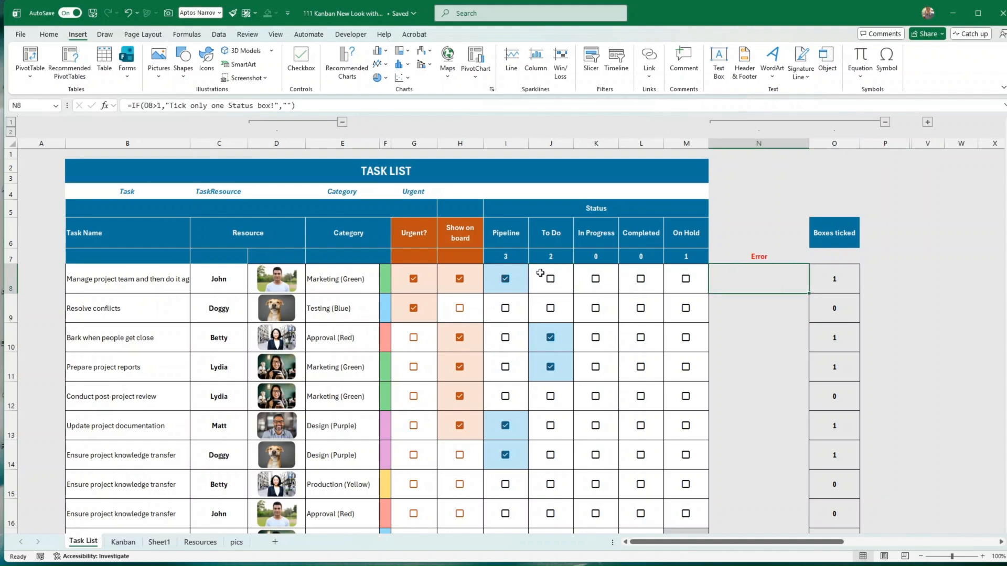
Step: Open the conditional formatting rule =AND(I8=TRUE,$O8>1) for the first task's status cells I8:M8, and review its formula against the sheet
left_click(516, 274)
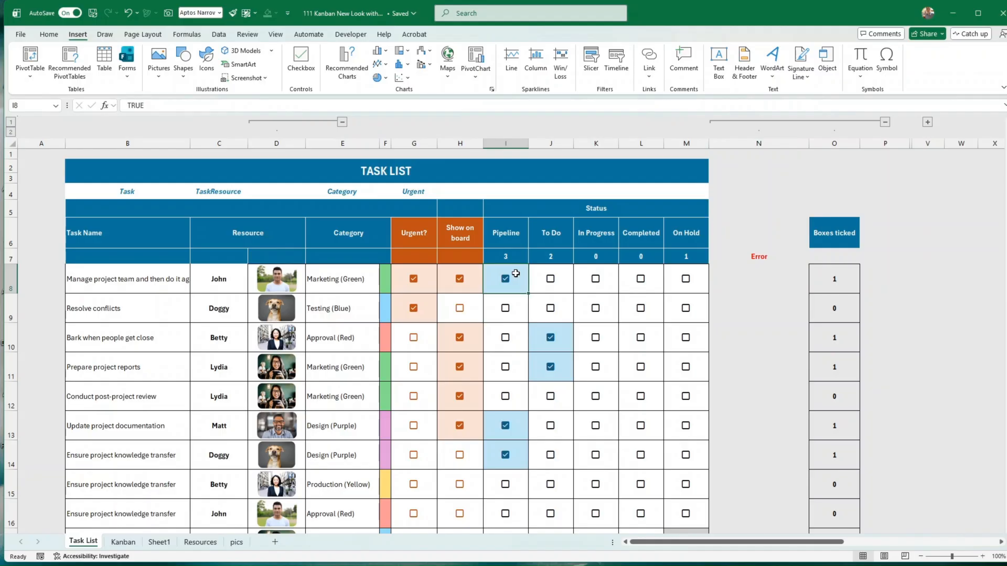
left_click_drag(515, 273, 687, 275)
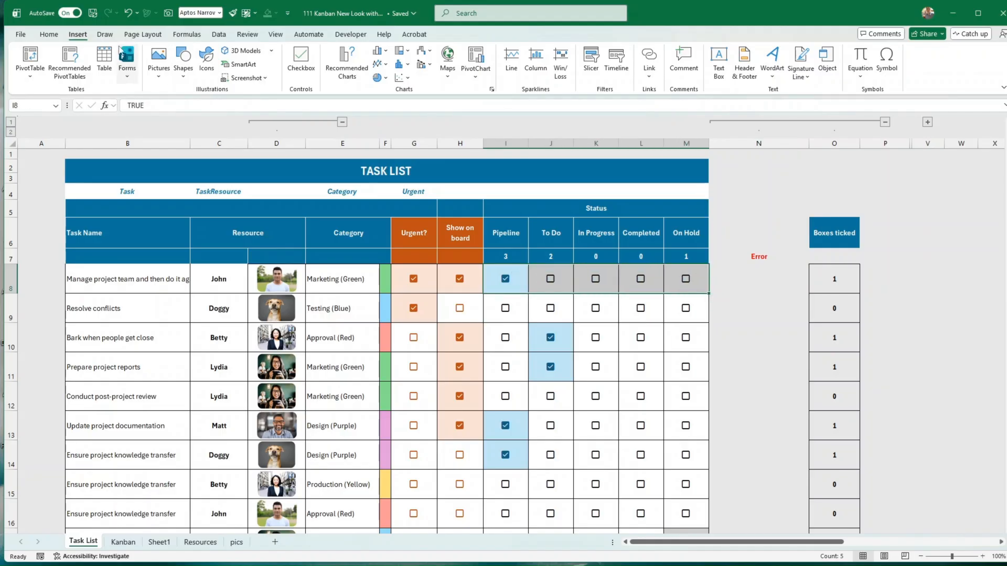
left_click(48, 34)
left_click(488, 69)
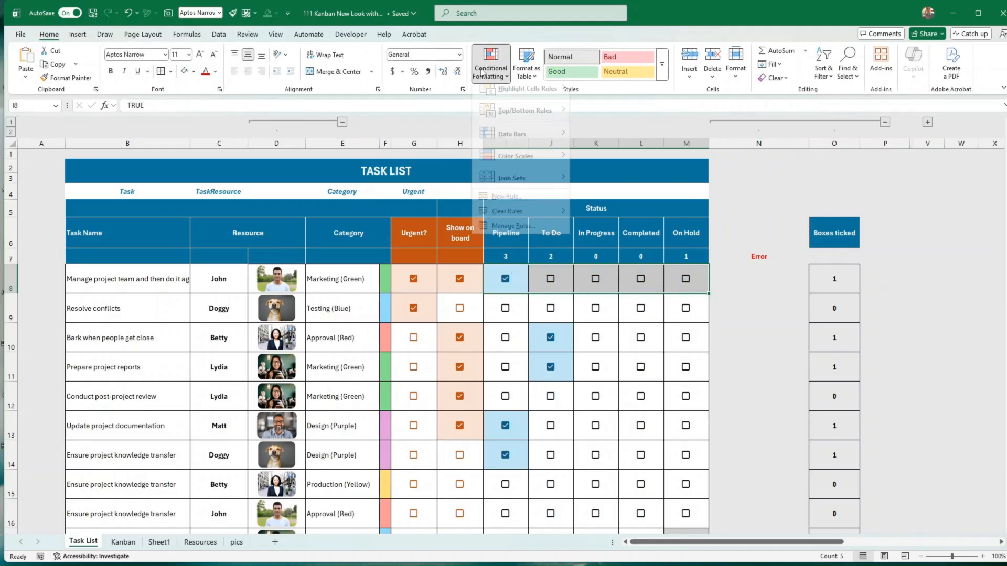
left_click(511, 235)
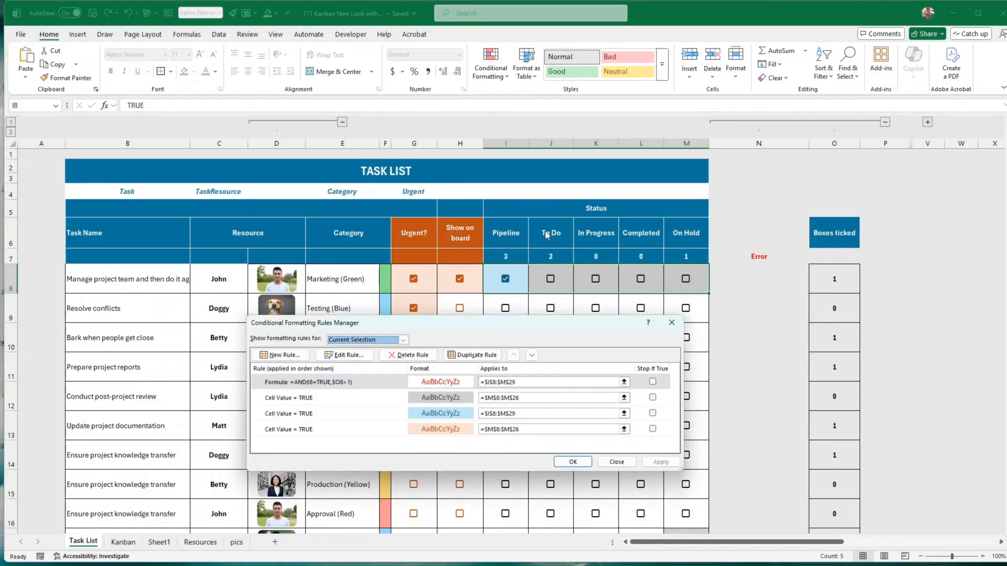
left_click(372, 381)
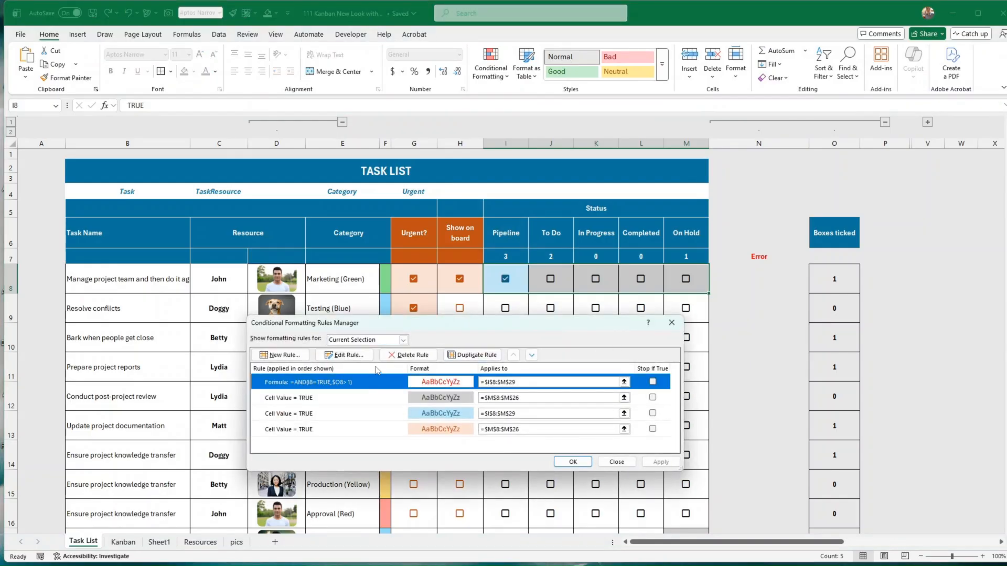
left_click(343, 355)
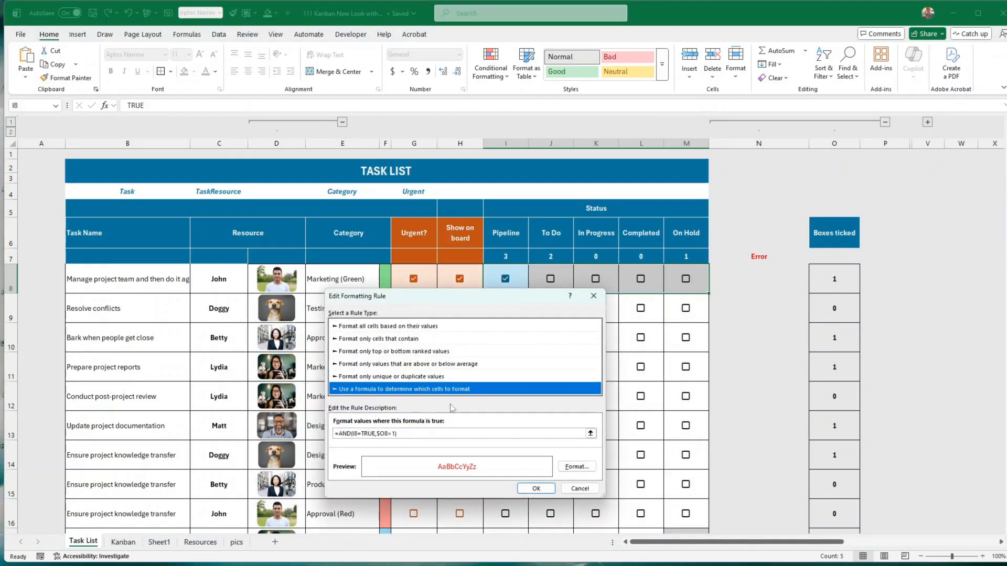
left_click_drag(474, 301, 629, 319)
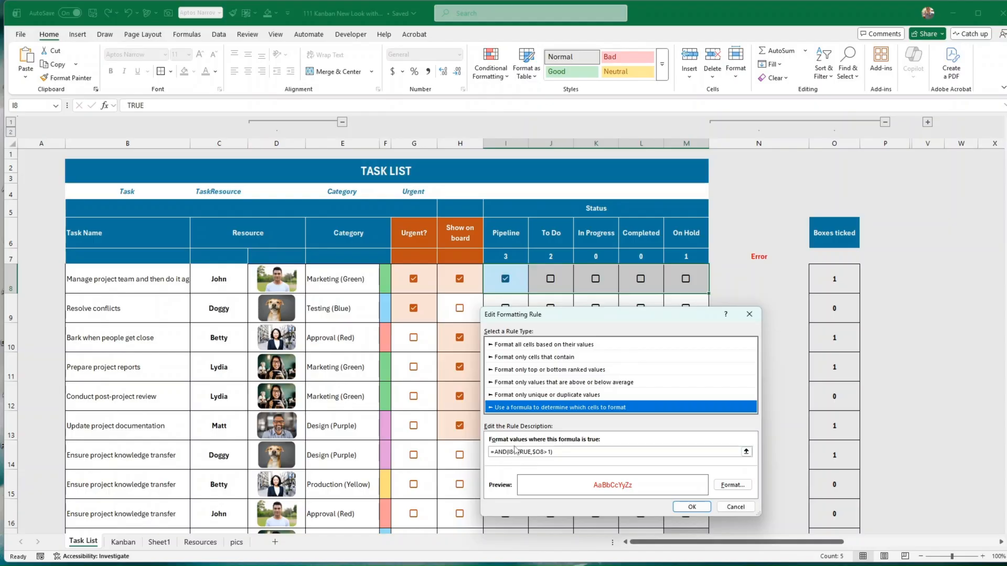
left_click_drag(600, 322, 614, 262)
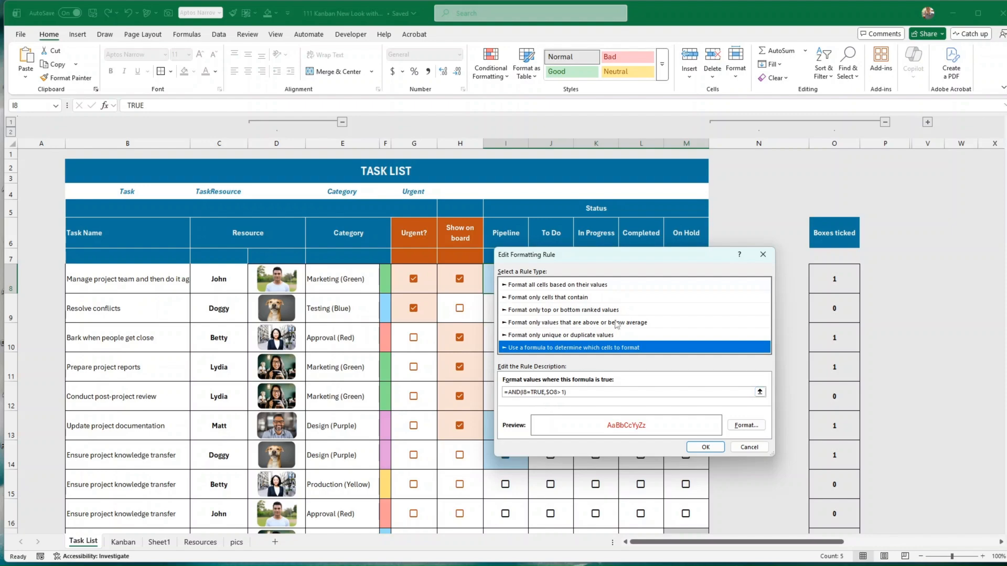
left_click_drag(606, 260, 545, 308)
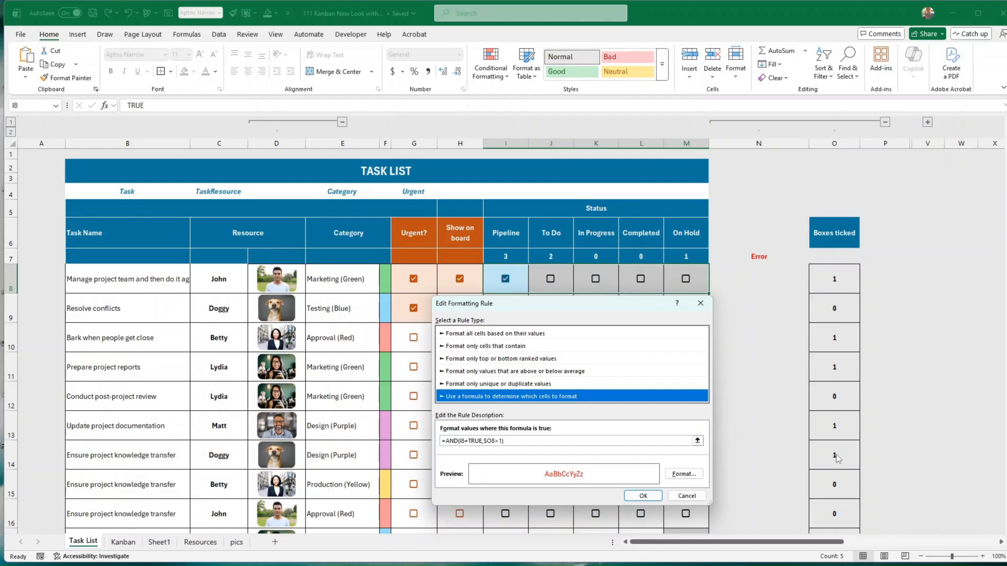
Step: Inspect the font color set in the multiple-status rule's format, keeping the existing settings
left_click(686, 475)
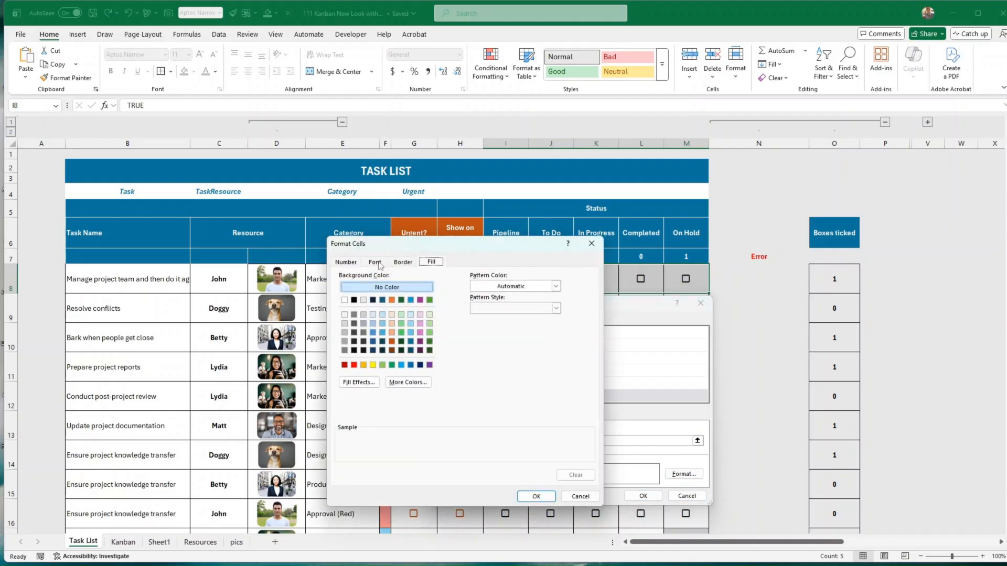
left_click(379, 264)
left_click(536, 349)
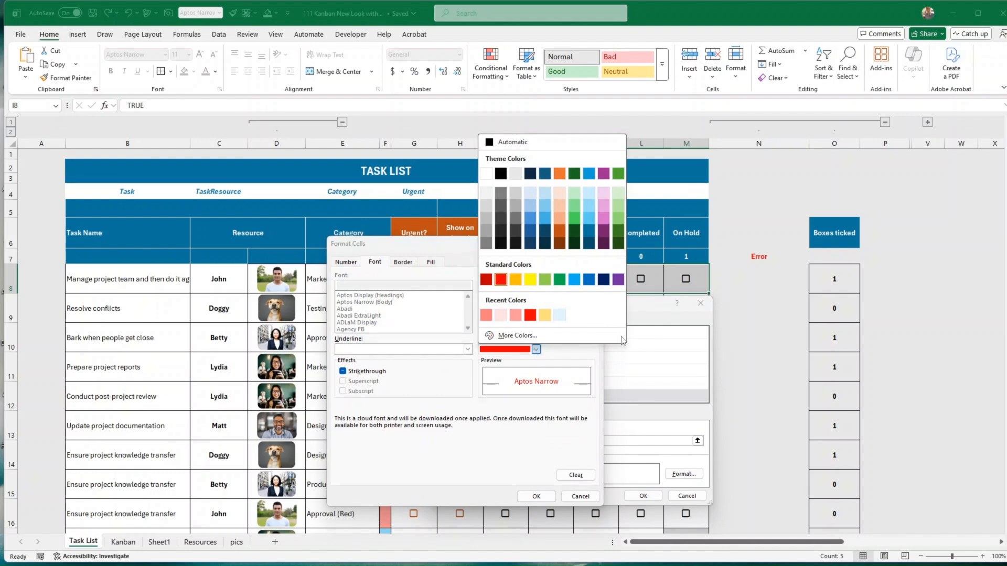
left_click(554, 434)
left_click(534, 496)
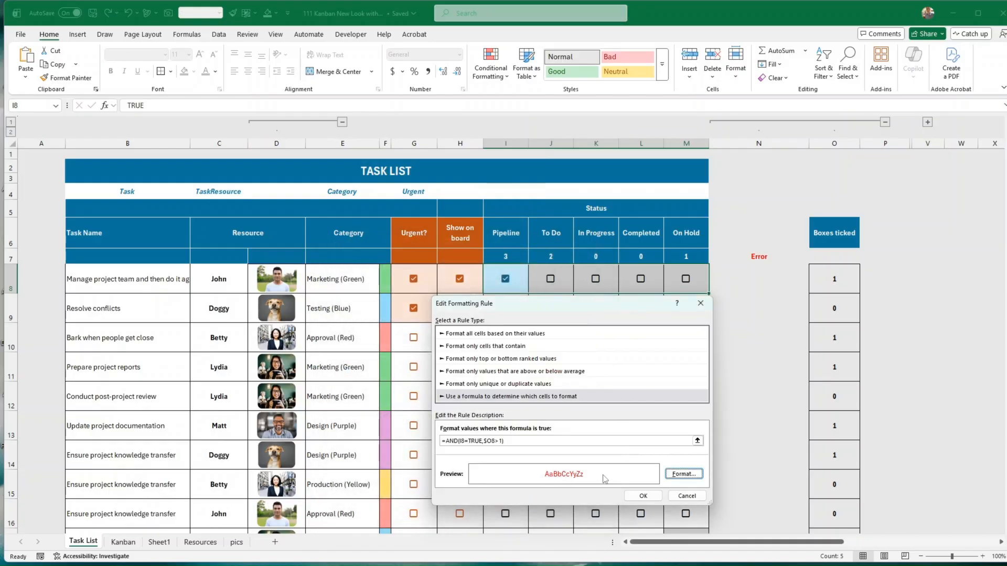
Step: Close the multiple-status rule with its existing settings, and recheck the first task's error cell N8 and ticked-box count O8
left_click(643, 496)
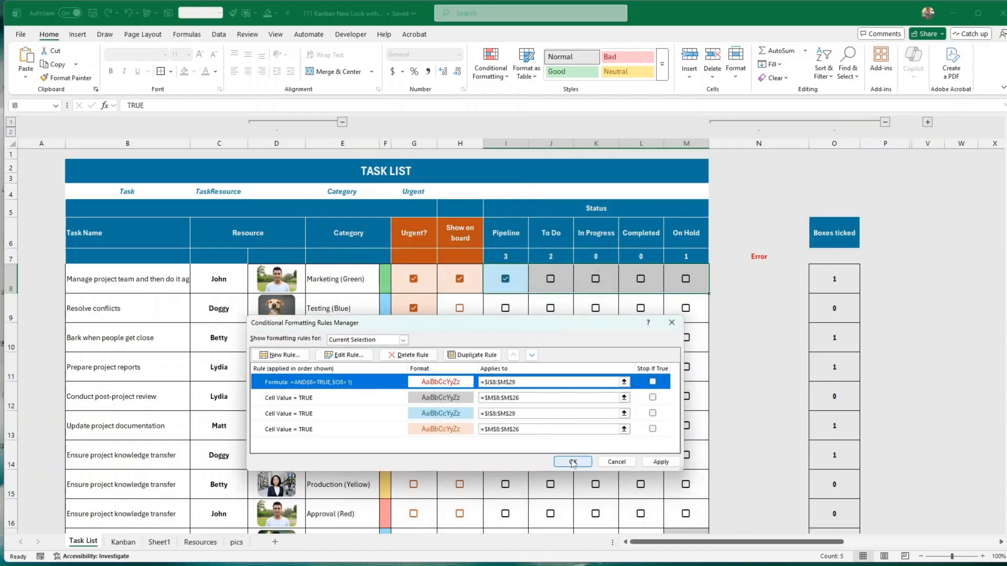
left_click(572, 461)
left_click(712, 378)
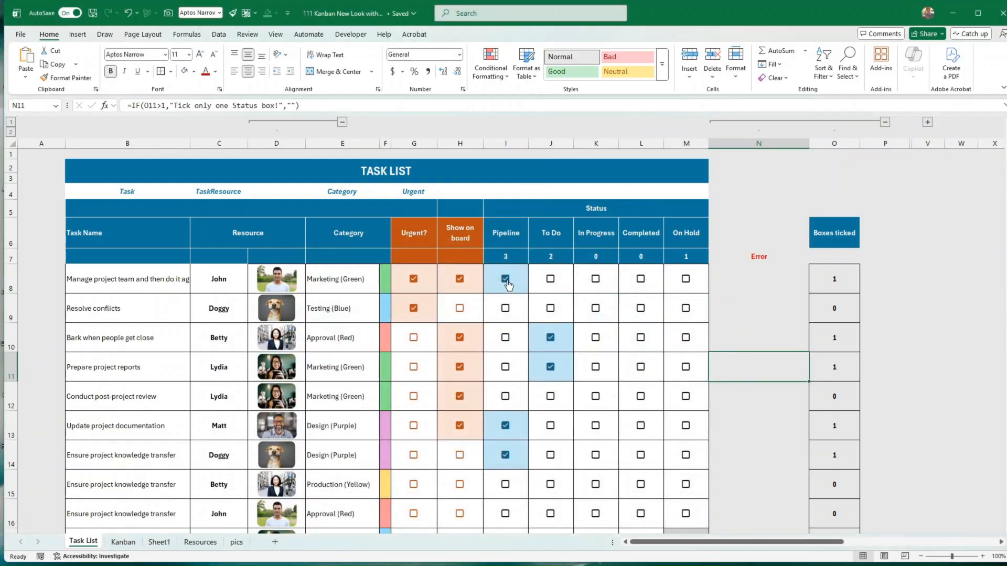
left_click(758, 279)
left_click(828, 280)
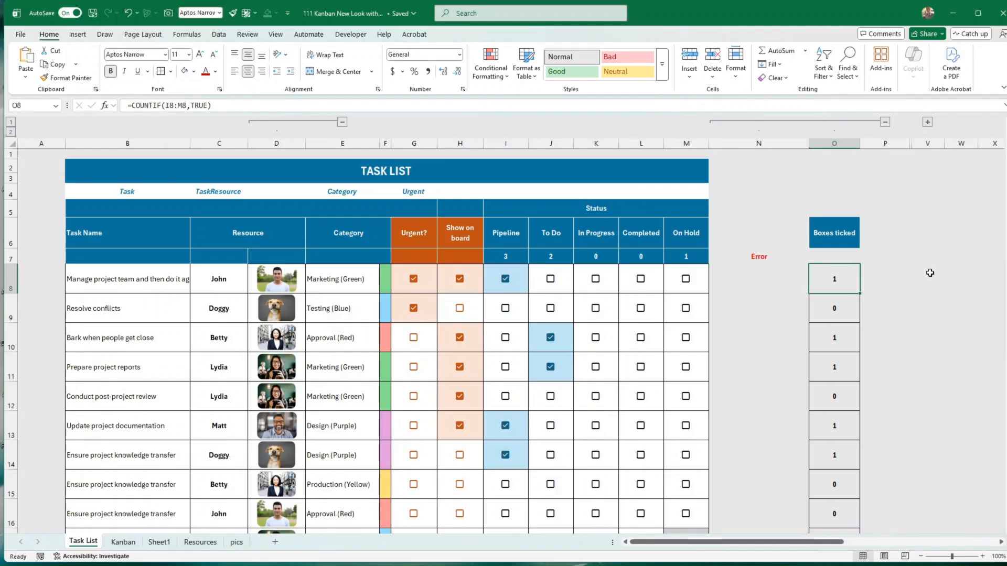
left_click(917, 342)
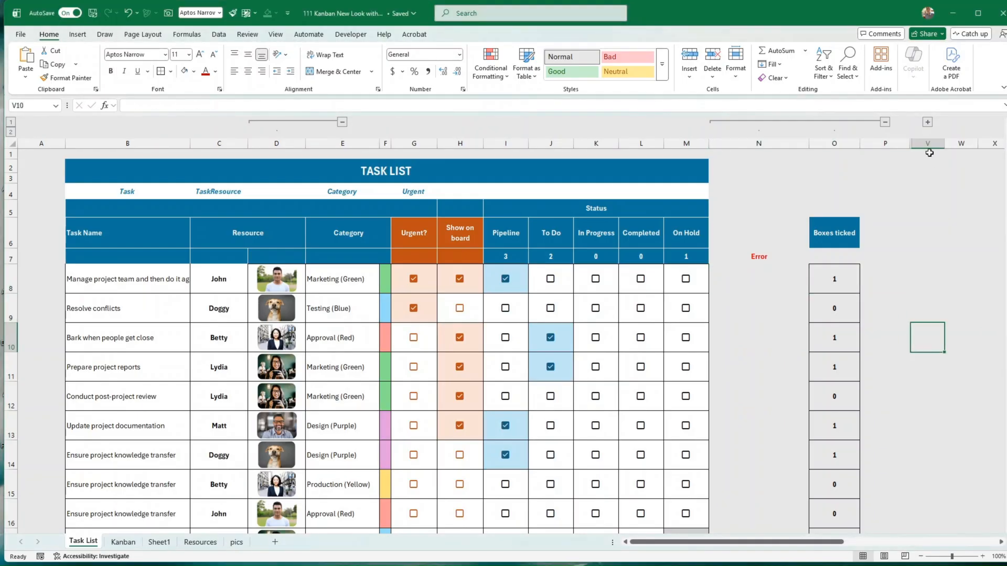
Step: Expand the collapsed helper columns Q:U and examine their status headings in Q6:U6
left_click(927, 121)
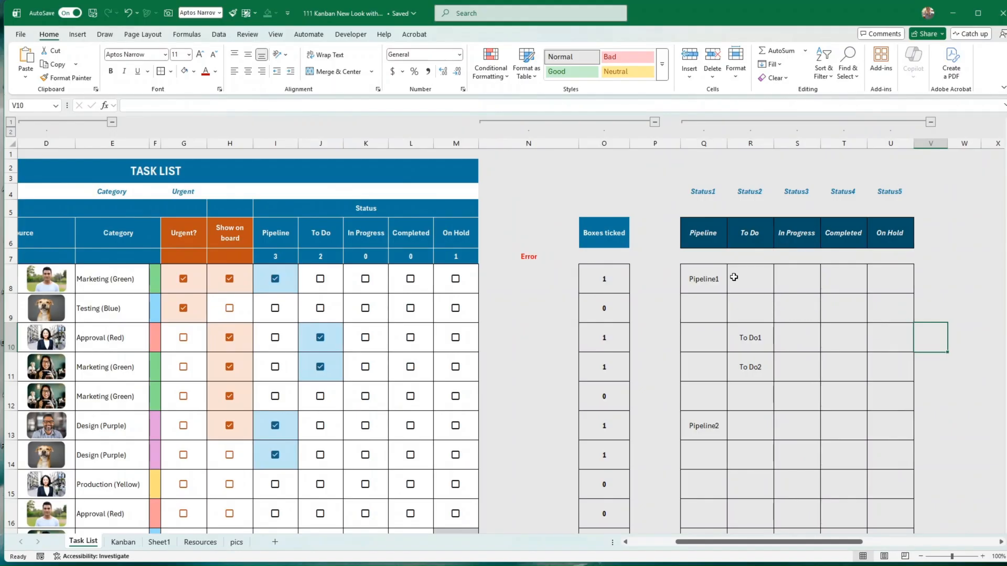
left_click(707, 233)
left_click_drag(708, 233, 886, 239)
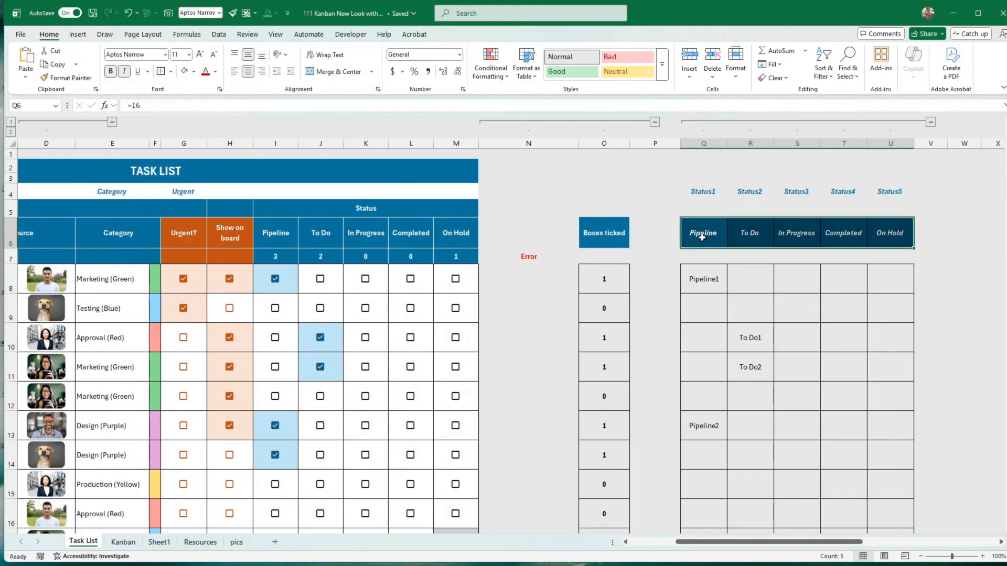
Step: Inspect the IF, AND and COUNTIFS formula in Q8 and its referenced cells, leaving it unedited
left_click(709, 281)
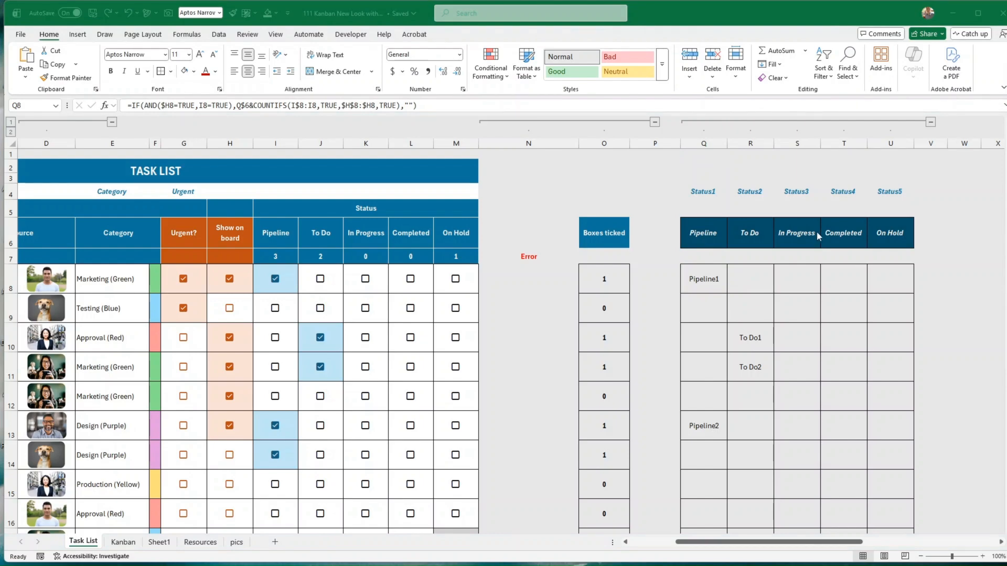
double_click(710, 279)
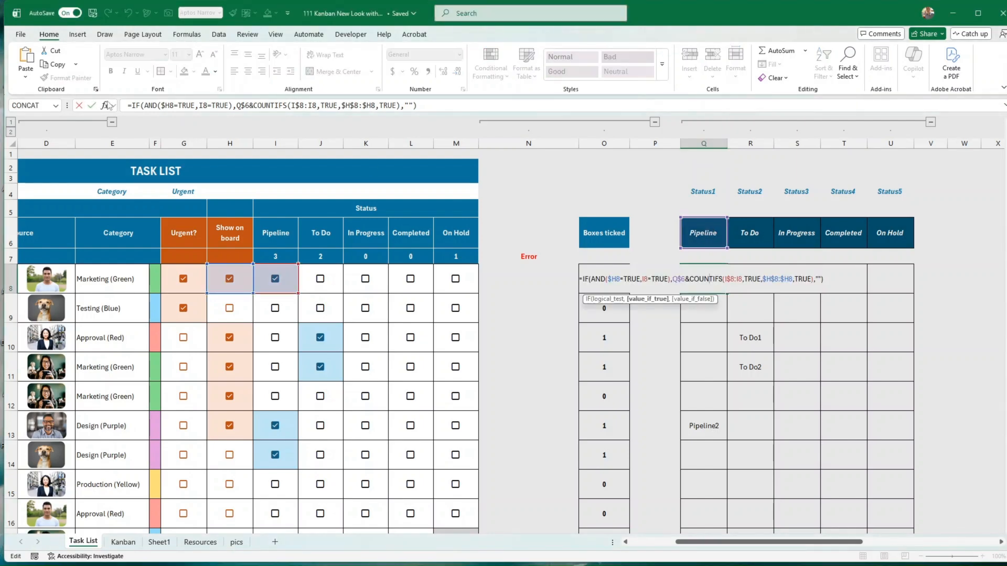
left_click(80, 107)
Step: Compare the linked headings in Q6 and R6 with the source status heading in J6
left_click(713, 235)
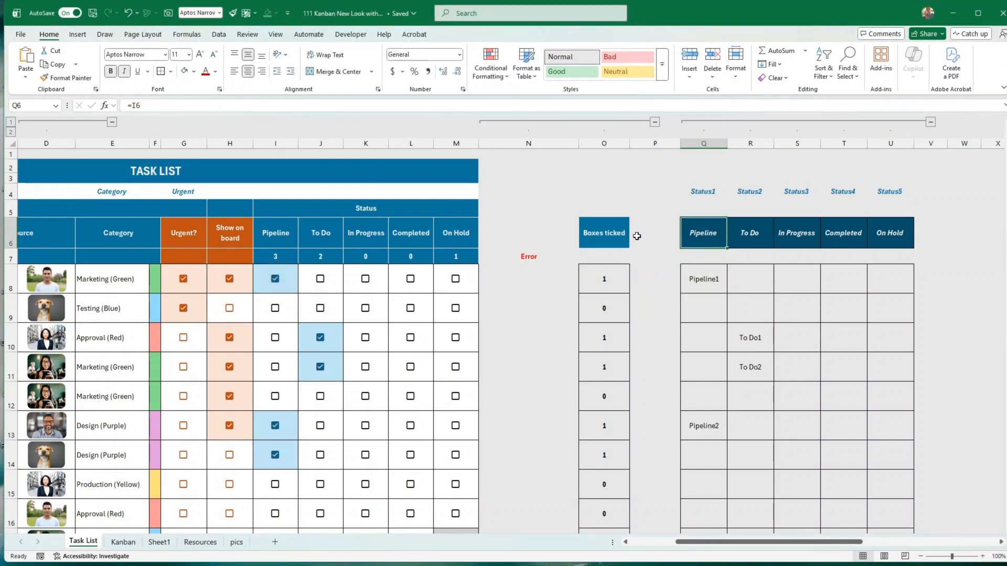
left_click(751, 240)
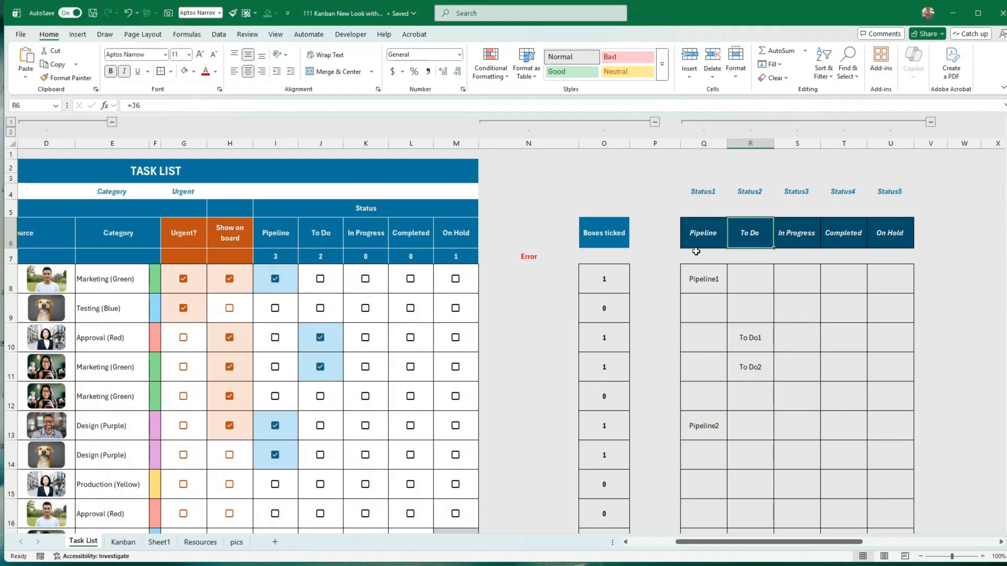
left_click(318, 239)
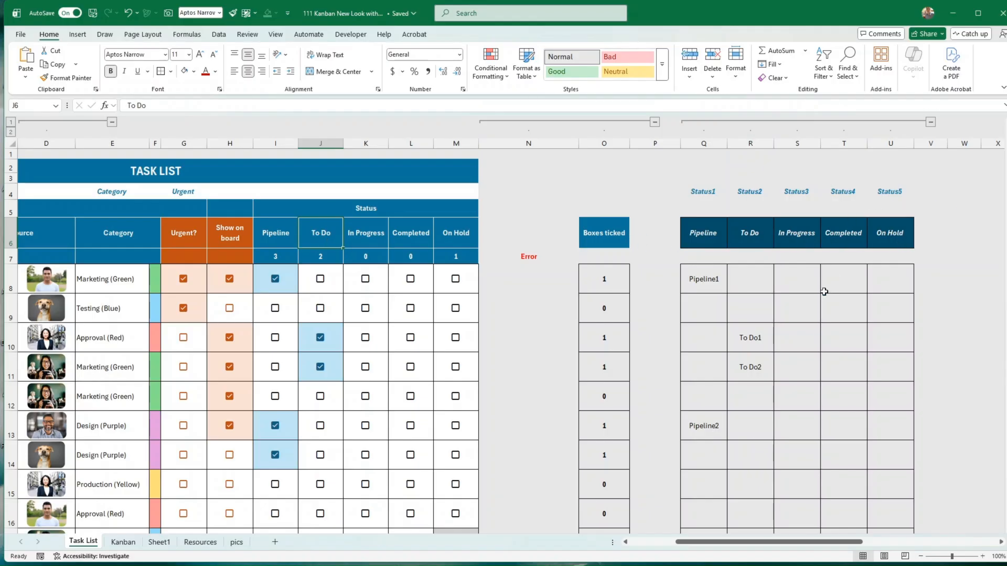
Step: Examine the Pipeline helper column's heading and the numbering formulas in Q8 and Q13
left_click(715, 281)
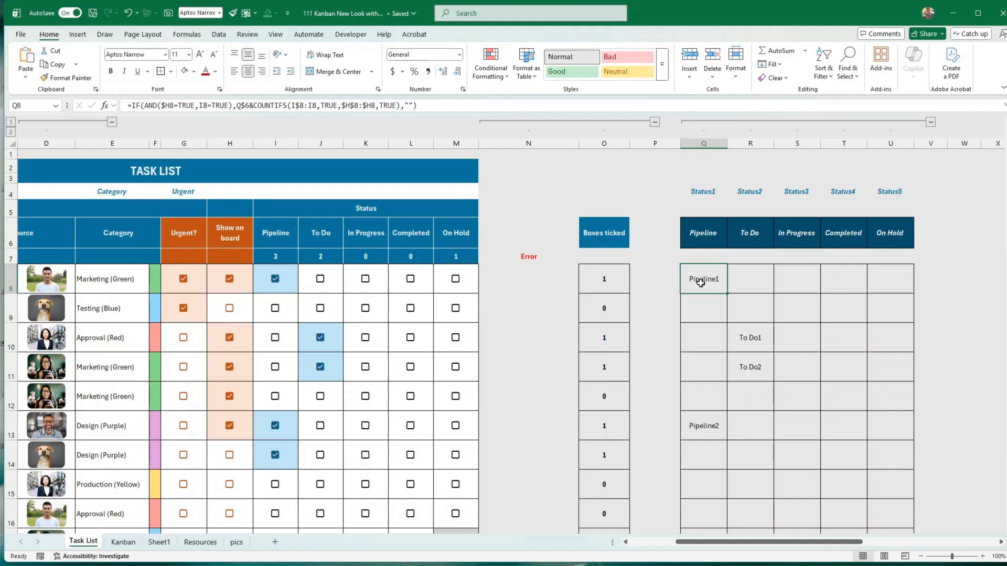
left_click_drag(704, 192, 701, 453)
left_click(703, 242)
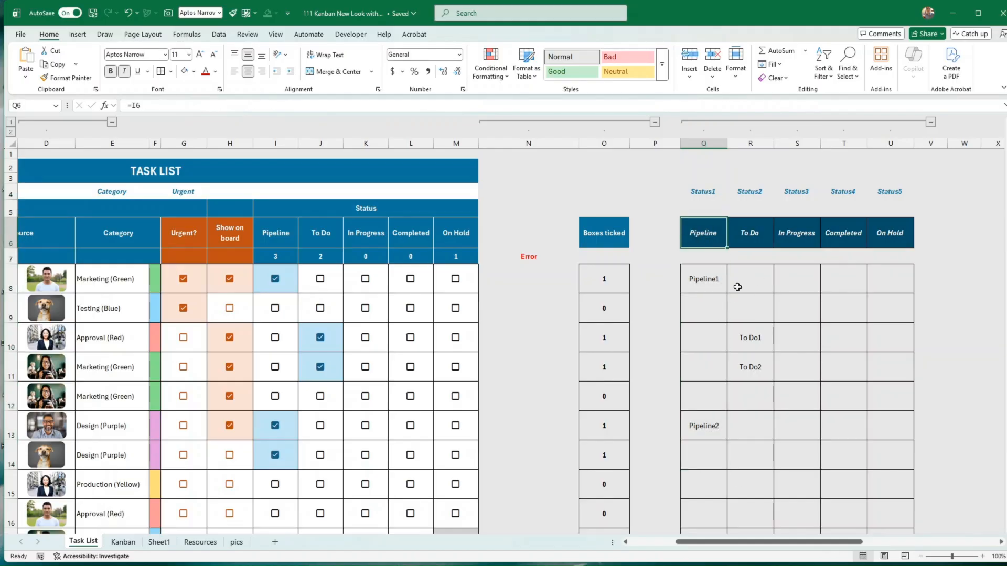
left_click(713, 288)
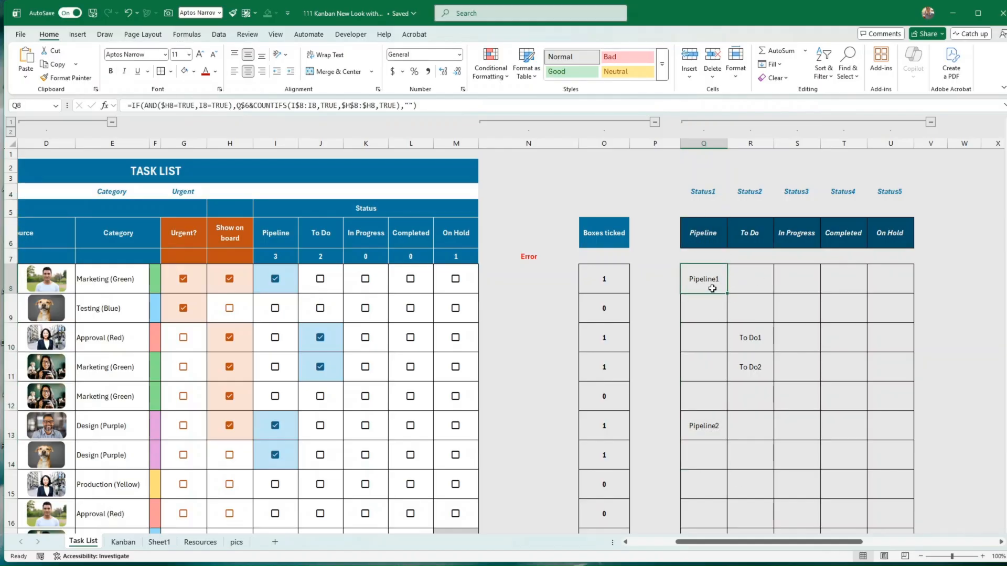
left_click(716, 428)
Step: Show the row 14 task on the board, and mark the Resolve conflicts task as Pipeline and shown on the board
scroll(699, 467, "down", 2)
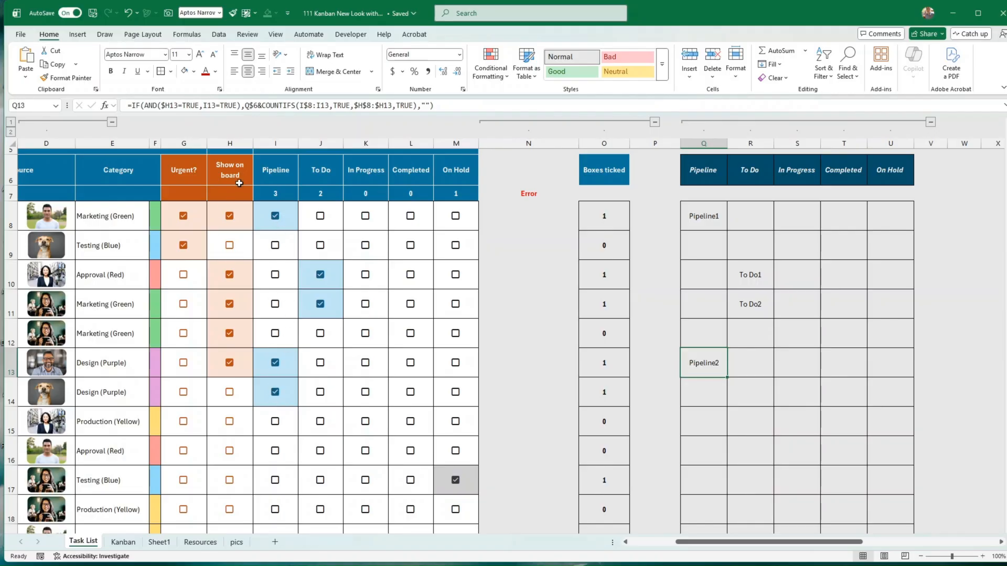
left_click(229, 392)
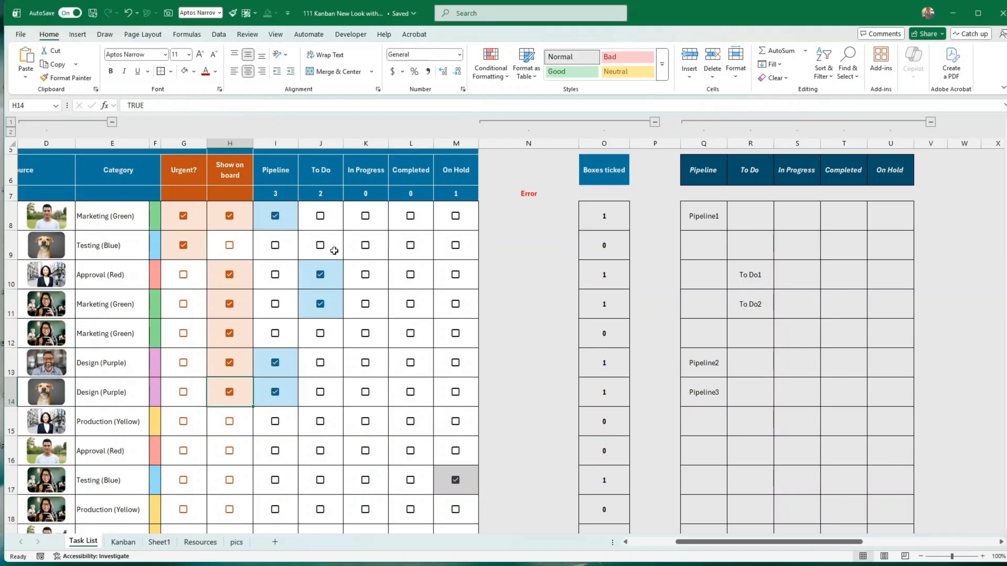
left_click(275, 246)
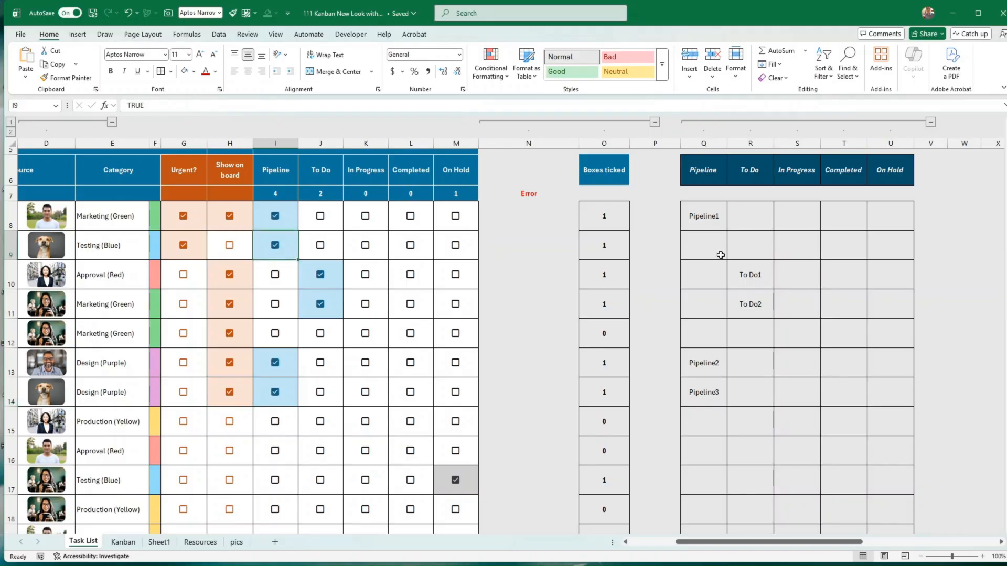
left_click(230, 245)
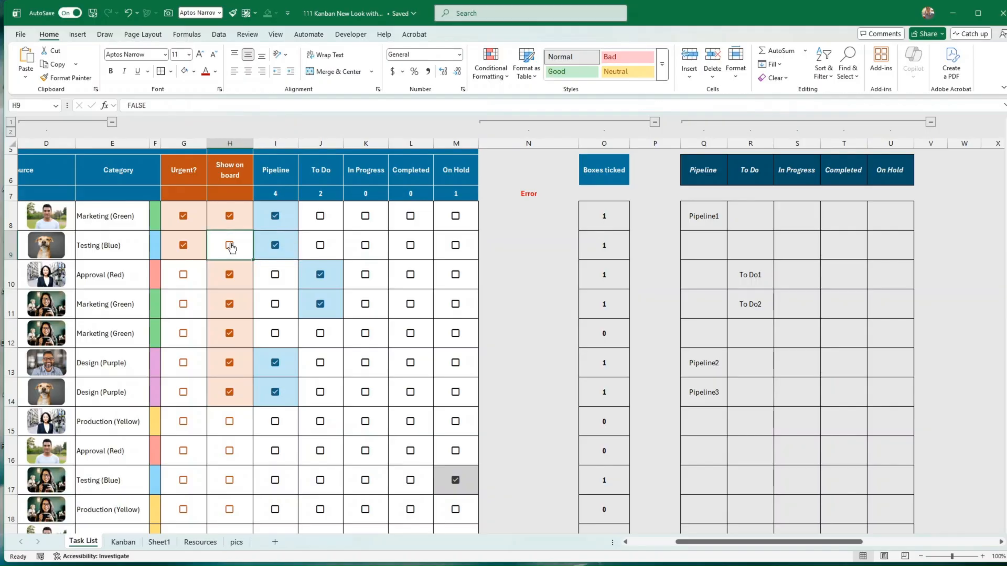
Step: Review the numbered Pipeline labels down column Q and the formula behind the first one in Q8
left_click_drag(714, 217, 711, 478)
left_click(722, 223)
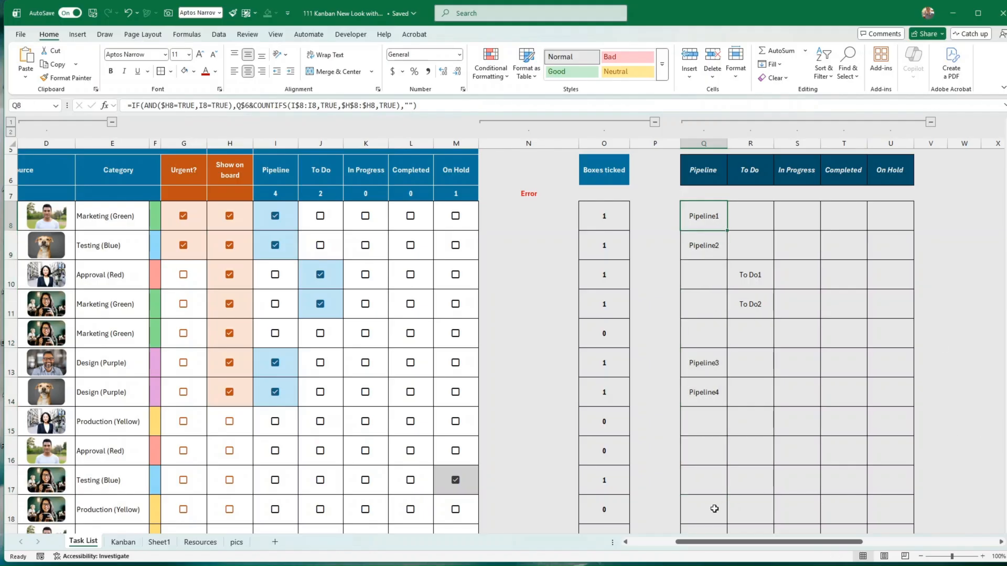
left_click_drag(755, 545, 773, 548)
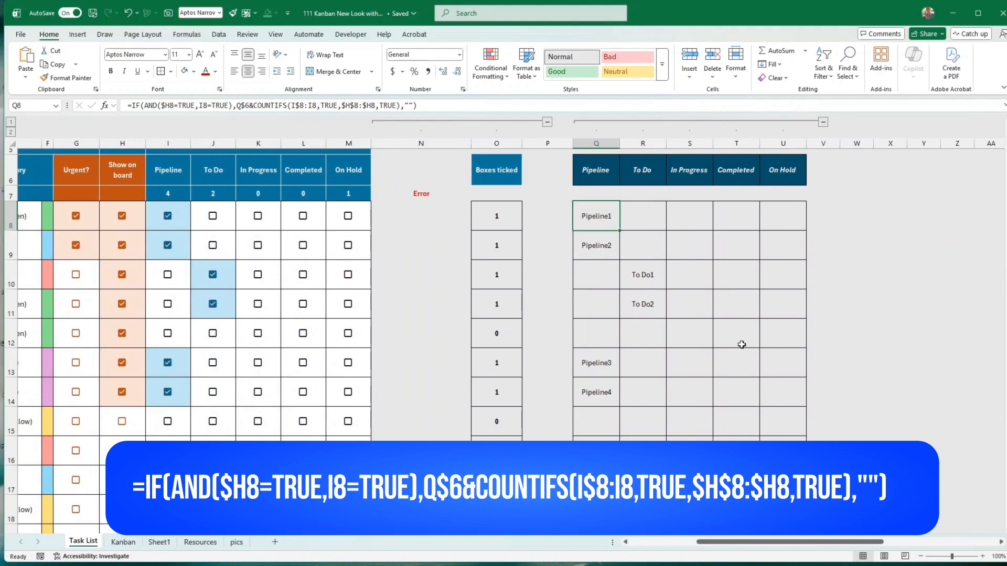
scroll(755, 344, "up", 2)
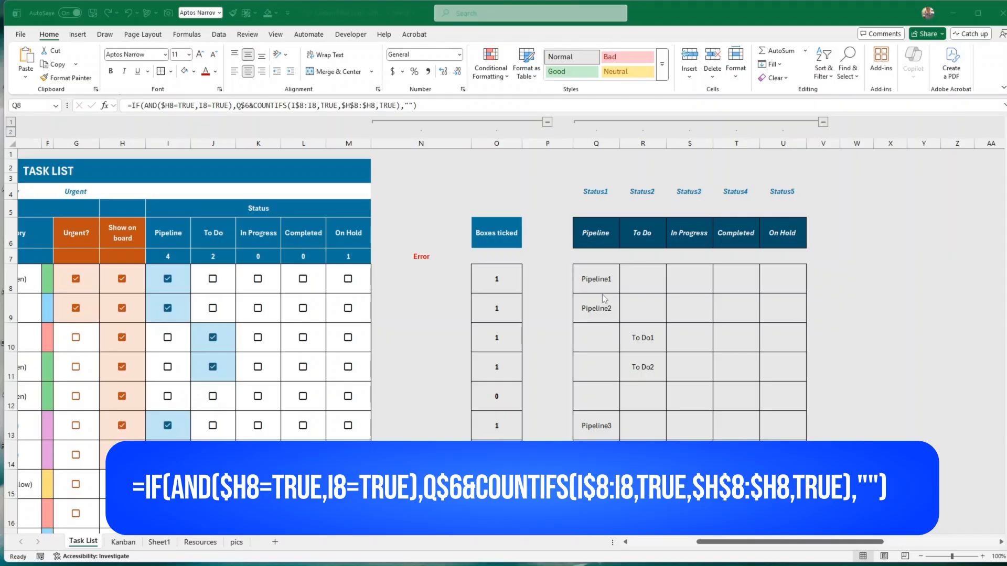
Step: Highlight the condition AND($H8=TRUE,I8=TRUE) in Q8's formula for review, keeping the formula as it is
left_click(598, 279)
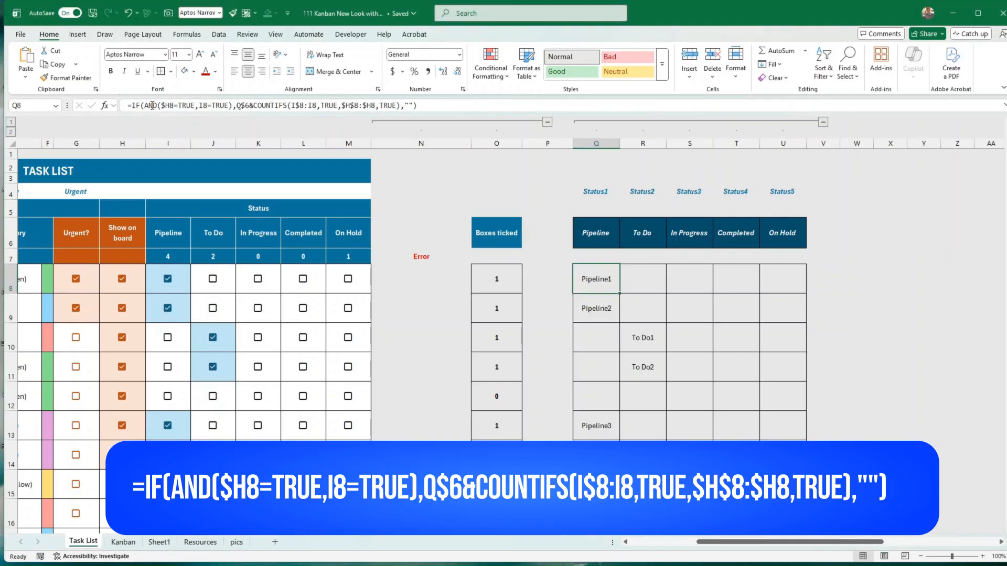
left_click_drag(145, 106, 234, 107)
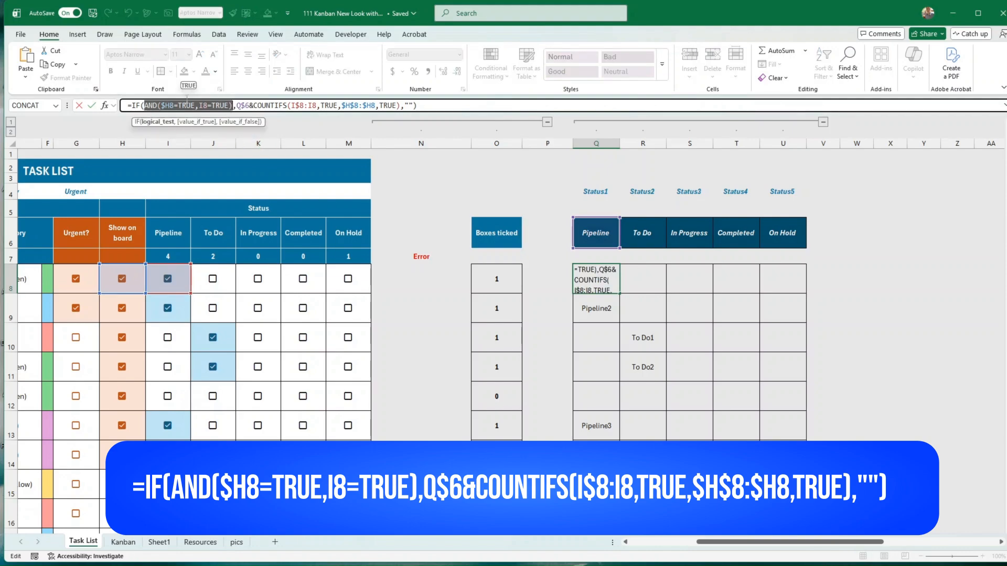
left_click(91, 106)
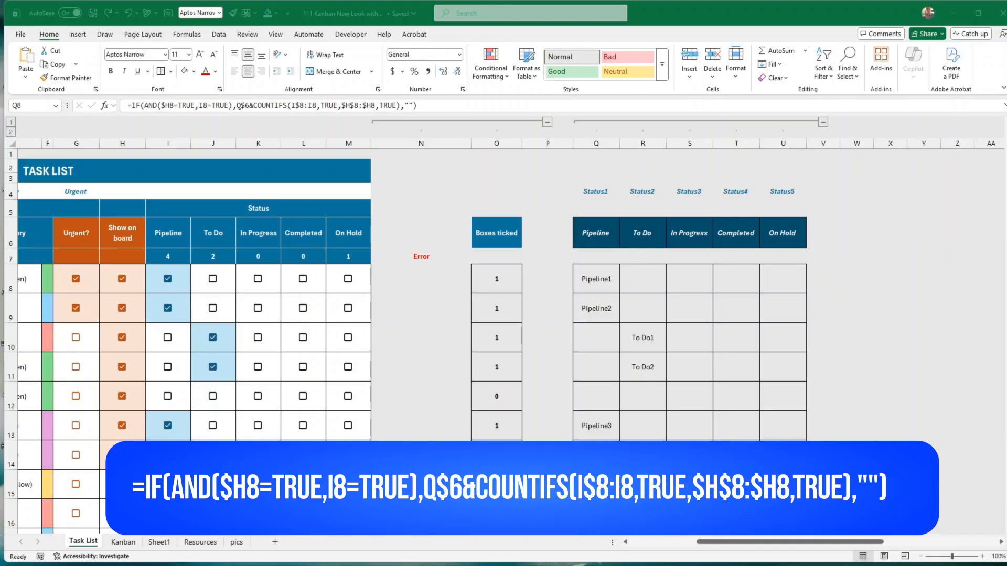
left_click(896, 338)
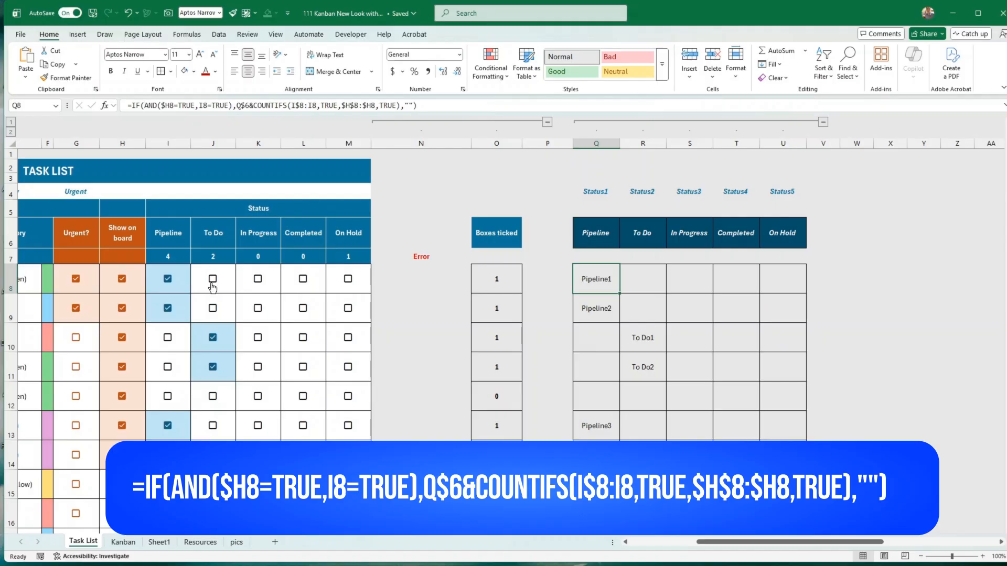
Step: Trace the expanding COUNTIFS ranges in the formulas of Q13 and Q9, leaving both formulas unedited
left_click(595, 426)
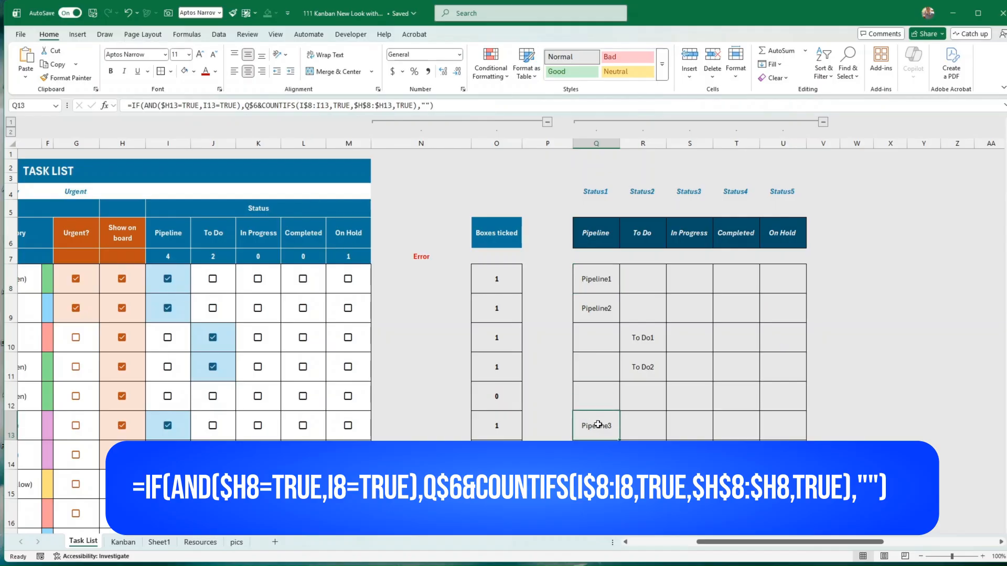
double_click(604, 427)
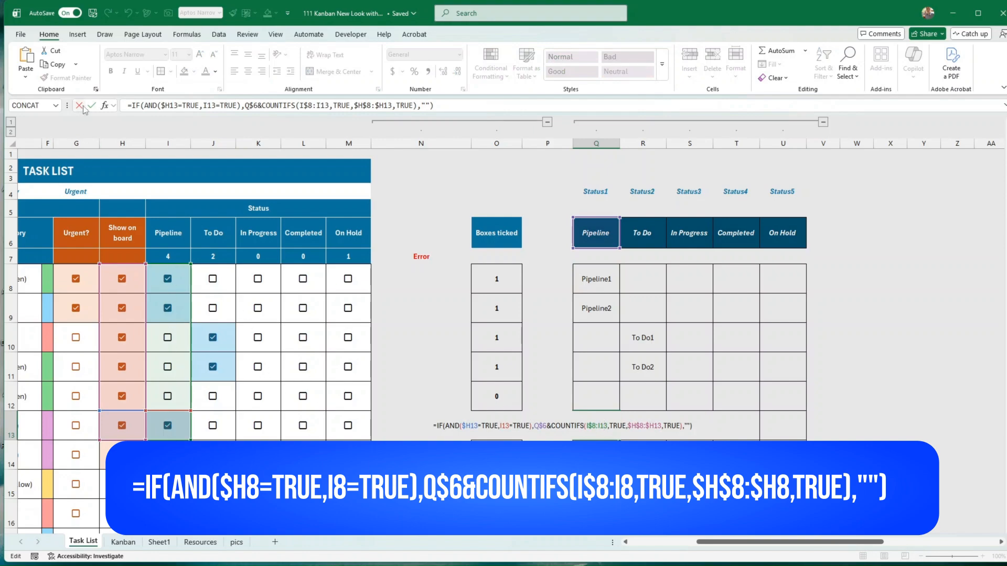
key("Escape")
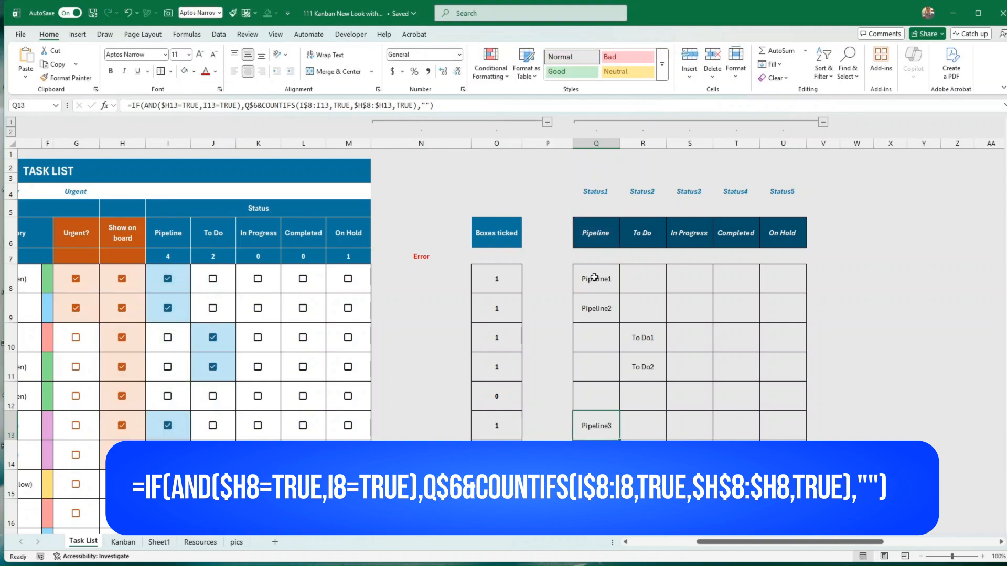
left_click(597, 311)
double_click(598, 311)
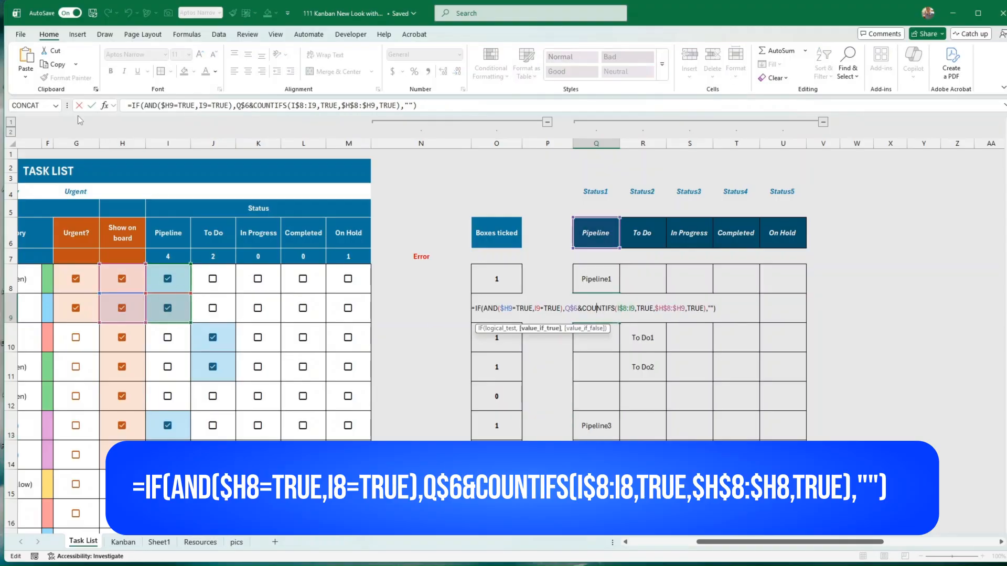
left_click(93, 107)
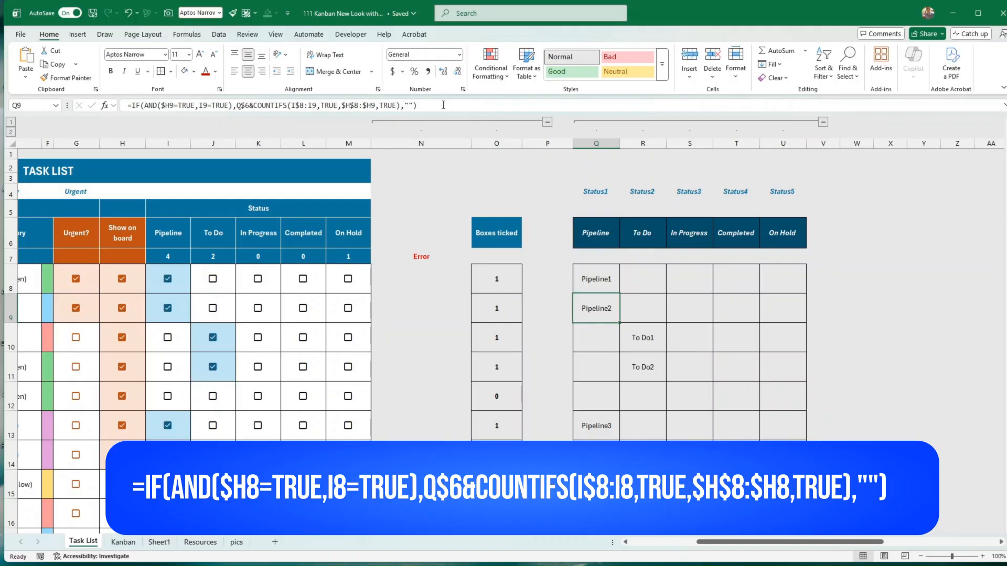
Step: Highlight the entire numbering formula in Q8 for review, and keep it as it is
left_click(604, 275)
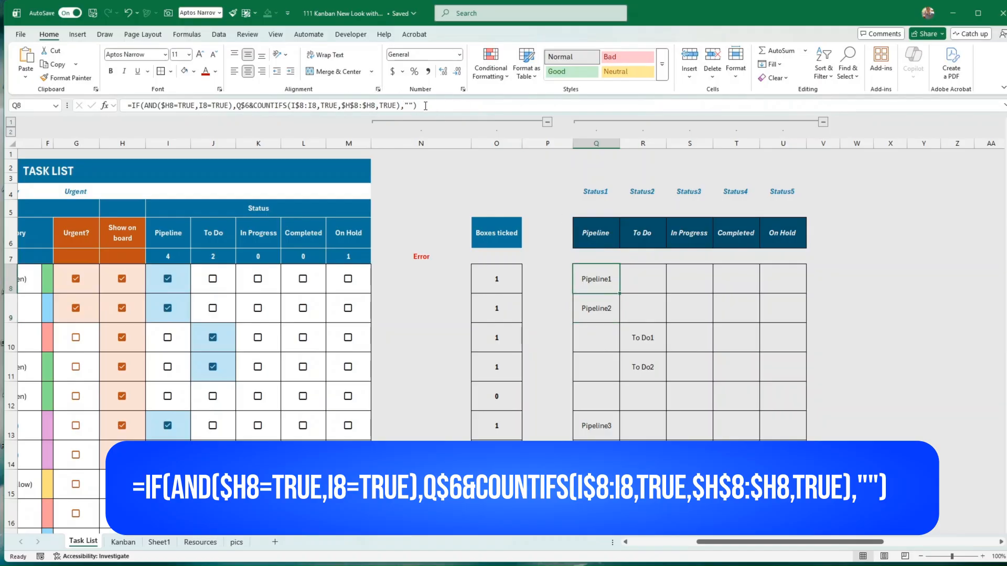
left_click_drag(425, 106, 108, 108)
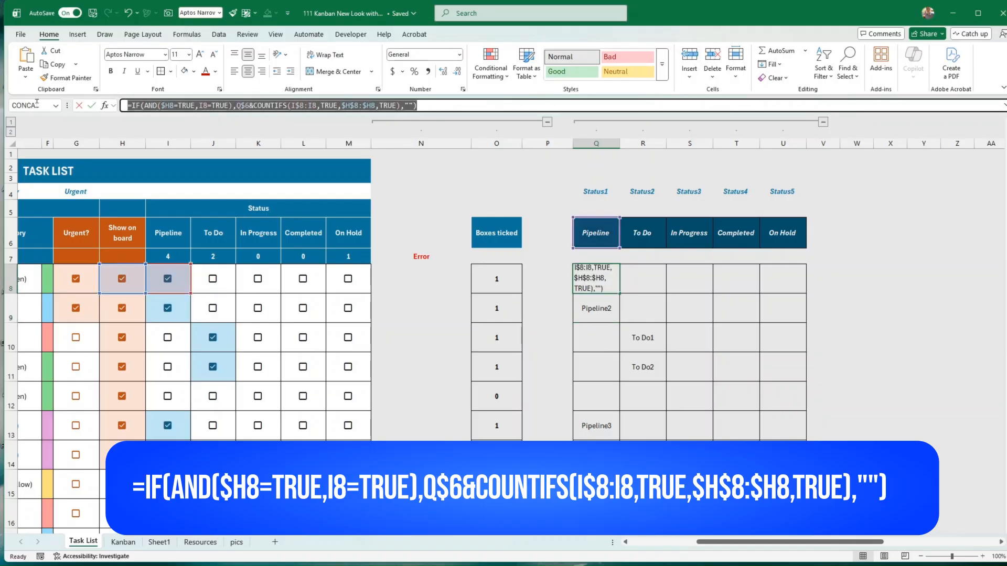
left_click(92, 106)
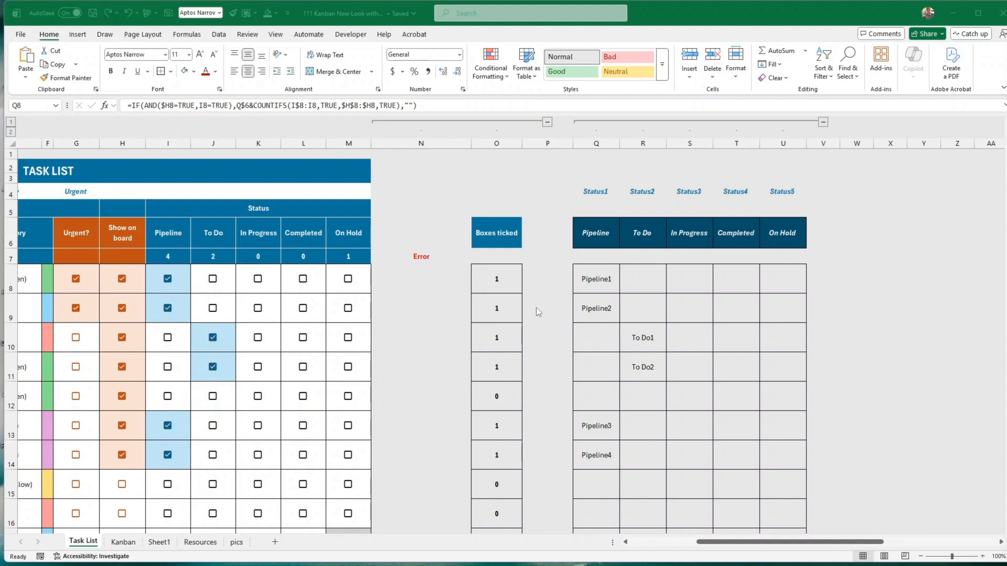
Step: Return to the first columns of the Task List and highlight the range-name labels in B4:G4 for review
left_click(386, 308)
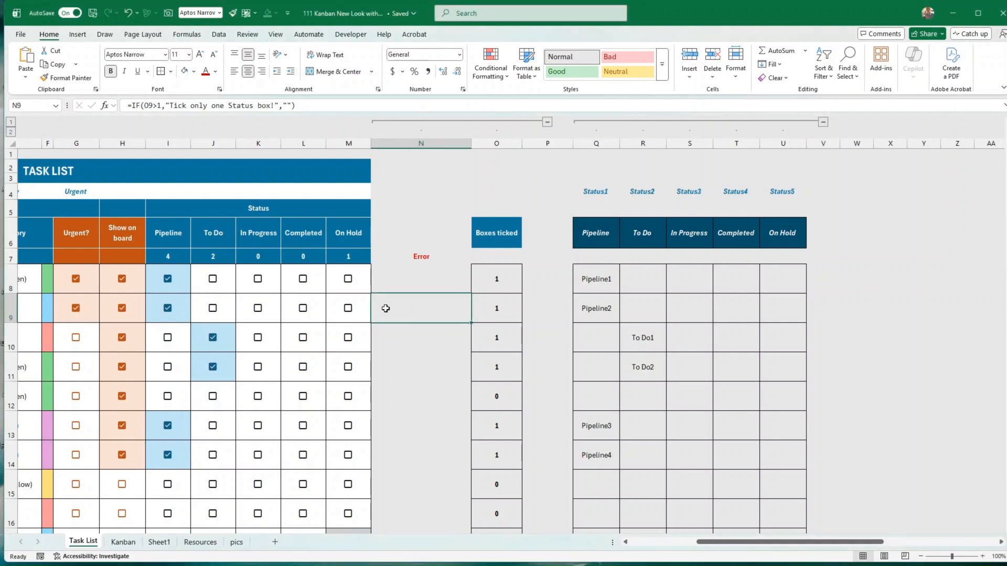
key("Left")
key("Left")
key("Left")
key("Left")
key("Left")
key("Left")
key("Left")
key("Left")
key("Left")
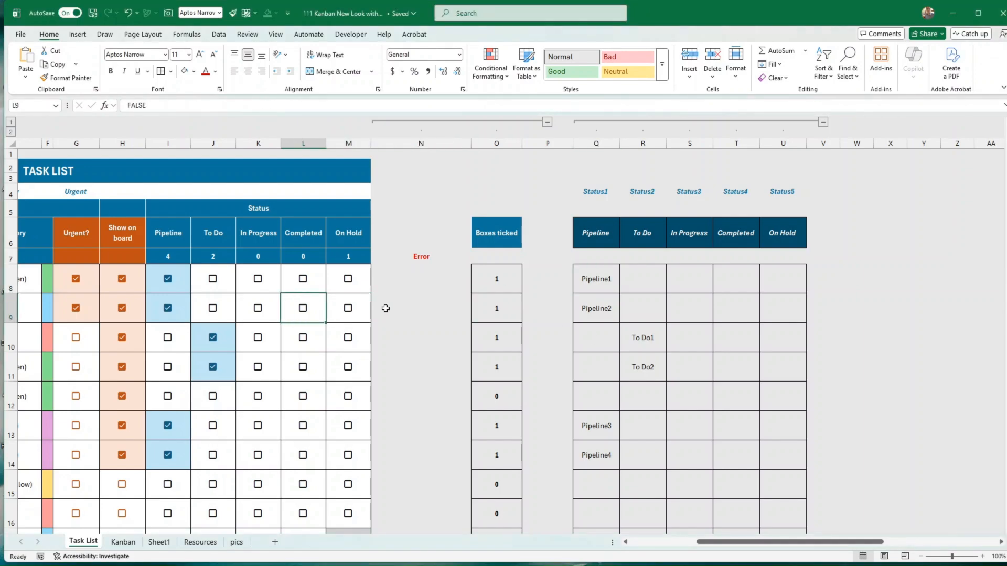
key("Left")
key("Left")
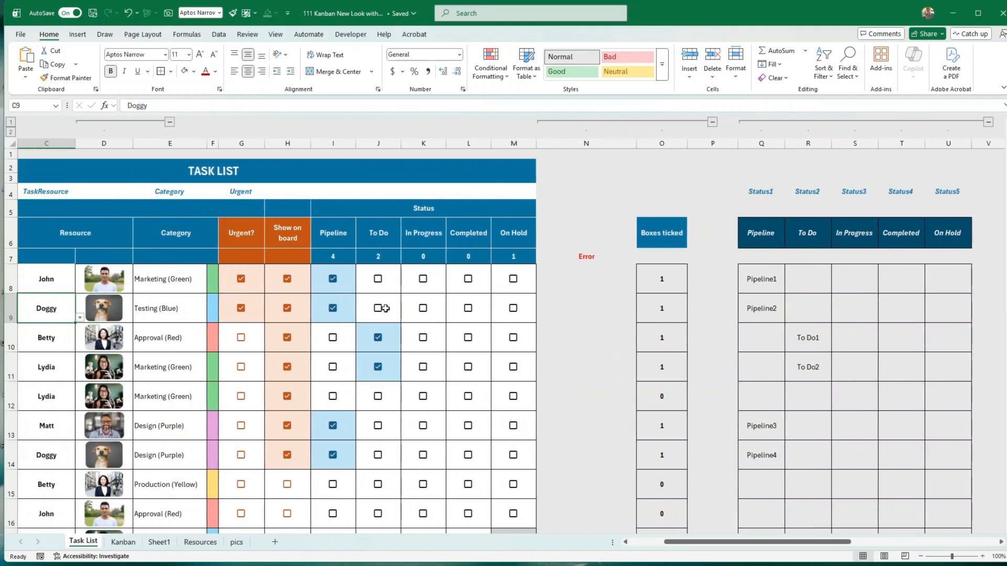
key("Left")
key("Left")
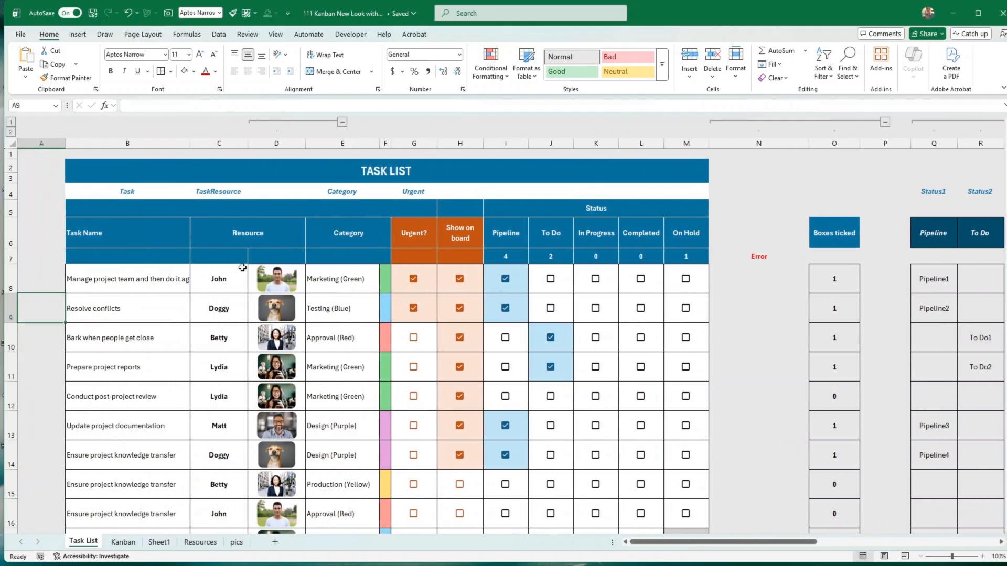
left_click_drag(132, 193, 413, 193)
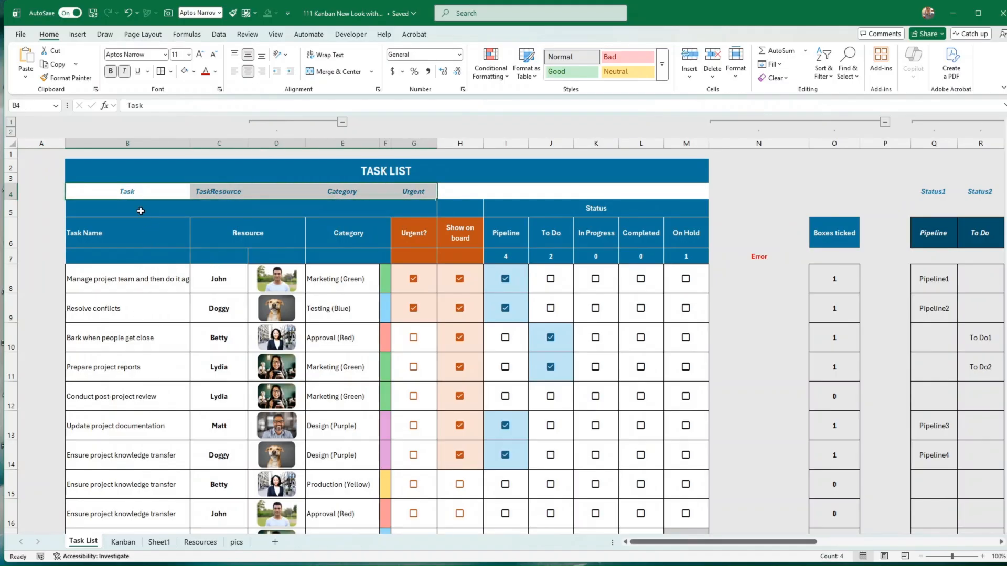
Step: Select the full task name list B8:B29 to check it against the Task range-name label in B4
left_click(142, 194)
left_click_drag(159, 280, 169, 511)
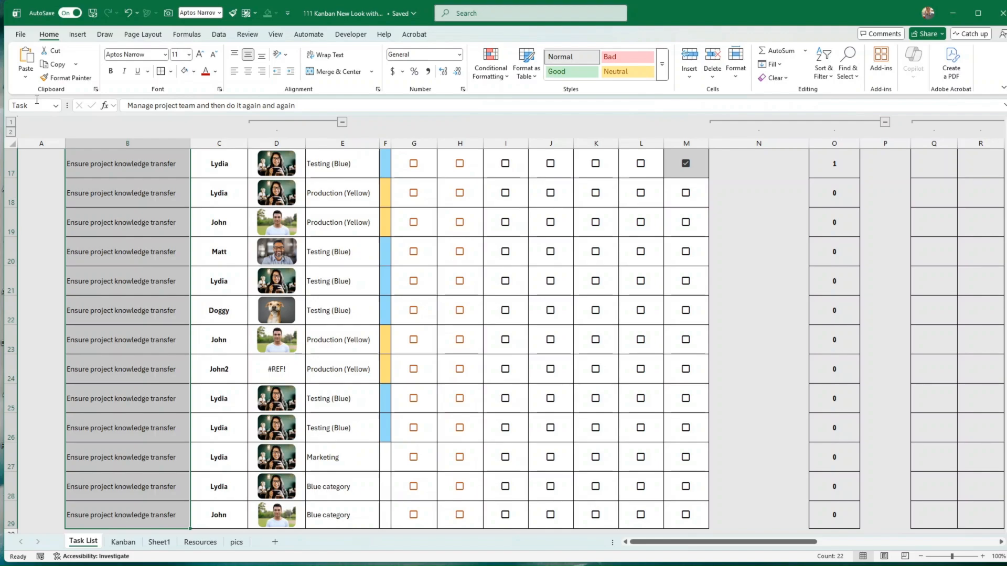
scroll(144, 362, "up", 5)
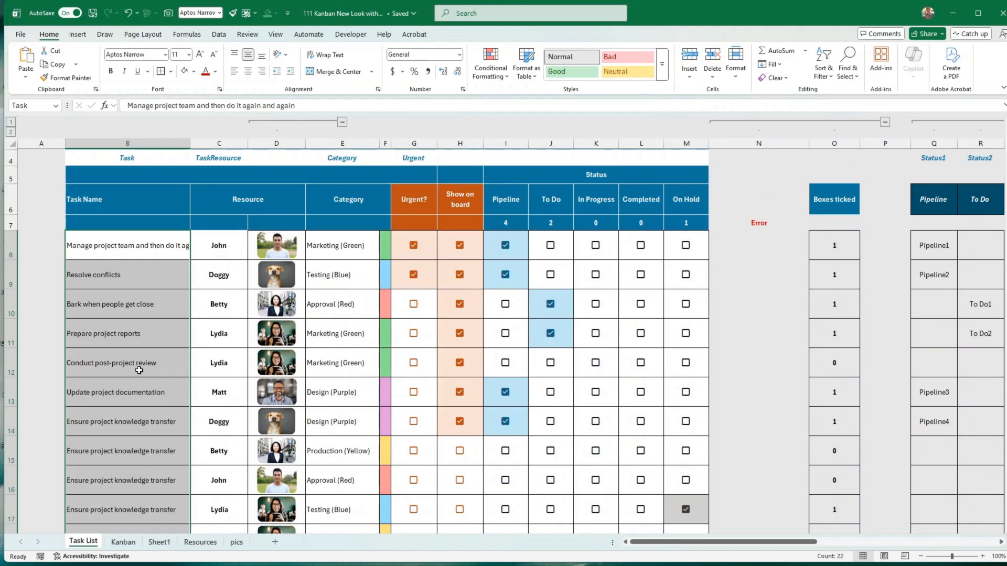
scroll(171, 420, "down", 3)
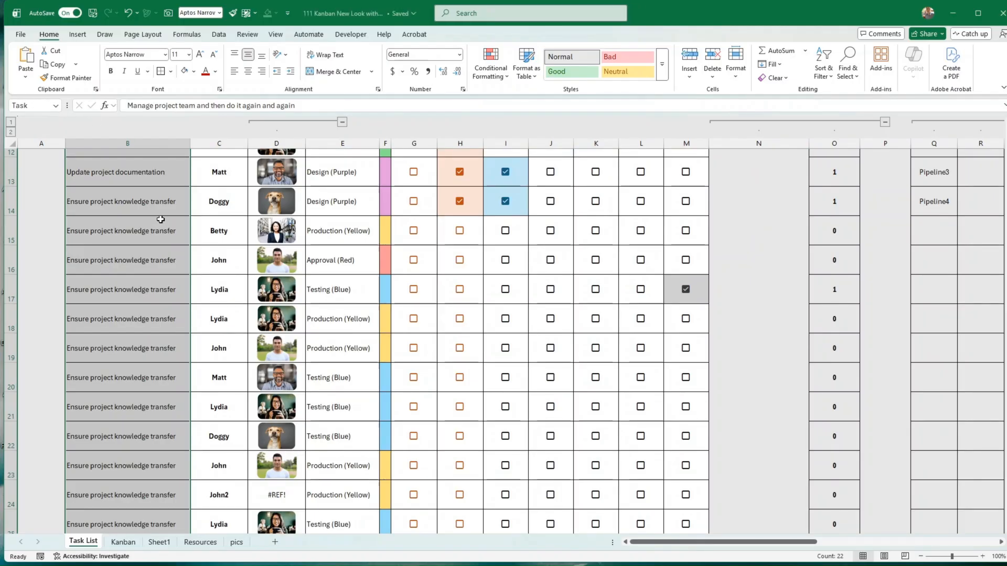
left_click(173, 202)
scroll(159, 206, "up", 3)
scroll(159, 206, "up", 1)
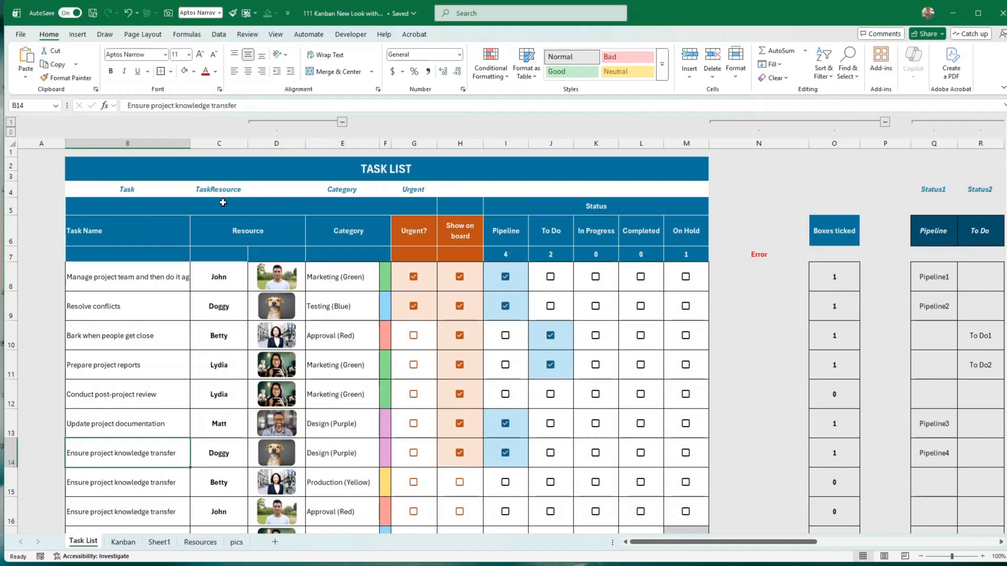
Step: Highlight the entries under the TaskResource, Category and Urgent labels to review which columns those range names cover
left_click_drag(228, 269, 220, 453)
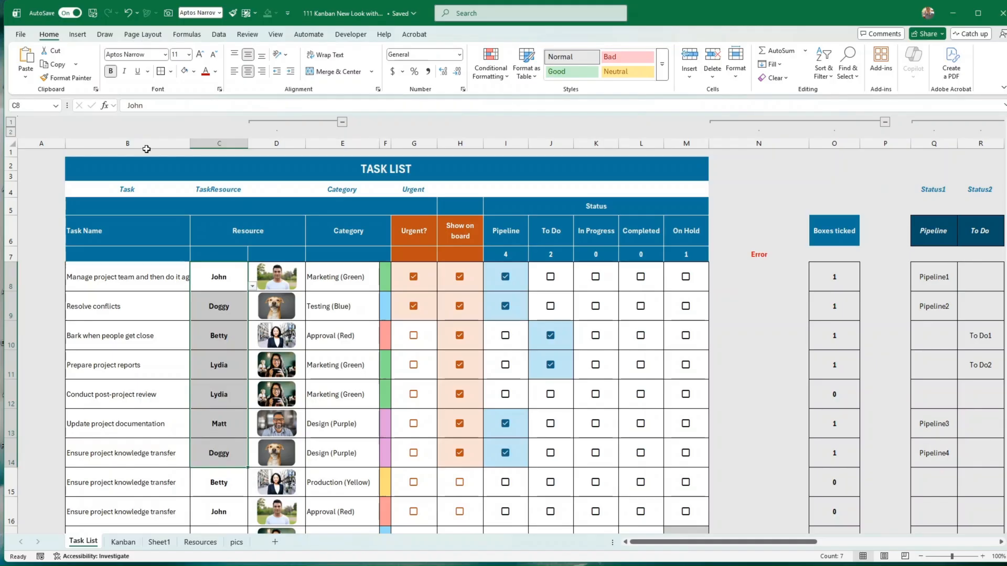
left_click(218, 279)
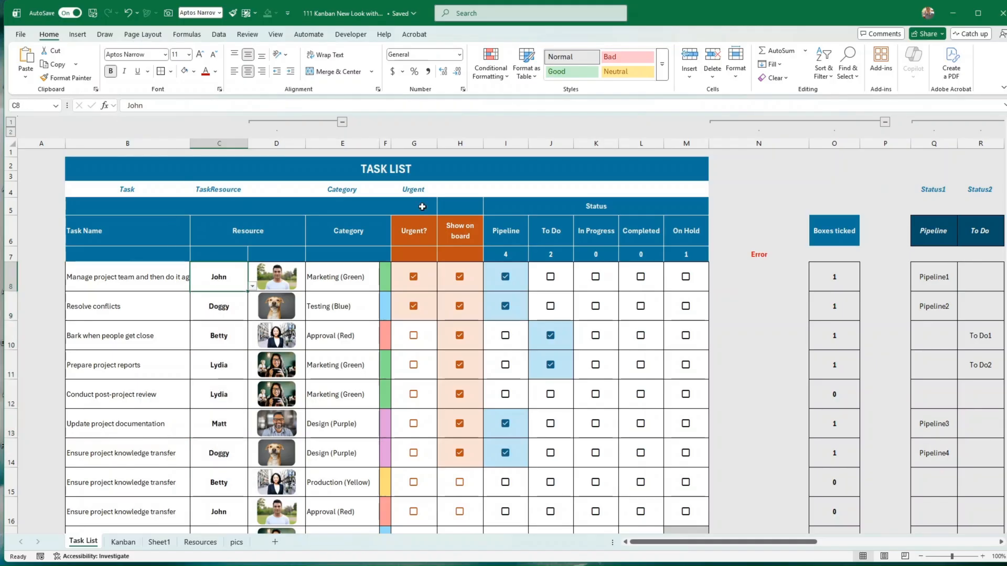
left_click_drag(346, 277, 340, 463)
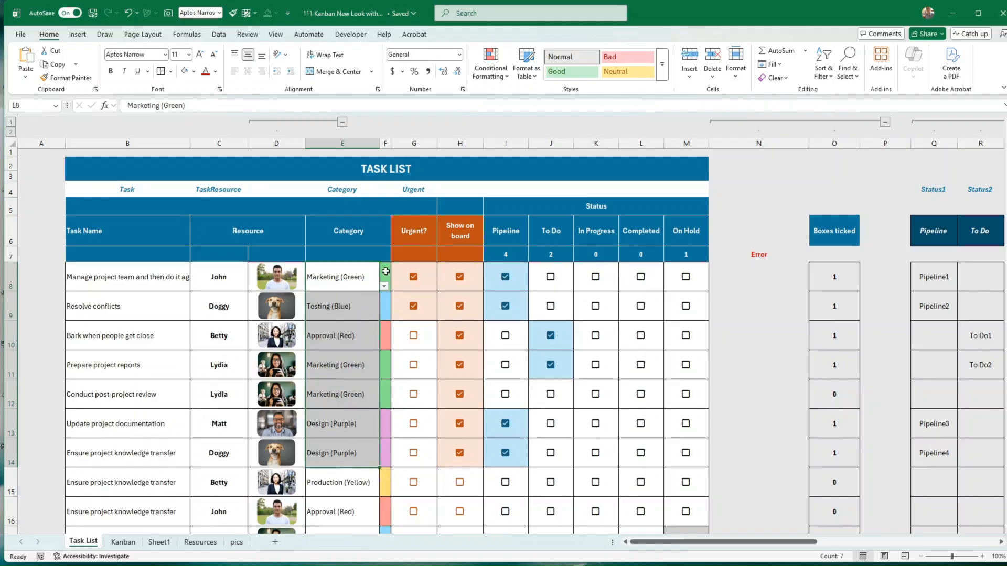
left_click_drag(425, 280, 426, 485)
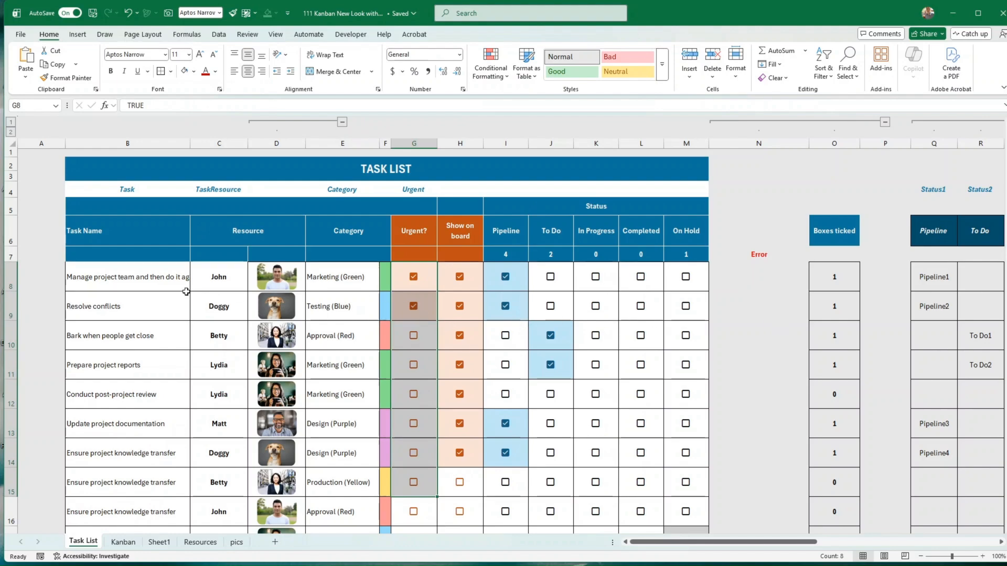
left_click(419, 194)
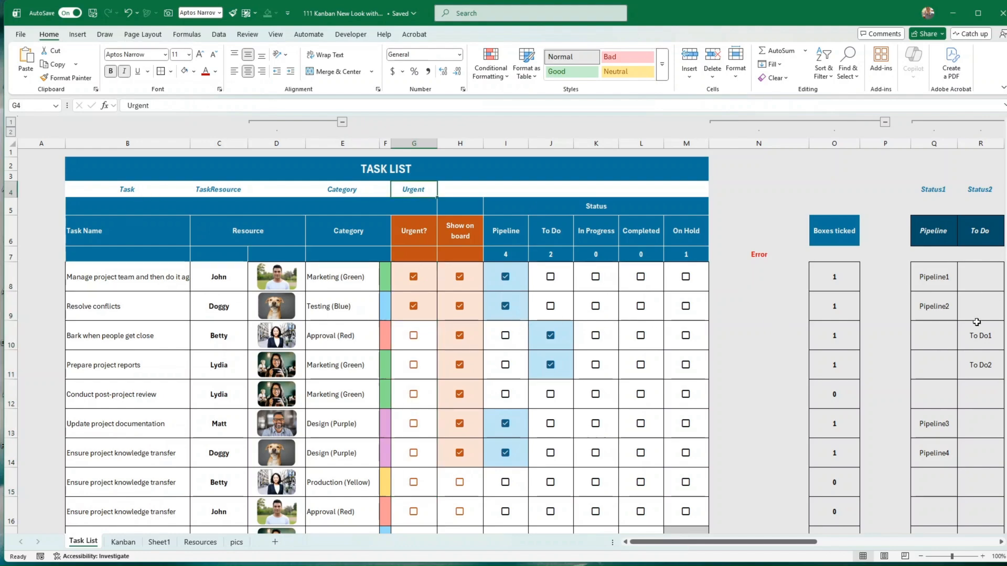
Step: Review the Status1 to Status5 range-name labels in Q4:U4 above the helper columns, one by one
left_click_drag(789, 357, 931, 362)
left_click(683, 297)
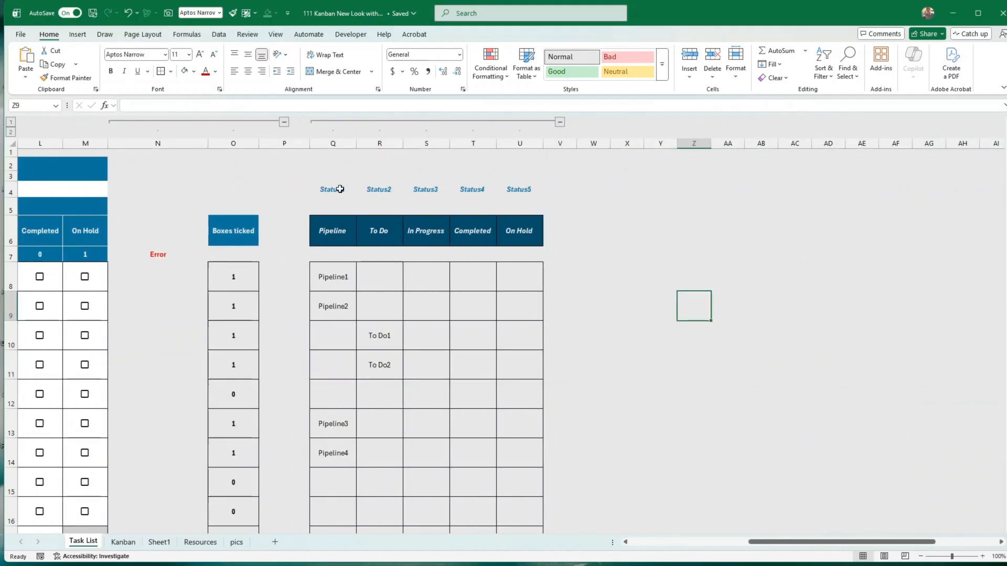
left_click_drag(334, 190, 512, 191)
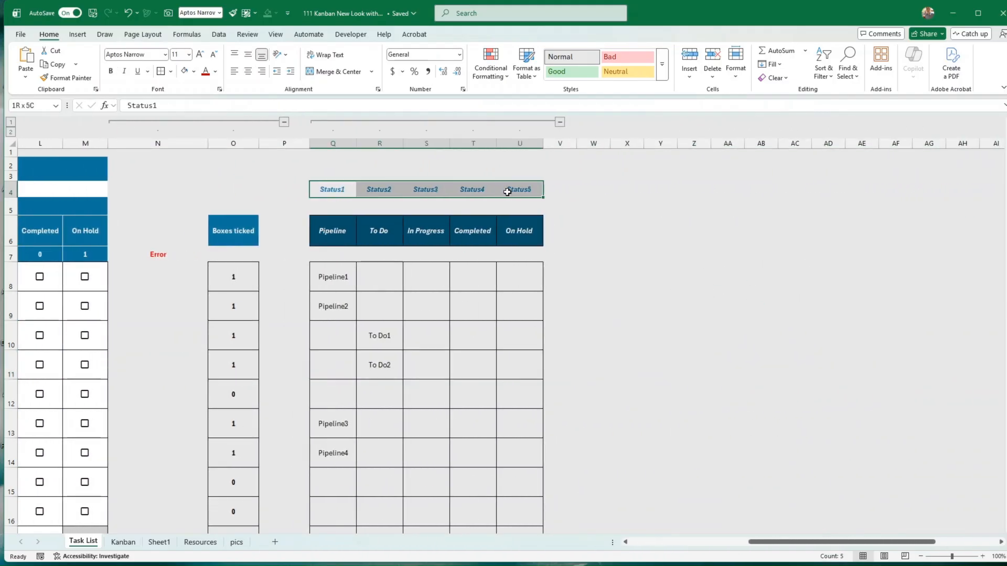
left_click(333, 190)
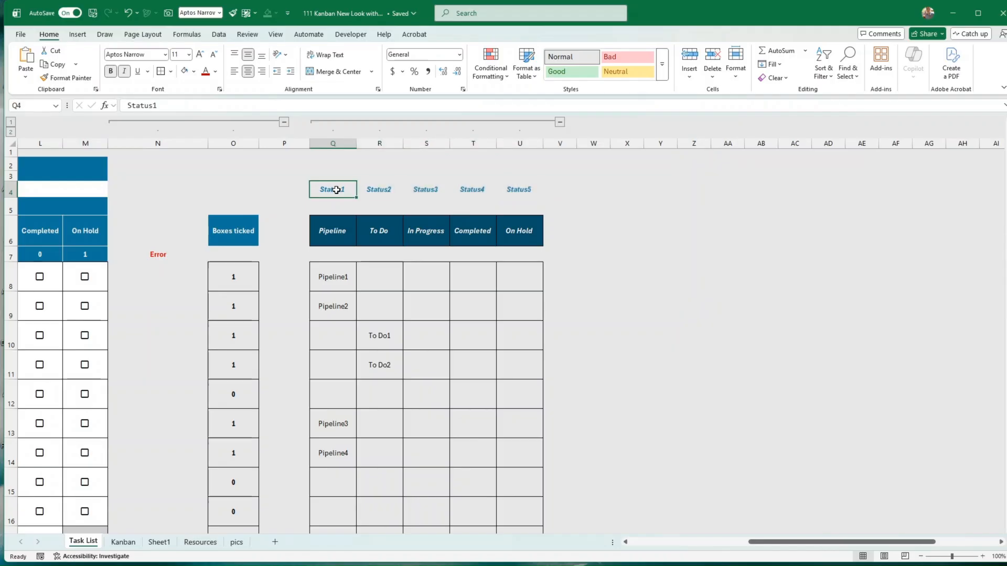
left_click(378, 185)
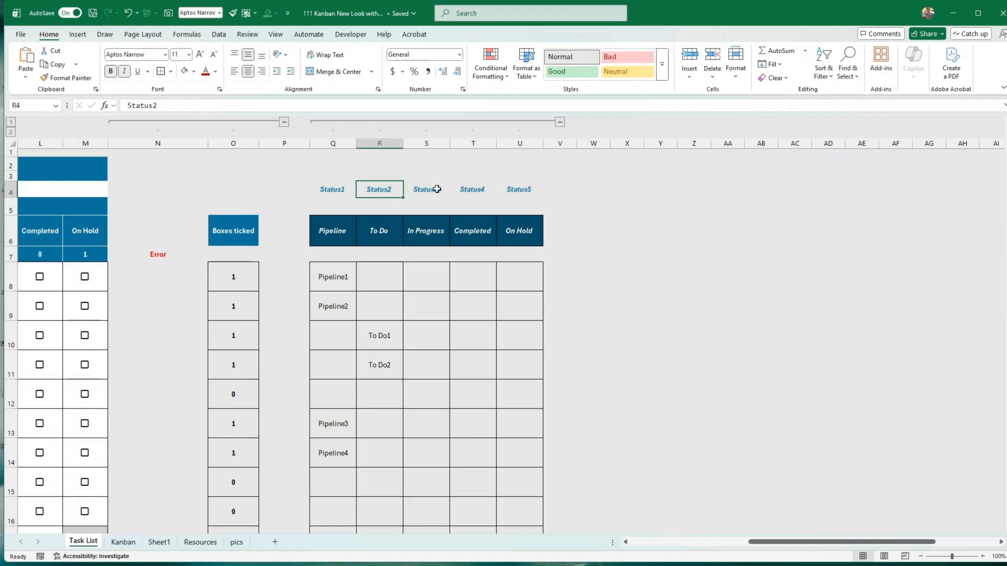
left_click(437, 189)
left_click(466, 189)
left_click(522, 190)
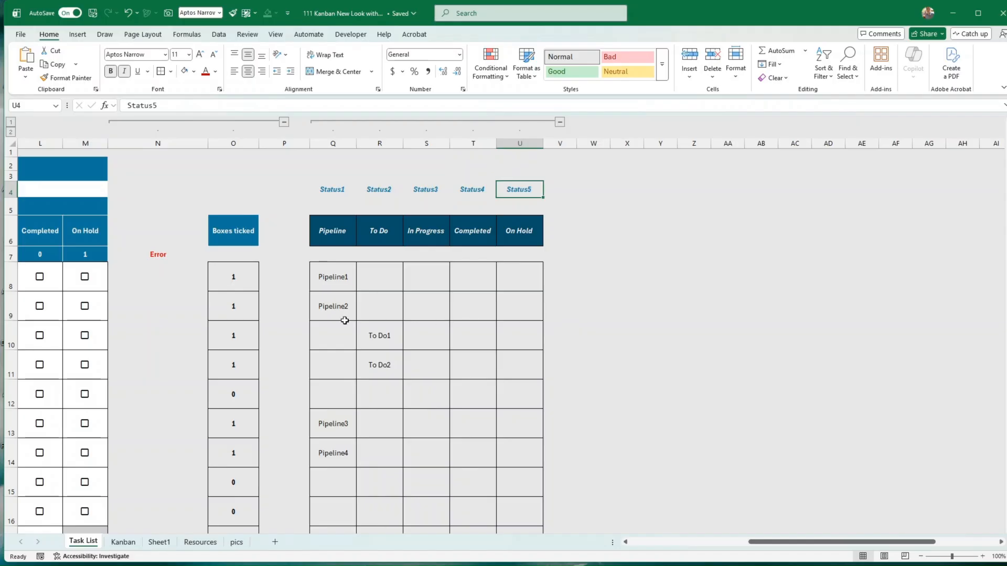
Step: Fill the numbering formula from Q8 across to U8 and down the five status helper columns to row 29
scroll(342, 315, "down", 3)
scroll(339, 302, "down", 2)
scroll(340, 303, "up", 5)
left_click(344, 279)
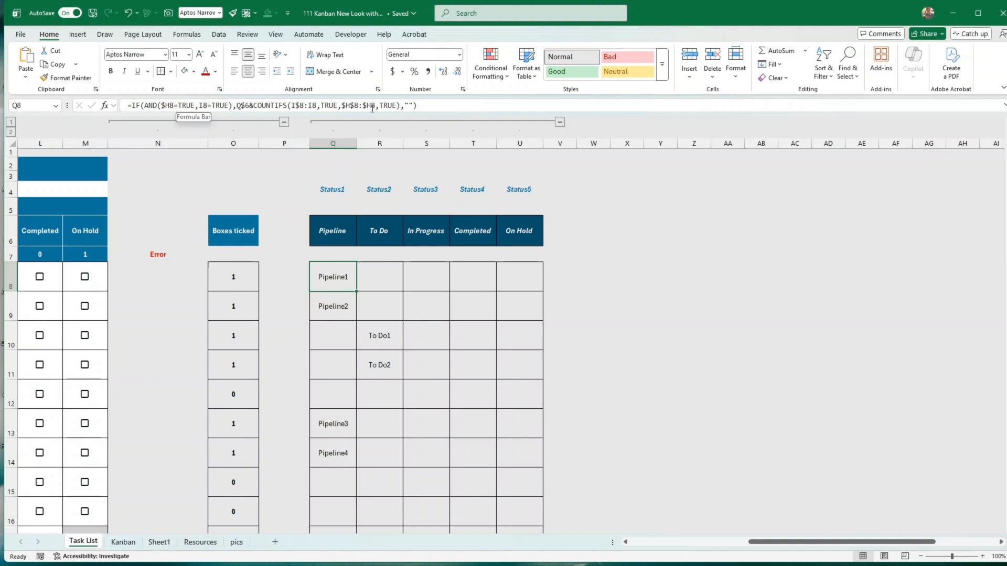
left_click_drag(357, 291, 543, 291)
double_click(543, 291)
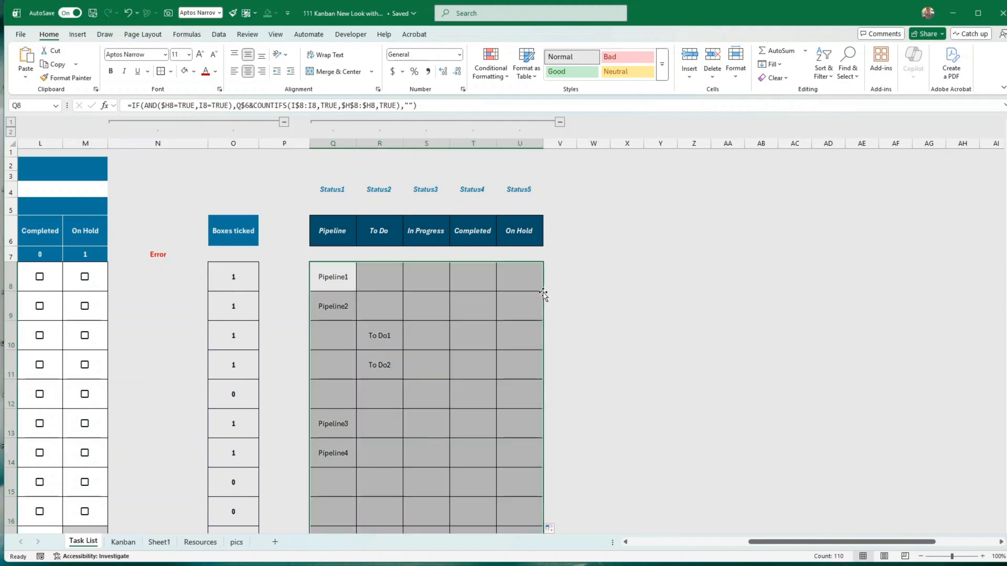
left_click(516, 286)
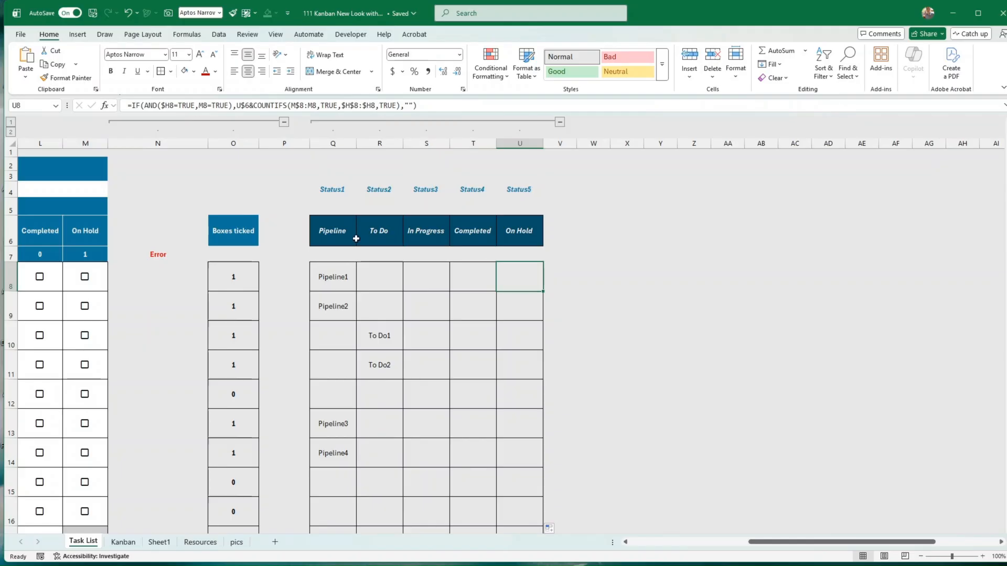
Step: Check the linked Pipeline heading in Q6, and rename the Completed status heading in L6 as Done
left_click(335, 232)
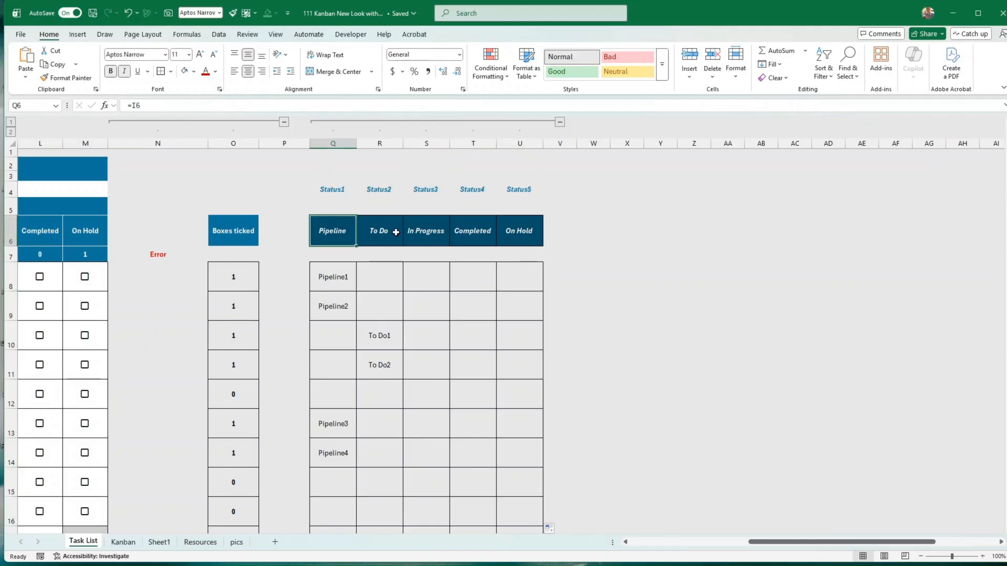
left_click(46, 232)
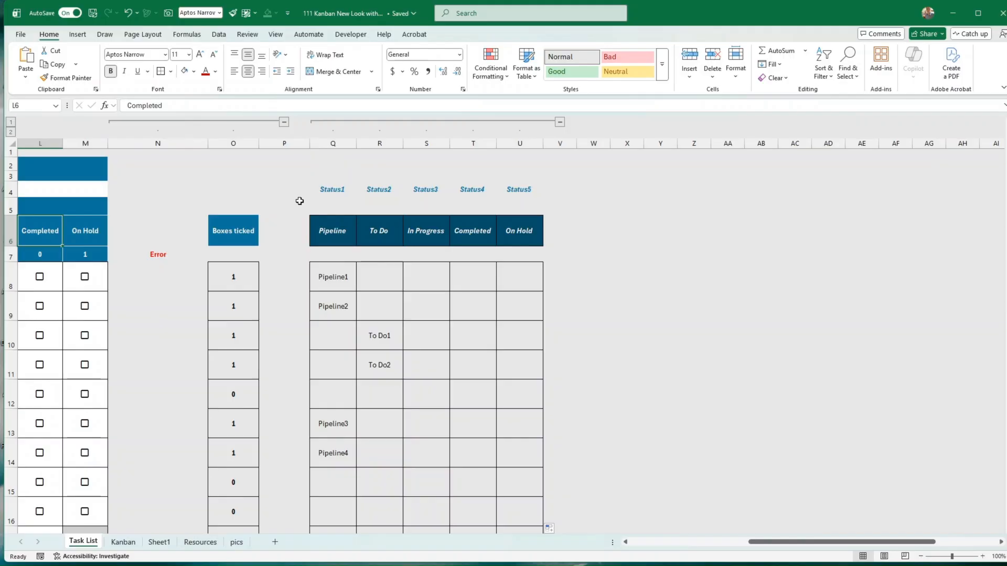
scroll(299, 201, "left", 1)
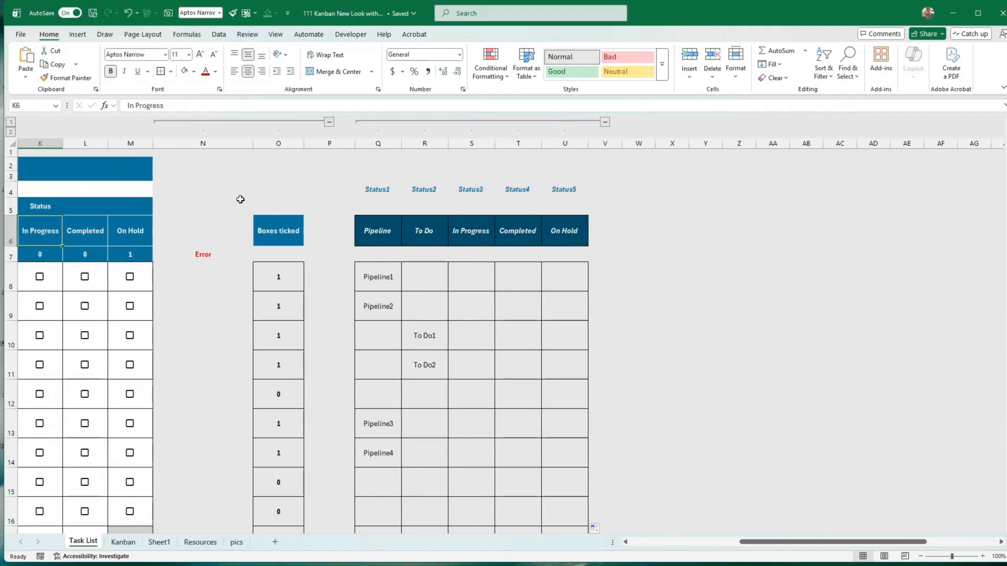
type("Done")
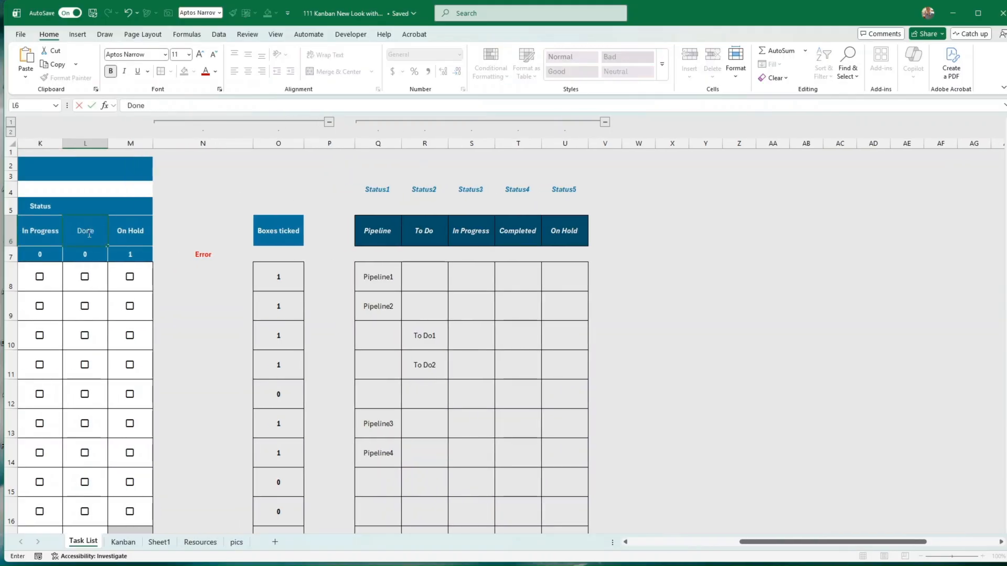
key("Return")
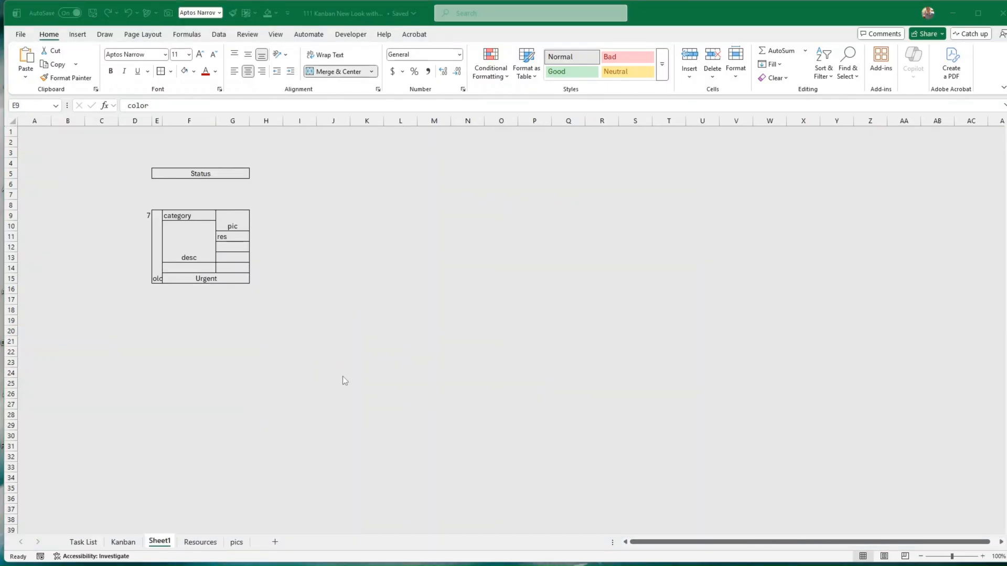
Step: Widen columns J to L on Sheet1 equally and apply all borders to the range J9:L15
left_click(330, 358)
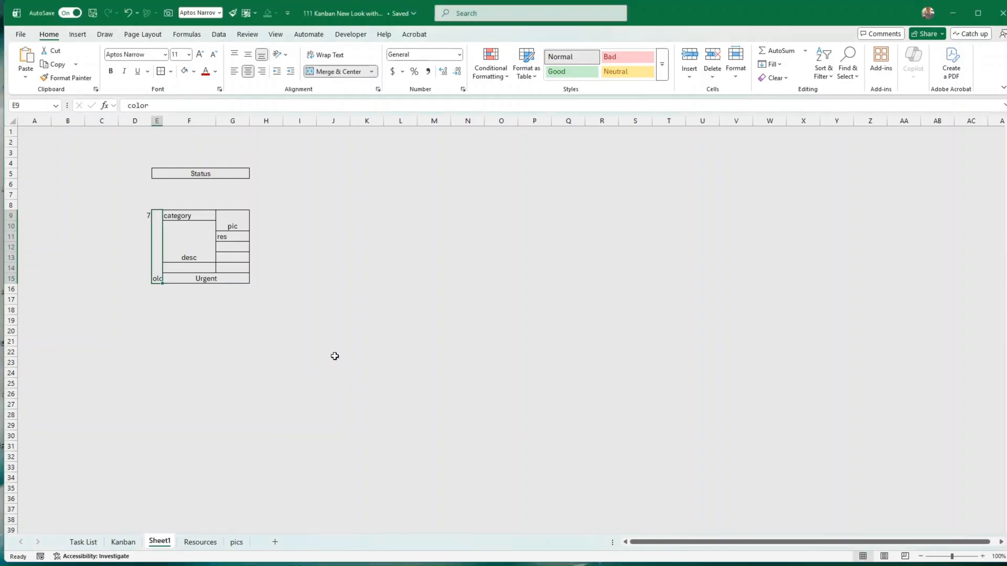
left_click_drag(334, 122, 463, 119)
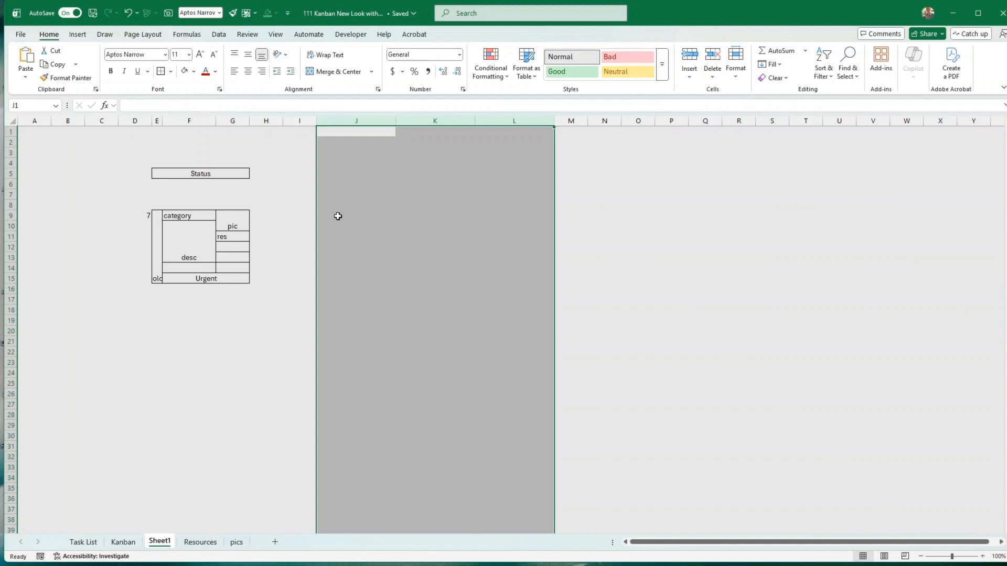
left_click_drag(338, 216, 497, 272)
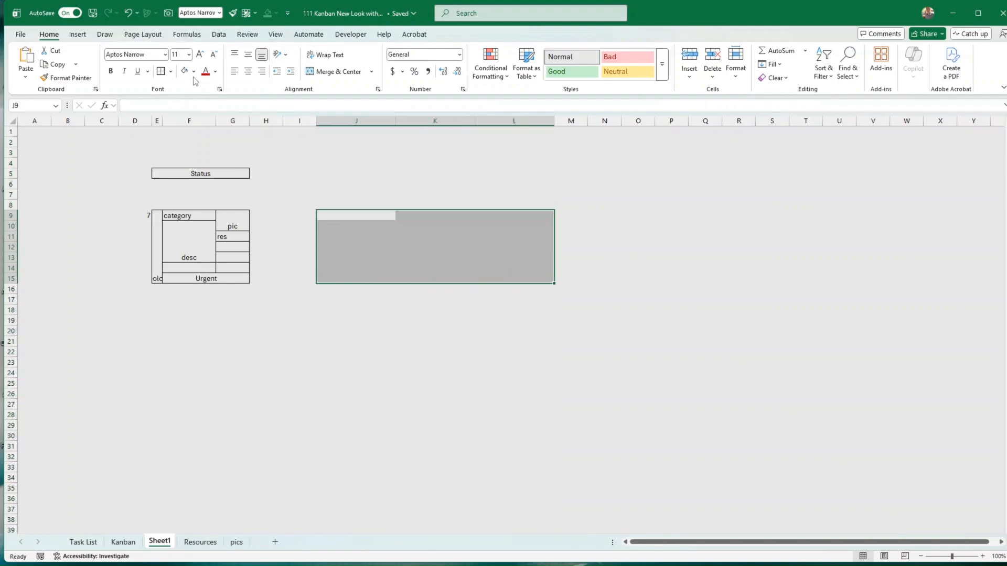
left_click(170, 71)
left_click(173, 179)
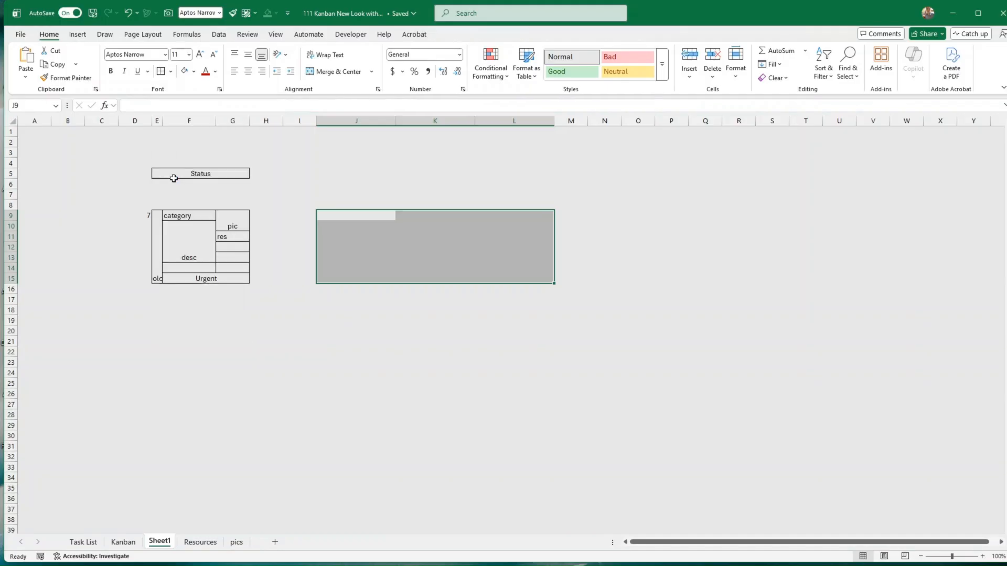
Step: Narrow columns J to L to fit the card layout, making J the narrowest and K the widest
left_click_drag(366, 121, 441, 124)
left_click(492, 185)
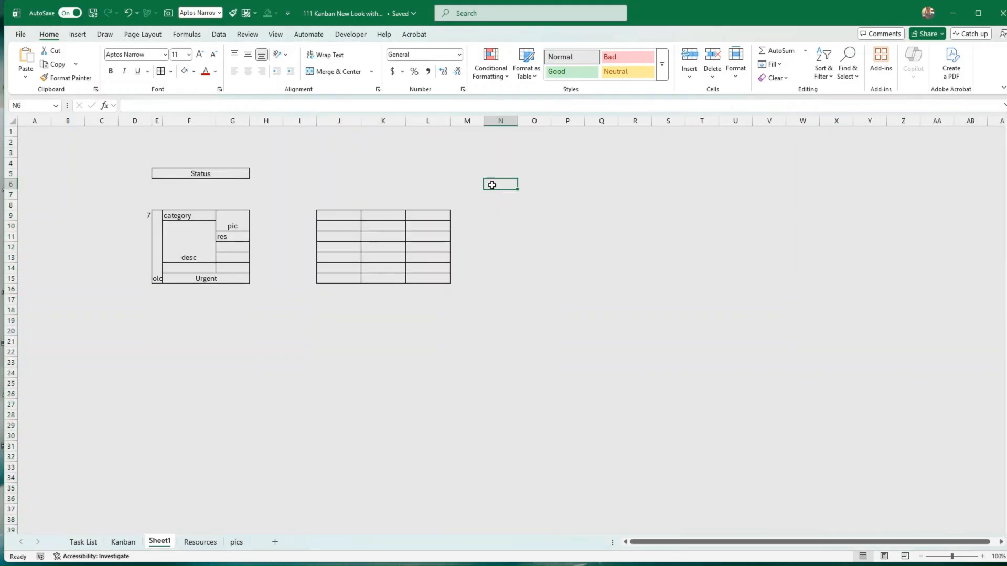
left_click_drag(362, 121, 440, 124)
left_click(477, 205)
left_click(427, 218)
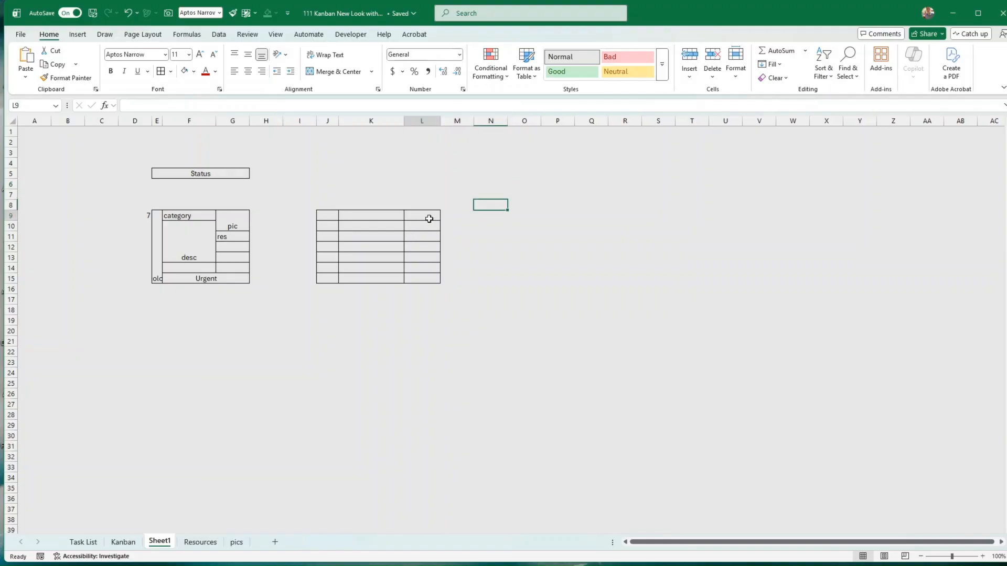
left_click_drag(441, 125, 437, 125)
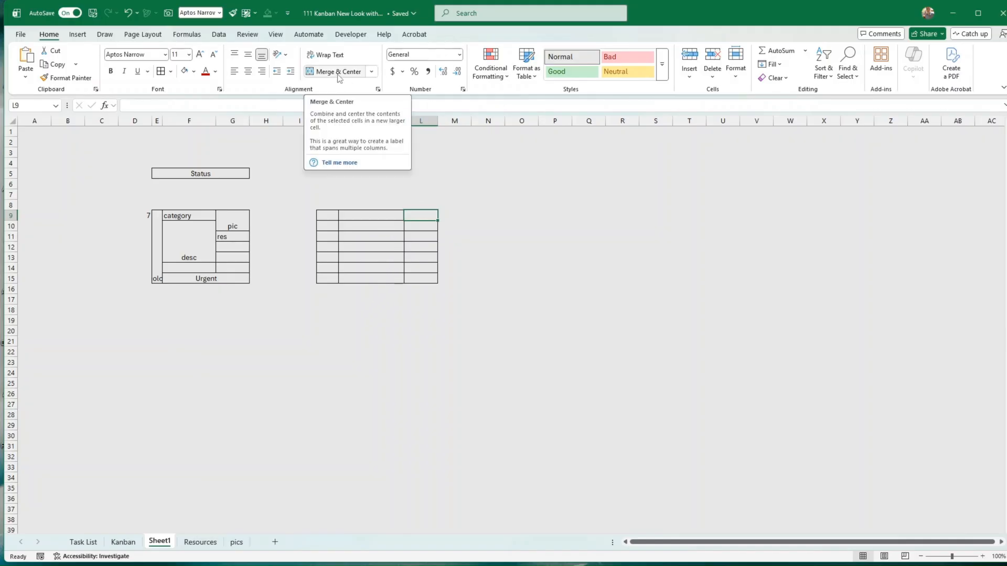
left_click(325, 218)
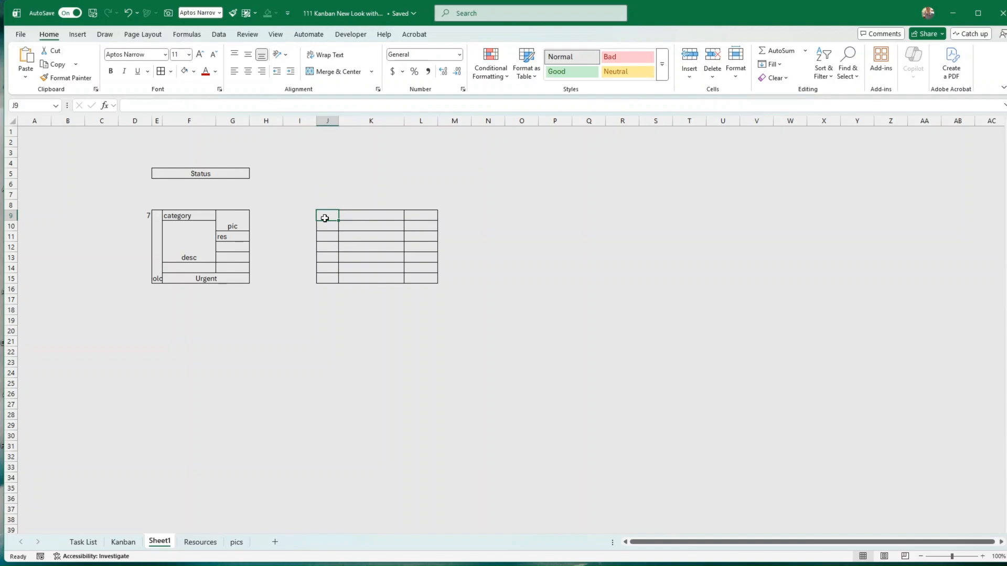
Step: Merge and center J9:J15 on Sheet1 into one tall cell, and narrow column J
left_click_drag(324, 218, 329, 280)
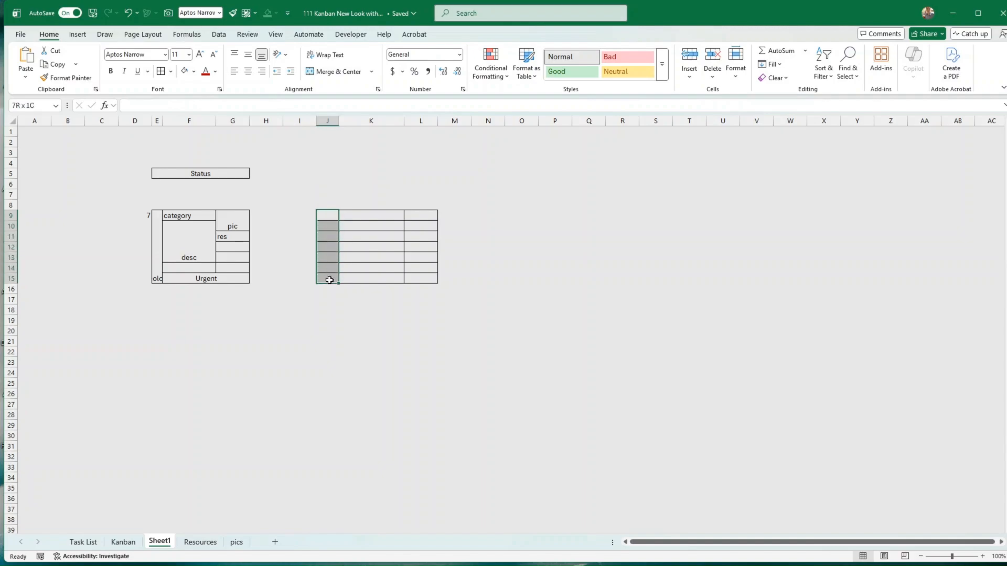
left_click(335, 71)
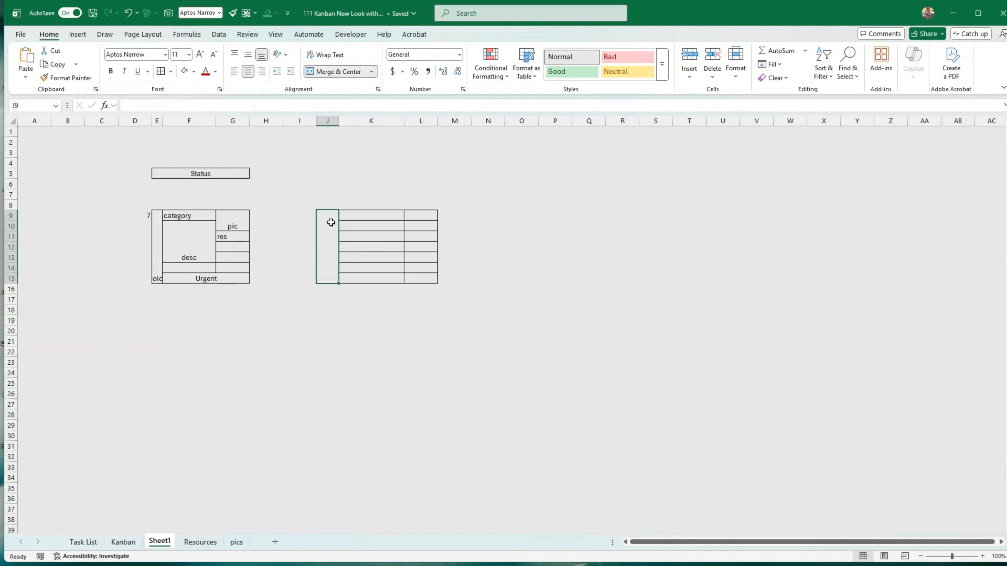
left_click_drag(341, 127, 334, 126)
Step: Merge K10:K13 into a single description cell on the new card and left-align it
left_click(350, 215)
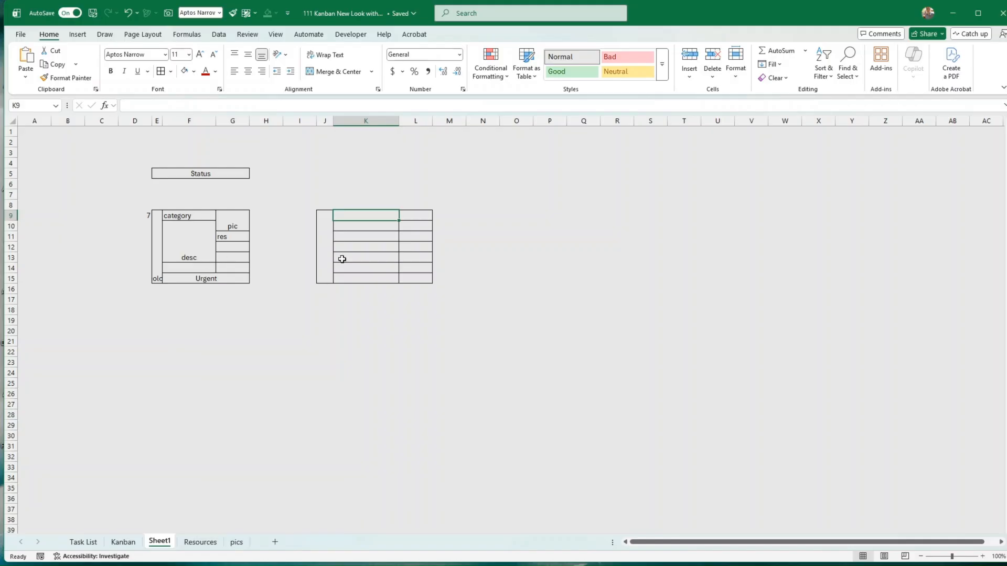
left_click_drag(342, 259, 348, 225)
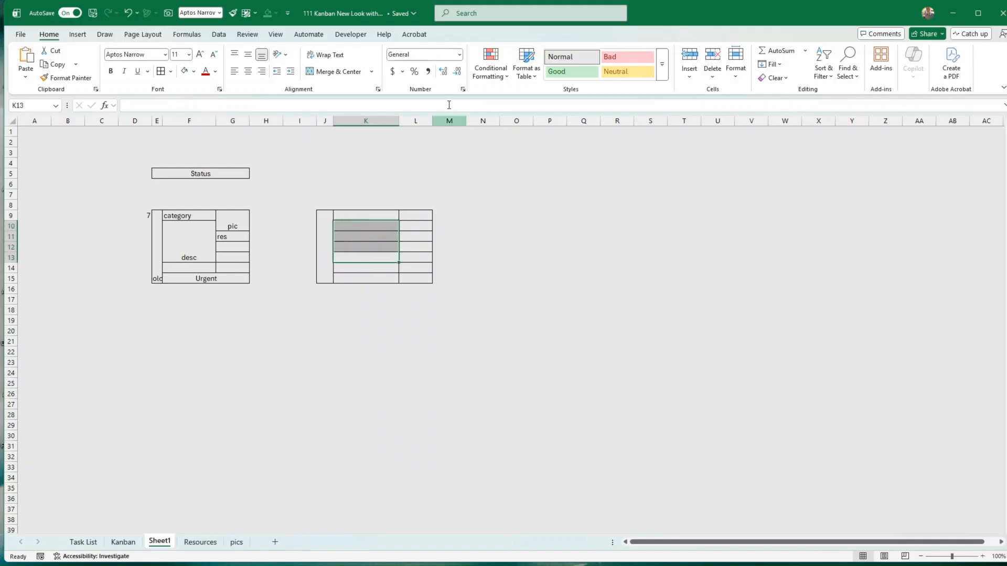
left_click(339, 72)
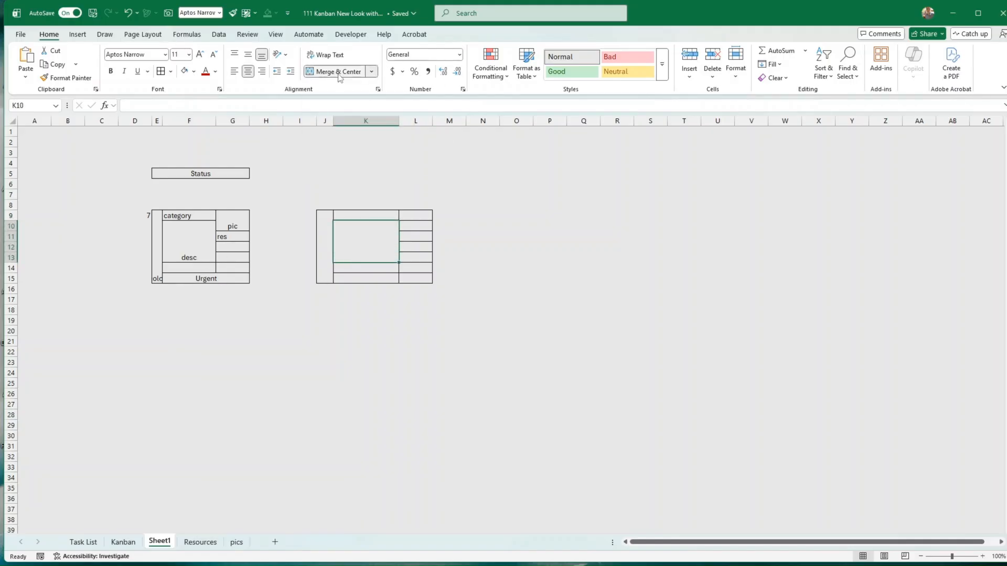
left_click(235, 75)
left_click(513, 268)
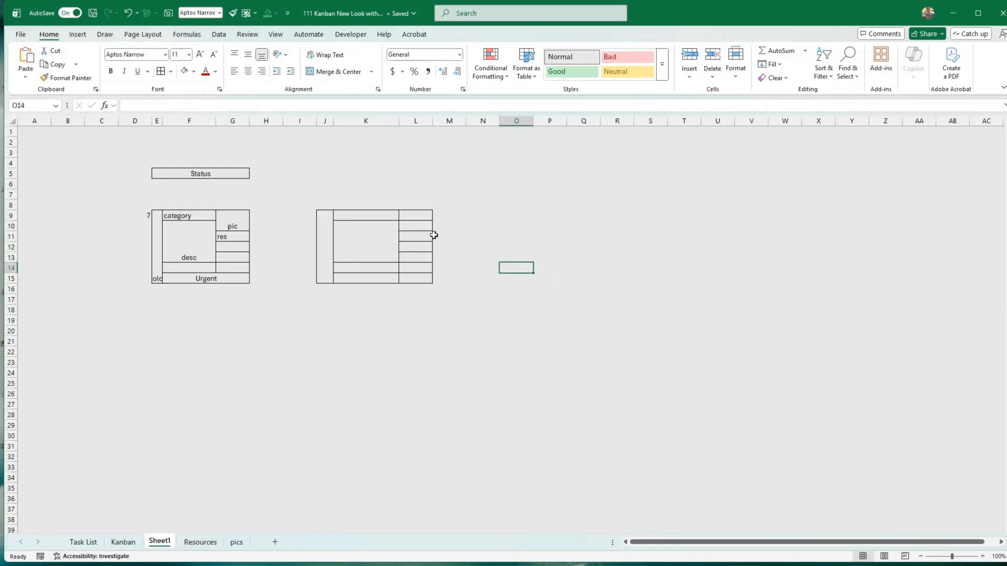
Step: Merge and center L9:L10 for the picture, and K15:L15 for the card's bottom row
left_click_drag(416, 214, 416, 222)
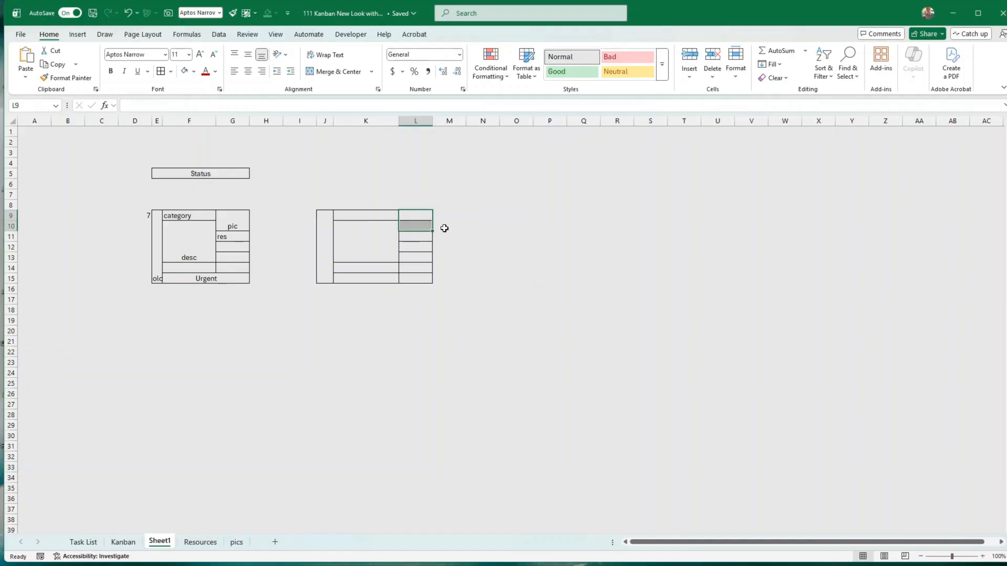
left_click(340, 74)
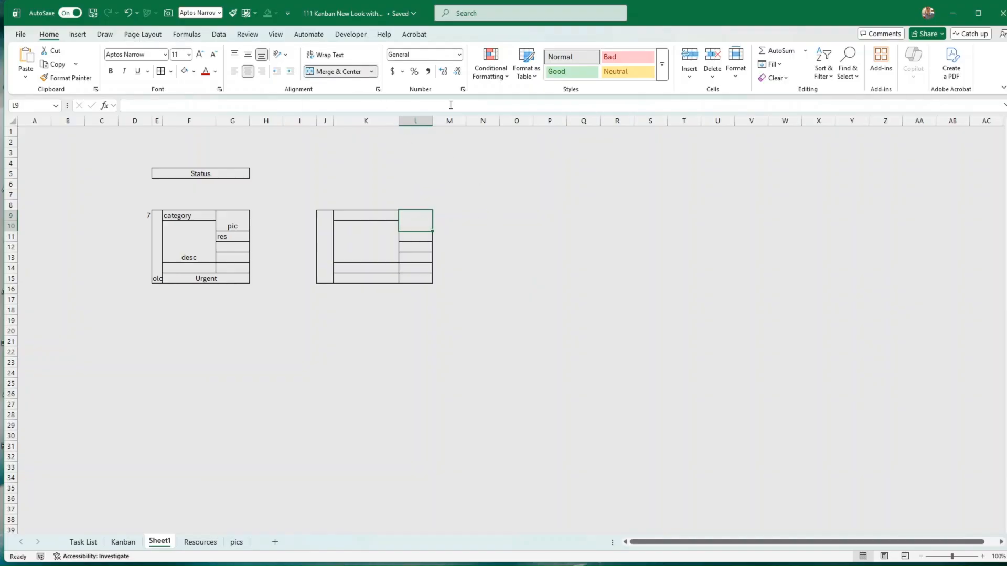
left_click(416, 237)
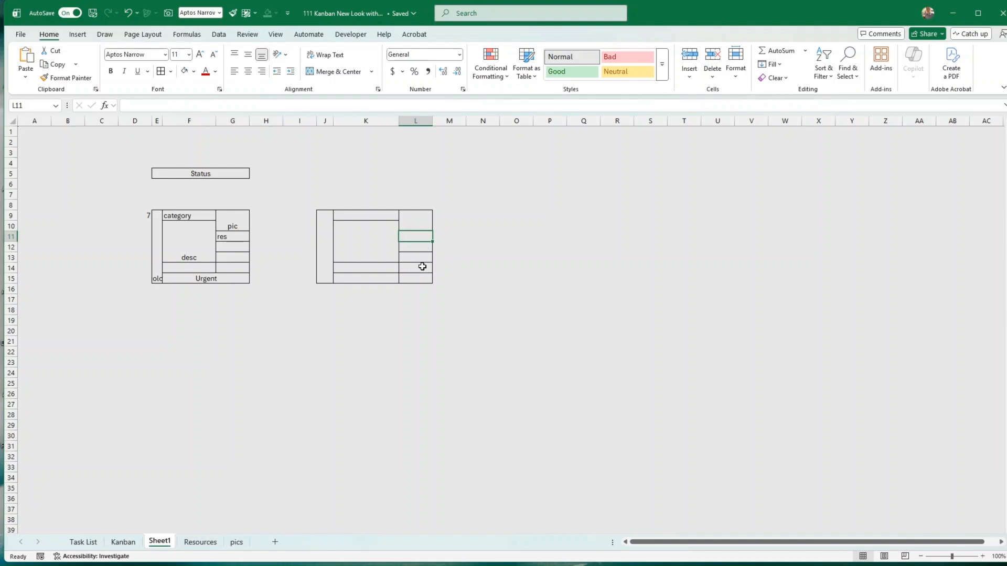
left_click_drag(356, 278, 404, 277)
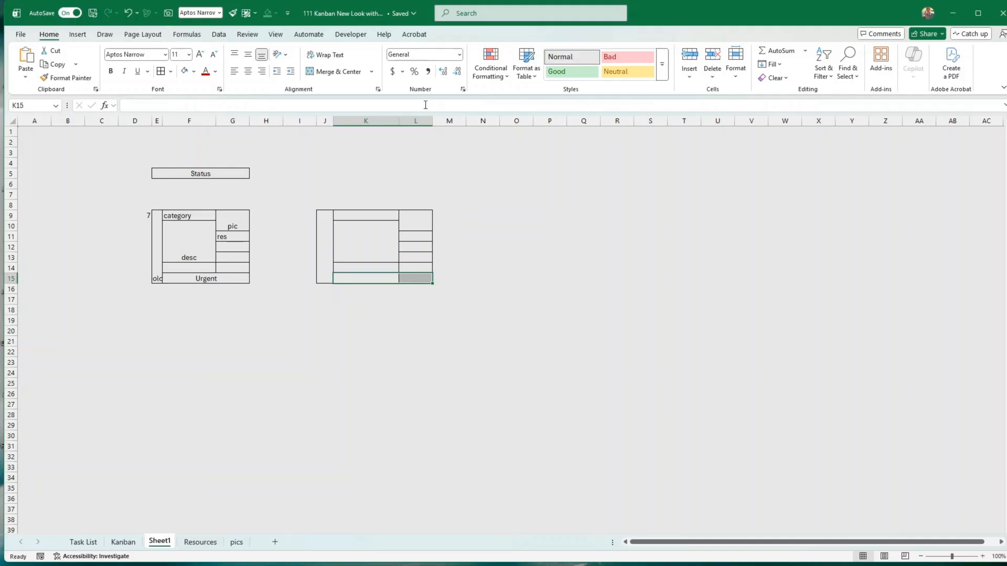
left_click(334, 71)
left_click(481, 257)
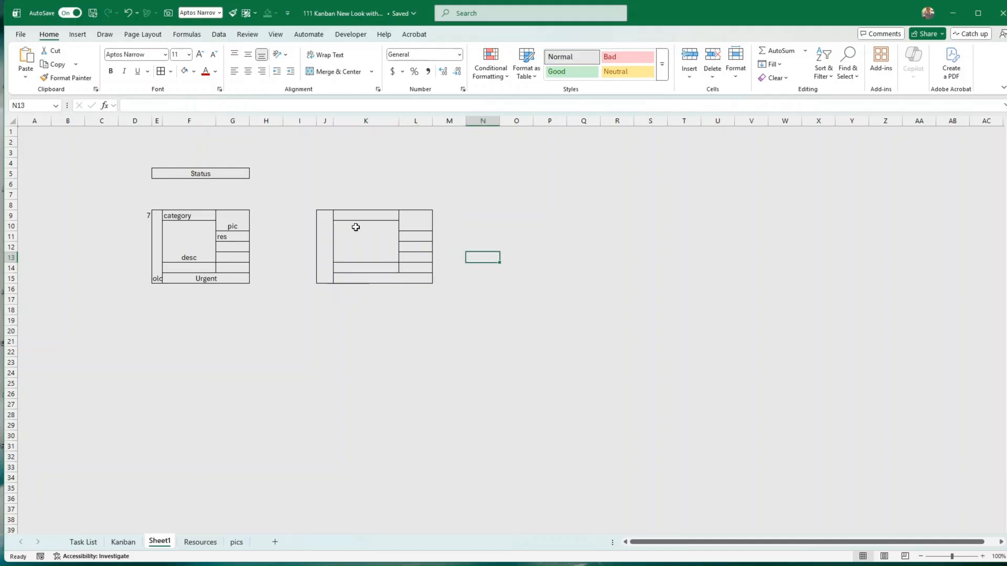
Step: Narrow column J further so the card's merged side cell forms a thin strip
left_click_drag(324, 220, 403, 229)
left_click(494, 268)
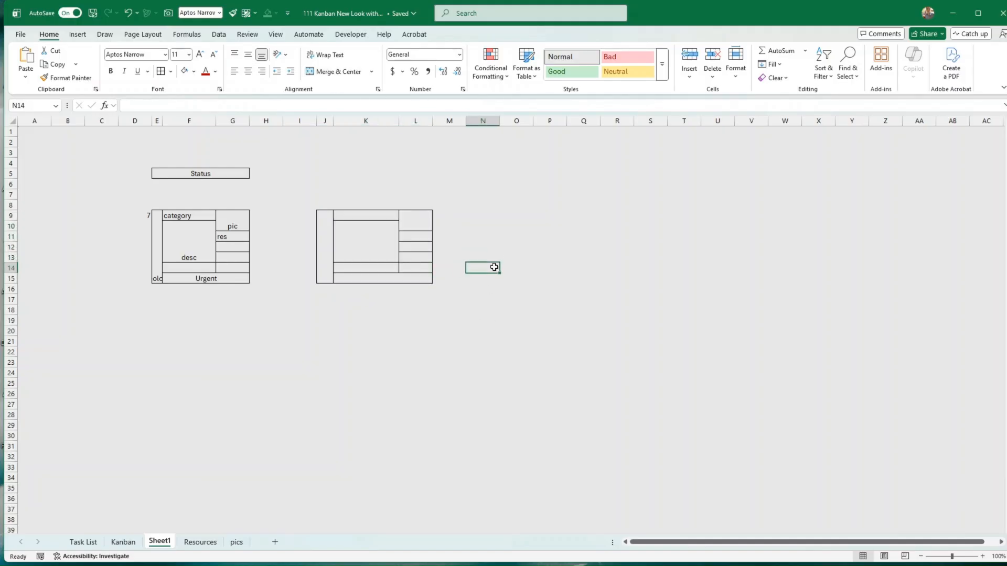
left_click_drag(332, 121, 329, 124)
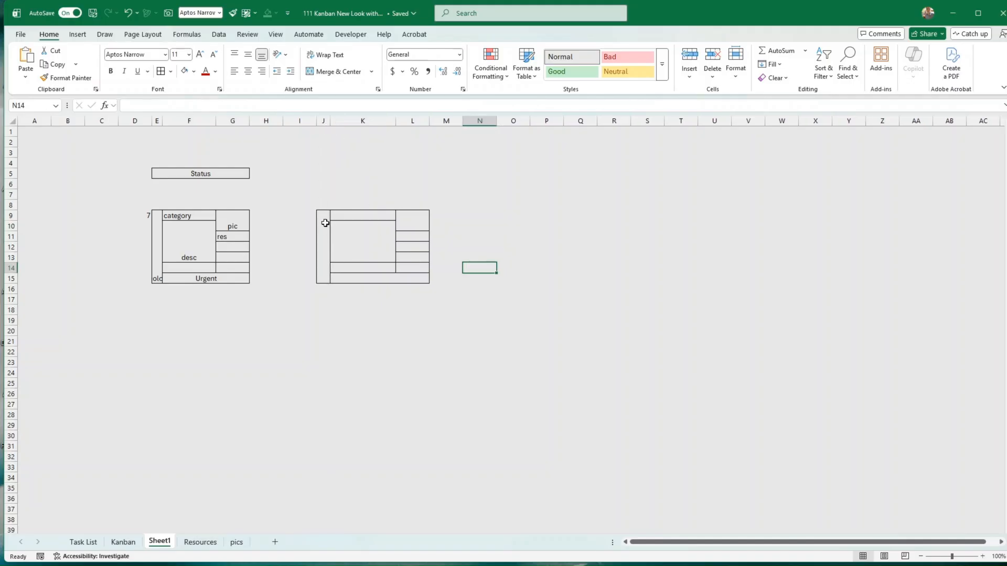
left_click_drag(326, 220, 388, 229)
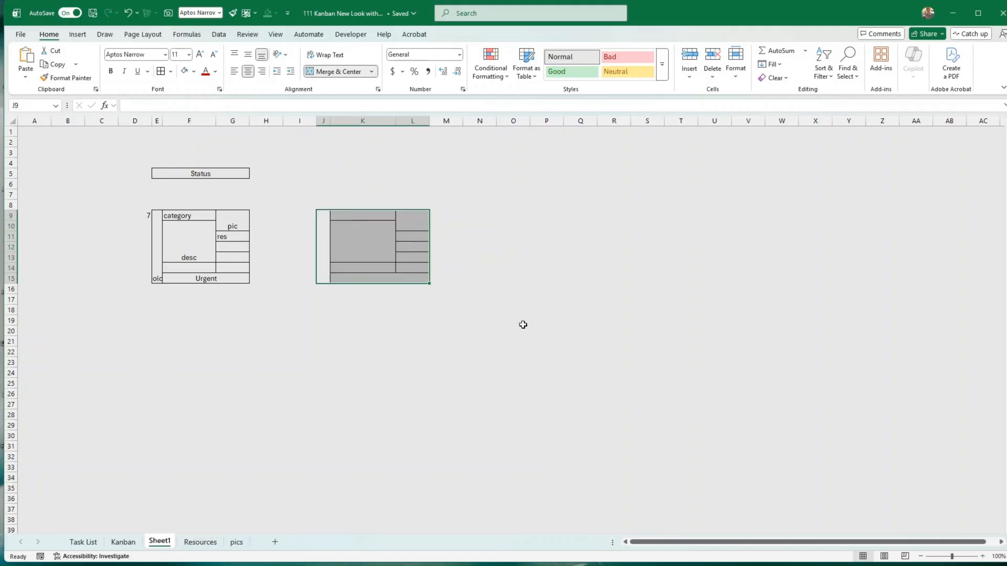
left_click(380, 438)
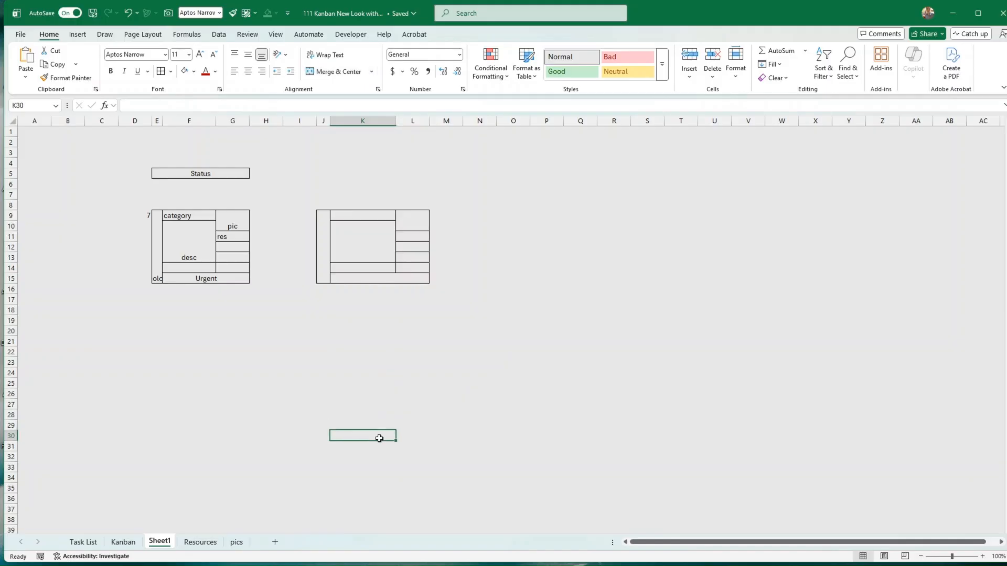
left_click(380, 246)
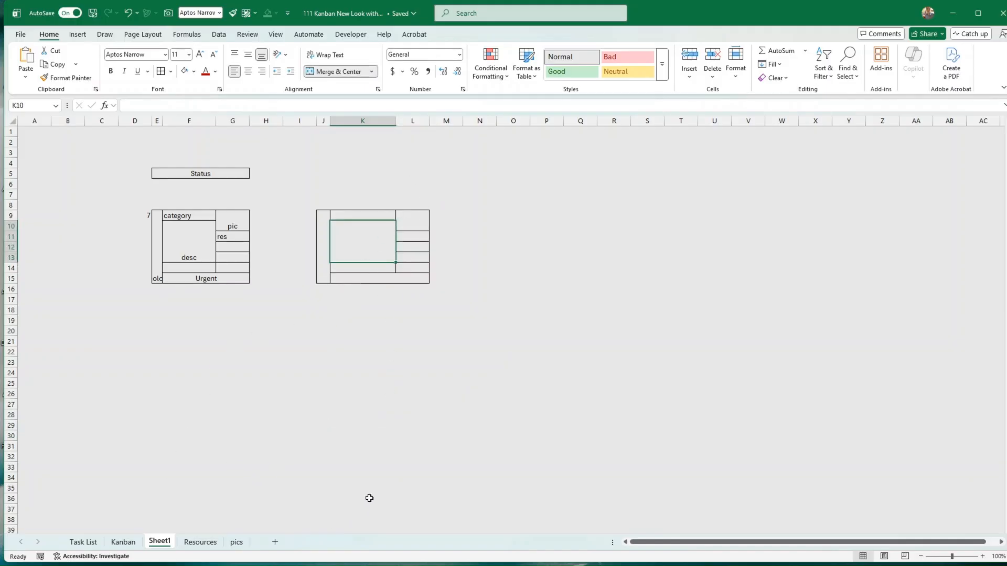
Step: Switch to the Kanban sheet and examine the numbers in column D alongside each row of cards
left_click(123, 541)
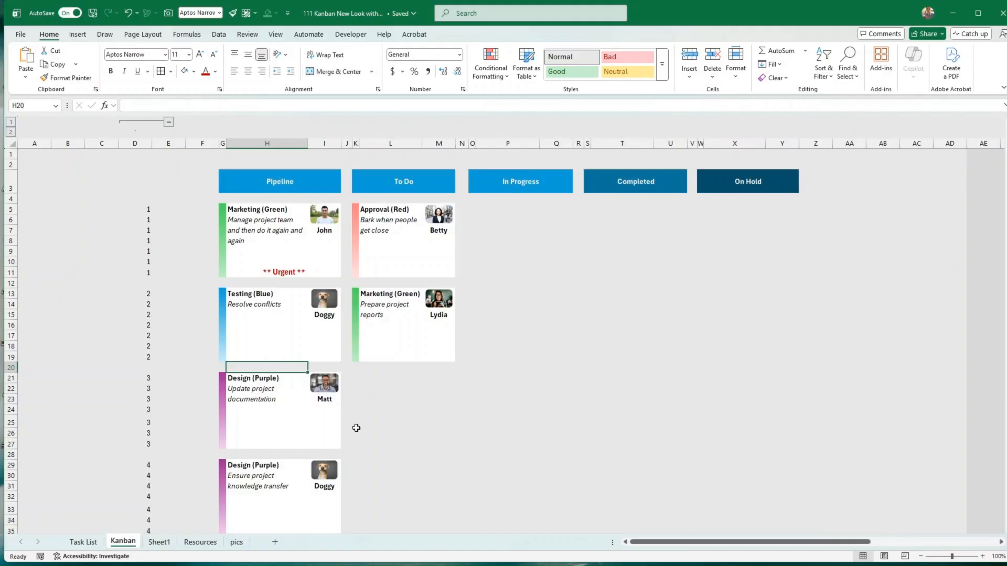
left_click(451, 457)
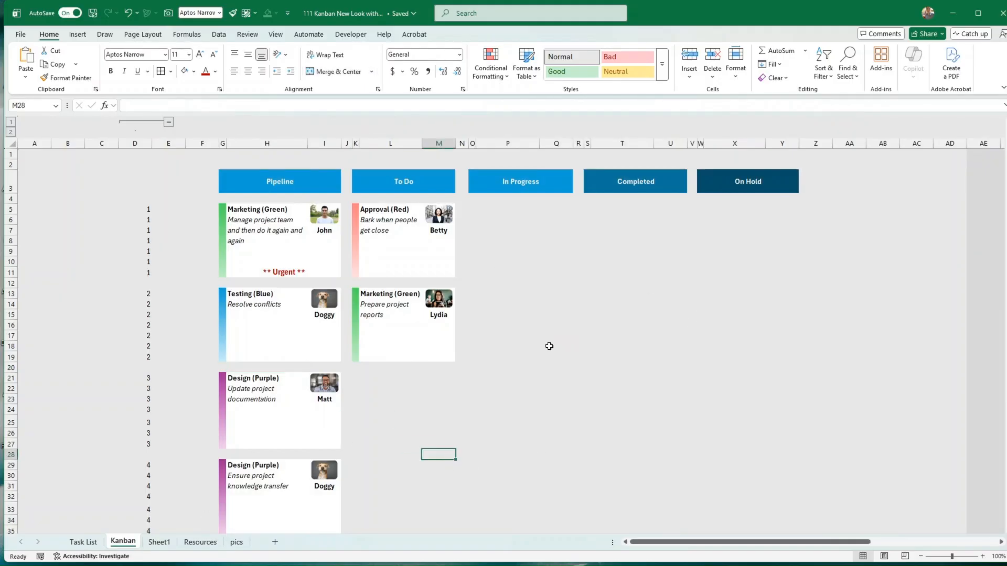
left_click(598, 350)
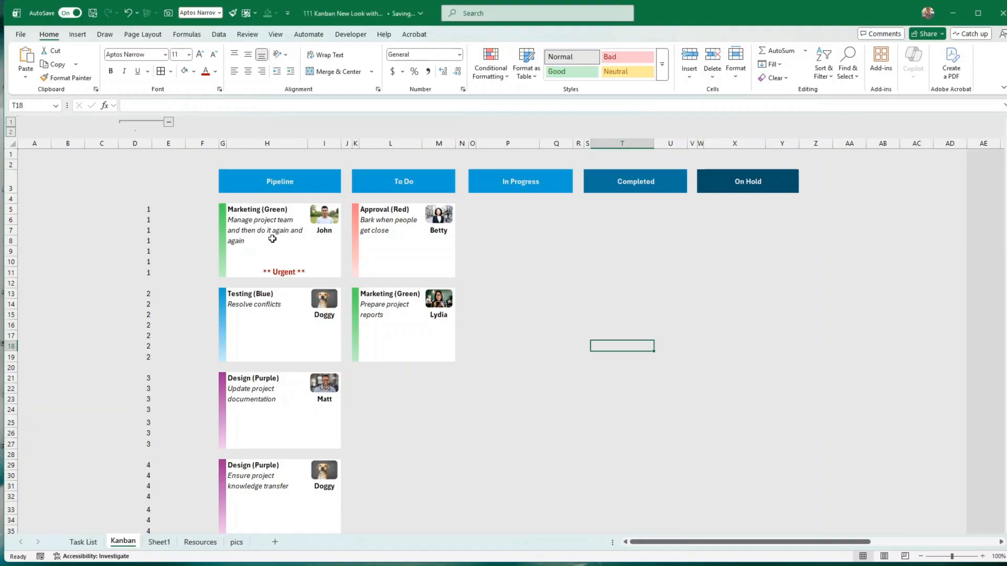
left_click_drag(148, 213, 147, 271)
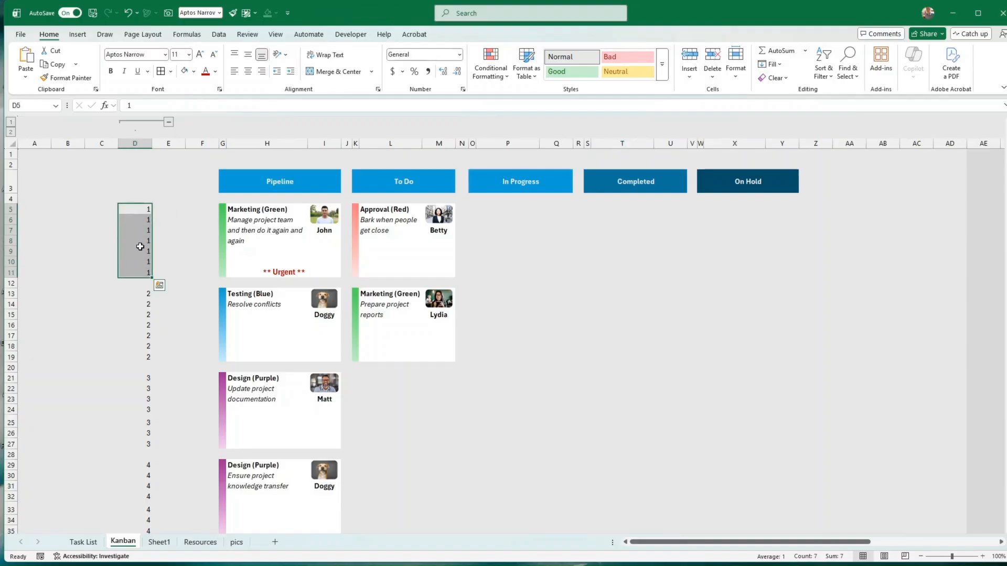
scroll(140, 320, "down", 7)
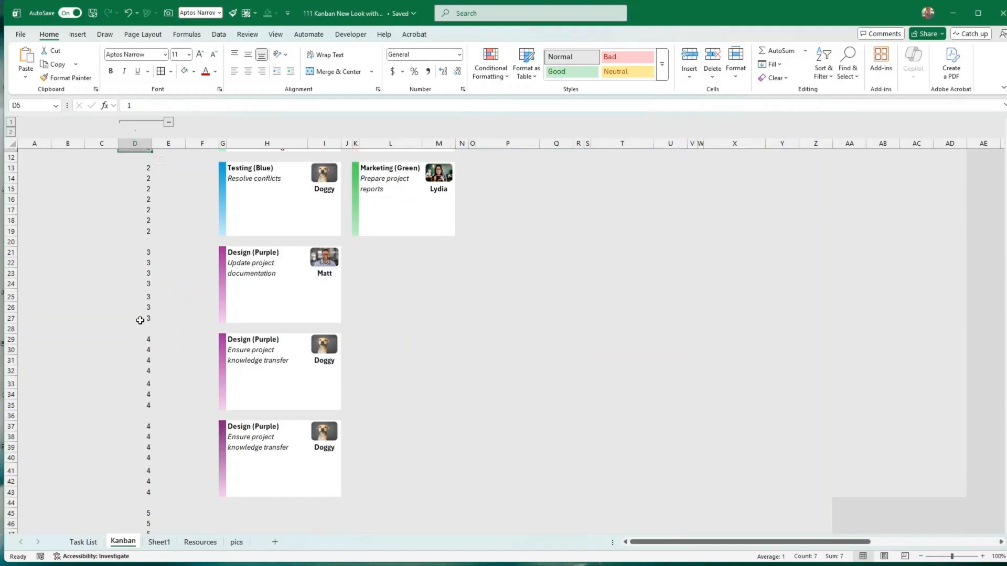
scroll(141, 312, "up", 4)
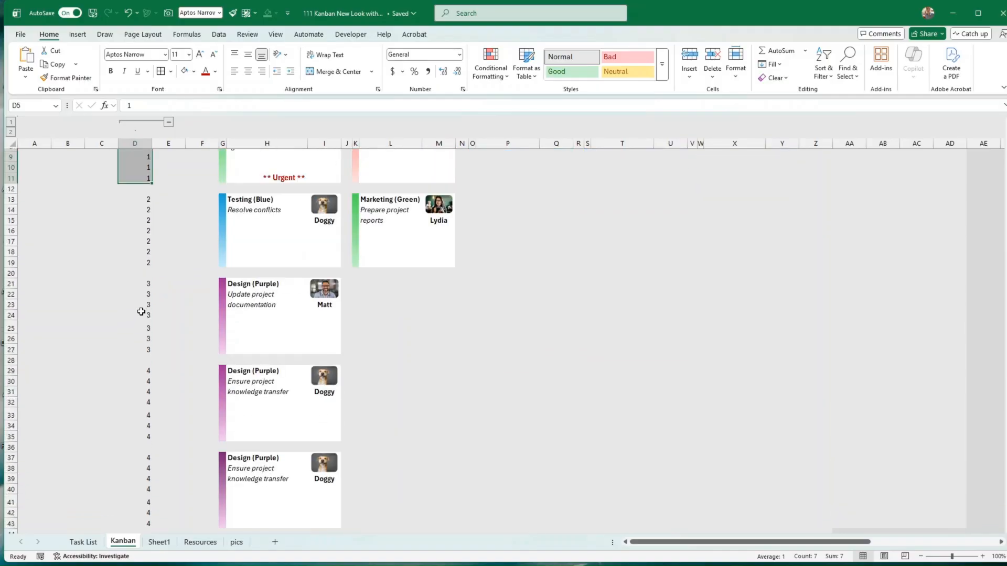
scroll(141, 311, "up", 3)
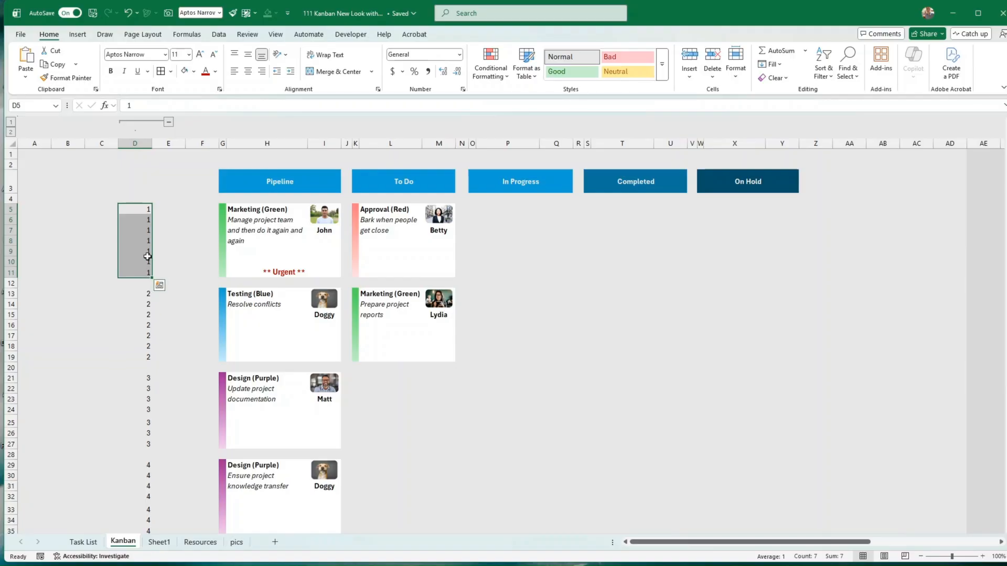
left_click_drag(143, 208, 142, 273)
scroll(169, 345, "down", 1)
scroll(168, 346, "up", 1)
scroll(166, 387, "down", 4)
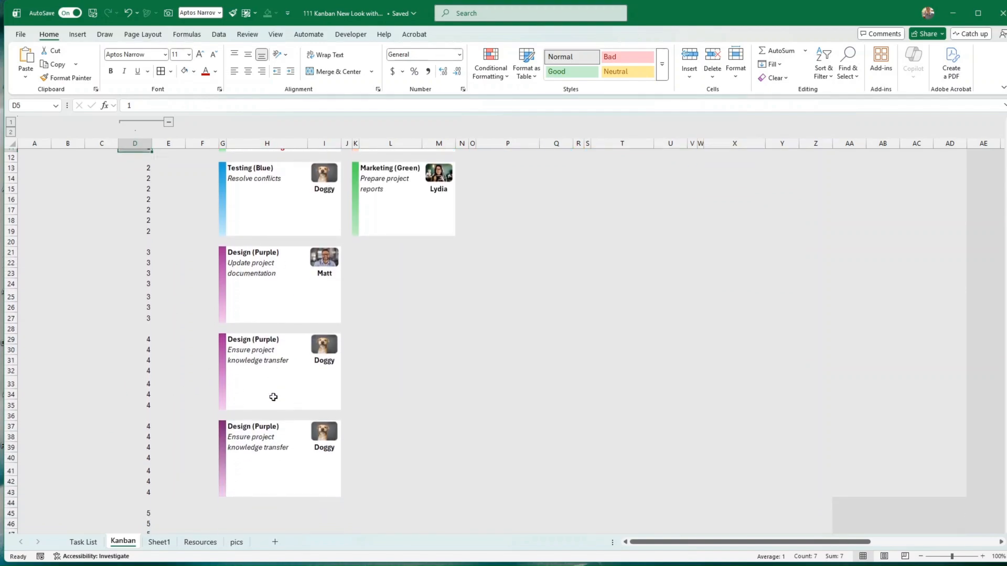
scroll(236, 400, "down", 1)
Step: Replace the number in D37 on the Kanban sheet with the formula =D29+1
left_click(145, 395)
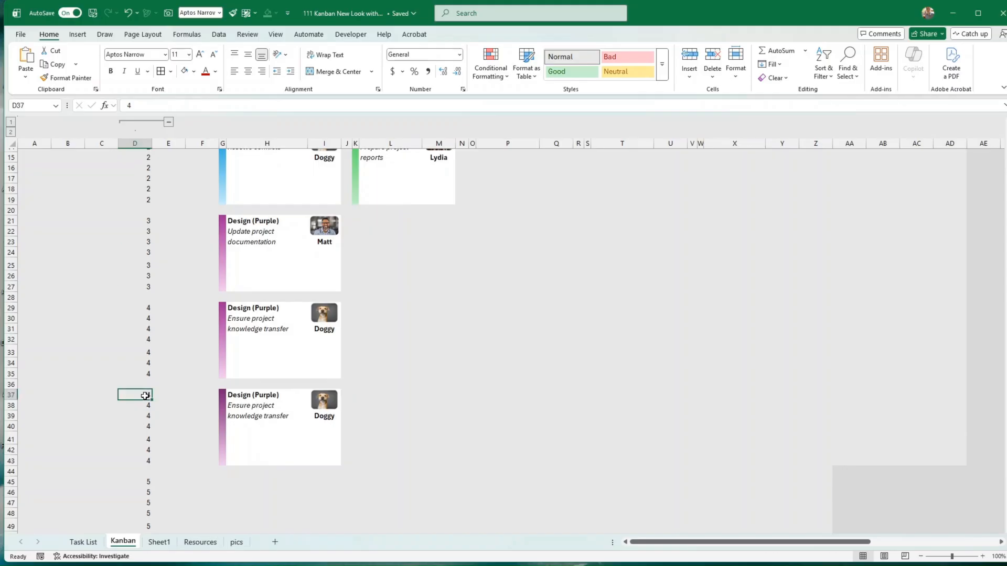
type("=")
key("Up")
key("Up")
key("Up")
key("Up")
key("Up")
key("Up")
key("Up")
key("Up")
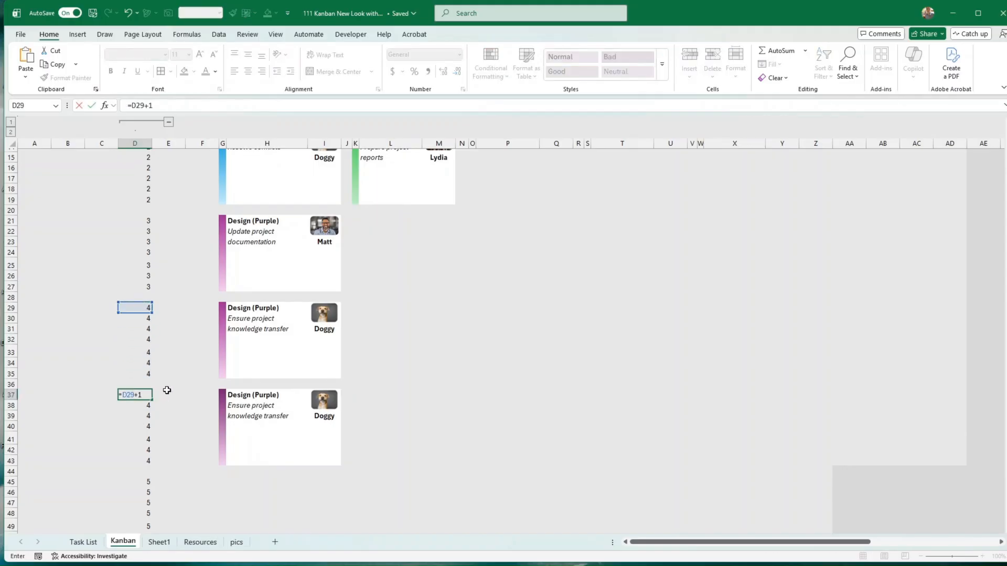
type("+1")
key("Return")
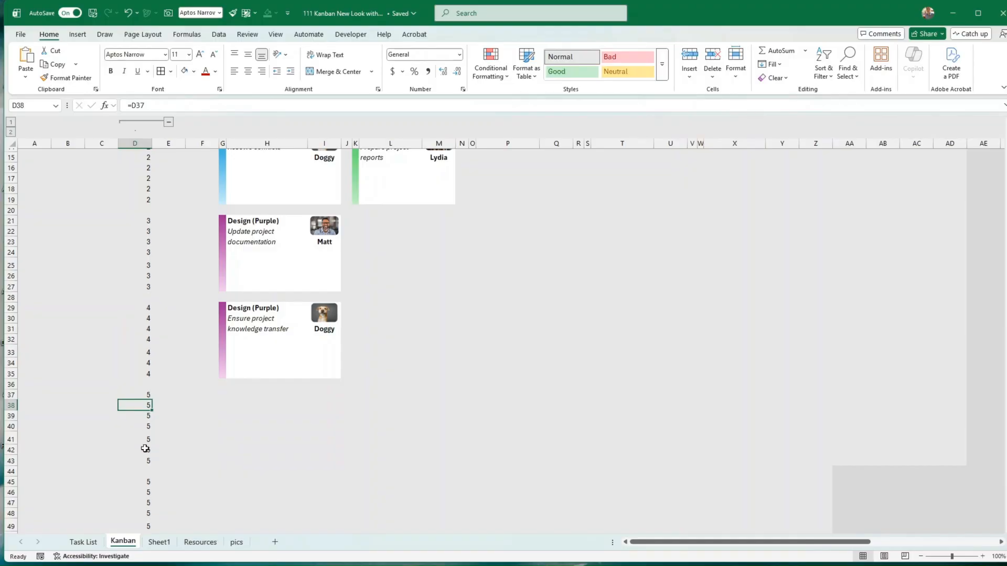
Step: Copy the formula from D37 into D45, the first row of the following card block
left_click(139, 398)
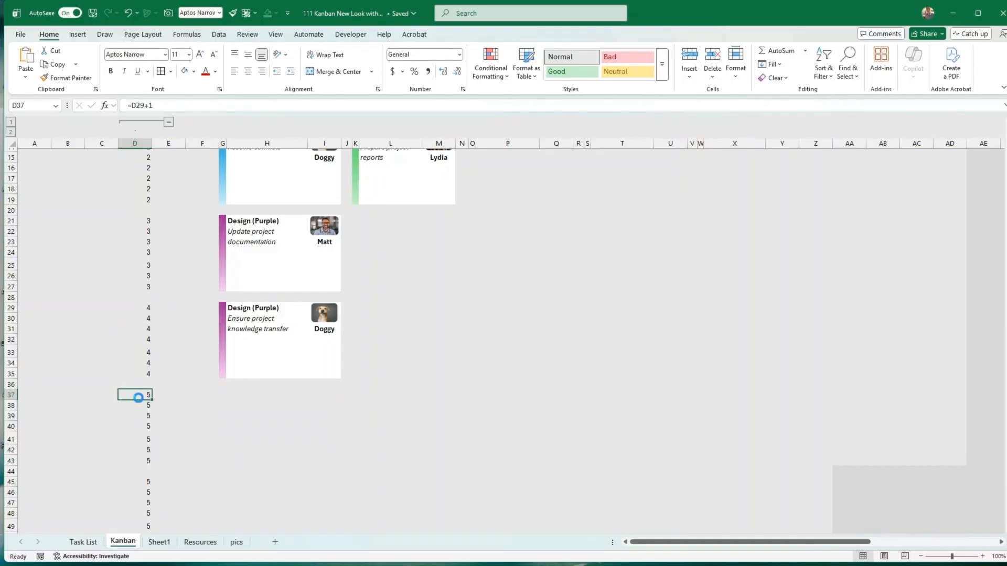
key("ctrl+c")
key("Down")
key("Down")
key("Down")
key("Down")
key("Down")
key("Down")
key("Down")
key("Down")
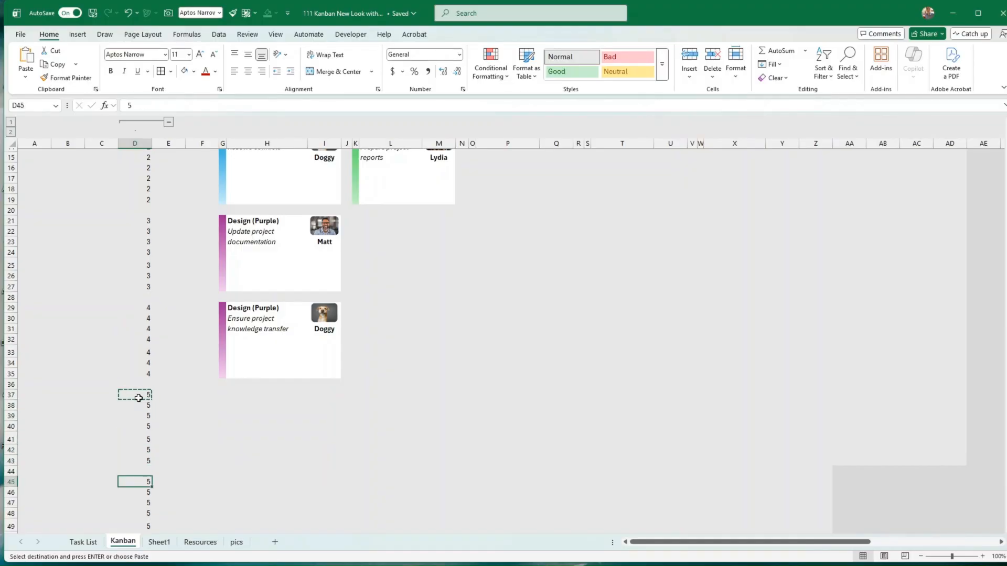
key("ctrl+v")
Step: Copy the numbering block D37:D44 and paste it into the blocks starting at D45 and D53
scroll(195, 211, "up", 2)
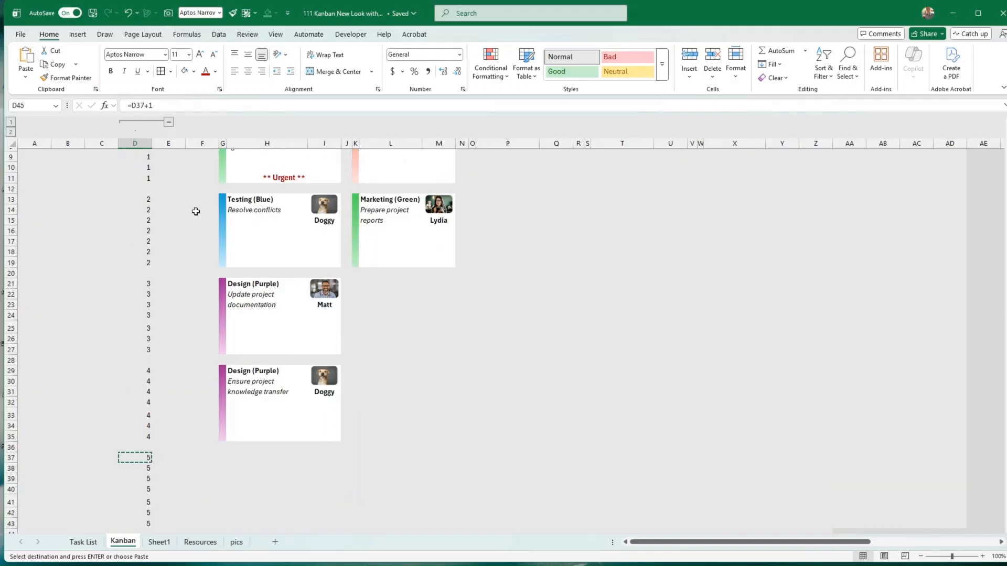
scroll(196, 212, "down", 7)
scroll(194, 224, "down", 2)
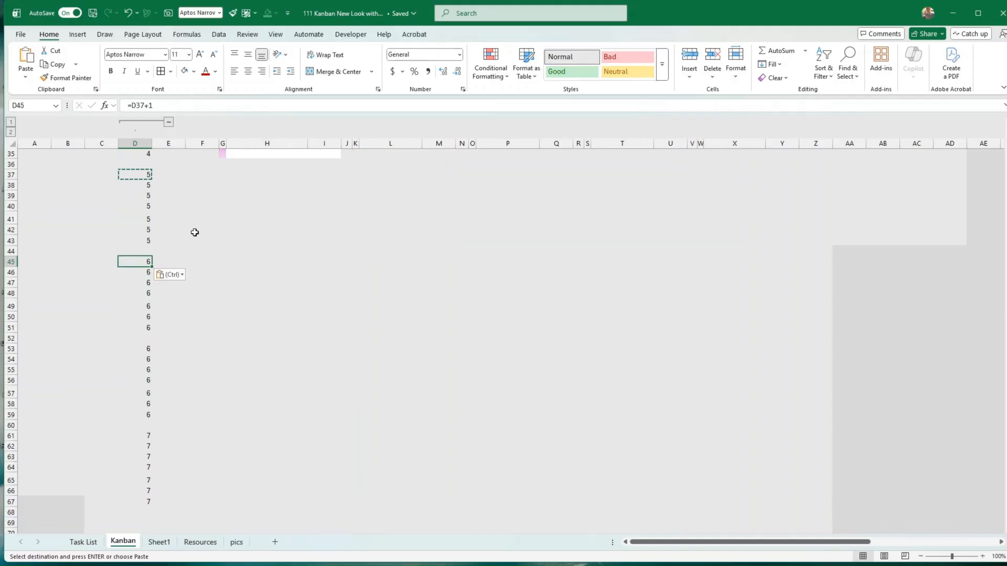
left_click_drag(139, 174, 147, 248)
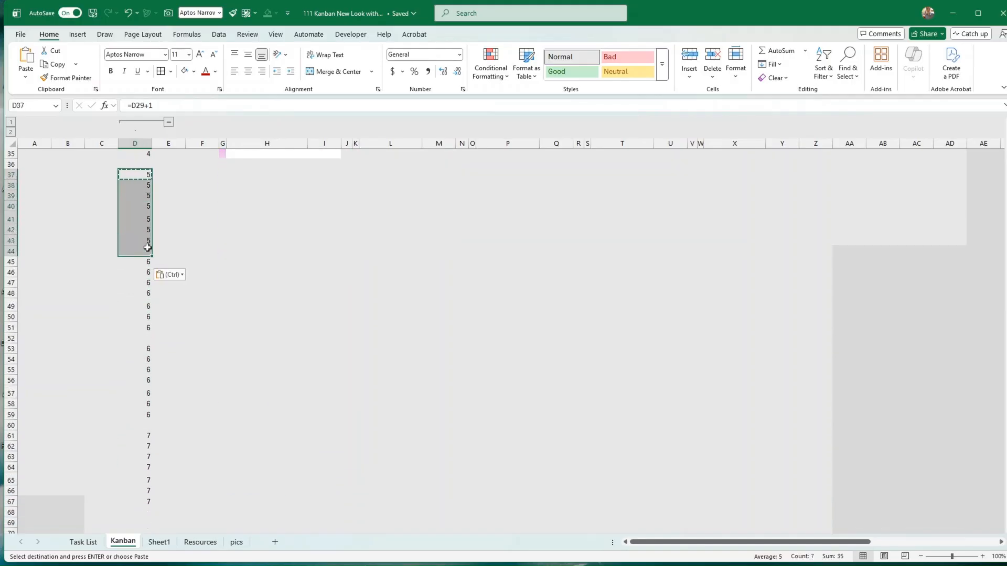
left_click(148, 262)
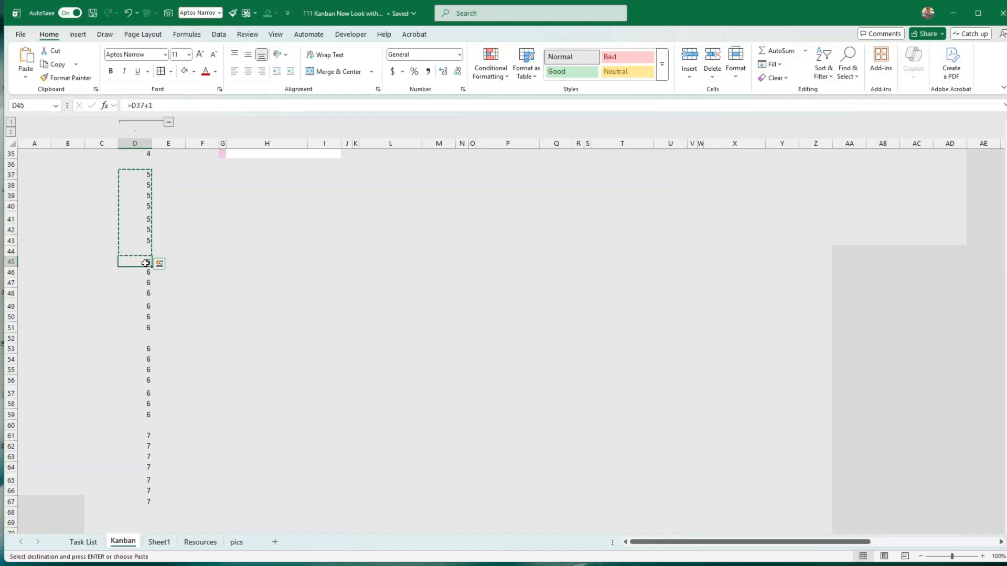
key("ctrl+v")
left_click(146, 350)
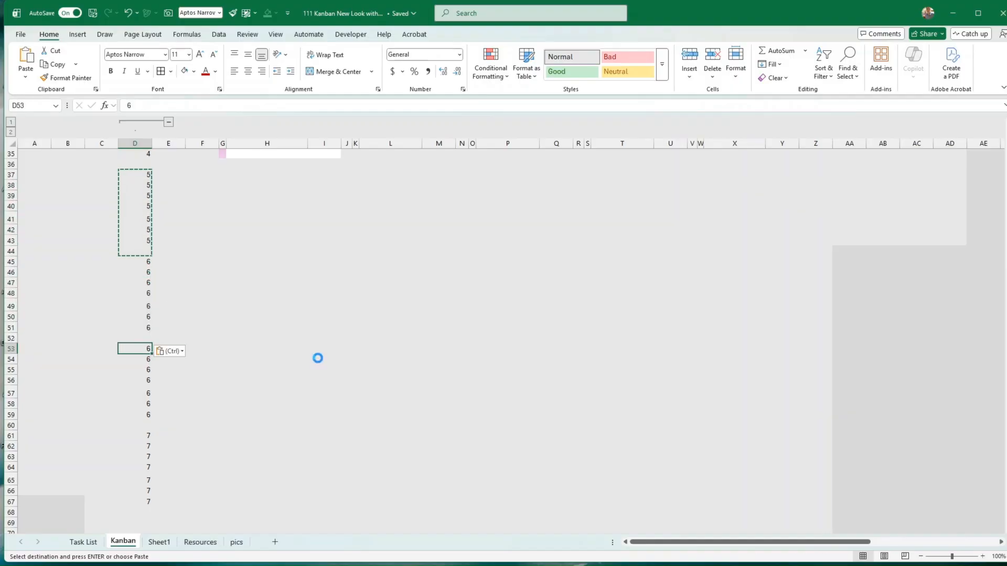
key("ctrl+v")
left_click(276, 362)
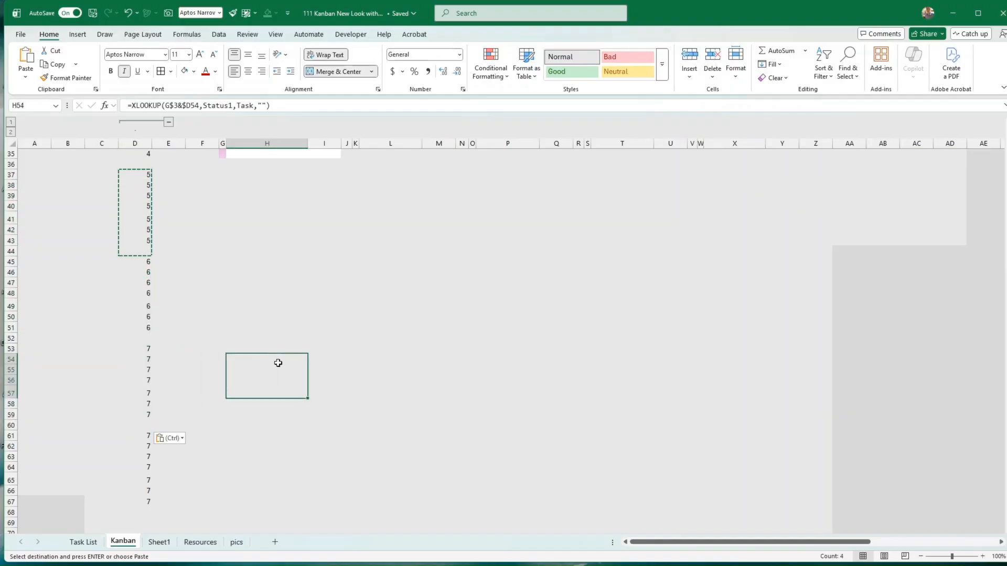
Step: Paste the copied numbering block from D37:D44 into the card block starting at D61 on the Kanban sheet
scroll(146, 377, "up", 1)
left_click(138, 467)
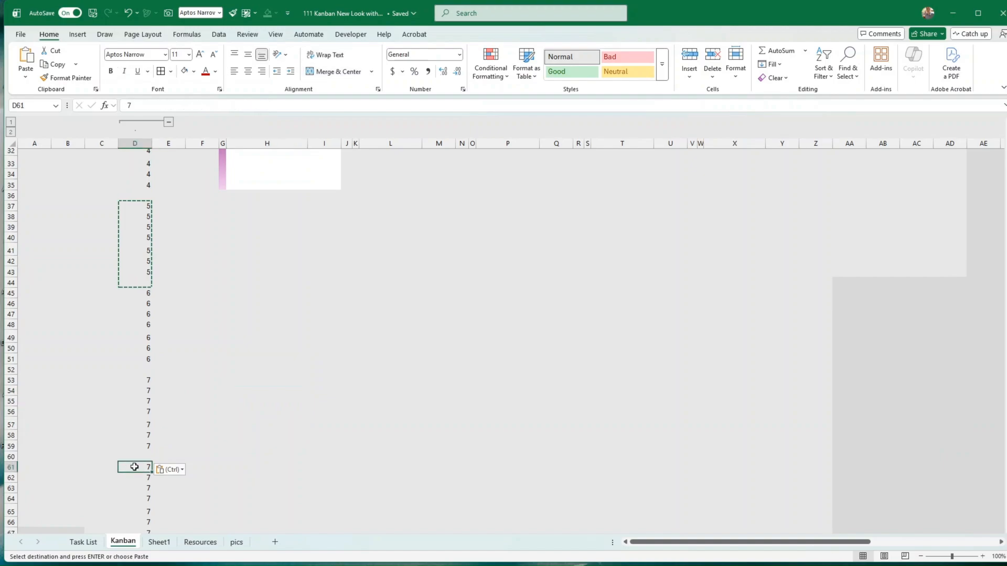
key("ctrl+v")
scroll(241, 416, "up", 4)
scroll(243, 414, "up", 7)
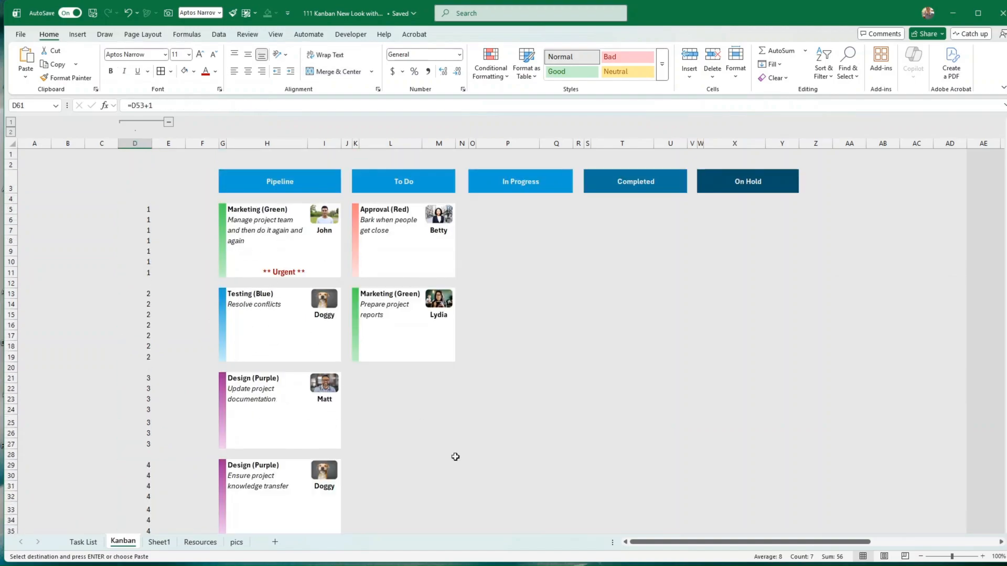
left_click(551, 425)
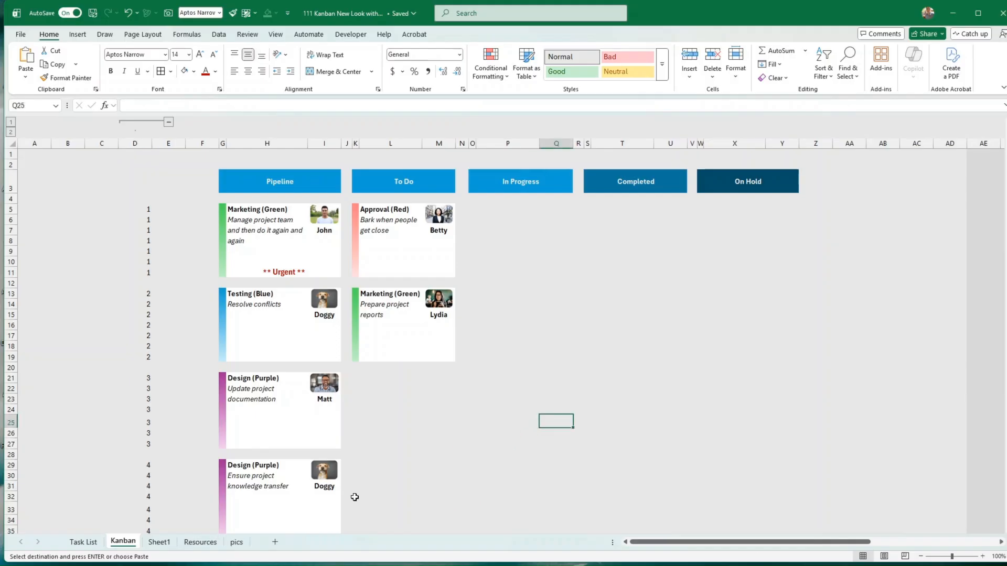
Step: On Sheet1, merge and center cells J5:L5 above the second card layout to form its status header
left_click(167, 541)
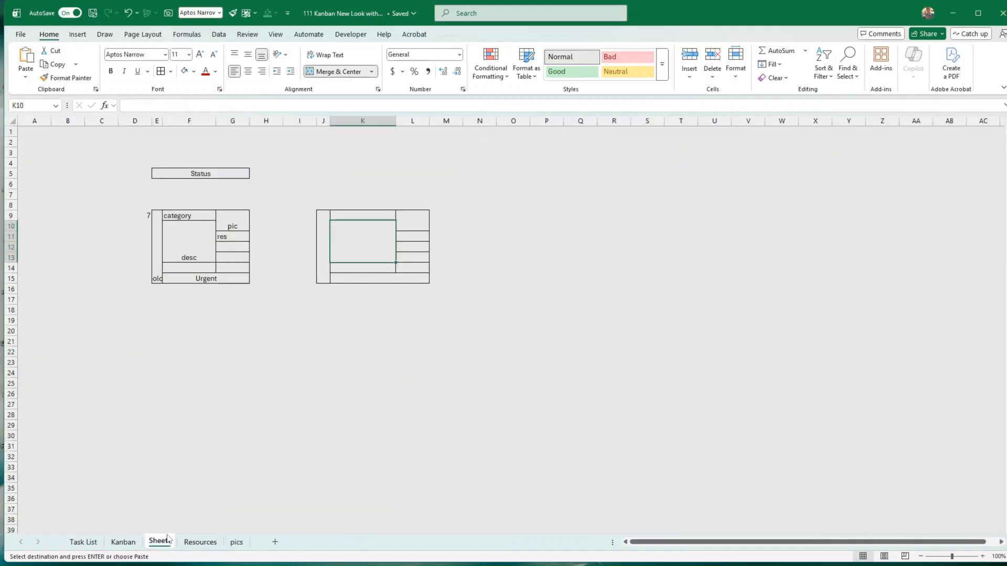
left_click(325, 173)
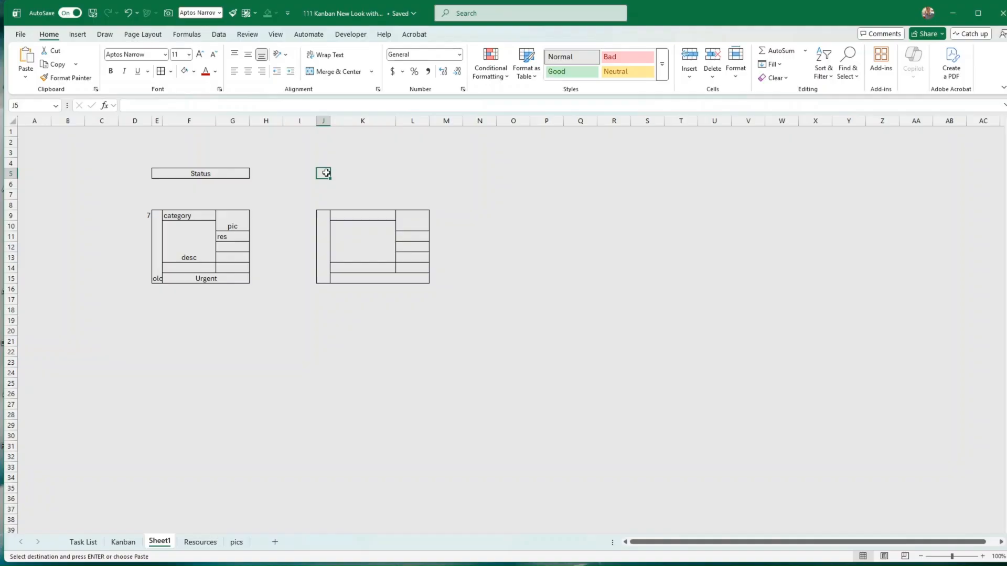
left_click_drag(326, 173, 409, 172)
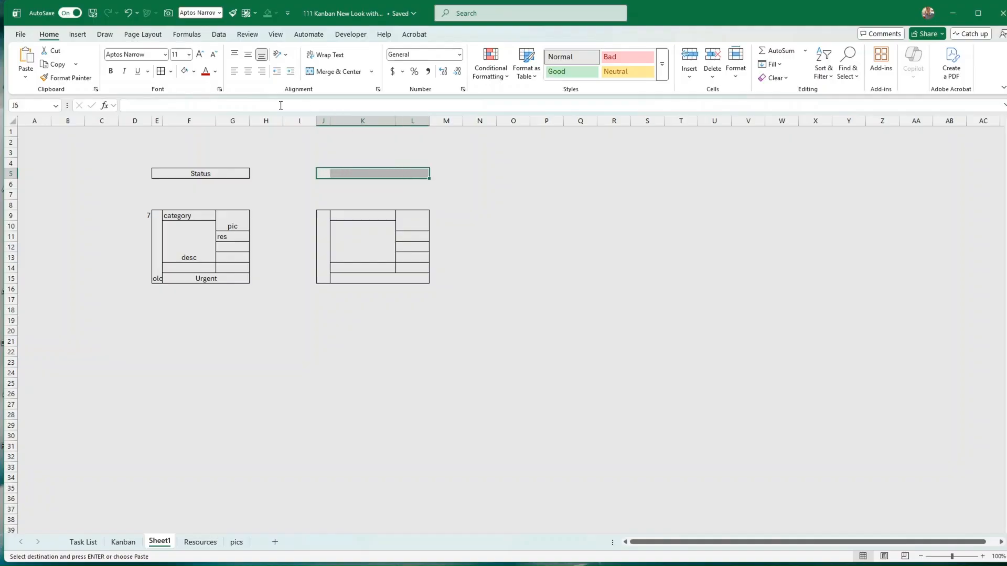
left_click(336, 72)
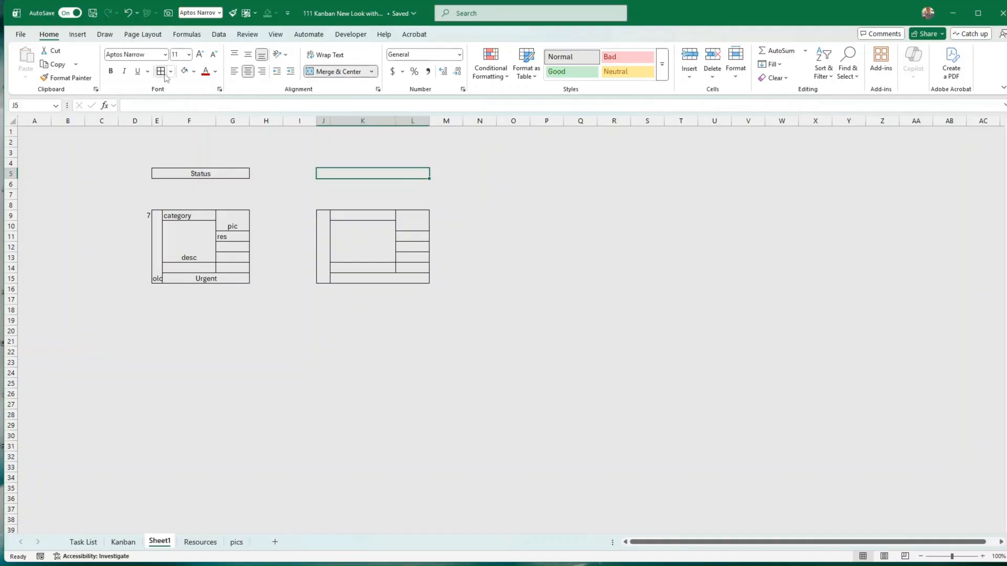
left_click(479, 205)
left_click(333, 173)
Step: Return to the Kanban sheet and examine the Pipeline header, the first card's color strip and the column D numbers
left_click(124, 543)
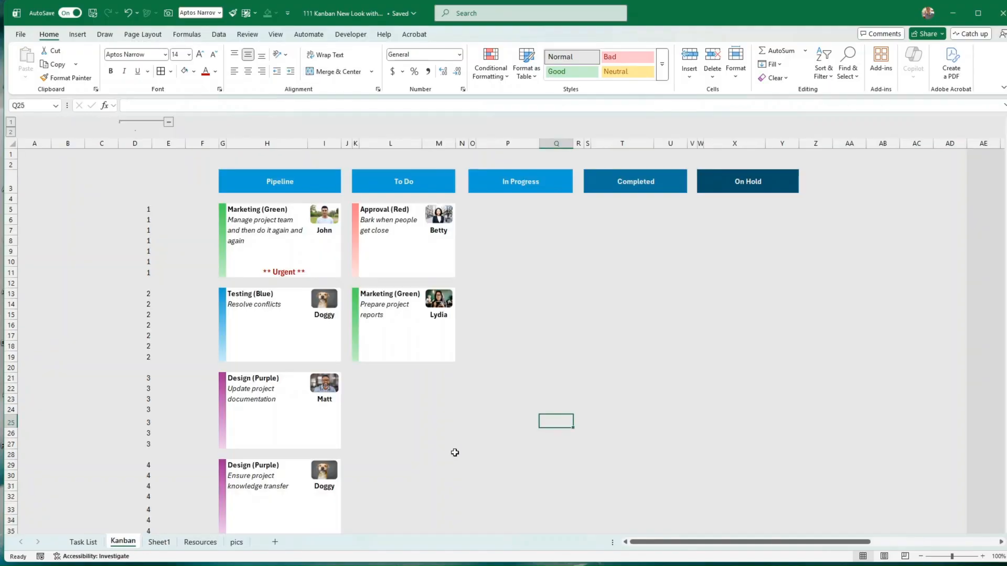
left_click(461, 443)
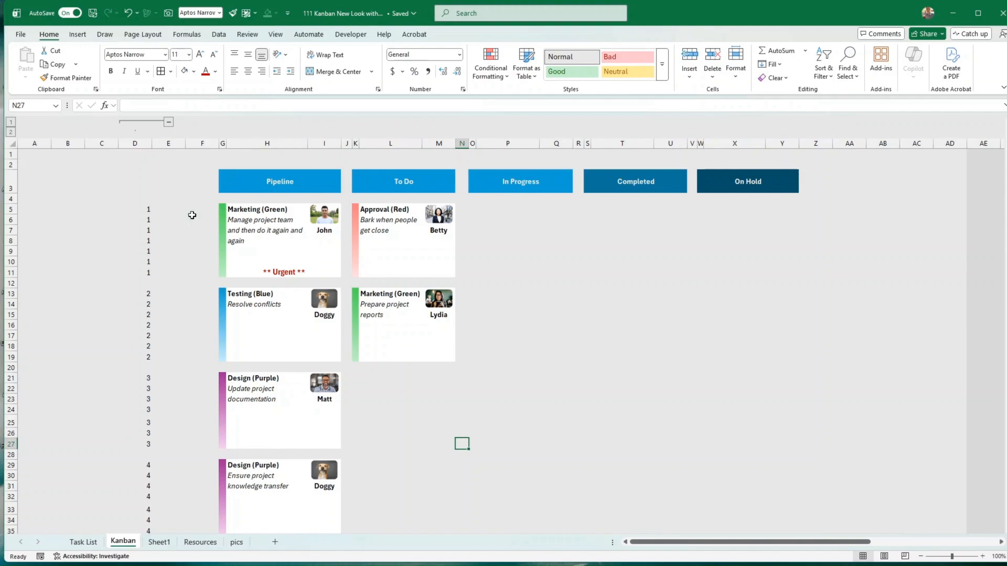
left_click(228, 180)
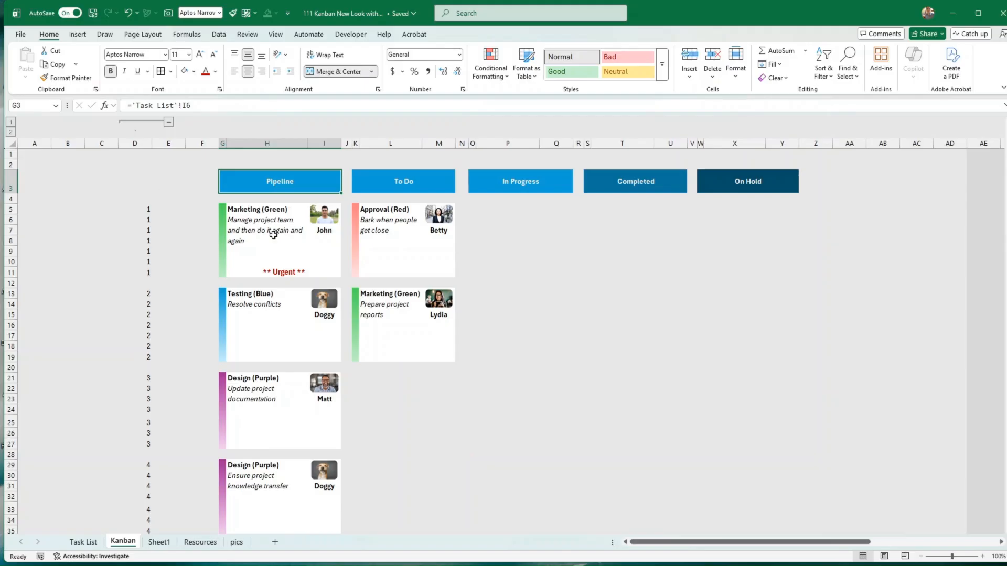
left_click(223, 208)
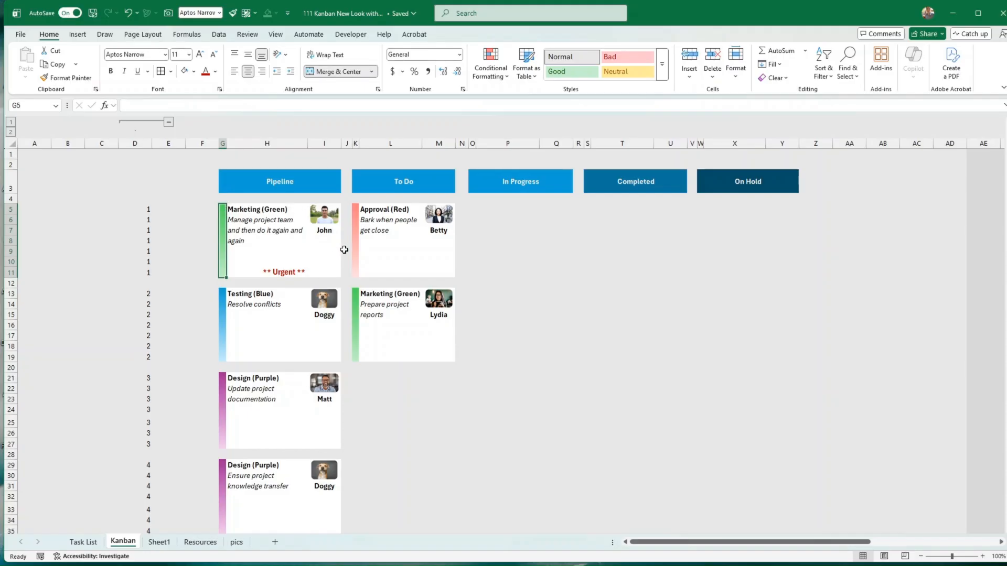
left_click(138, 144)
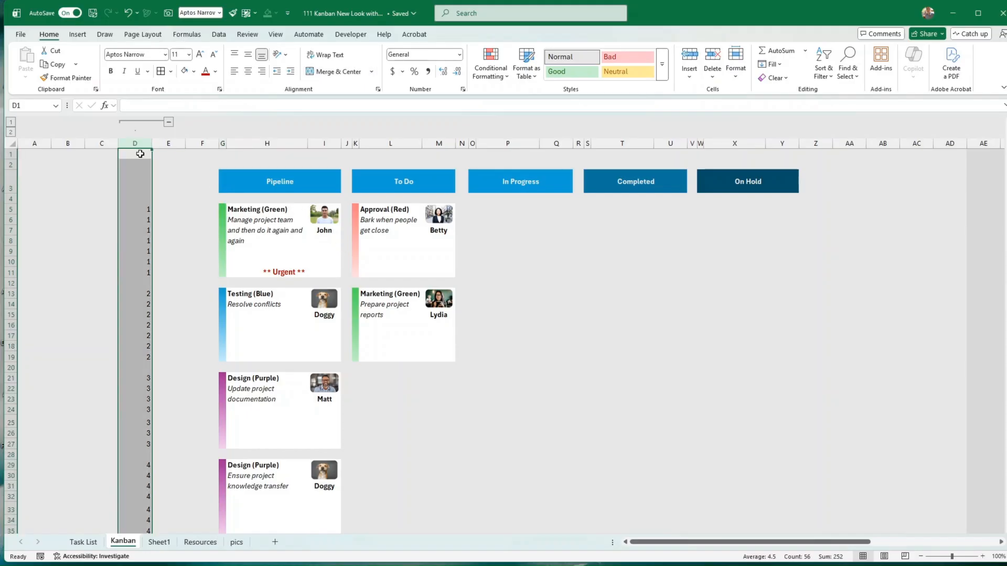
left_click(138, 217)
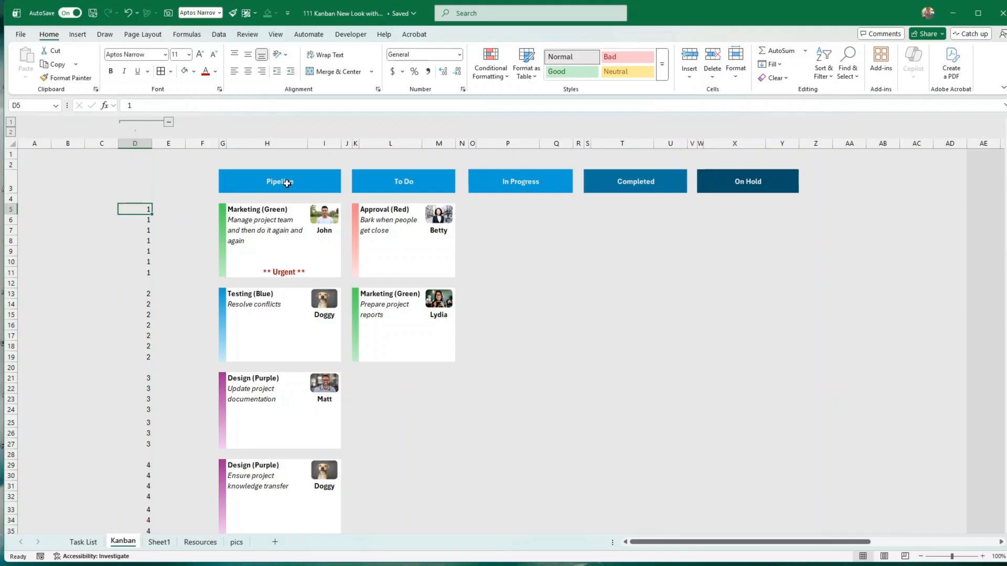
left_click(273, 184)
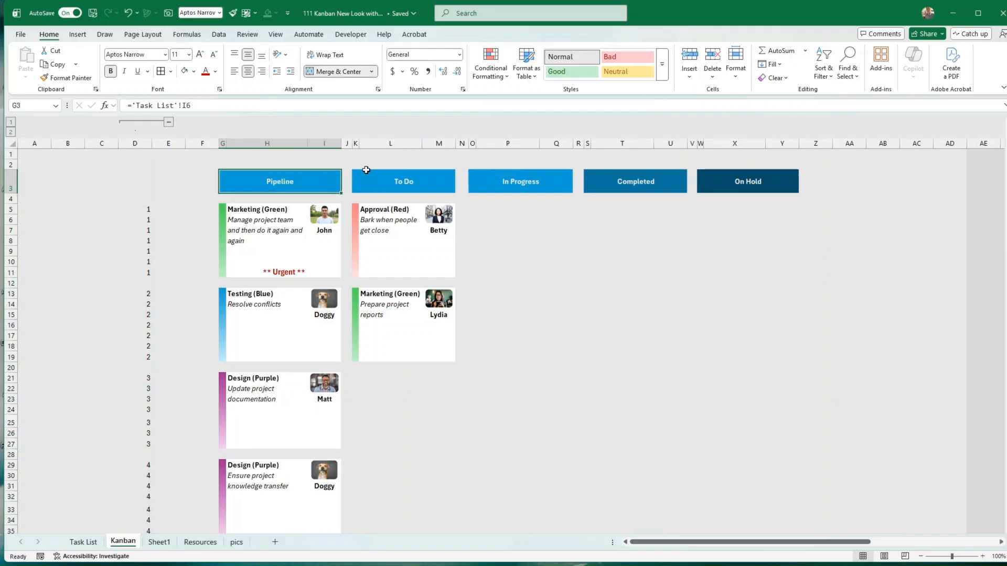
Step: Group columns L to AA on the Kanban sheet and collapse the group
left_click_drag(373, 145, 850, 143)
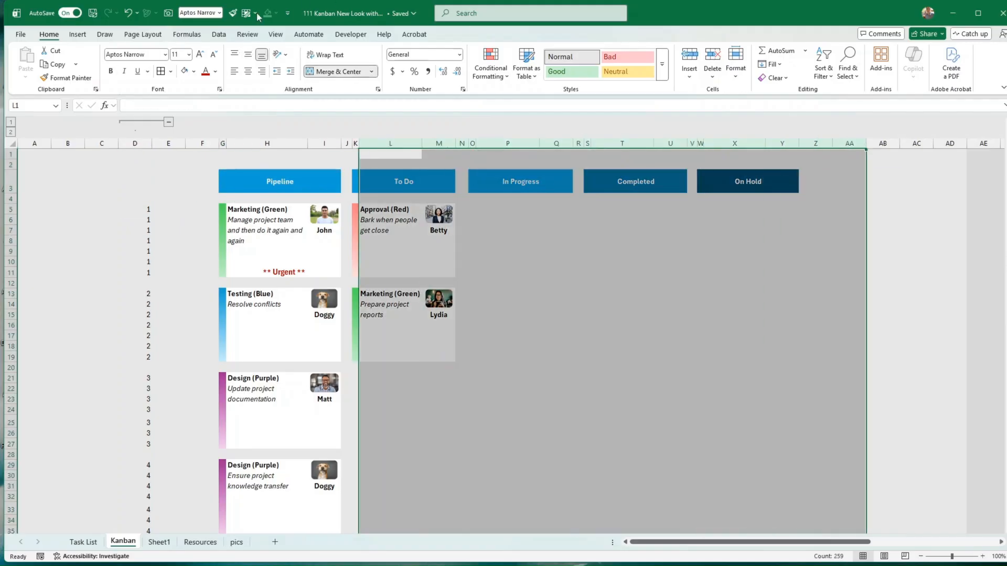
left_click(220, 35)
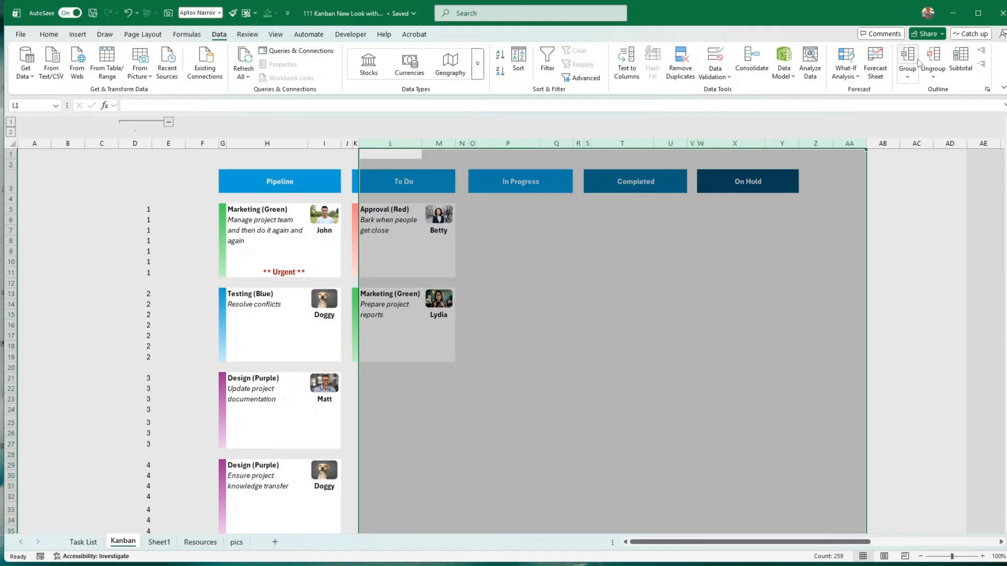
left_click(902, 64)
left_click(883, 123)
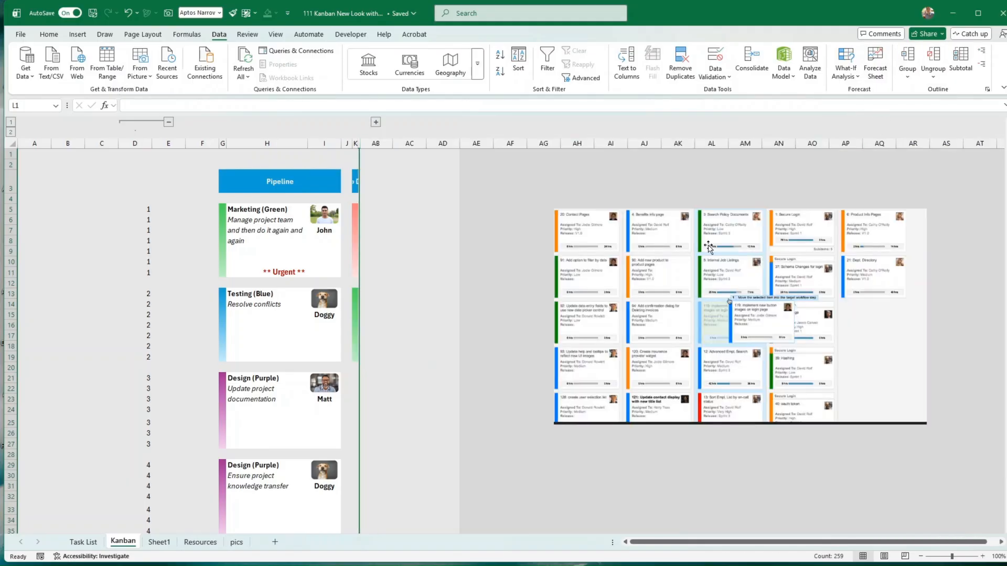
left_click(457, 230)
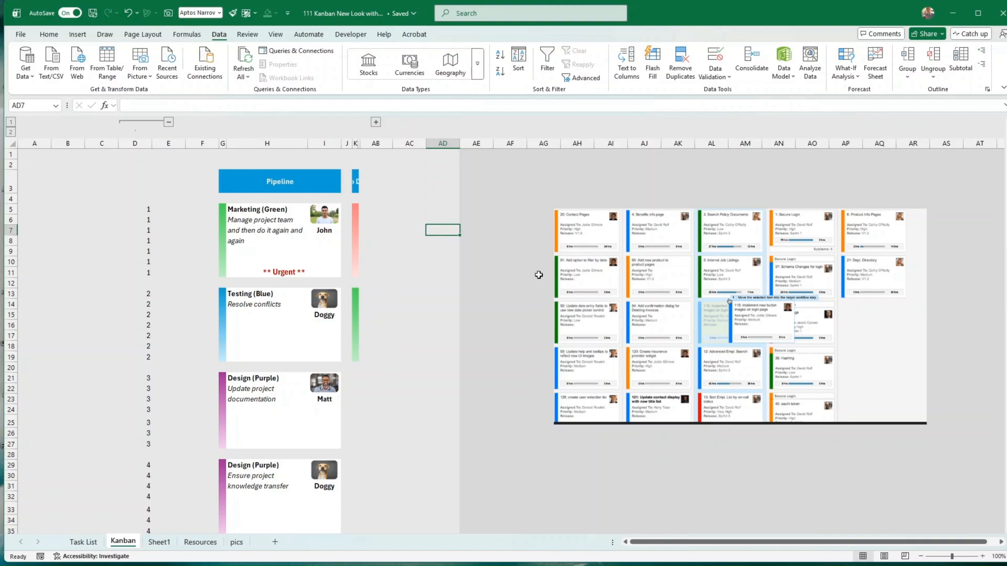
Step: Move the reference Kanban picture far to the right of the board, out of the visible area
left_click_drag(673, 265, 632, 265)
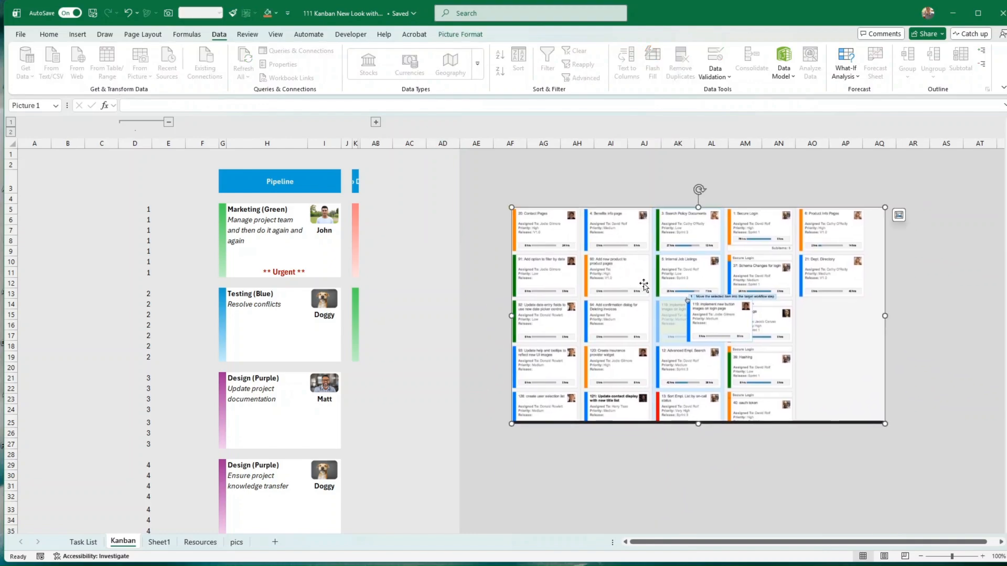
left_click_drag(544, 261, 999, 281)
left_click(378, 272)
left_click_drag(378, 396, 11, 393)
left_click(91, 242)
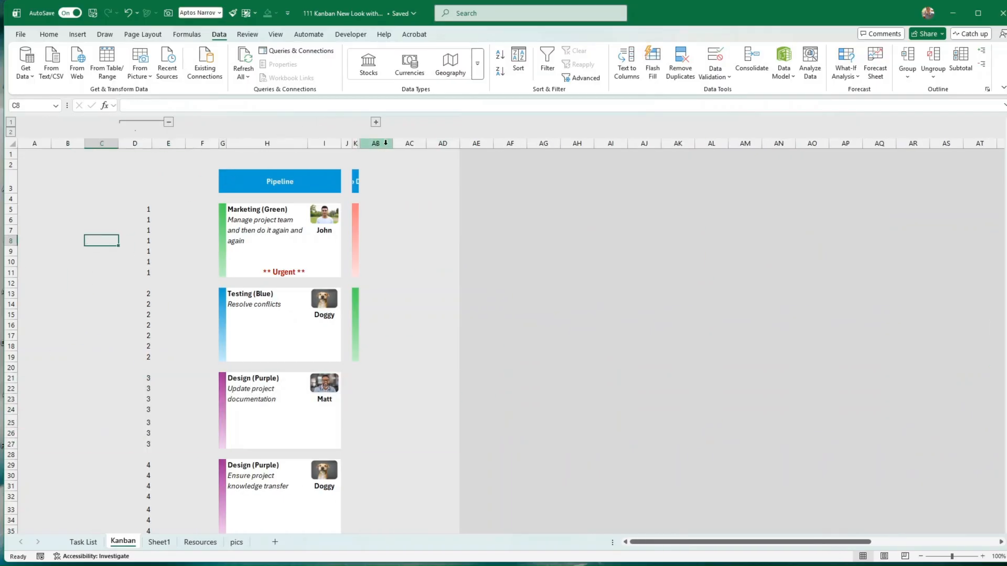
Step: Expand the grouped columns, group columns K to AC and collapse them so only the Pipeline column remains
left_click(375, 122)
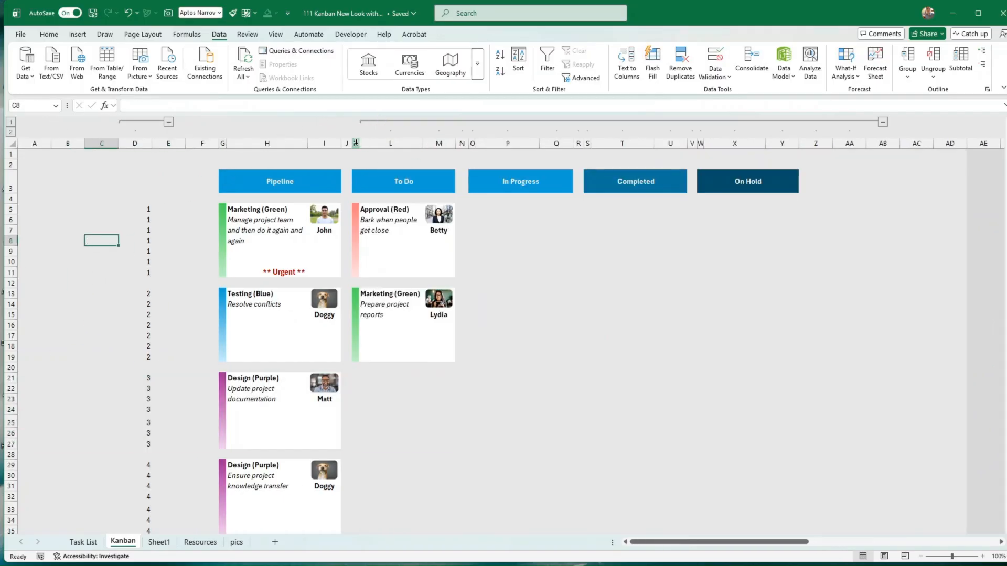
left_click_drag(356, 143, 917, 147)
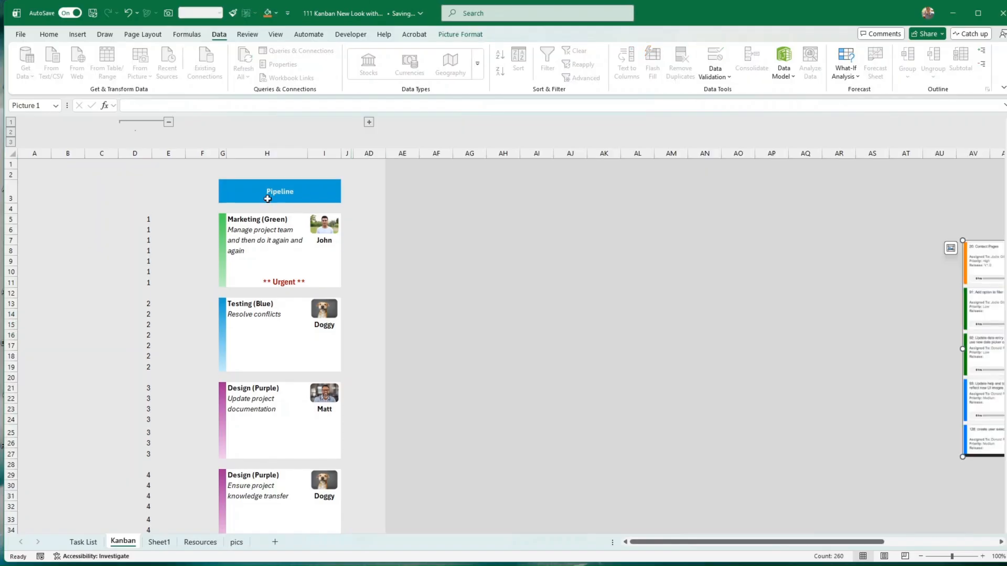
Step: Inspect the Pipeline header's formula in G3 and examine the status headings it refers to on the Task List sheet
left_click(274, 193)
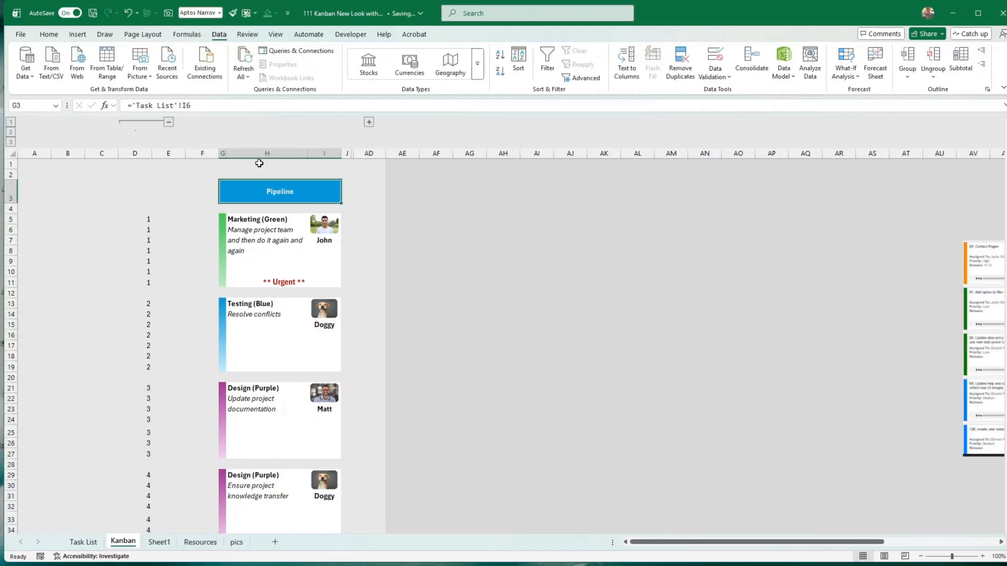
left_click(84, 542)
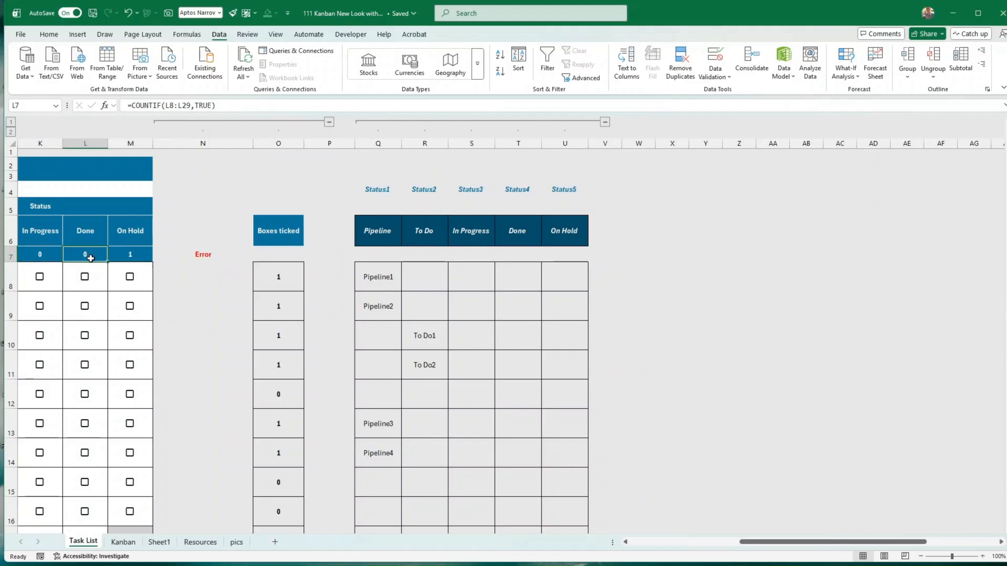
scroll(80, 256, "left", 2)
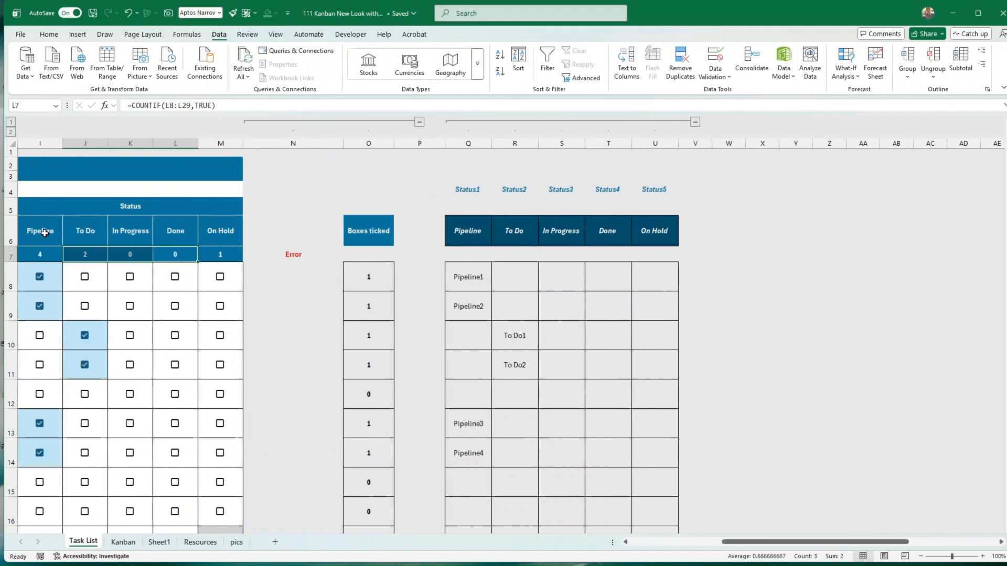
Step: Return to the Kanban sheet and examine the first Pipeline card's cells and the category lookup formula in H5
left_click(123, 542)
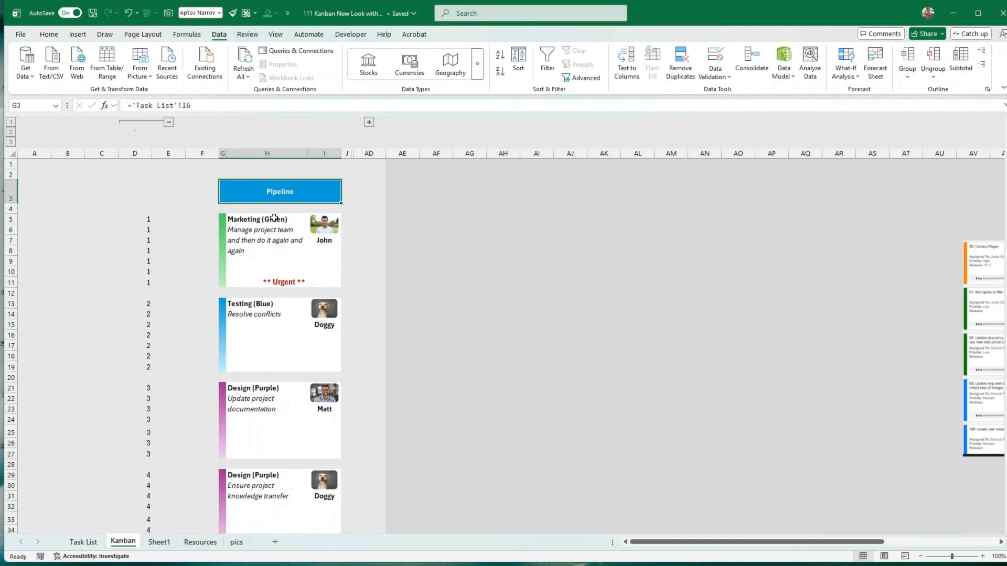
left_click_drag(268, 223, 316, 282)
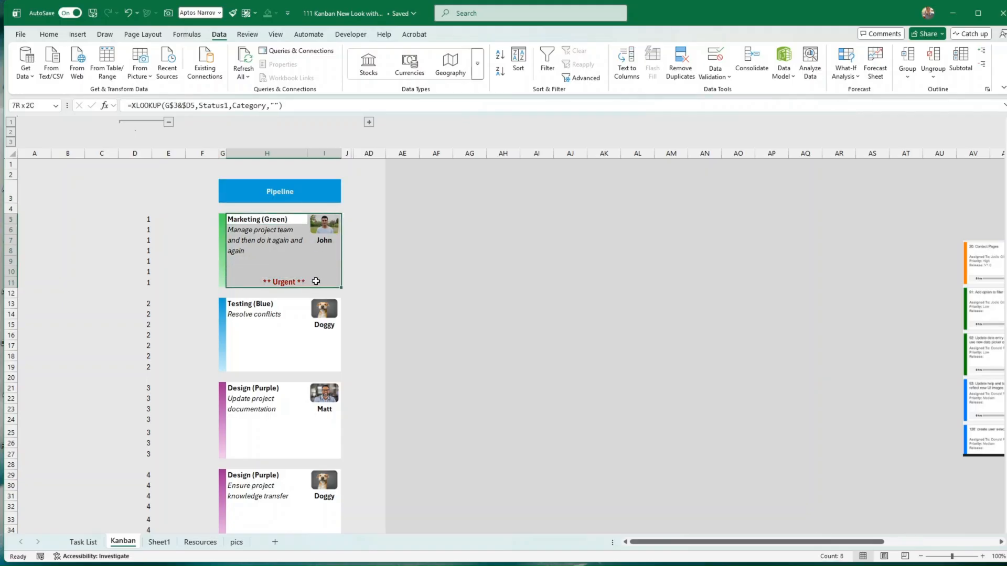
left_click(268, 236)
left_click(197, 240)
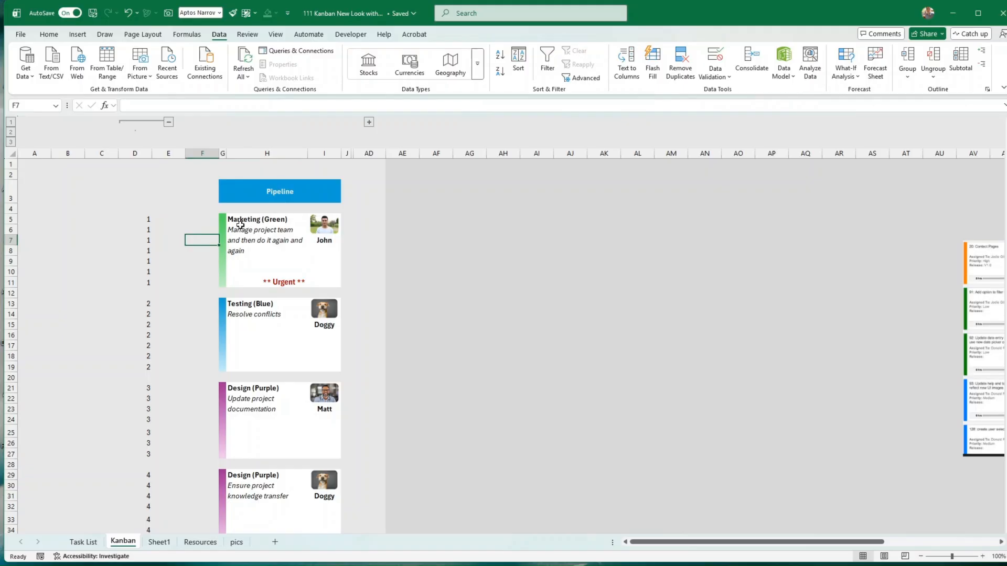
left_click(262, 222)
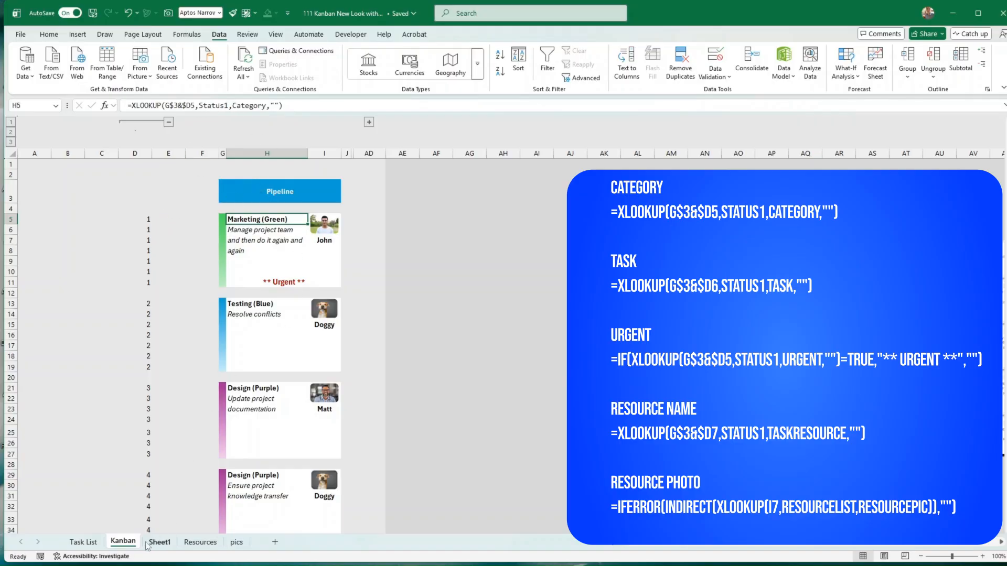
Step: On the Task List sheet, trace the status key in Q8 back along row 8 to the task's category in E8
left_click(83, 542)
left_click(471, 277)
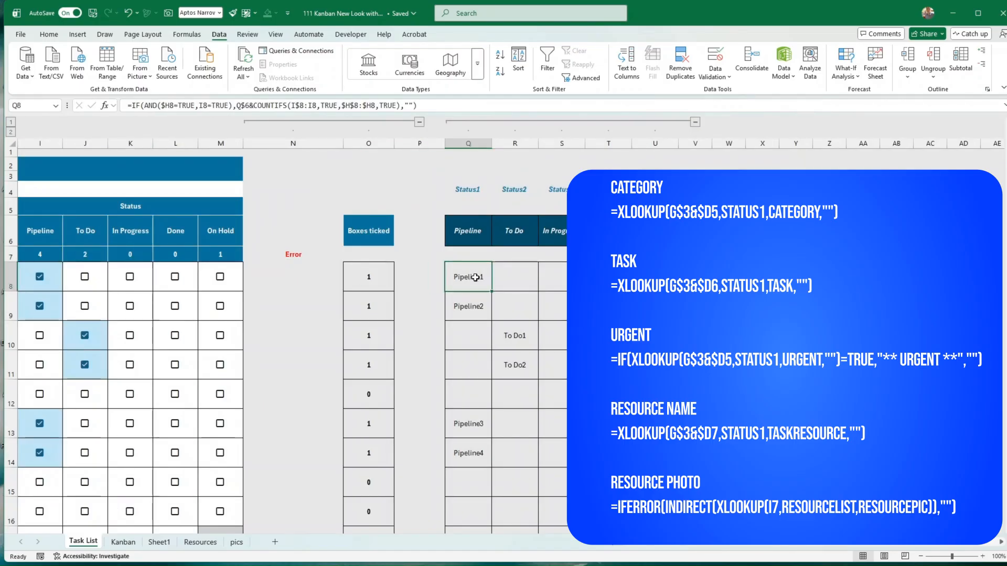
left_click_drag(471, 278, 20, 277)
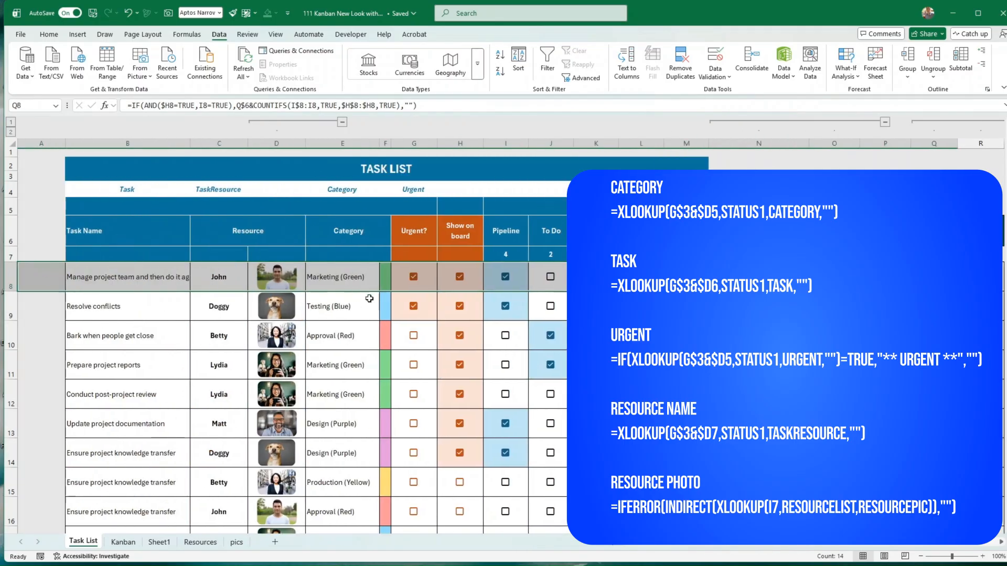
left_click(344, 281)
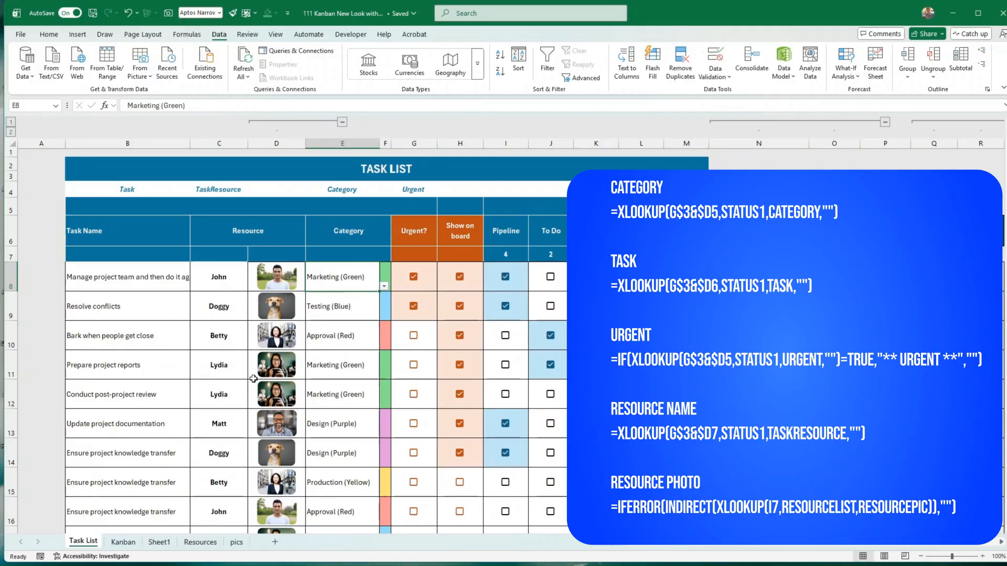
Step: Open the H5 category XLOOKUP formula on the Kanban sheet, examine its references and leave it as it is
left_click(124, 543)
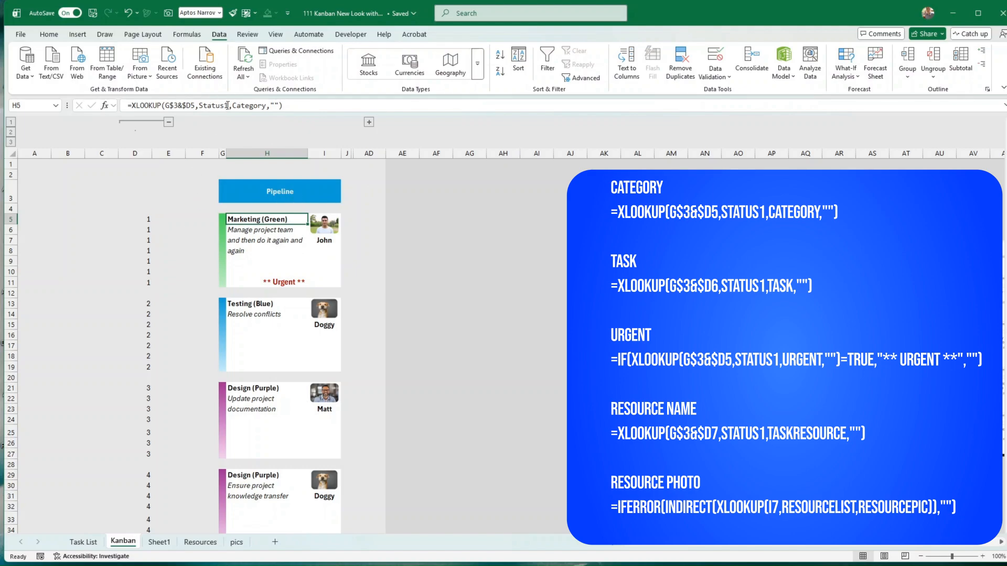
left_click(266, 106)
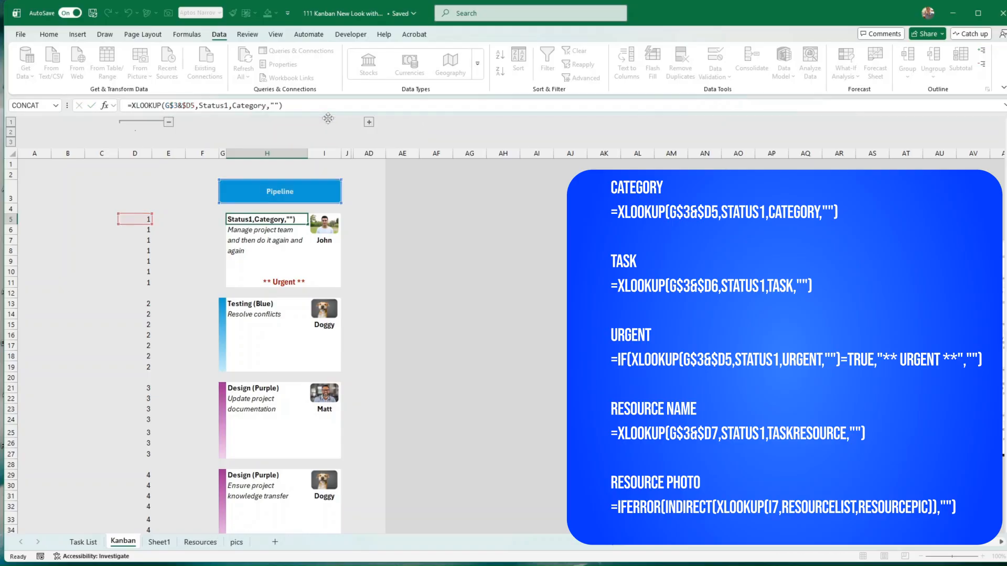
key("Return")
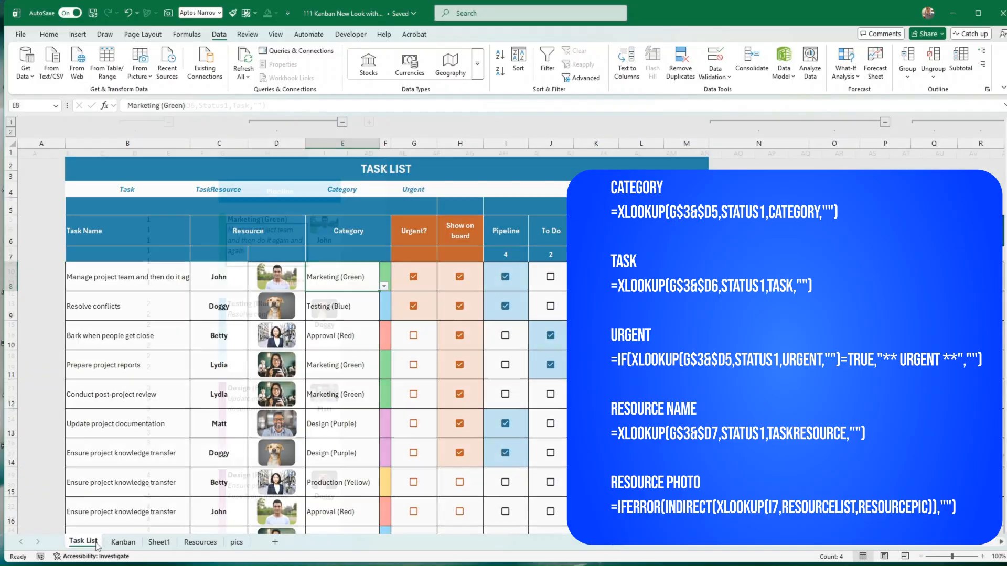
Step: On the Task List sheet, examine the task names in column B that feed the task lookup, and return to the Kanban sheet
left_click(95, 542)
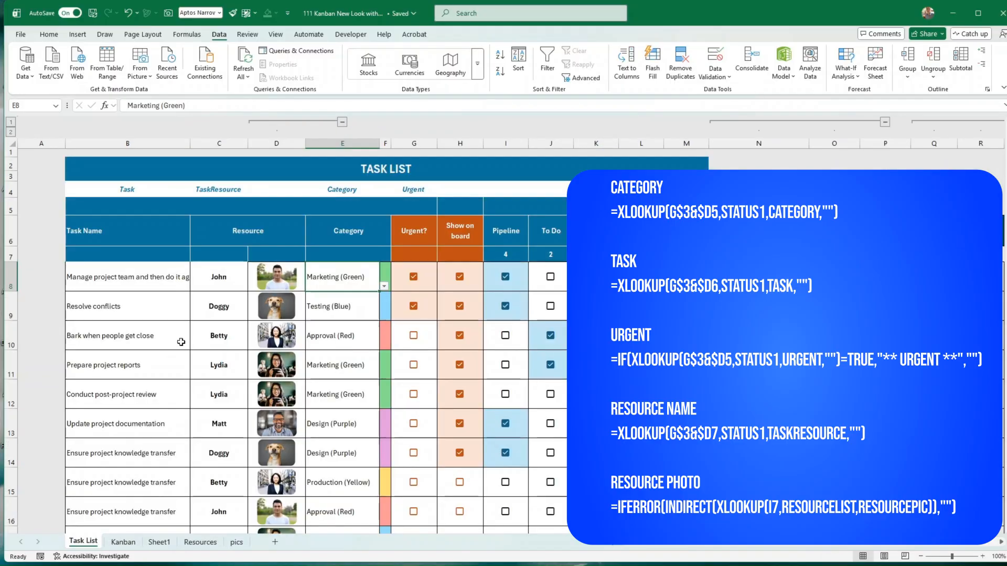
left_click_drag(116, 273, 118, 480)
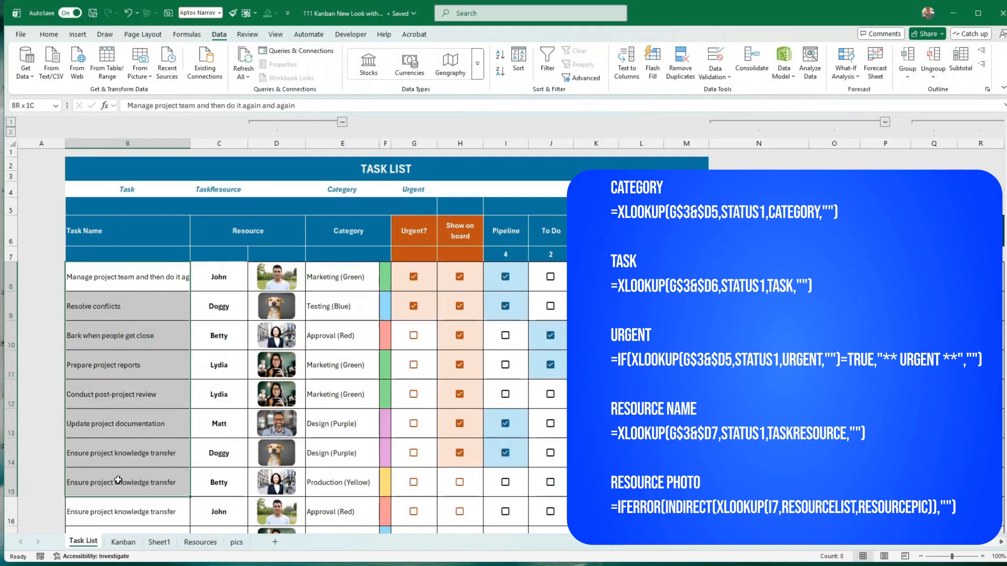
left_click(123, 542)
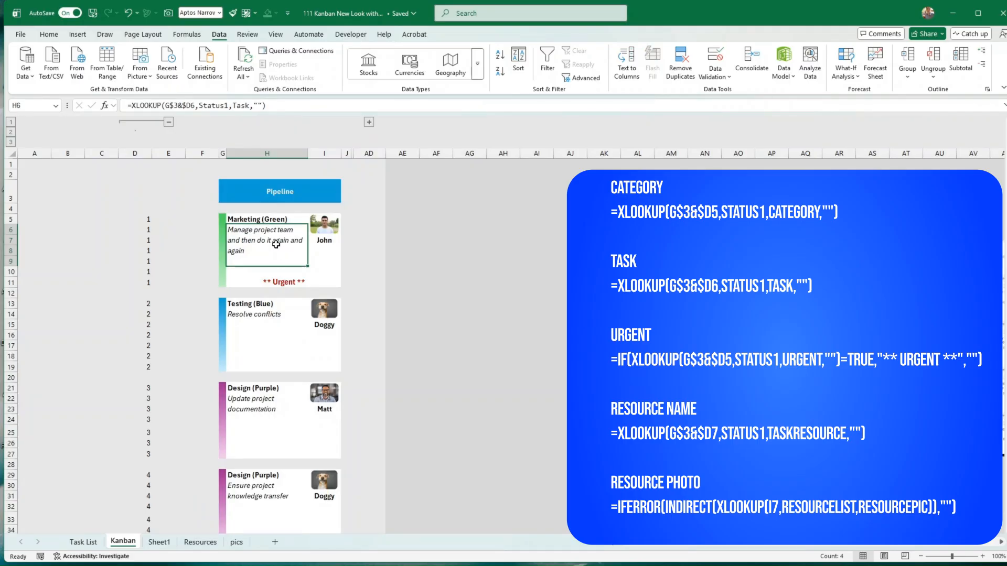
Step: Examine the resource name XLOOKUP in I7 and its TaskResource argument, comparing the cell's place with the card layout on Sheet1
left_click(327, 242)
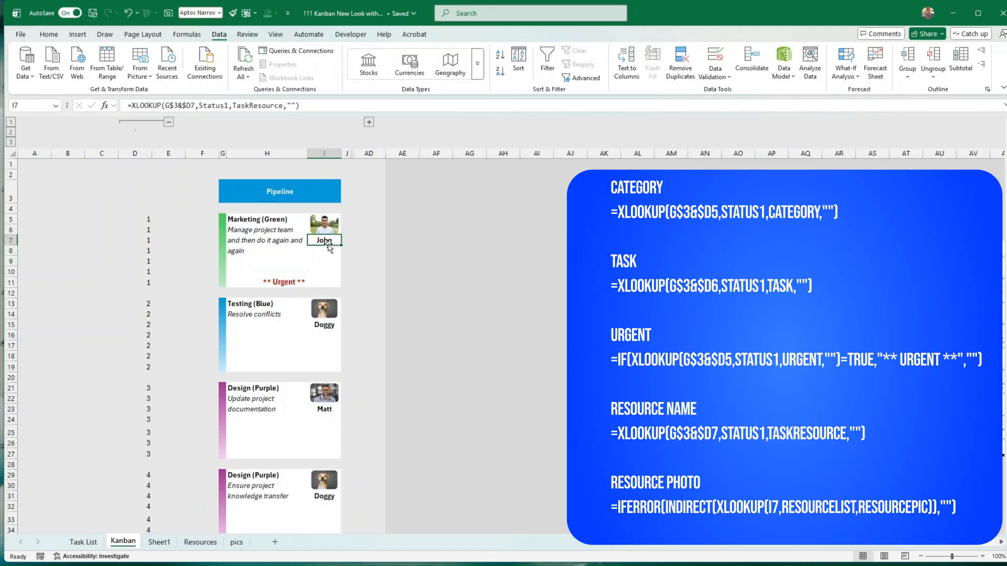
left_click(163, 542)
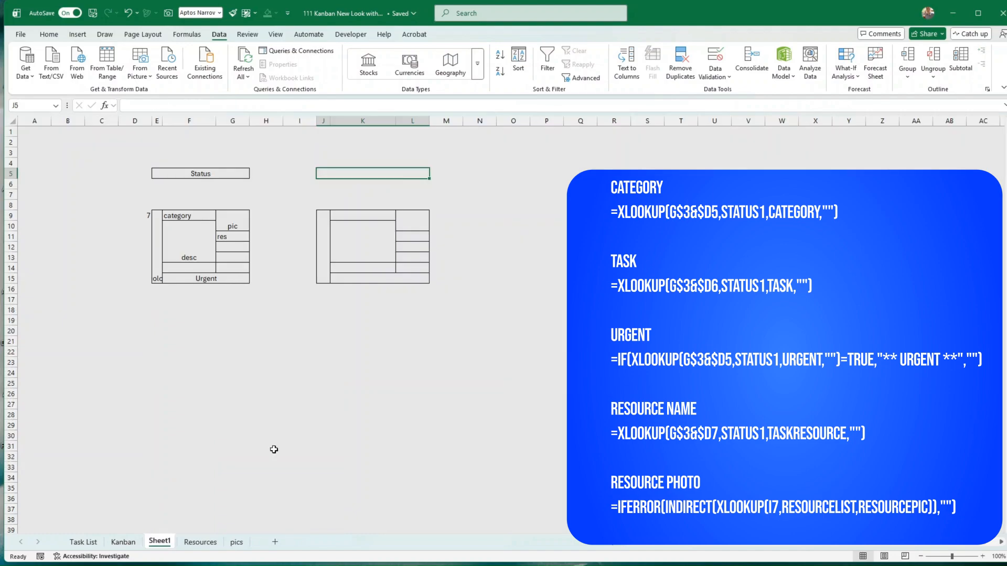
left_click(411, 235)
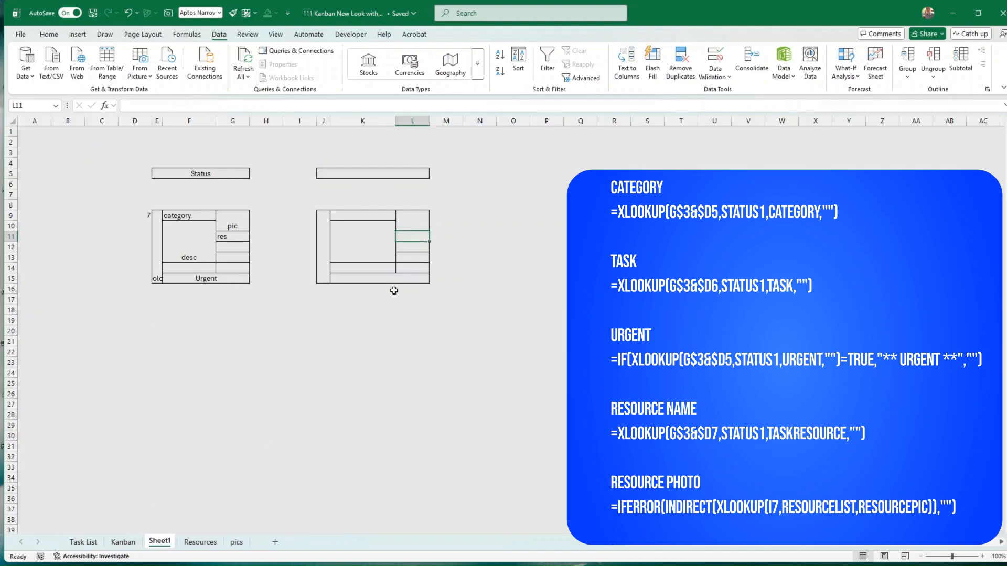
left_click(123, 542)
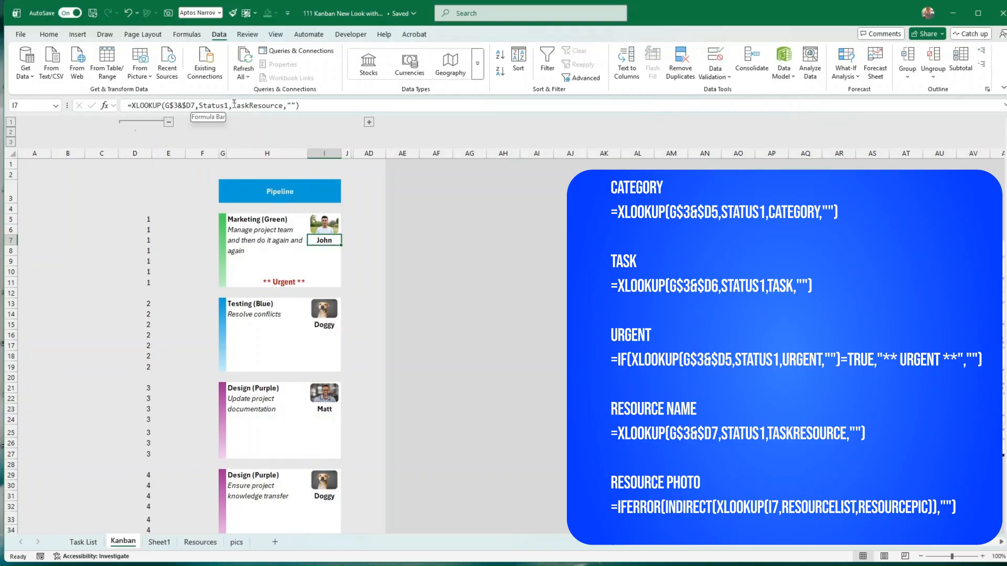
left_click_drag(233, 106, 283, 105)
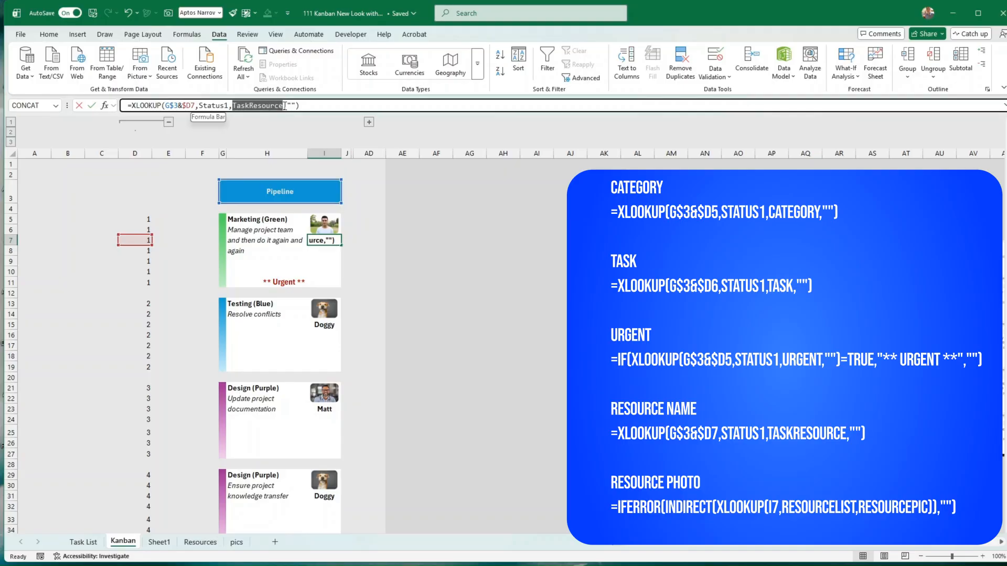
left_click(92, 105)
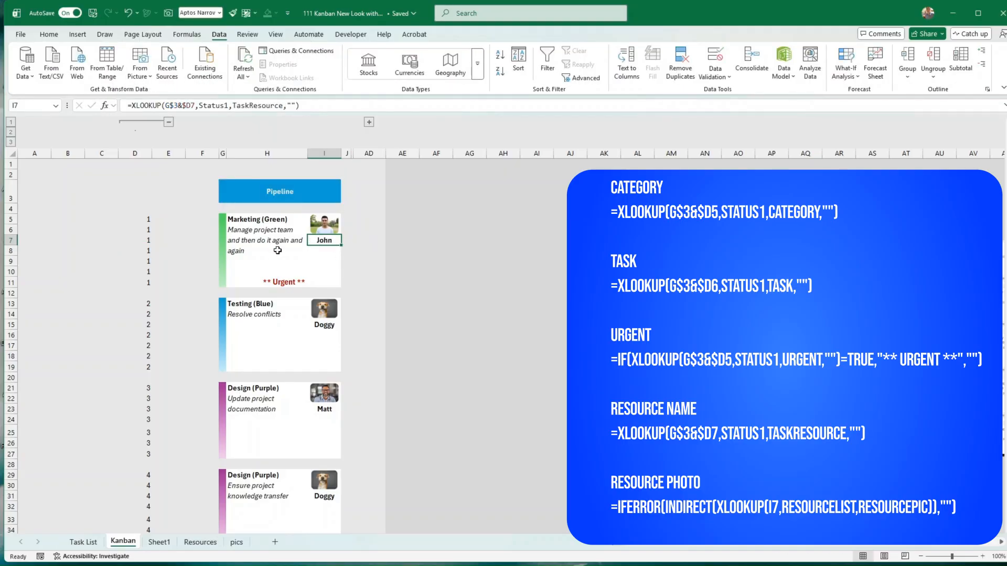
Step: Examine the XLOOKUP test inside the Urgent IF formula in H11 and close the formula without editing it
left_click(284, 282)
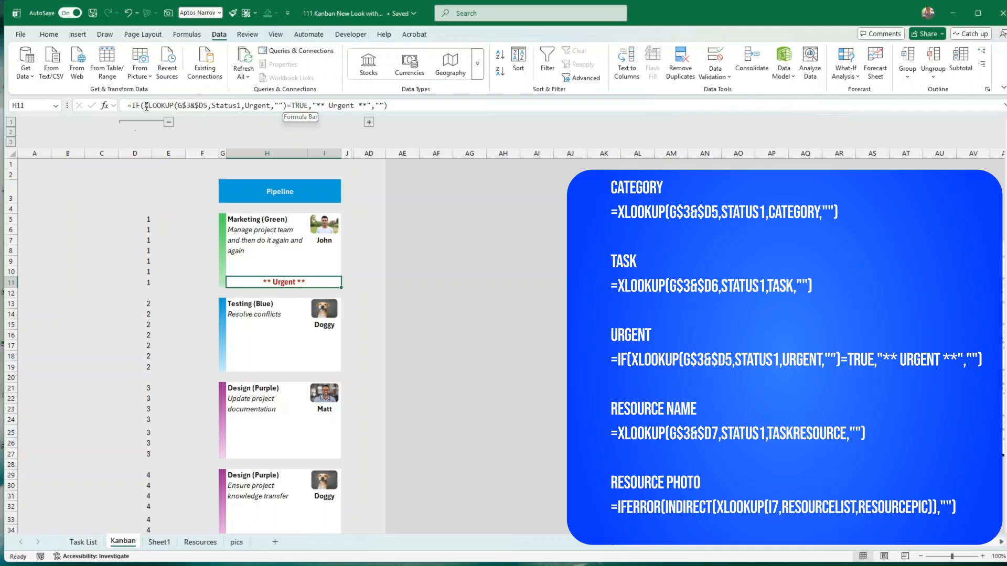
left_click_drag(146, 106, 283, 106)
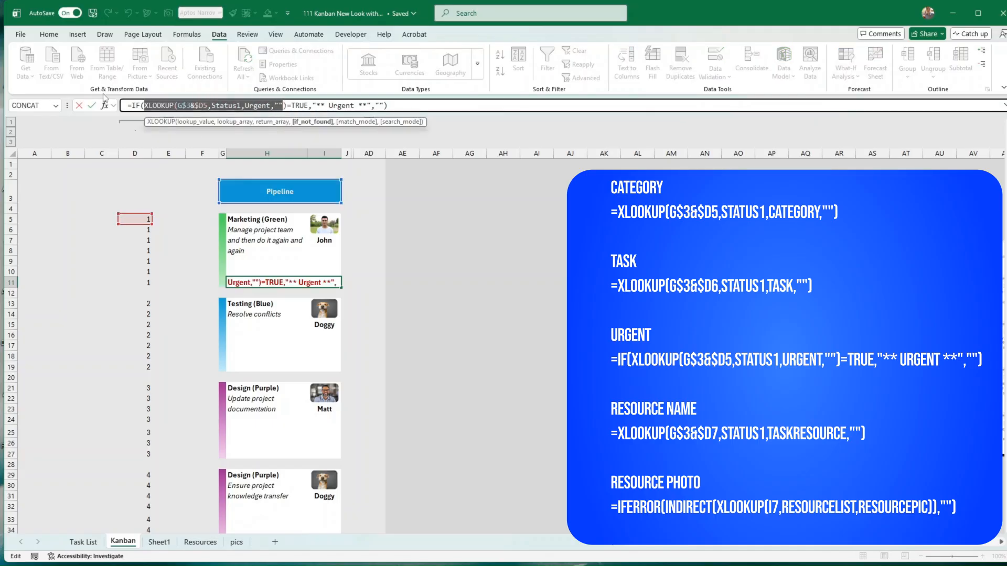
left_click(92, 105)
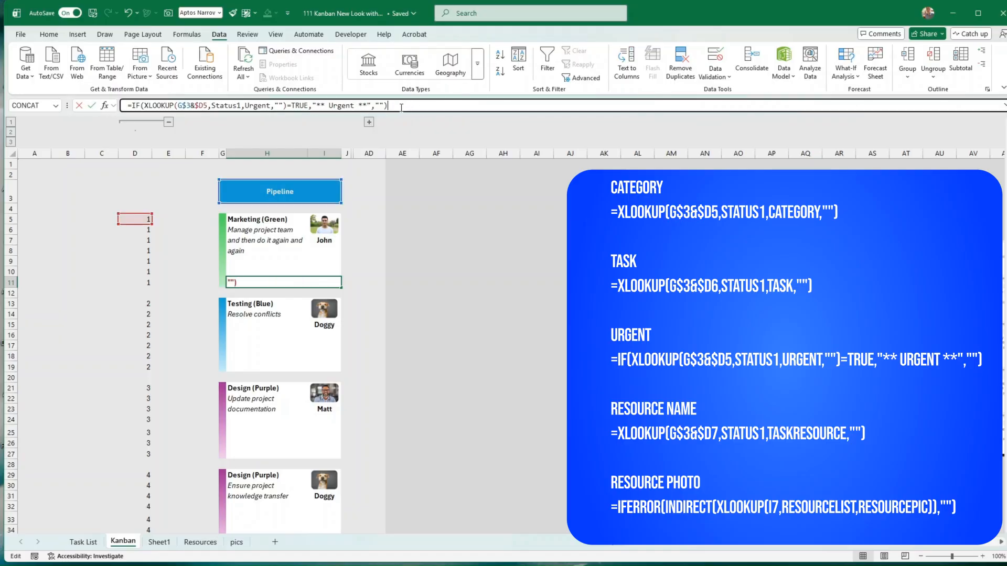
Step: Examine the if-not-found argument of the category XLOOKUP in H5, plus the first card's task and photo formulas
left_click(248, 220)
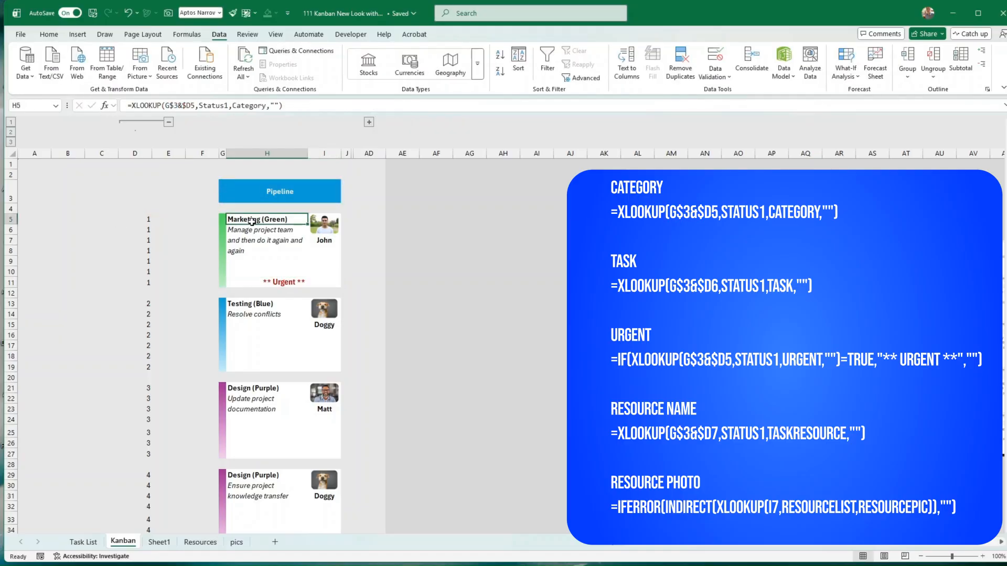
left_click(272, 104)
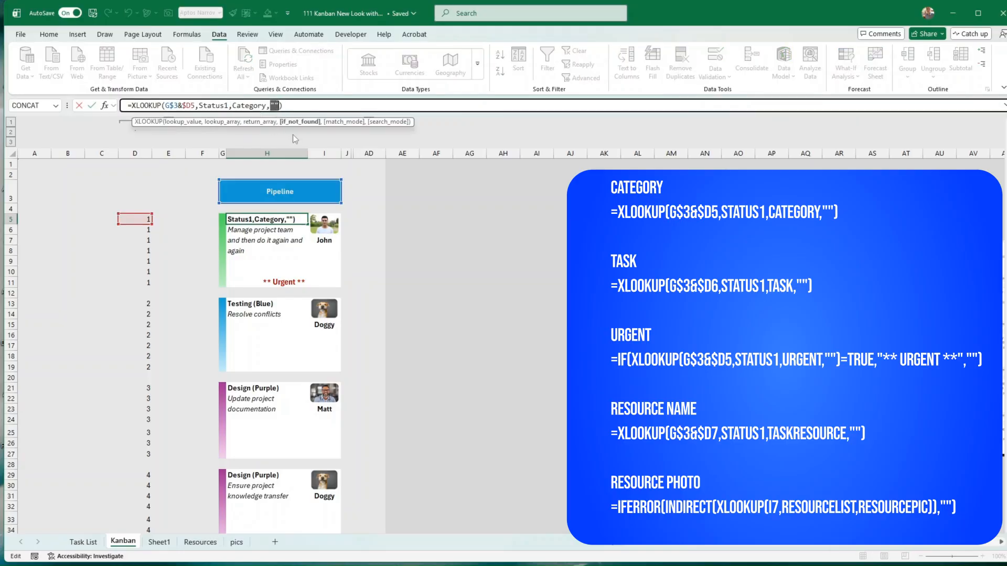
key("Escape")
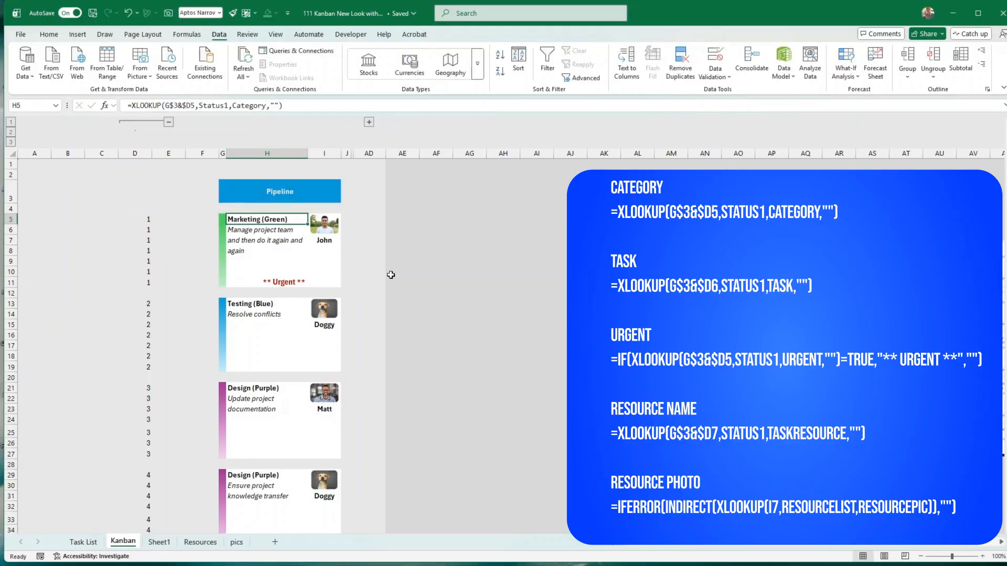
left_click(402, 272)
left_click(294, 227)
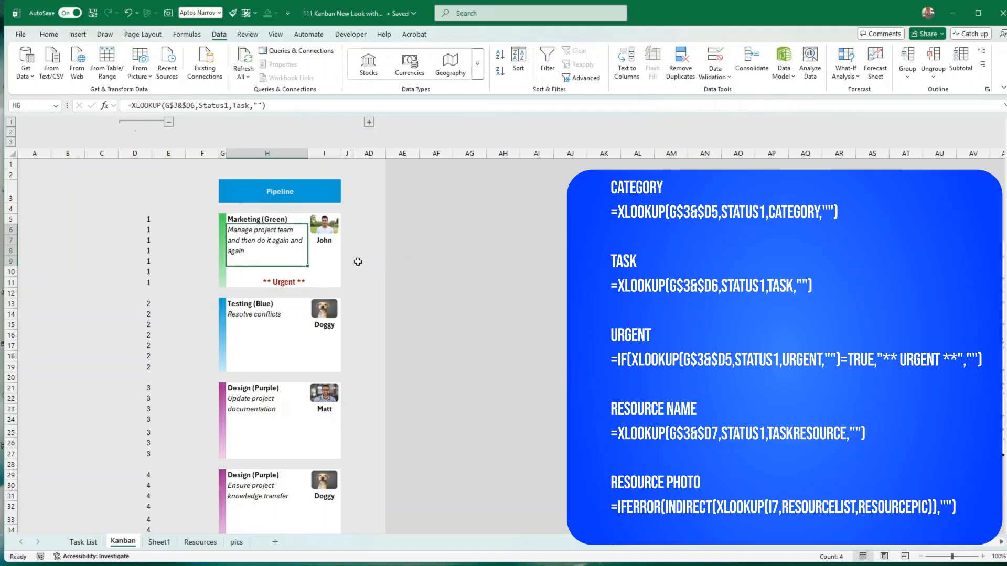
left_click(328, 227)
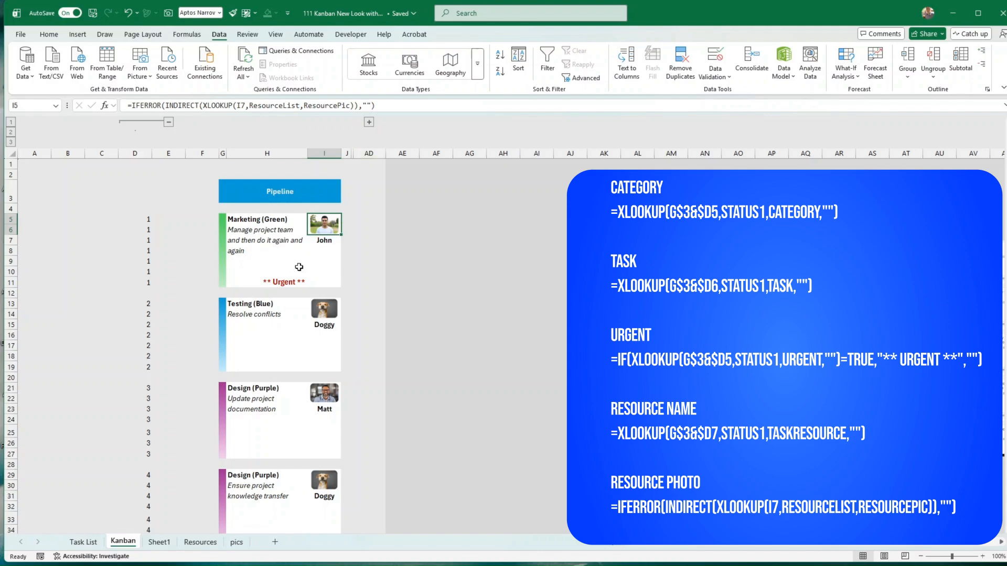
Step: On the Resources sheet, reduce the height of row 9, which holds the ResourceList and ResourcePic labels
left_click(199, 542)
left_click(231, 375)
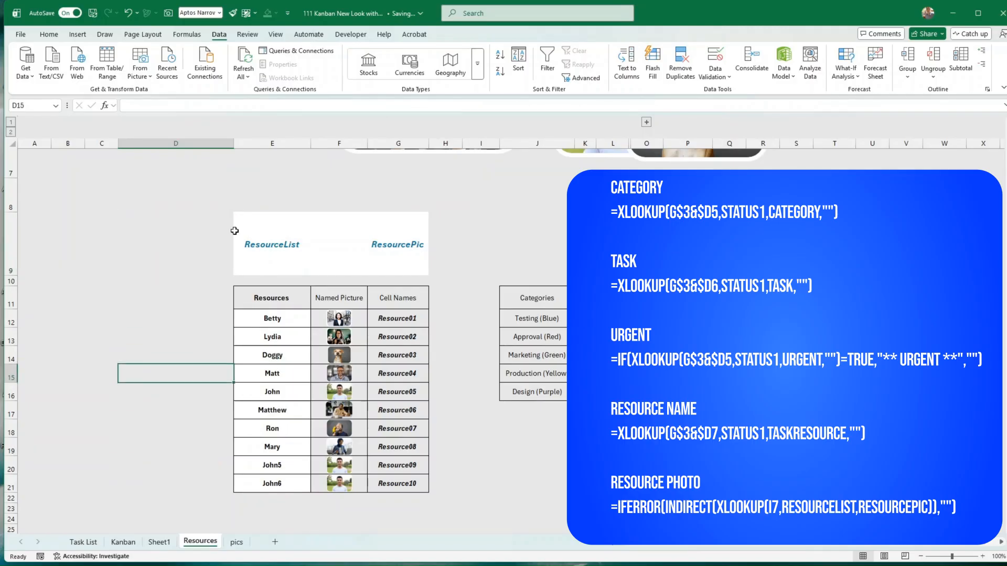
left_click_drag(11, 276, 13, 237)
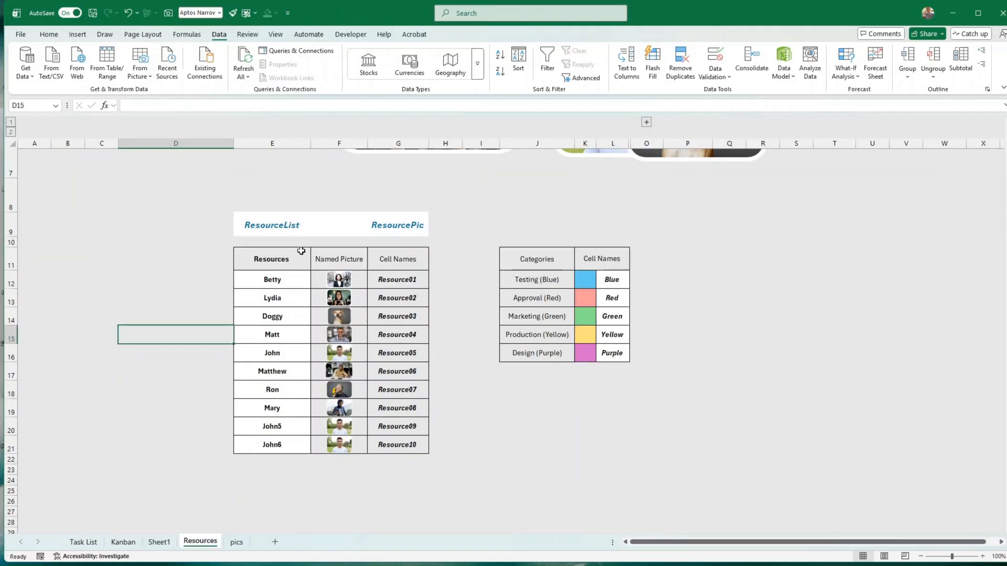
Step: Examine the resource names in E12:E21, the cell names in G12:G21 and the name given to picture cell F12
left_click(282, 275)
left_click_drag(282, 275, 271, 443)
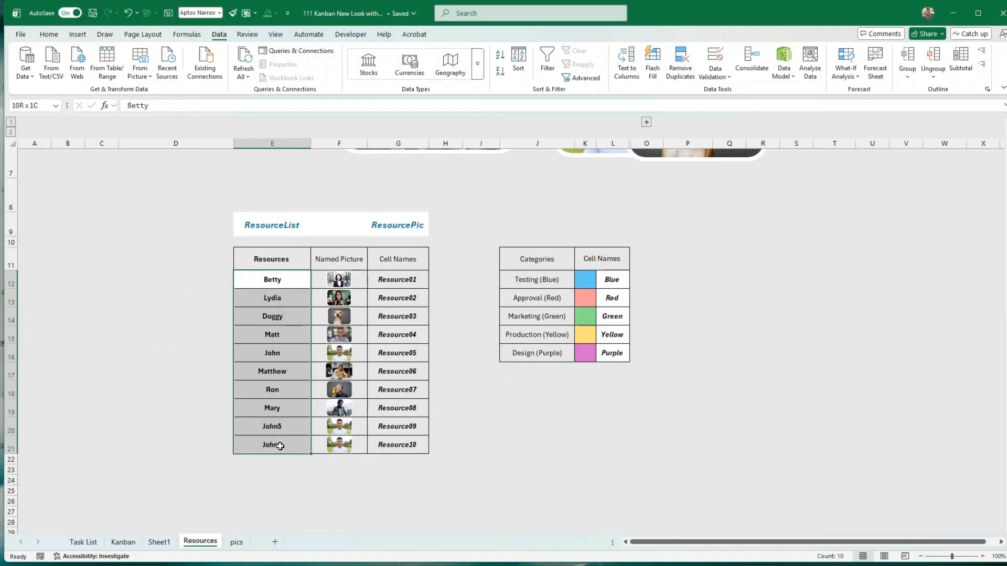
left_click_drag(389, 281, 386, 447)
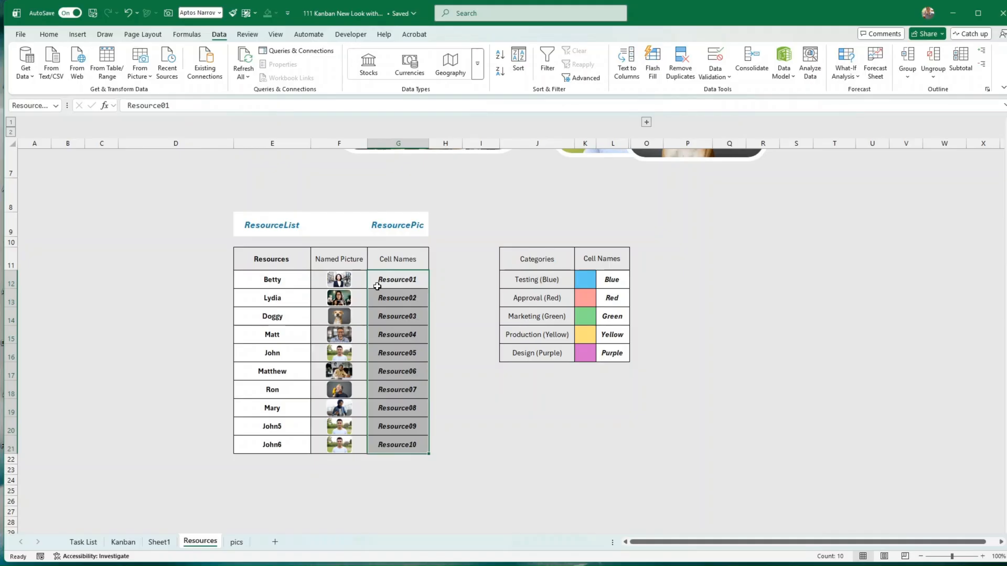
left_click(397, 279)
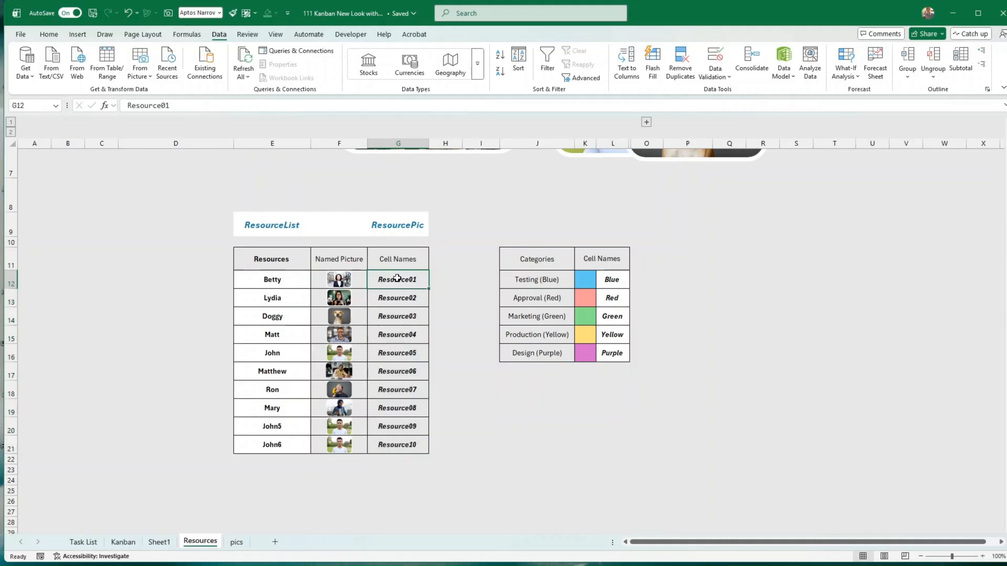
left_click(350, 281)
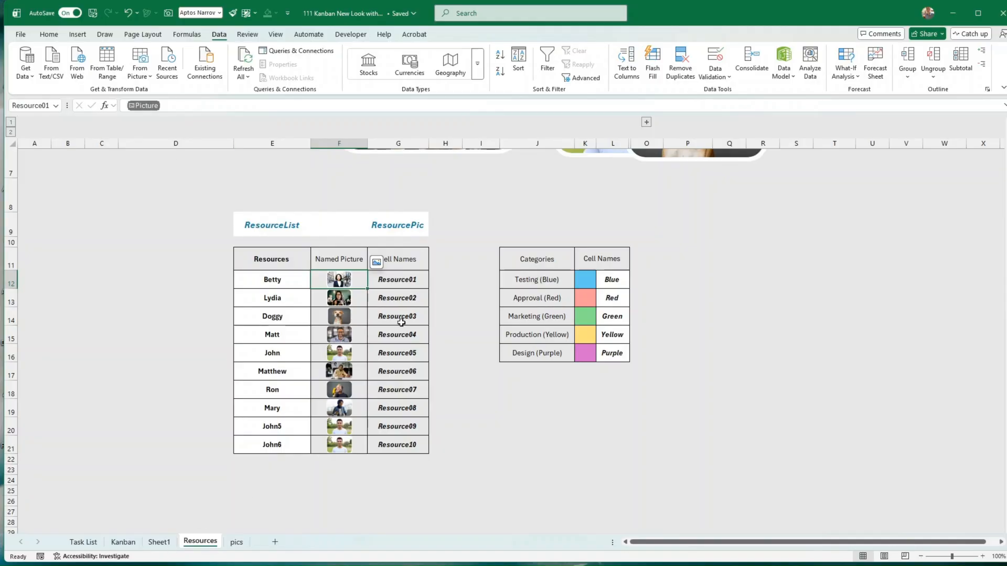
left_click_drag(410, 283, 396, 443)
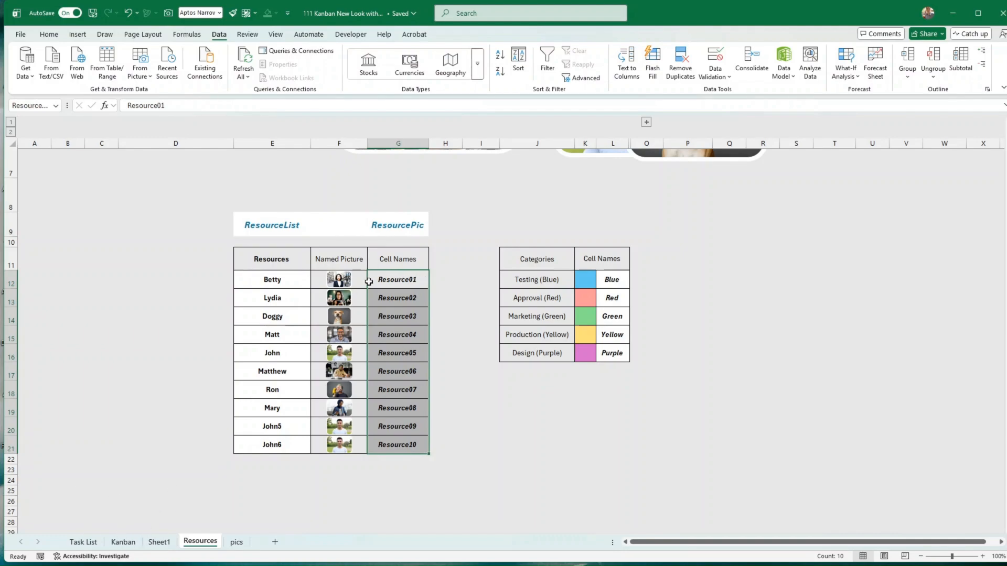
left_click(348, 280)
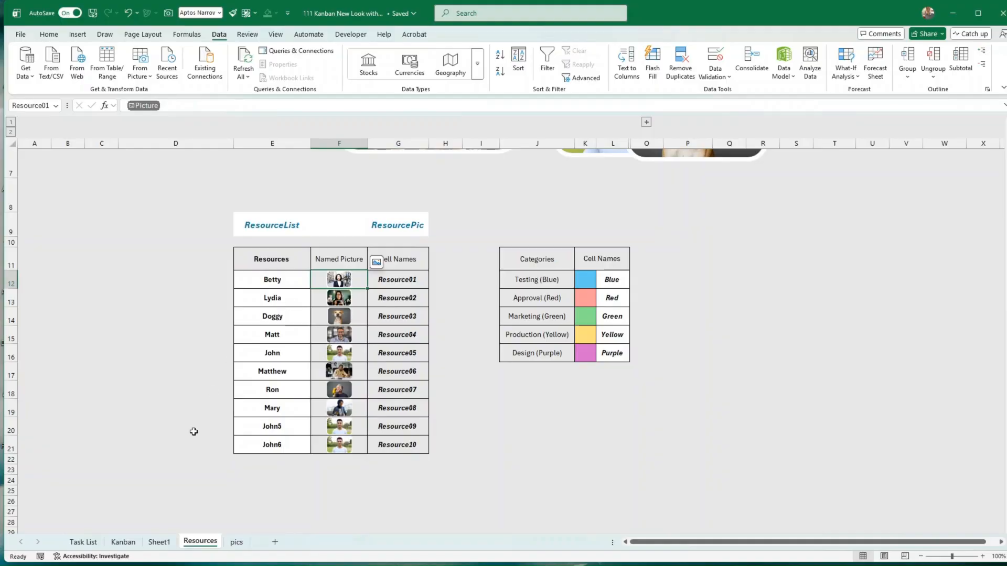
Step: On the Kanban sheet, examine the IFERROR wrapper of the resource photo formula in I5 and keep the formula as it is
left_click(130, 540)
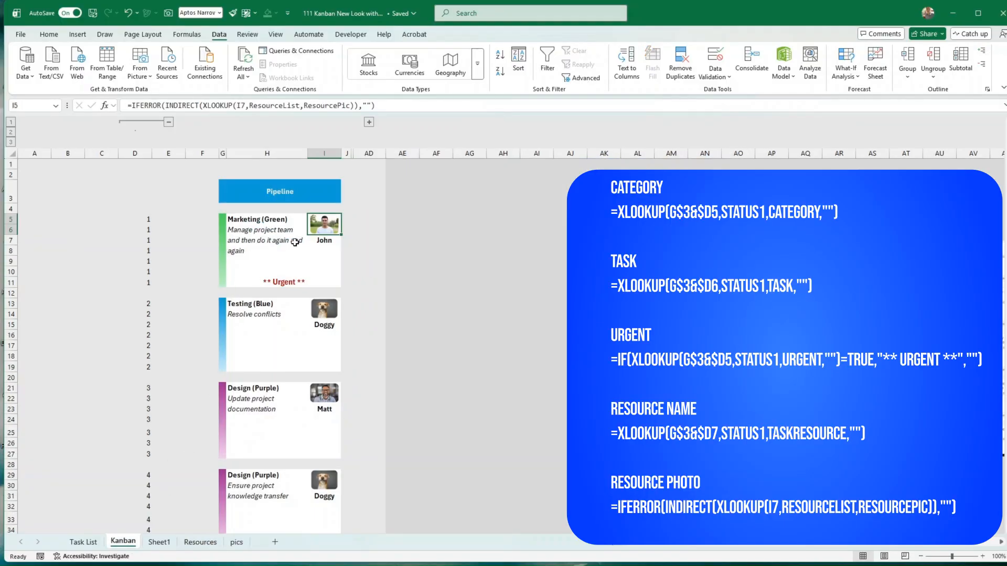
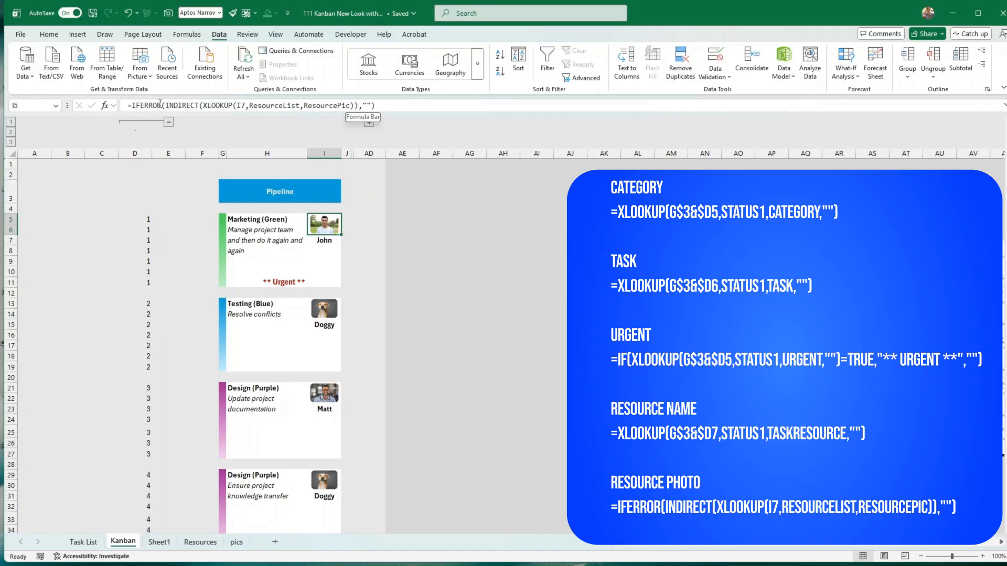
left_click_drag(161, 105, 132, 106)
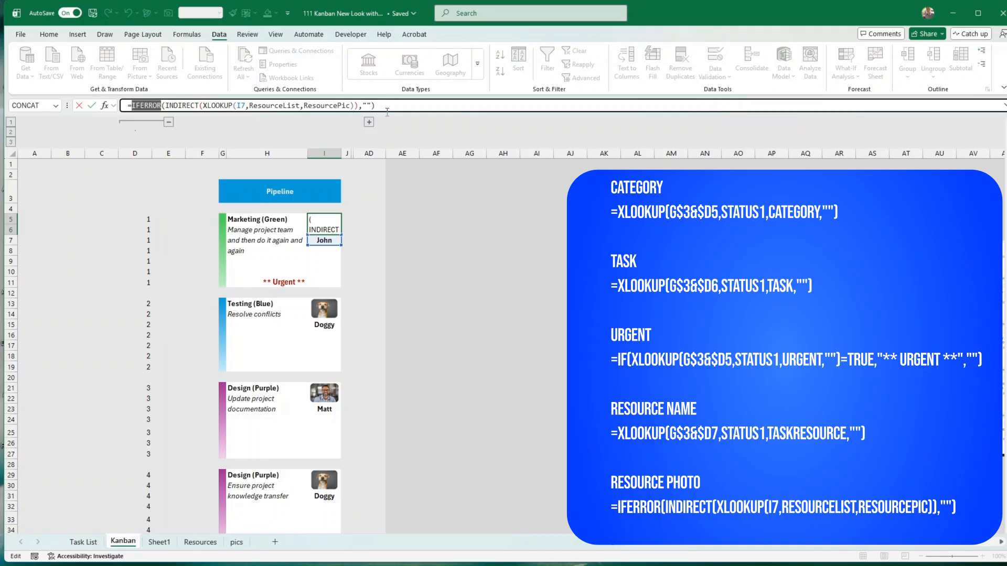
key("Return")
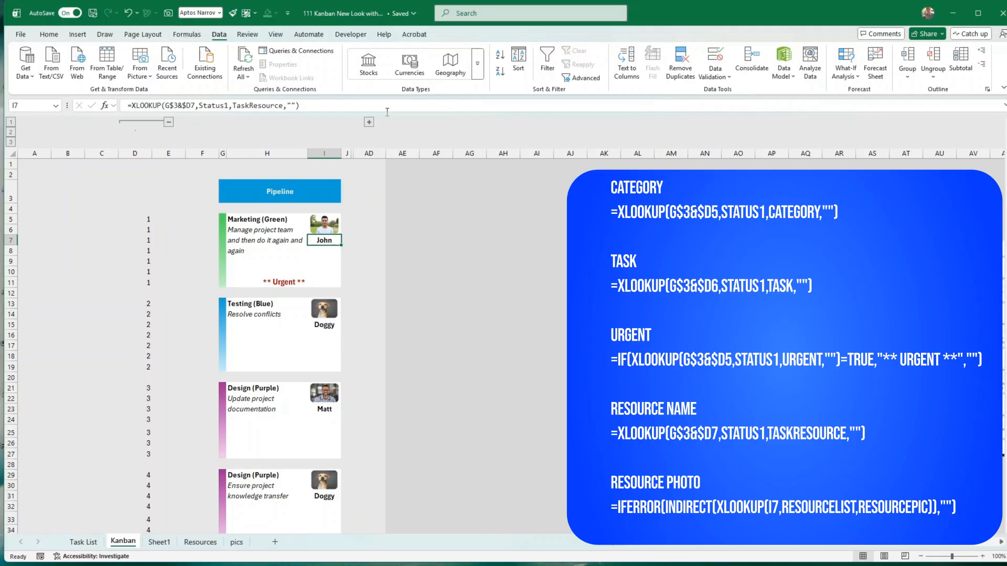
key("Up")
key("Up")
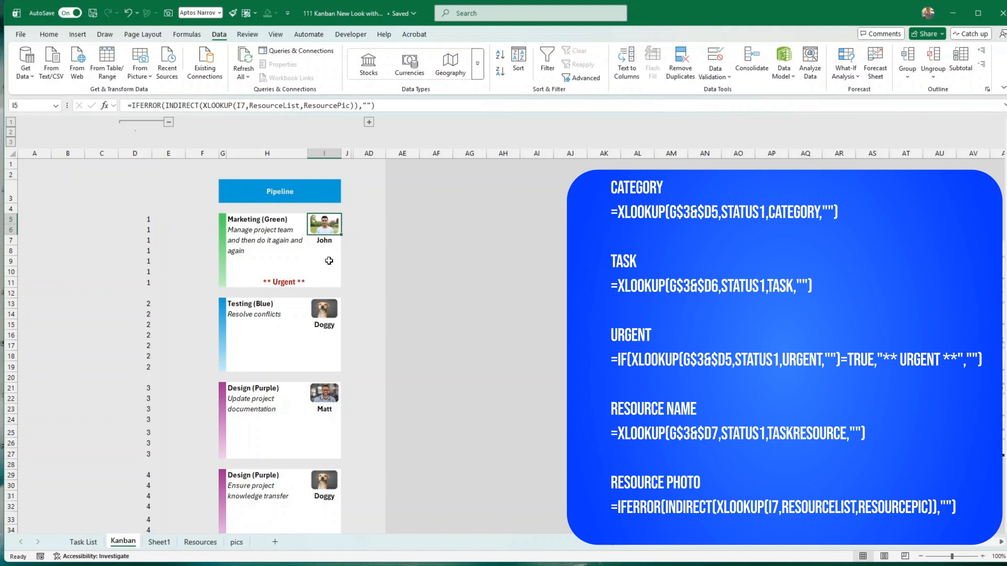
Step: Review the whole first Pipeline card in G5:I11 and the task lookup formula in H6
left_click(224, 221)
left_click_drag(224, 221, 291, 225)
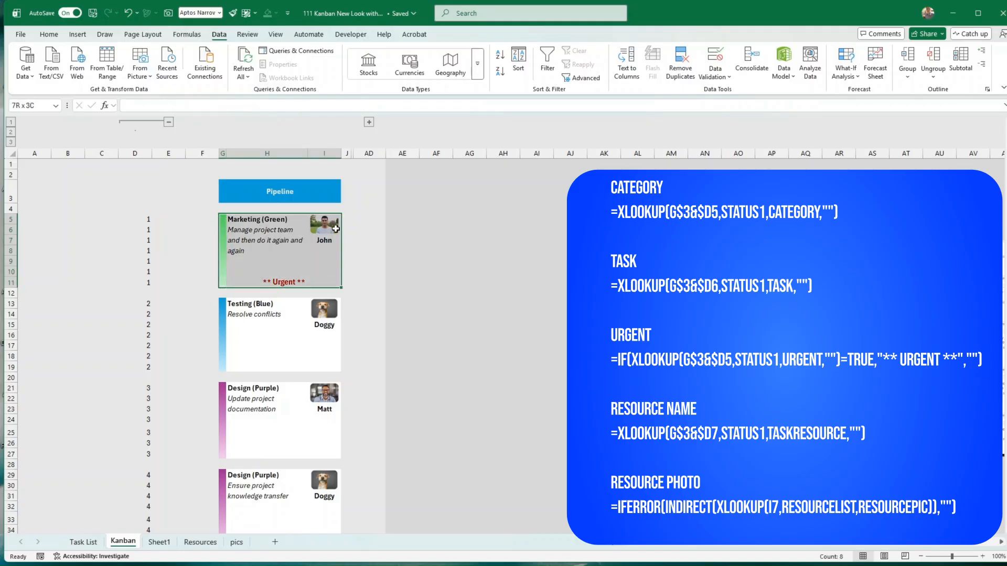
left_click(247, 231)
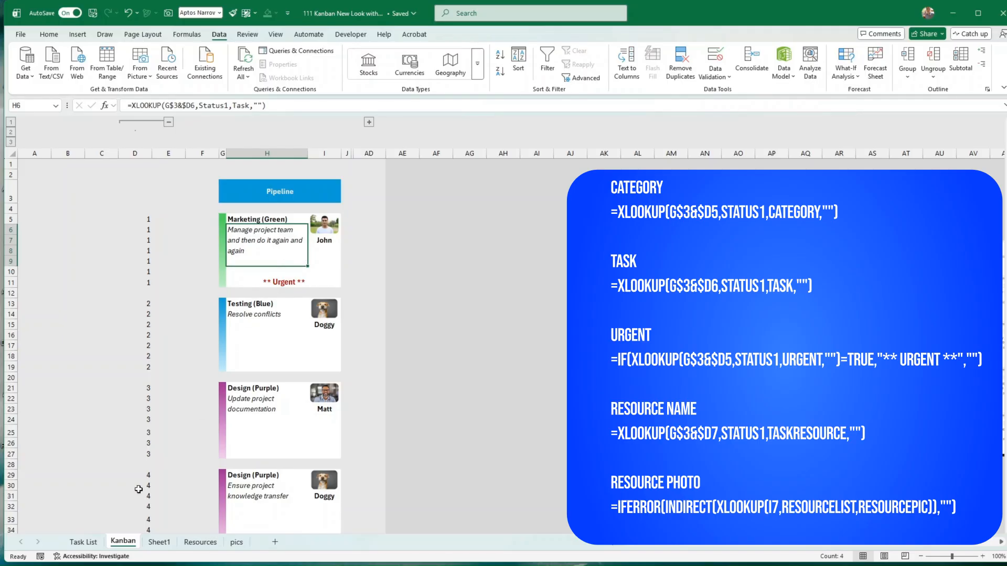
Step: Unmark the first task as urgent on the Task List sheet and check the Urgent cell H11 on its Kanban card
left_click(88, 542)
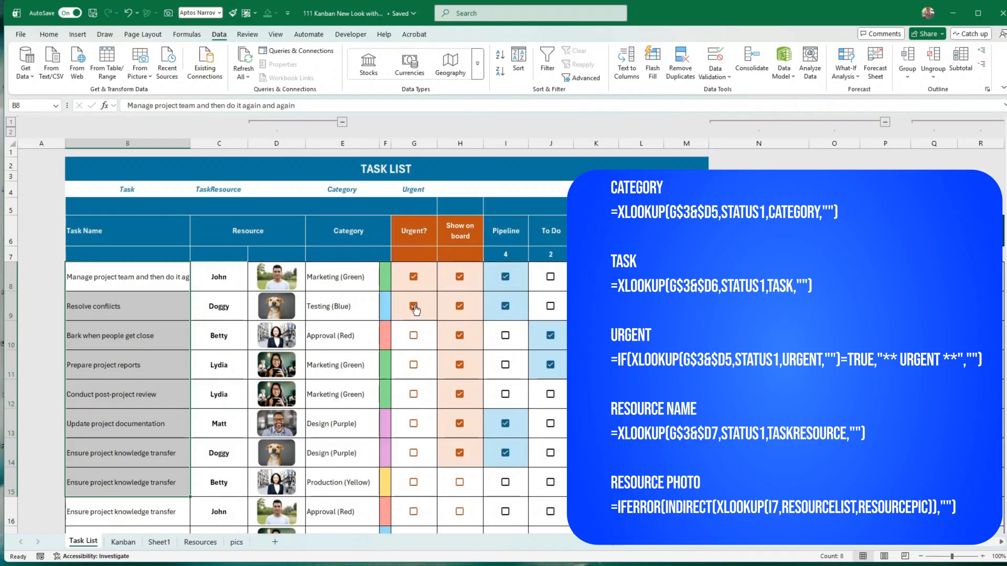
left_click(413, 277)
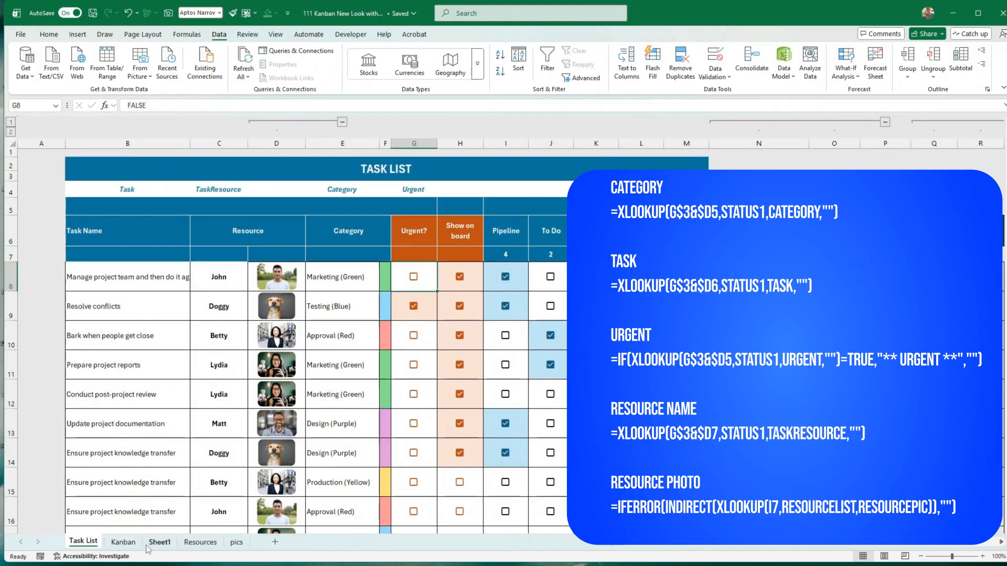
left_click(124, 543)
left_click(271, 280)
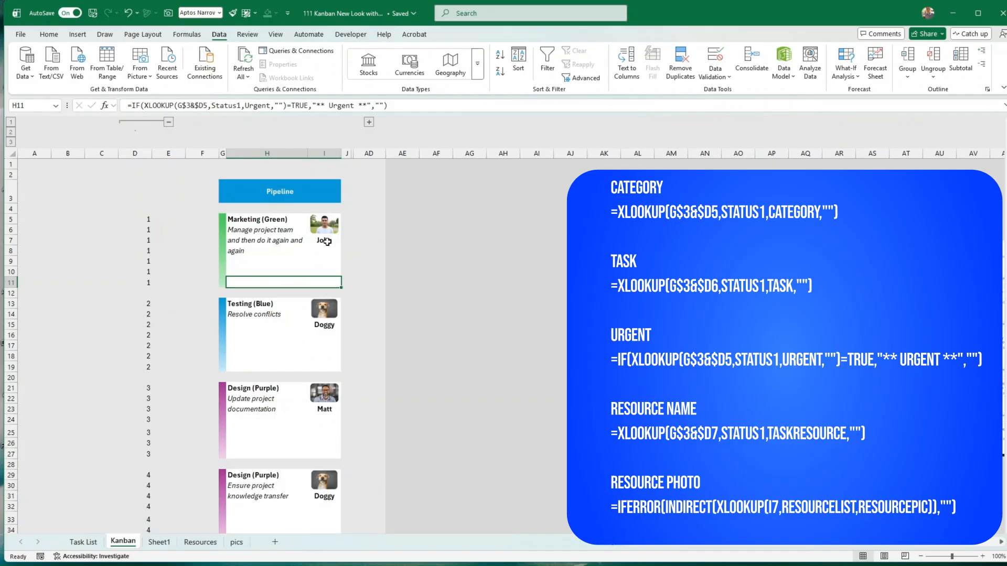
Step: Reassign the first task on the Task List sheet to the second listed resource and check the name and photo on its Kanban card
left_click(93, 541)
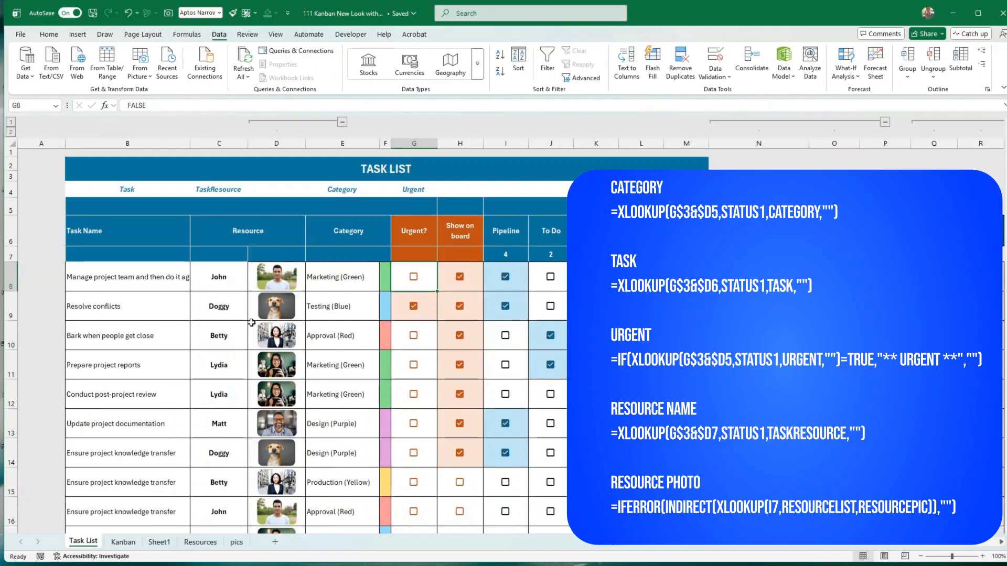
left_click(226, 277)
left_click(252, 286)
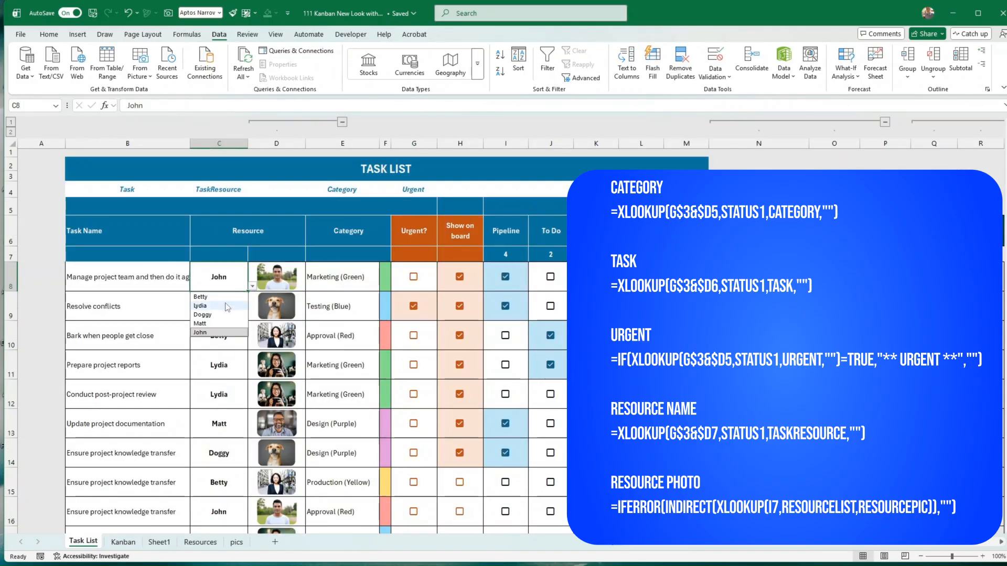
left_click(215, 331)
left_click(124, 542)
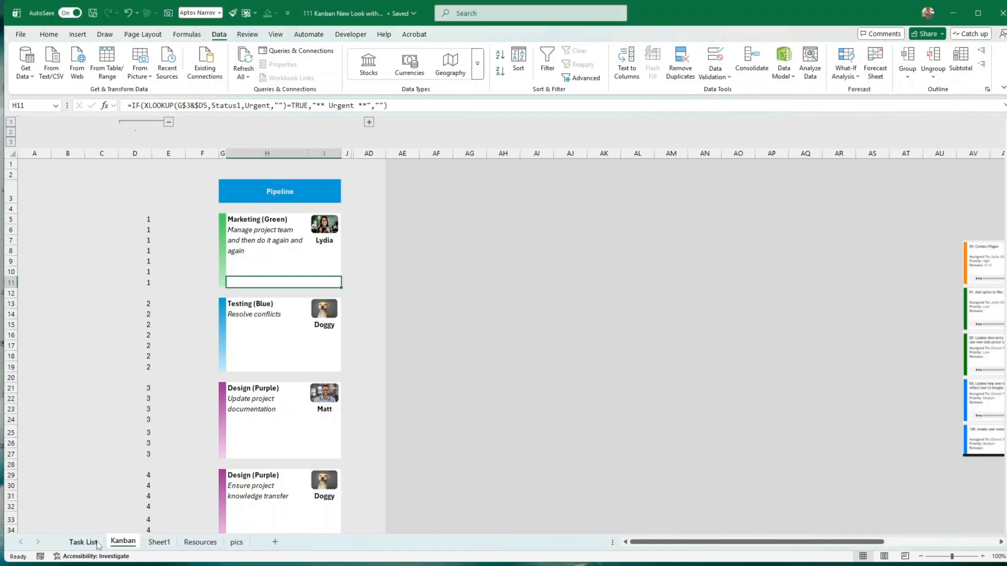
Step: Compare the category colour cell F8 on the Task List sheet with the merged colour bar G5:G11 of the first Kanban card
left_click(84, 542)
left_click(386, 274)
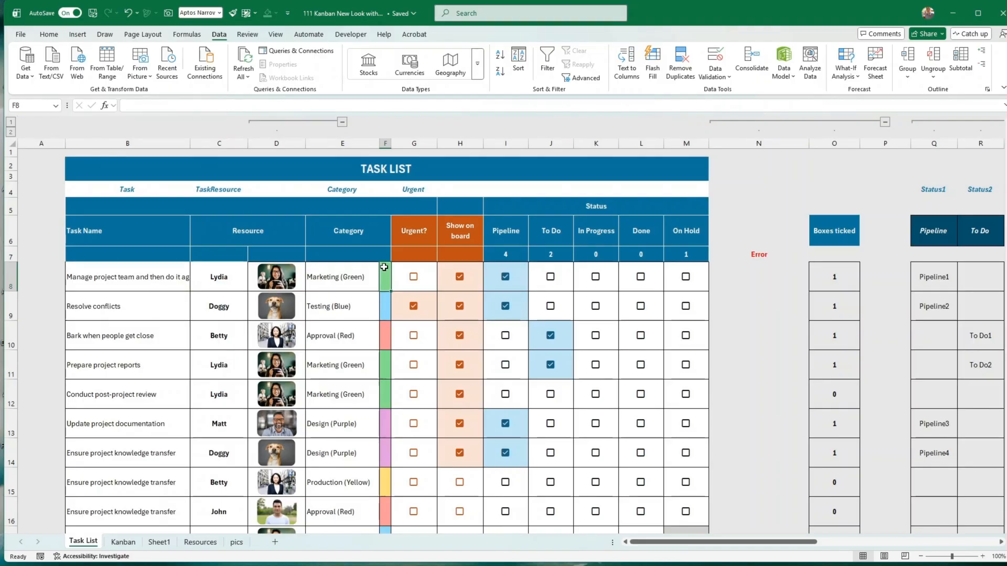
left_click(124, 543)
left_click(224, 219)
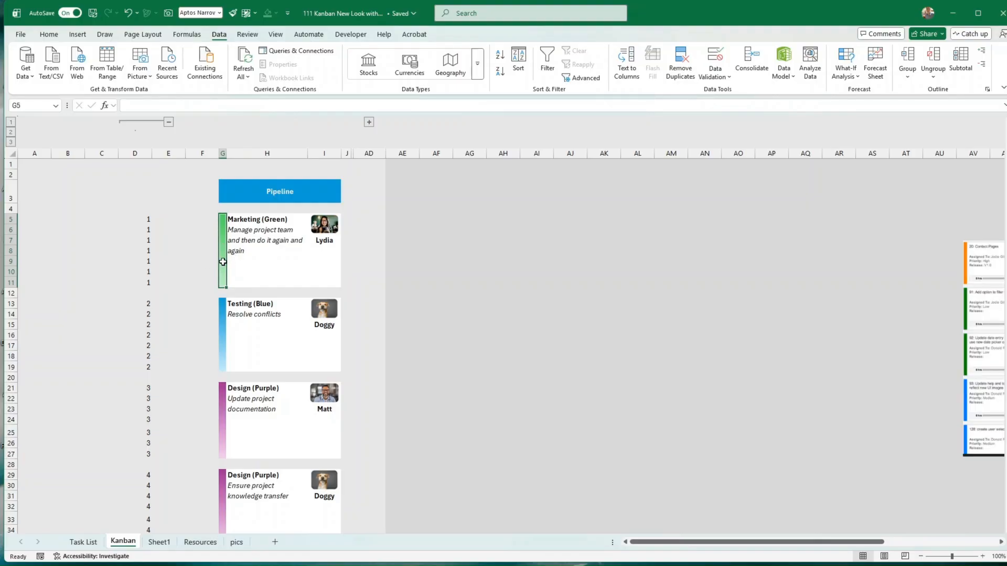
left_click(270, 270)
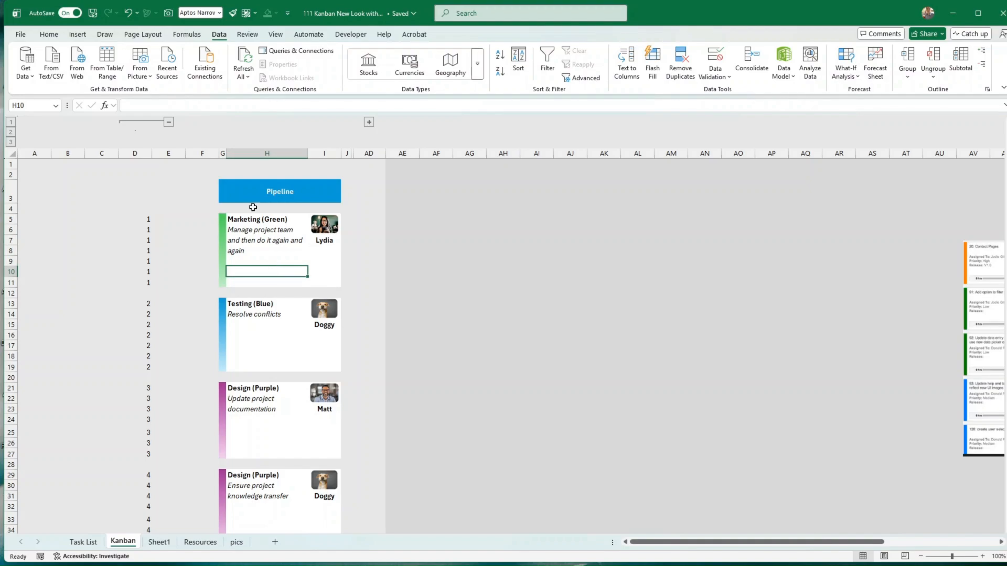
left_click(222, 236)
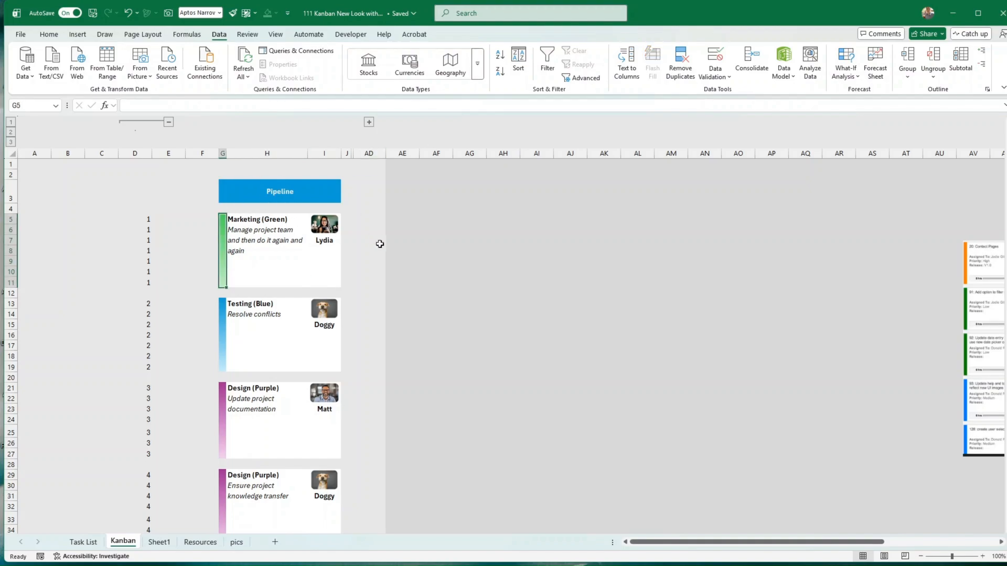
Step: On the Resources sheet, examine the category names in J12:J16 and the colours and cell names beside them
left_click(48, 34)
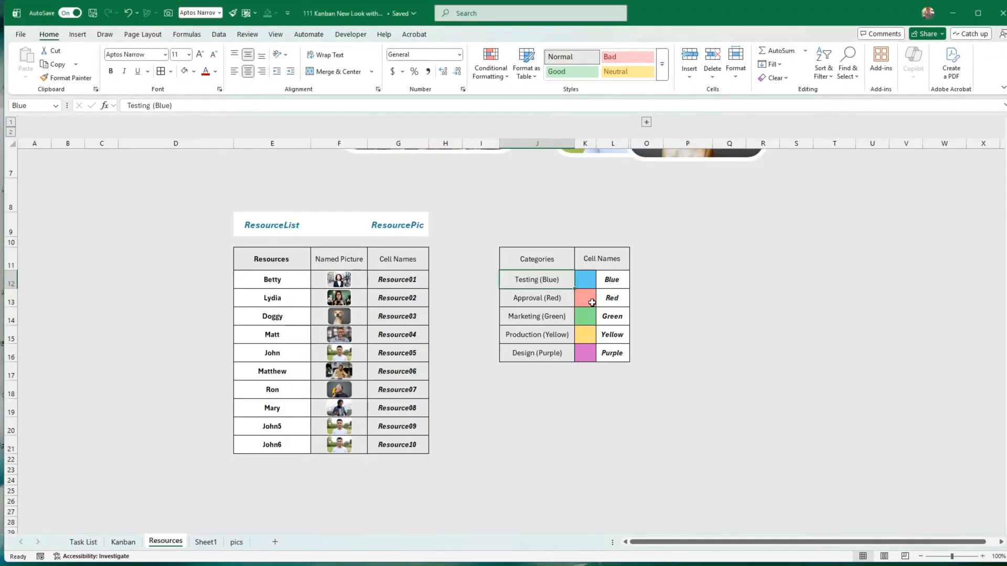
left_click_drag(548, 279, 546, 351)
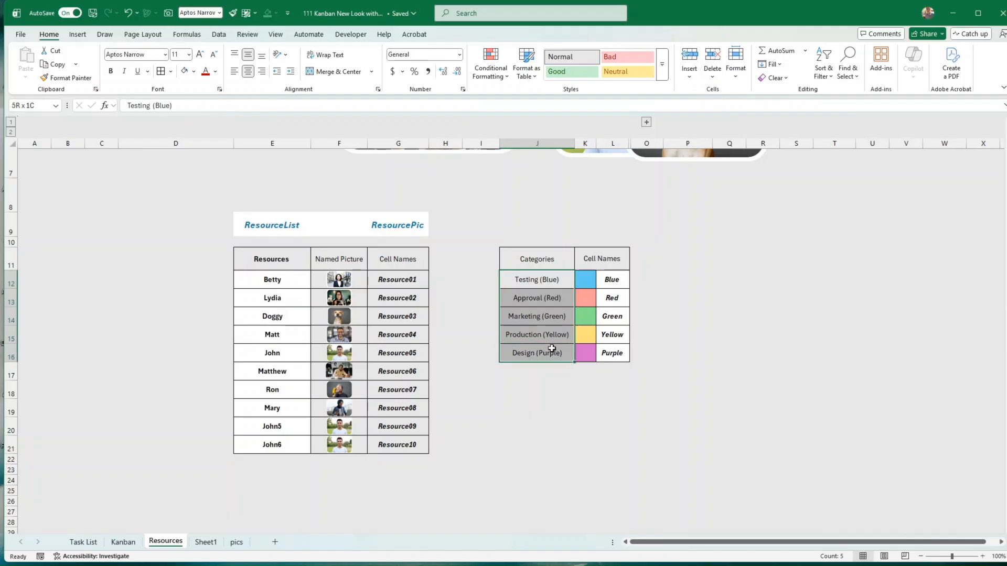
left_click(550, 281)
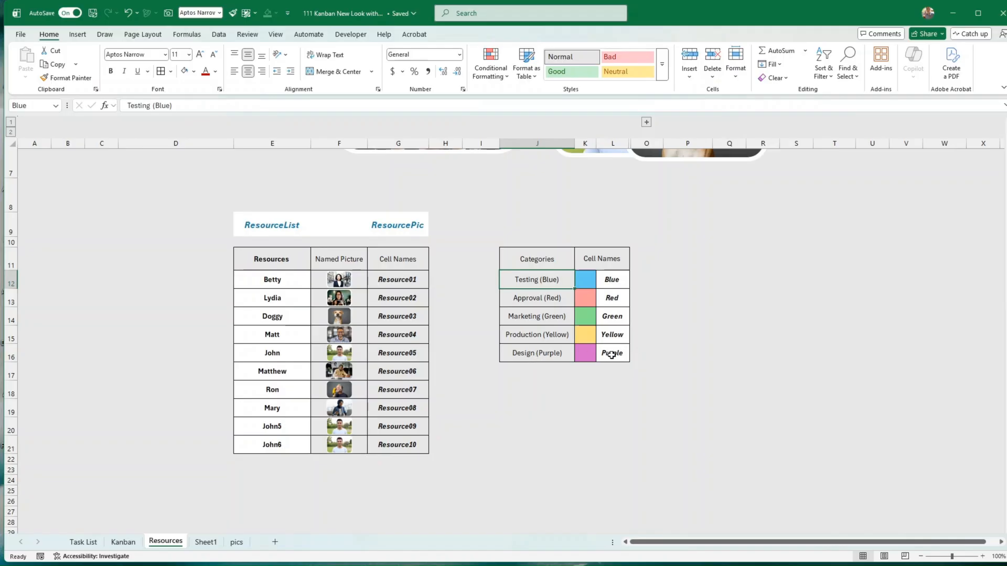
left_click_drag(527, 285, 533, 359)
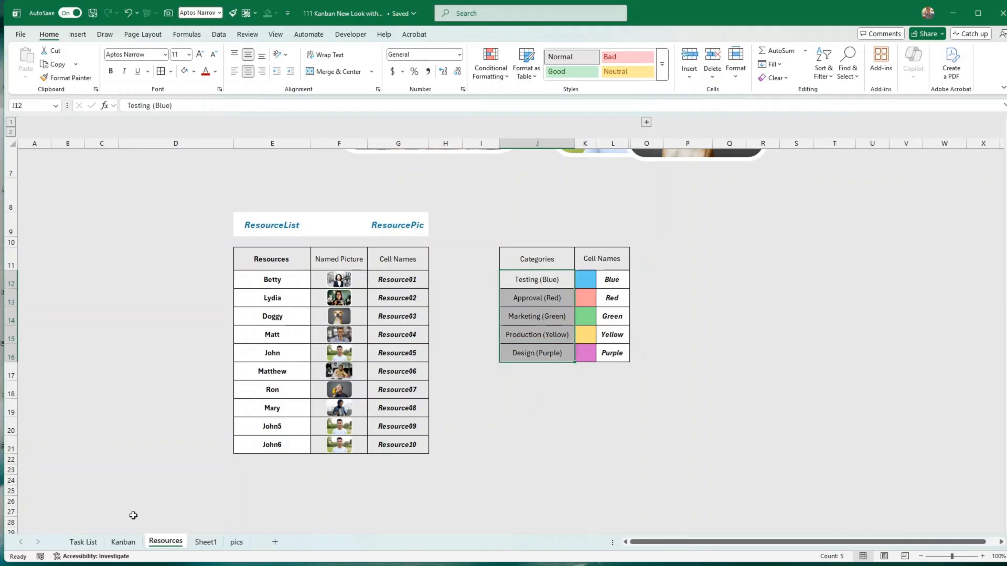
Step: Open the conditional formatting options for the merged colour bar G5:G11 on the Kanban sheet
left_click(128, 543)
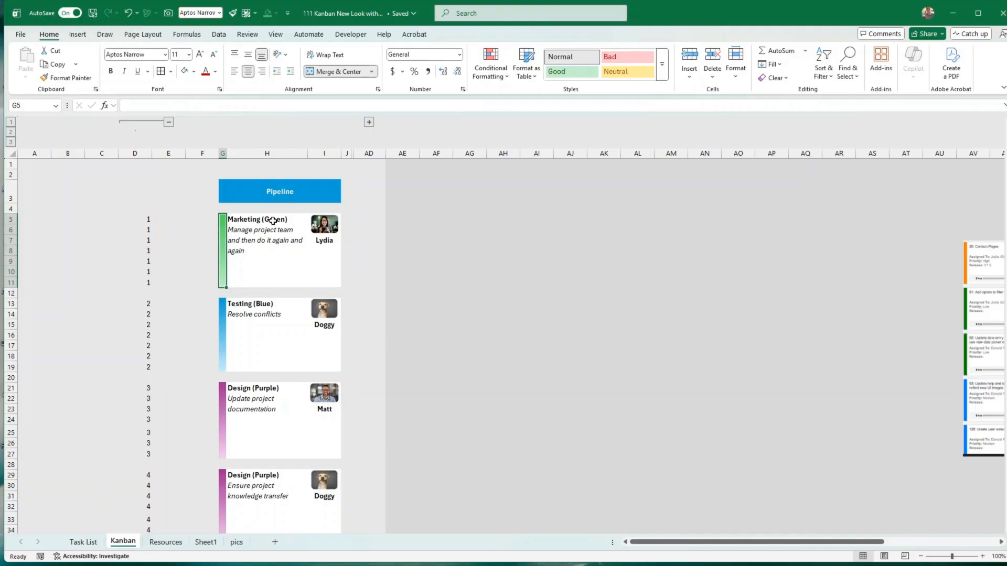
left_click(493, 76)
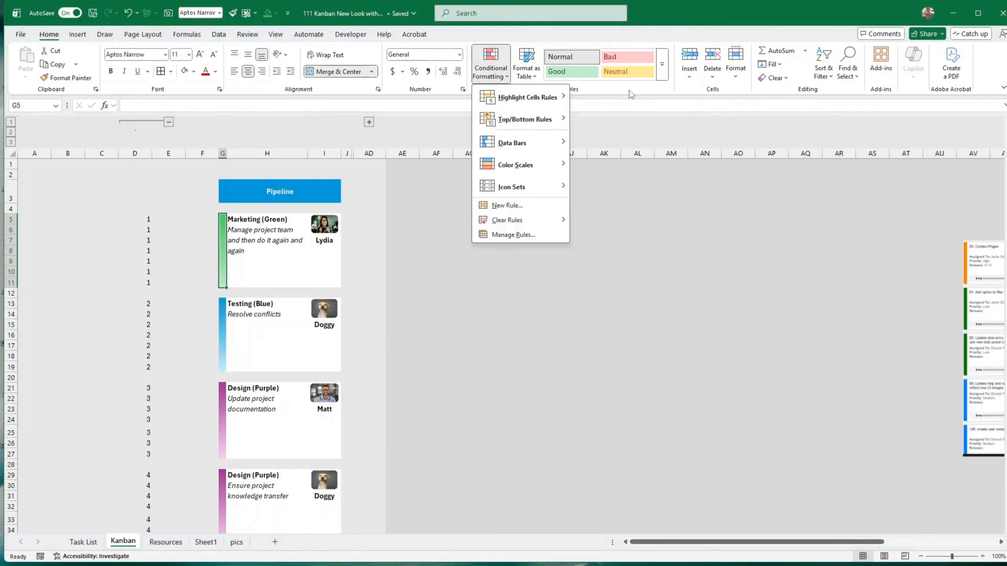
Step: Open the conditional formatting rules for cell G5 and inspect the formula and format of the =H5=Red rule
left_click(513, 235)
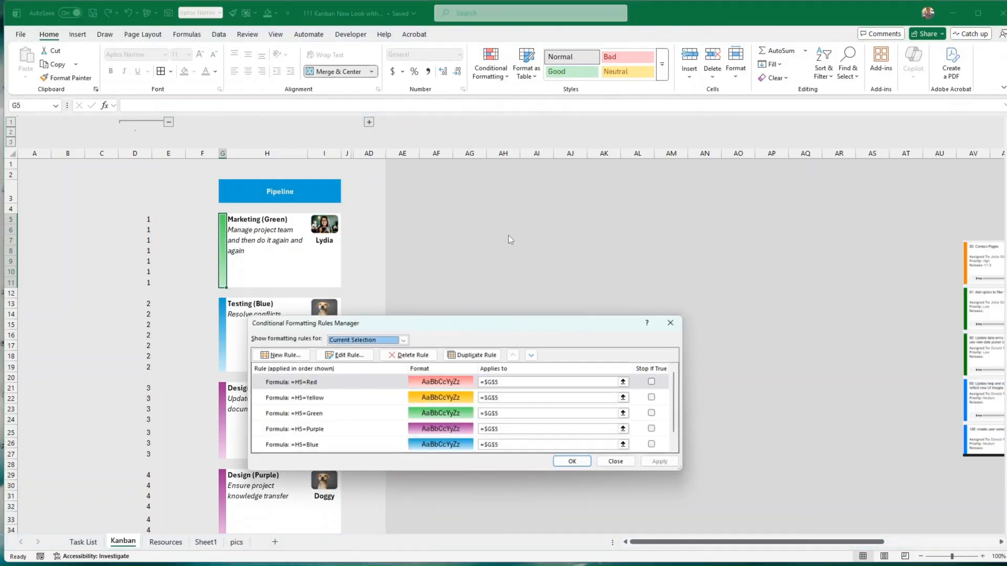
left_click(305, 382)
left_click(341, 358)
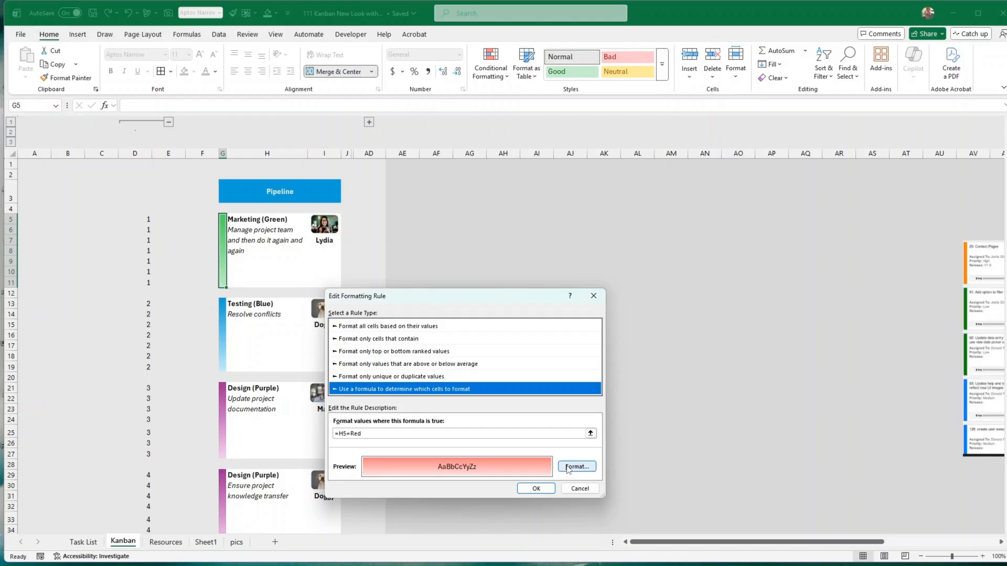
left_click(580, 489)
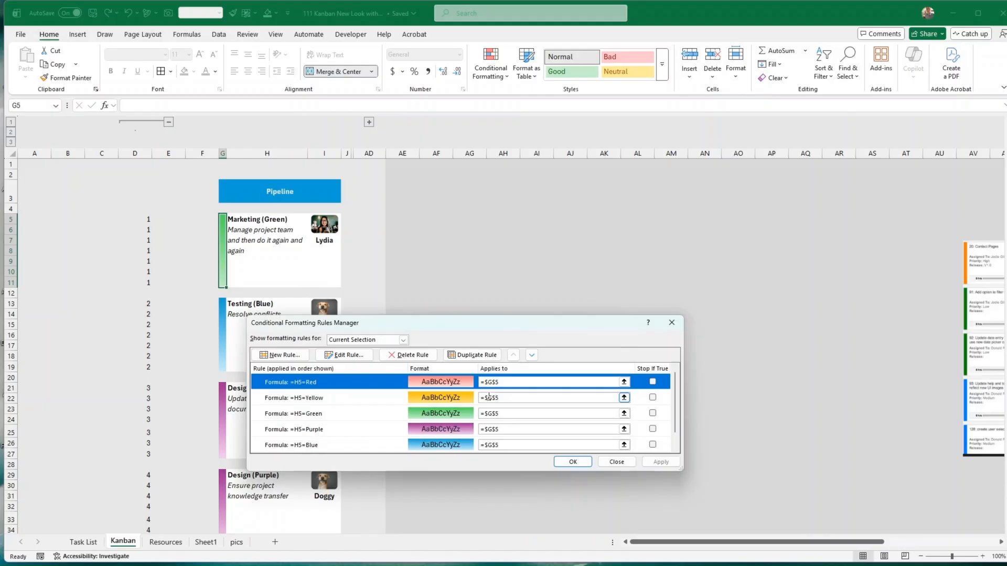
left_click(353, 412)
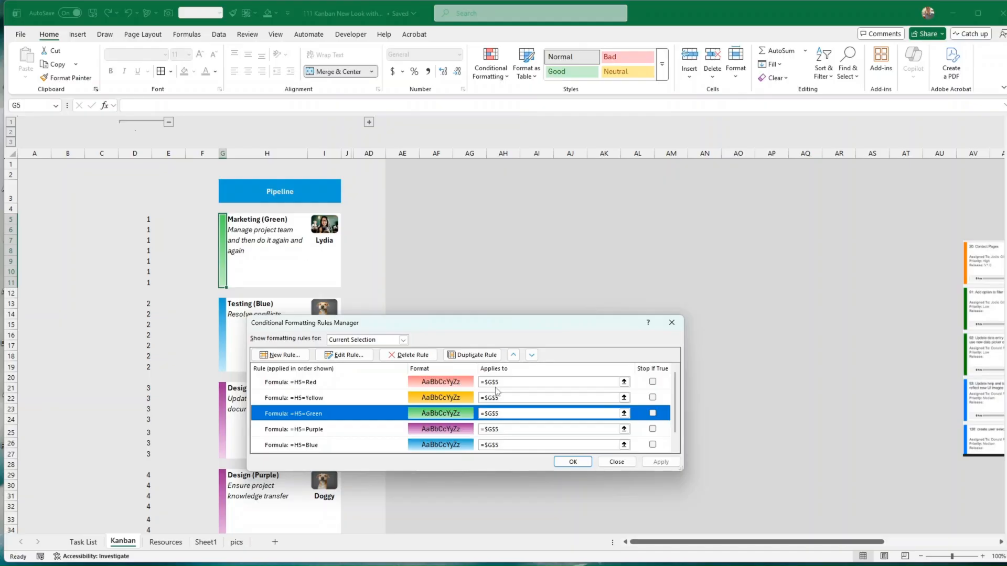
Step: Open the two-colour gradient fill effects used by the =H5=Red rule
left_click(453, 383)
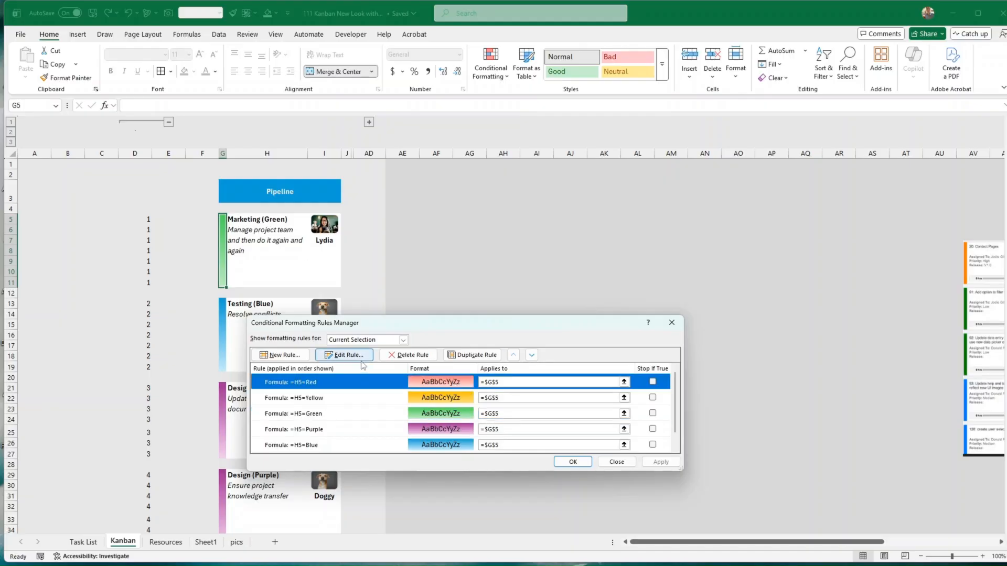
left_click(340, 357)
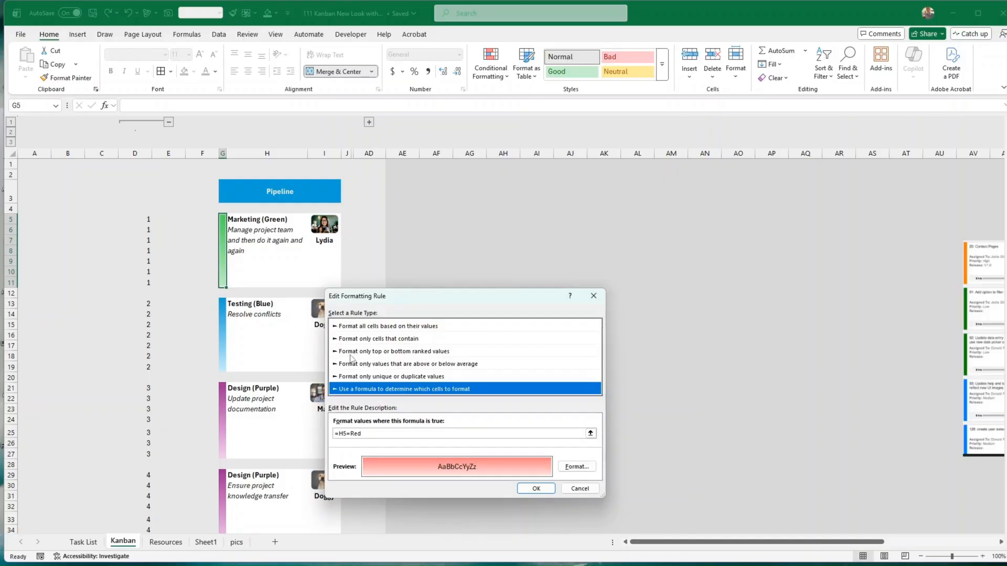
left_click(577, 467)
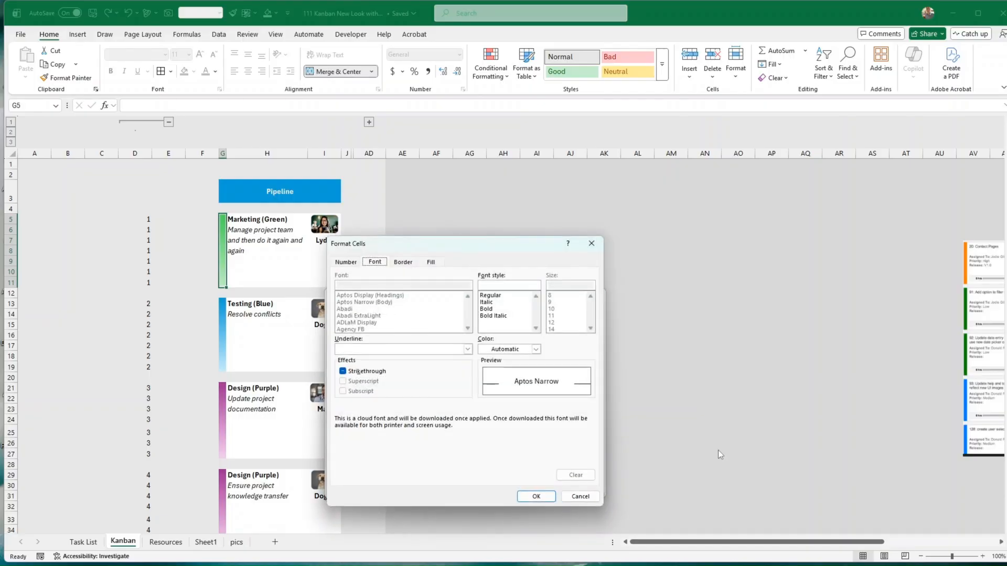
left_click(431, 262)
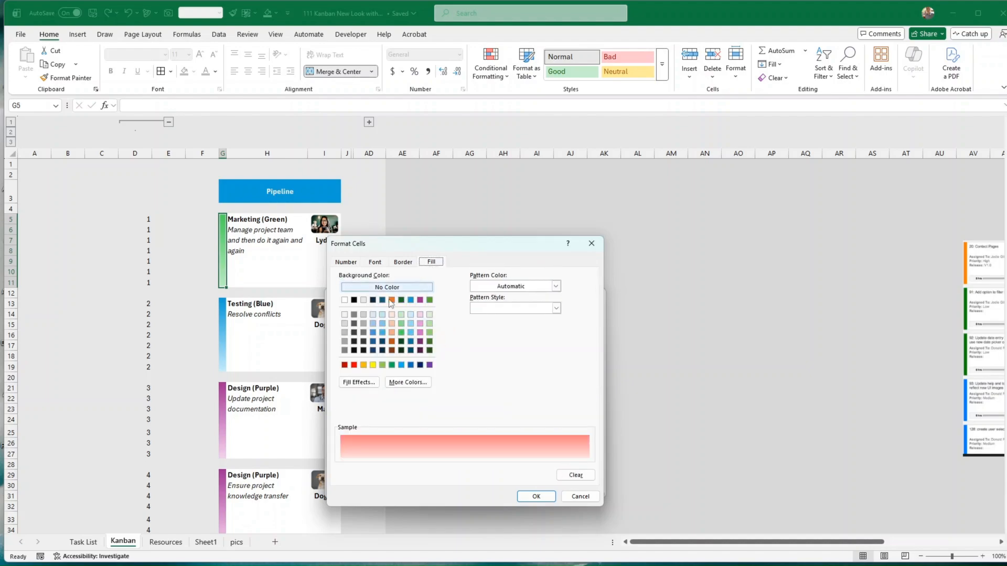
left_click(360, 383)
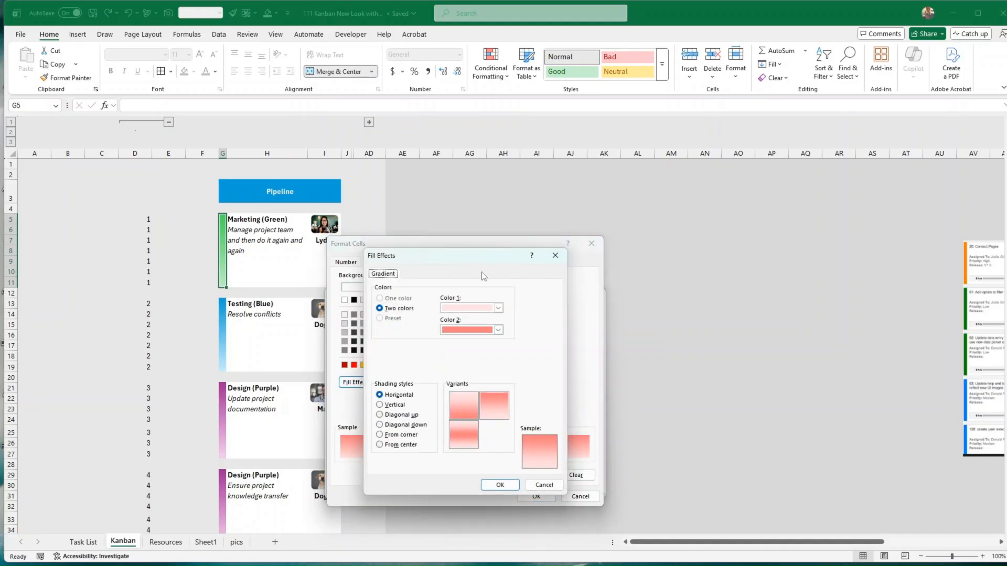
left_click_drag(474, 256, 490, 181)
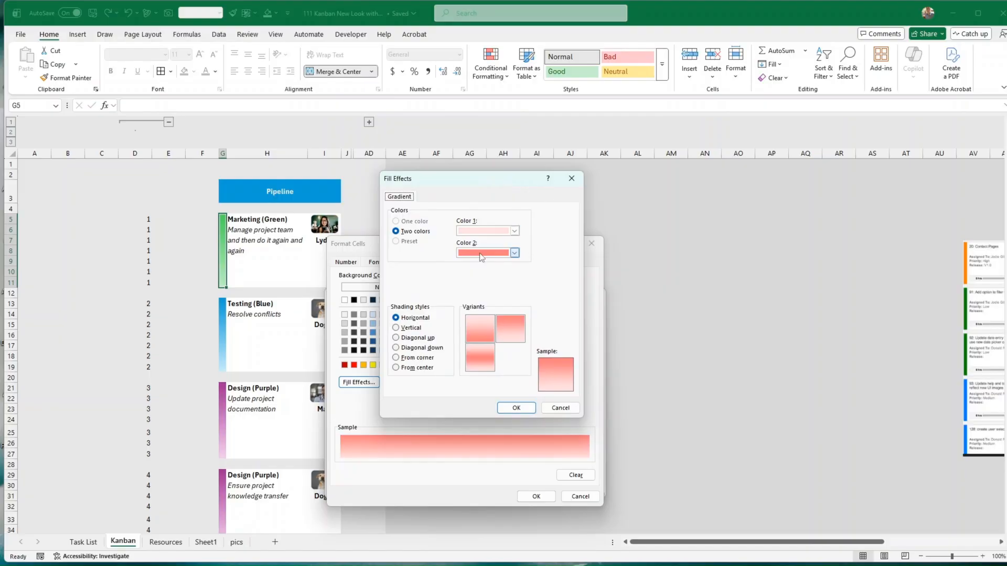
Step: Try standard red as the gradient's Color 2, and lighten it to the custom colour #FF9797
left_click(514, 253)
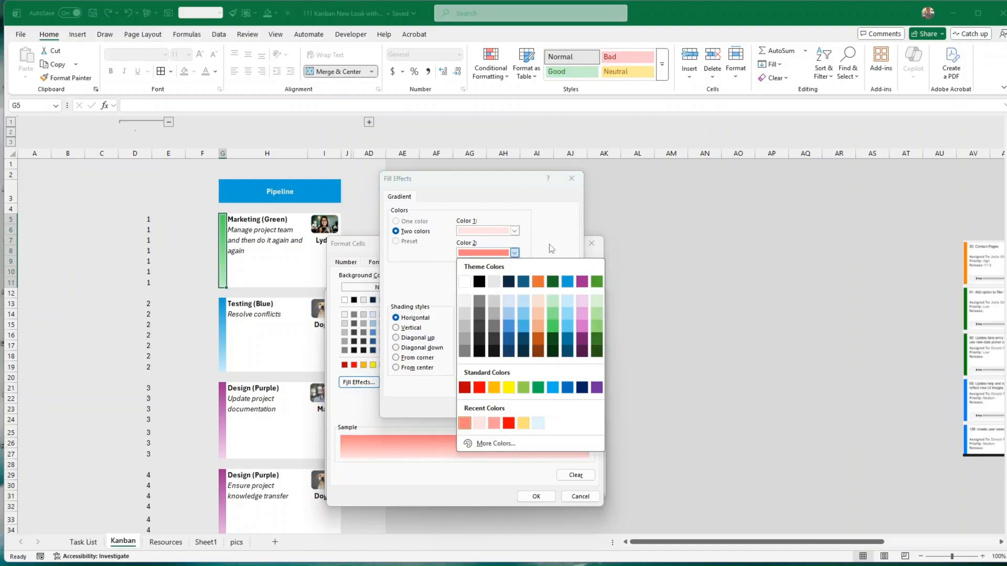
left_click(480, 388)
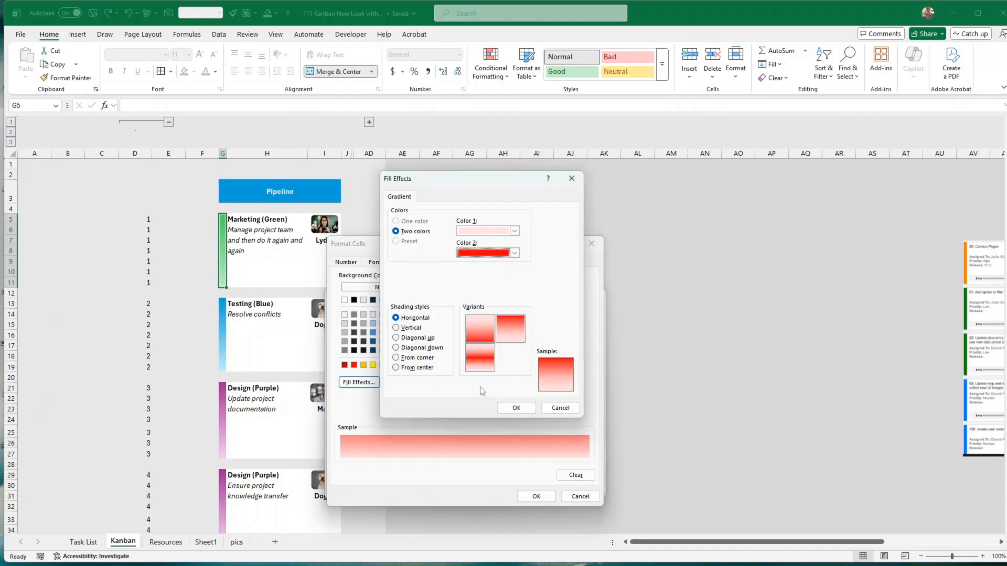
left_click(514, 252)
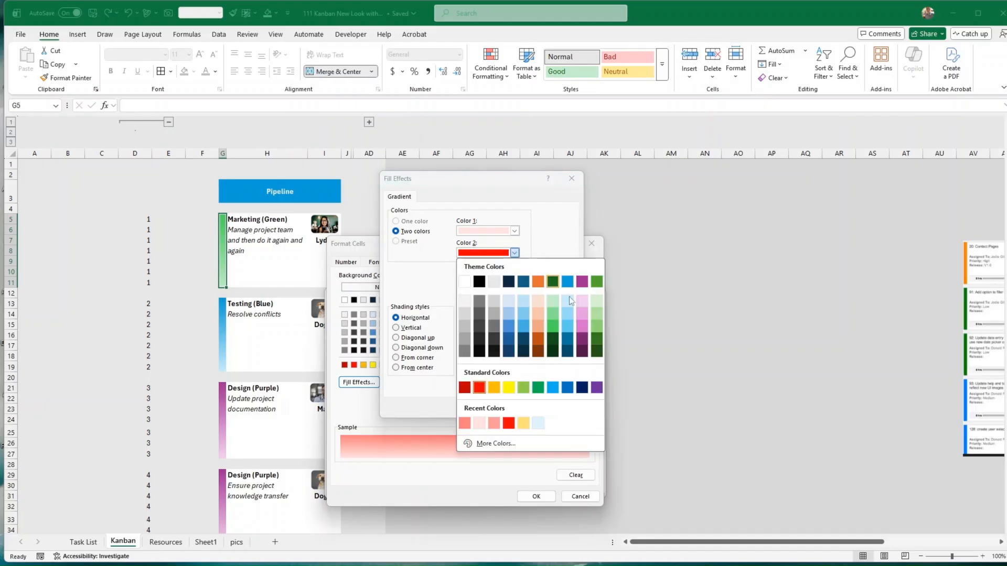
left_click(496, 443)
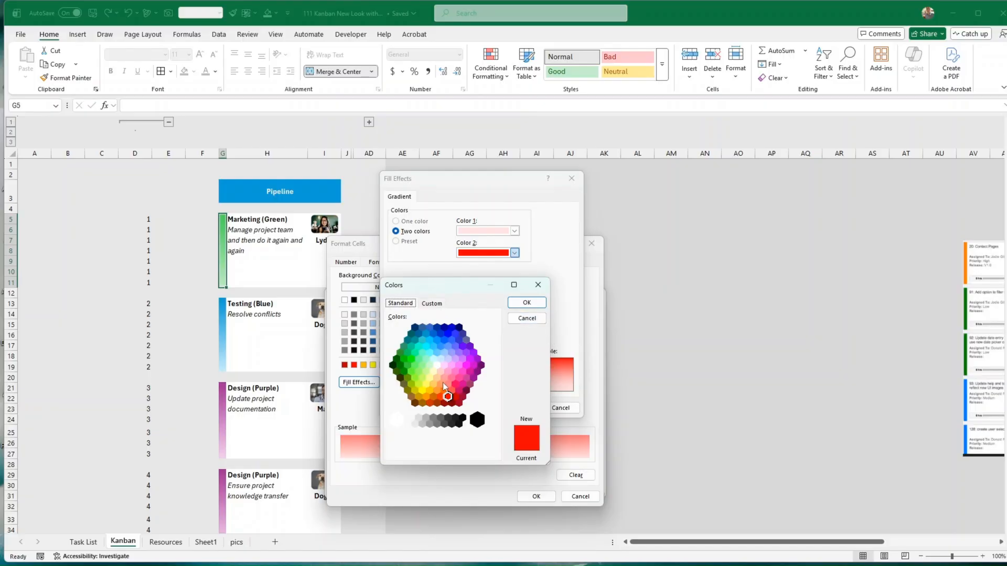
left_click(432, 303)
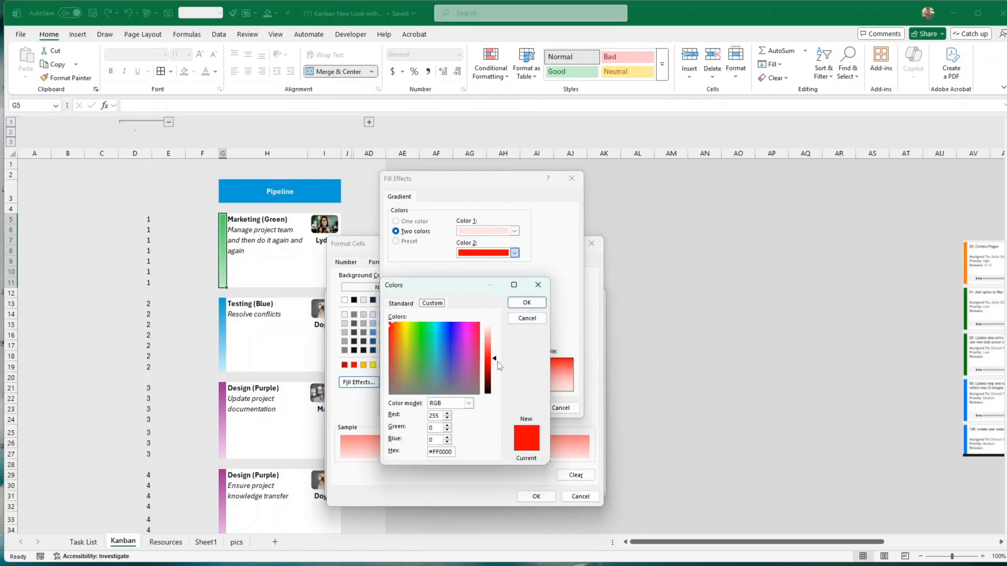
left_click_drag(495, 367, 495, 340)
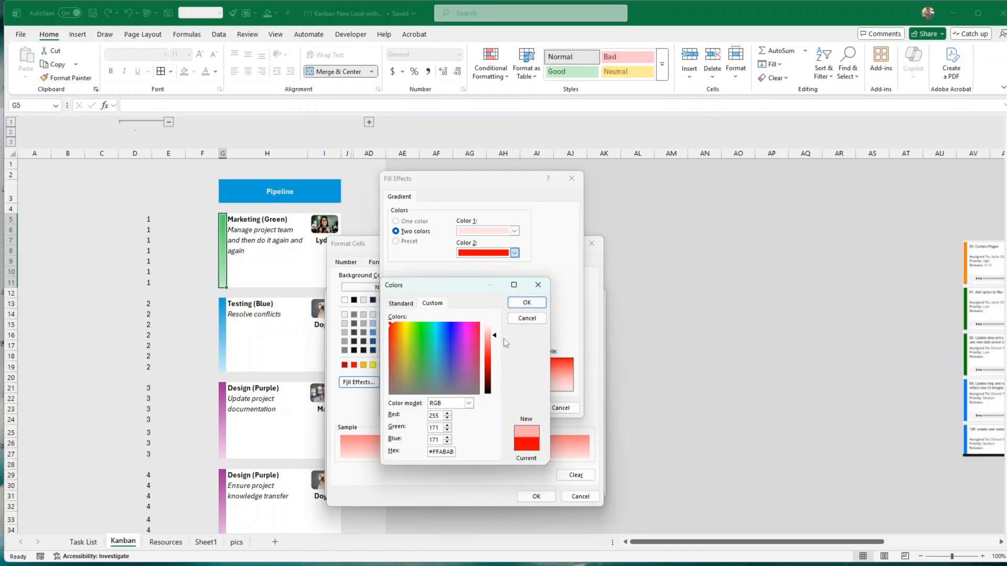
left_click_drag(495, 338, 496, 340)
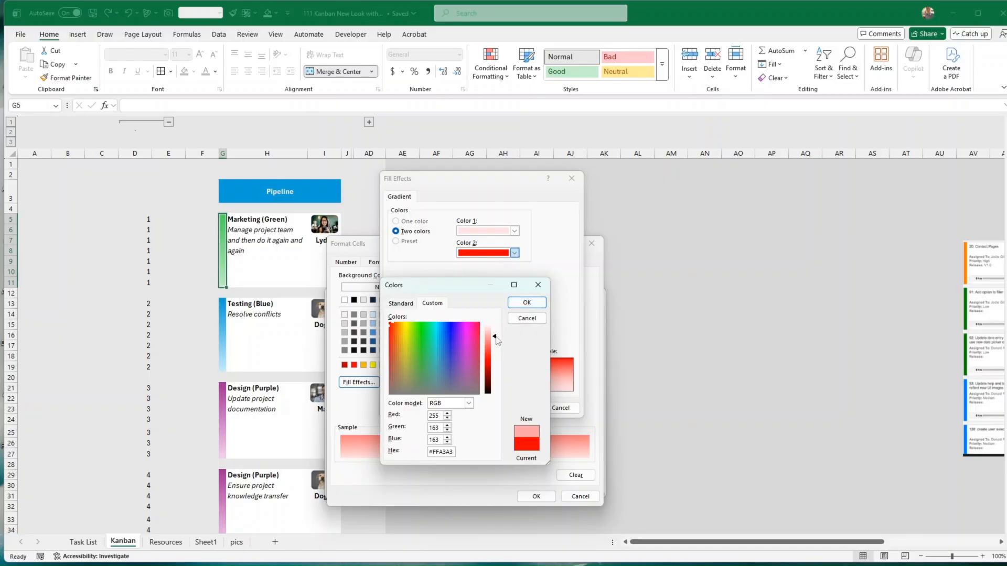
left_click(526, 302)
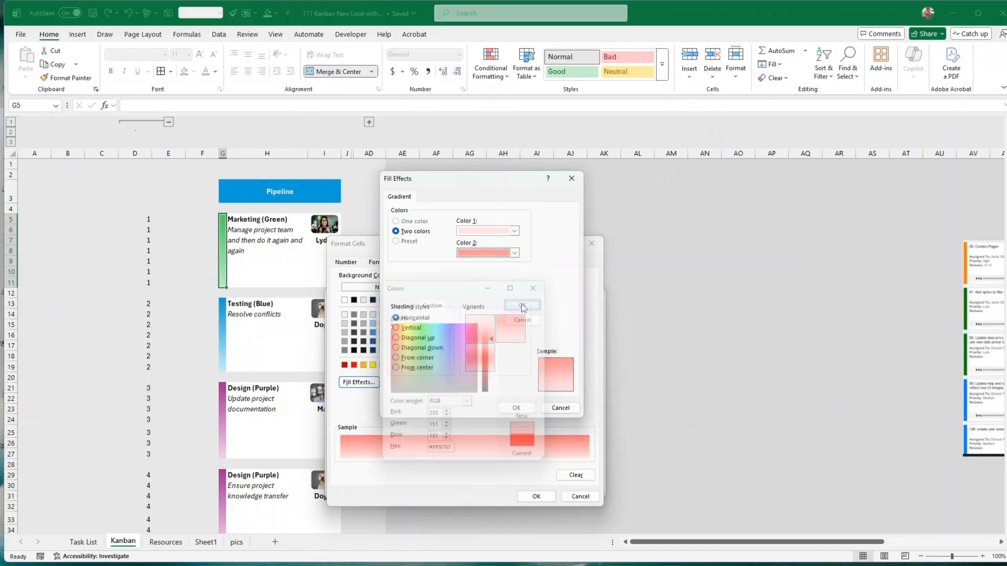
Step: Check the Color 1 choices, close the gradient settings, and discard the format changes to the =H5=Red rule
left_click(497, 231)
left_click(550, 218)
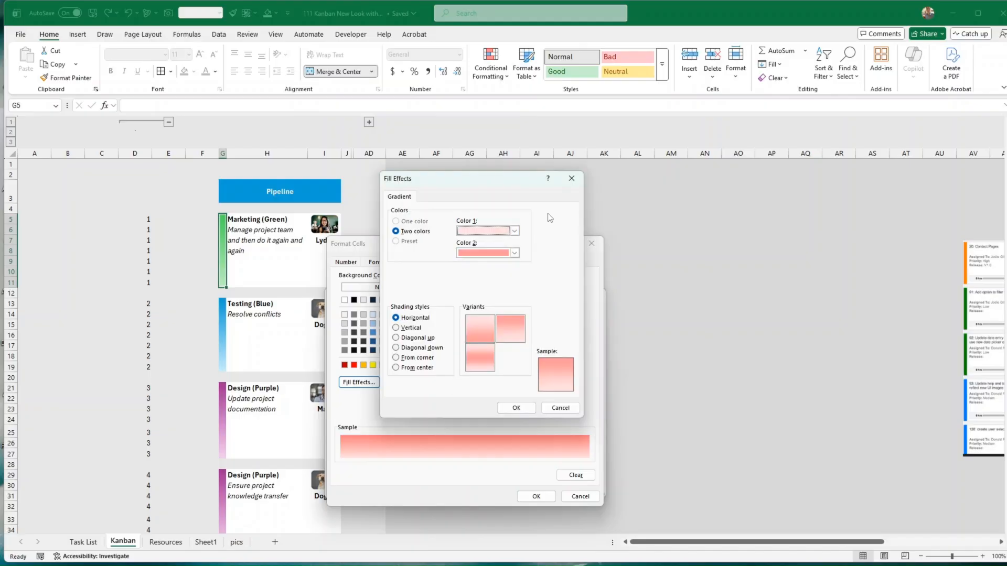
left_click(519, 410)
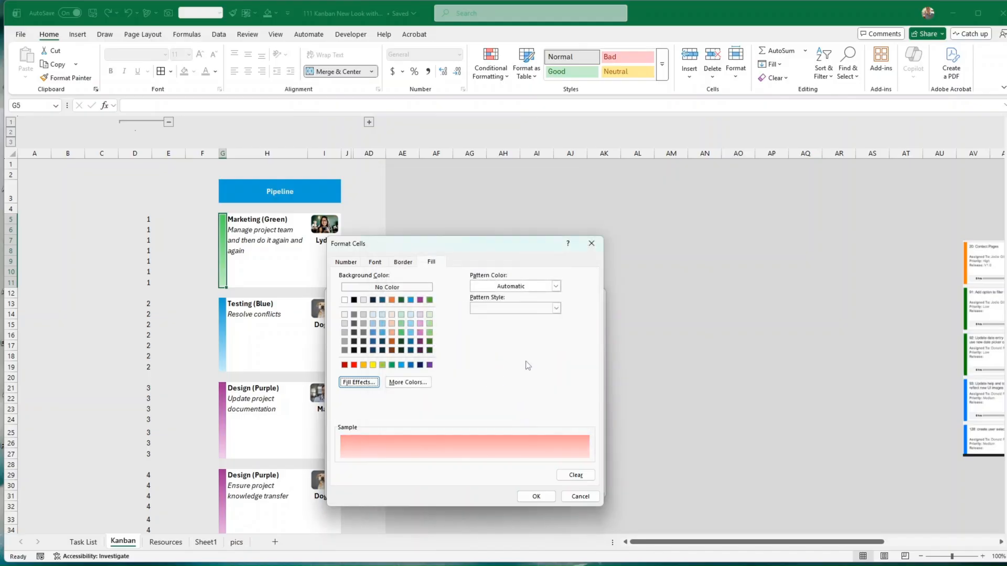
left_click(580, 497)
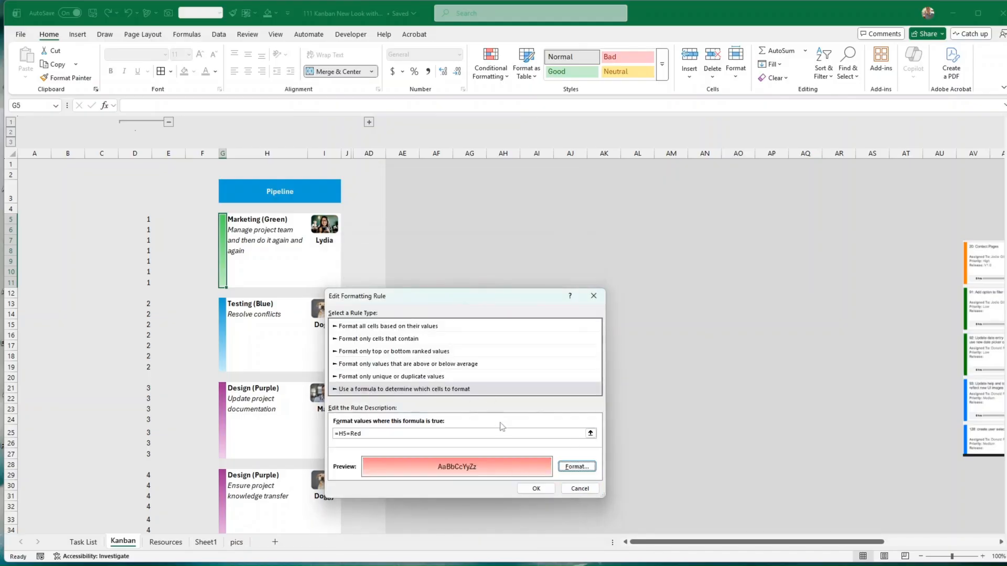
left_click(579, 489)
Step: Examine Color 1 and Color 2 of the gradient fill in the =H5=Yellow rule, leaving the rule without saving changes
left_click(397, 400)
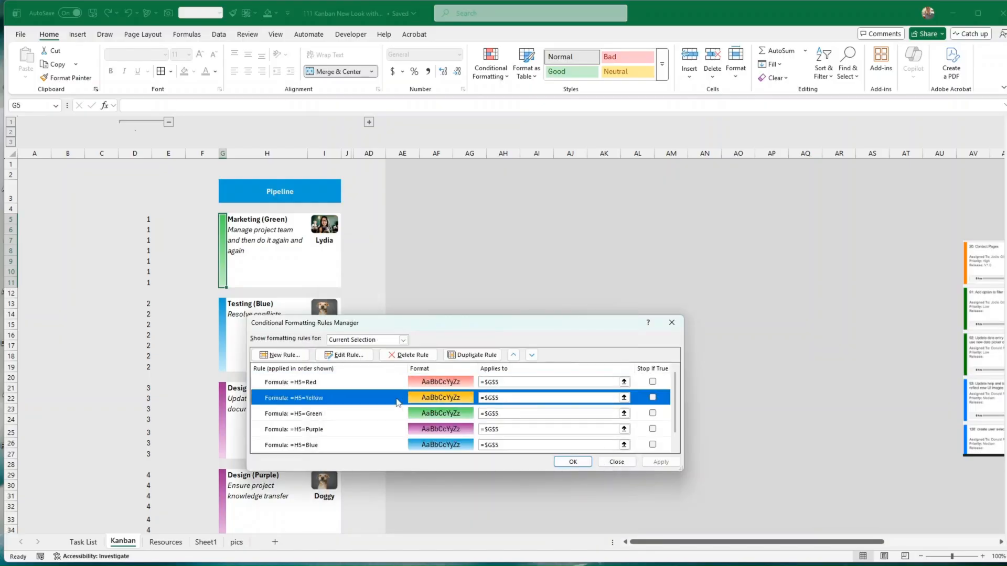
left_click(323, 356)
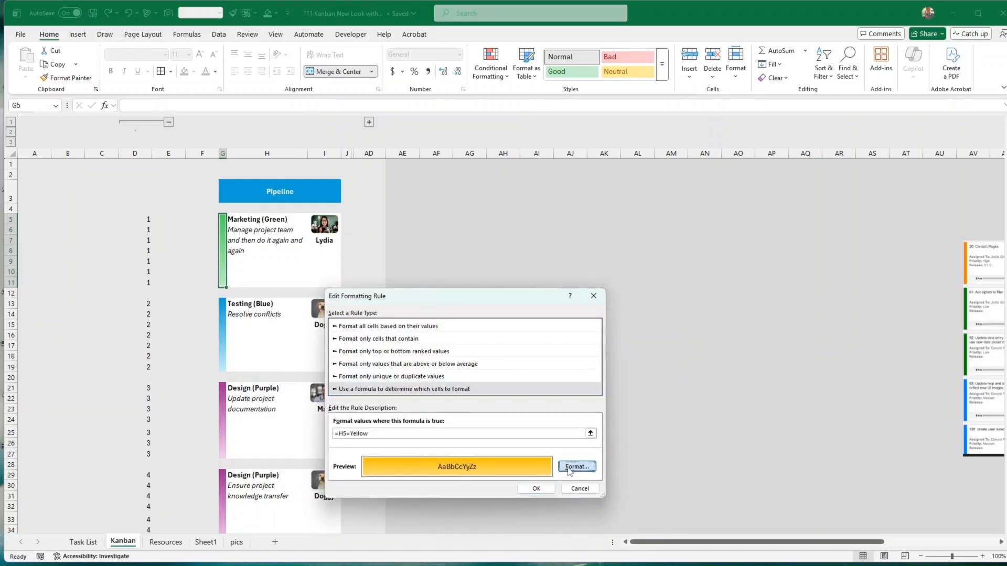
left_click(570, 468)
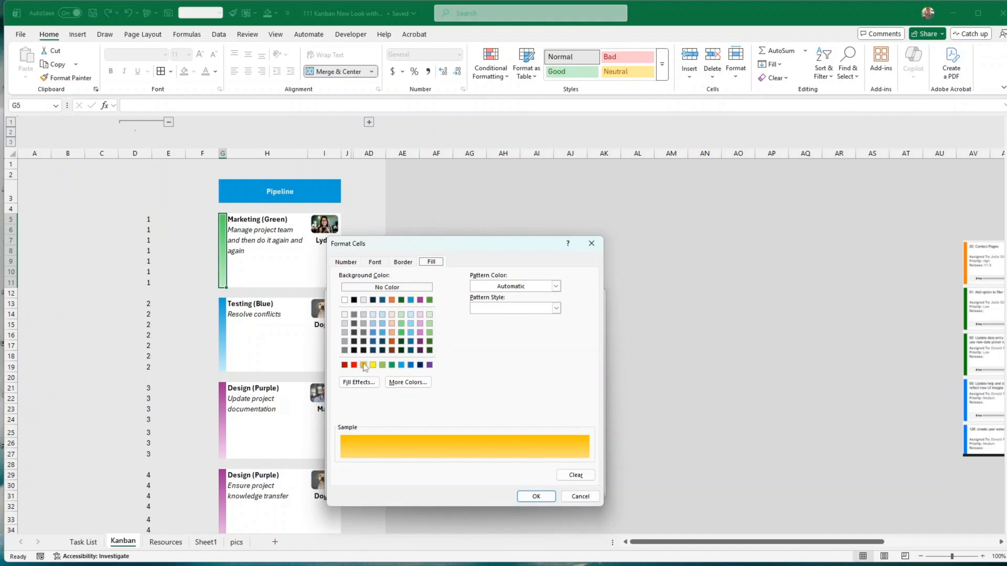
left_click(358, 383)
left_click(478, 332)
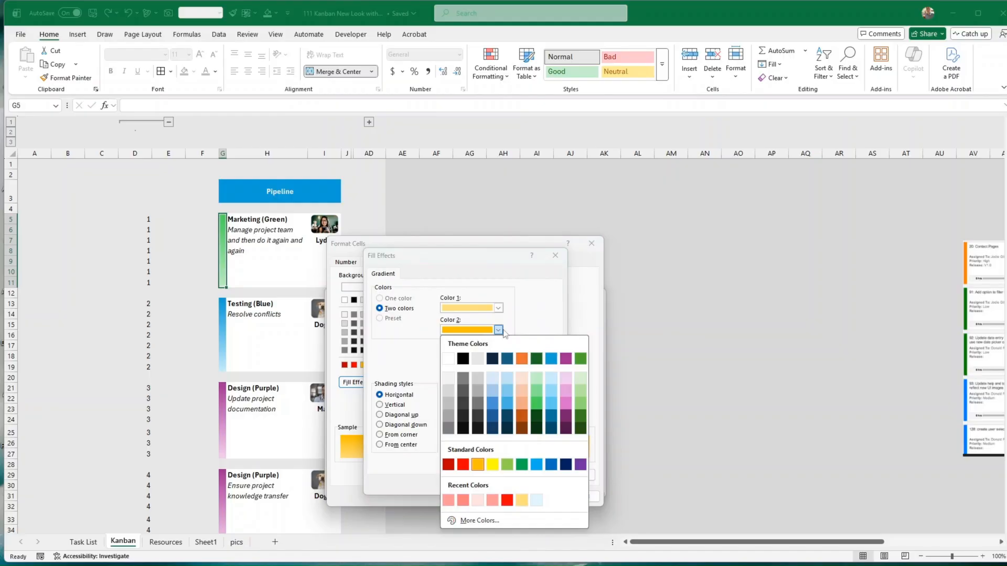
left_click(498, 330)
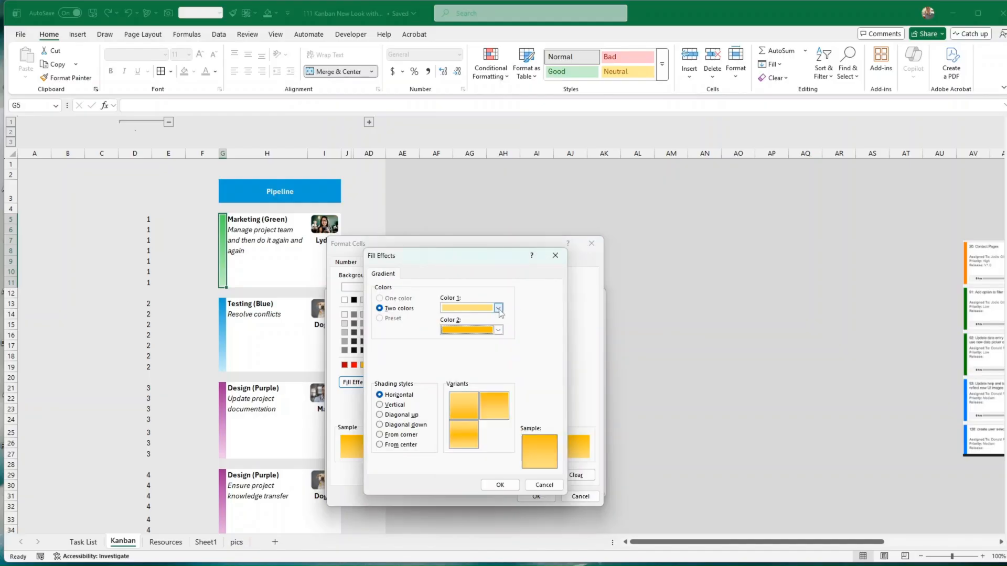
left_click(498, 309)
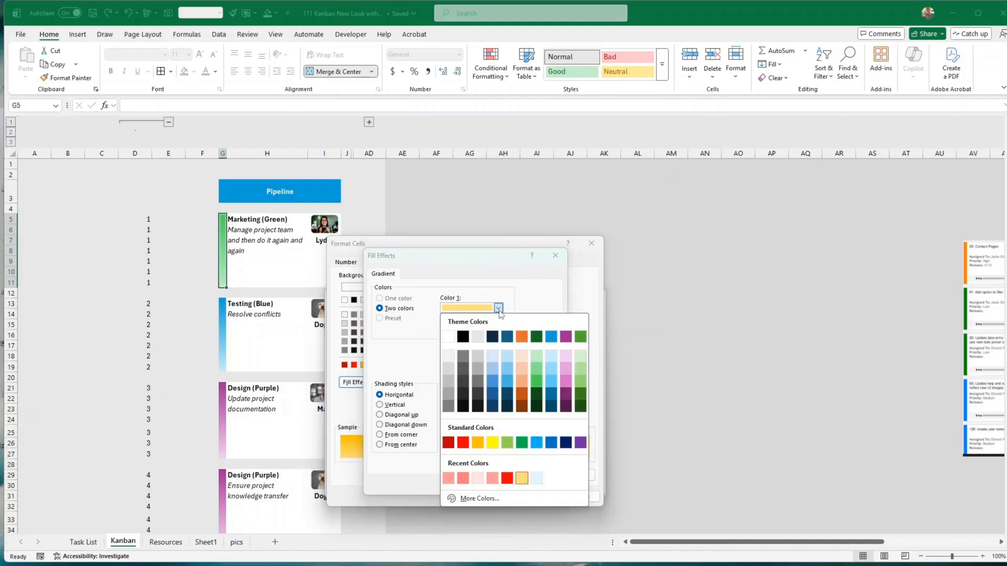
left_click(536, 299)
left_click(549, 485)
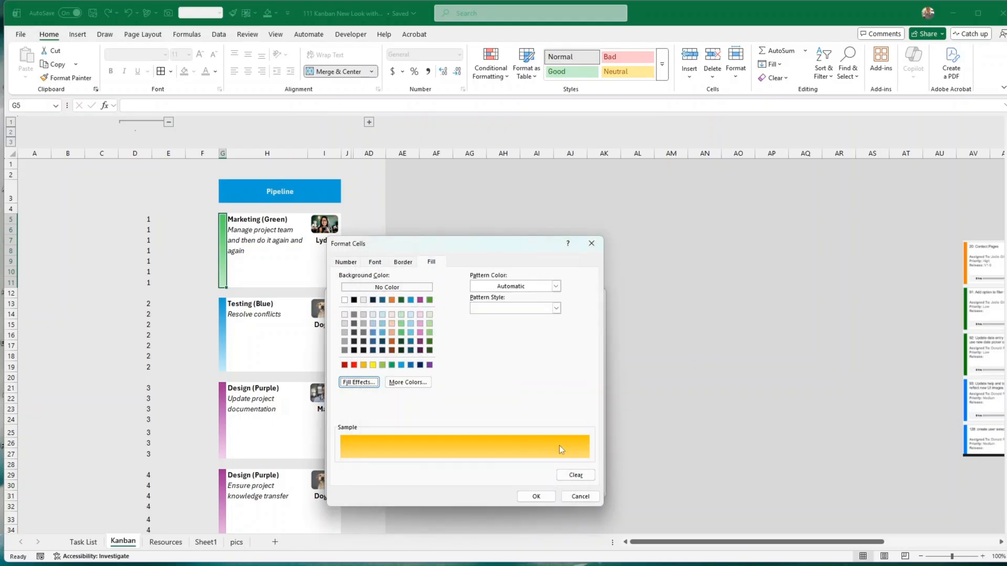
left_click(586, 498)
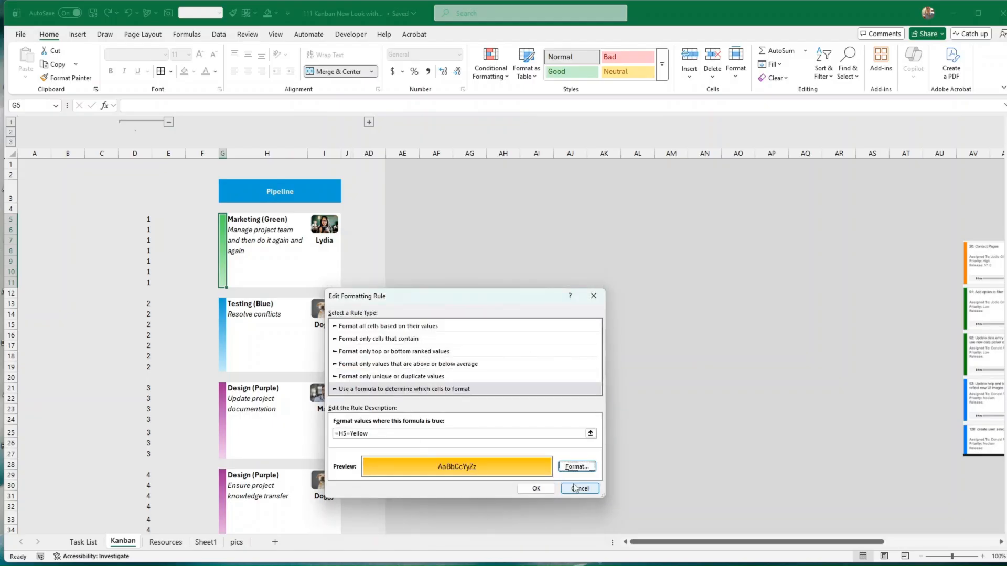
left_click(579, 491)
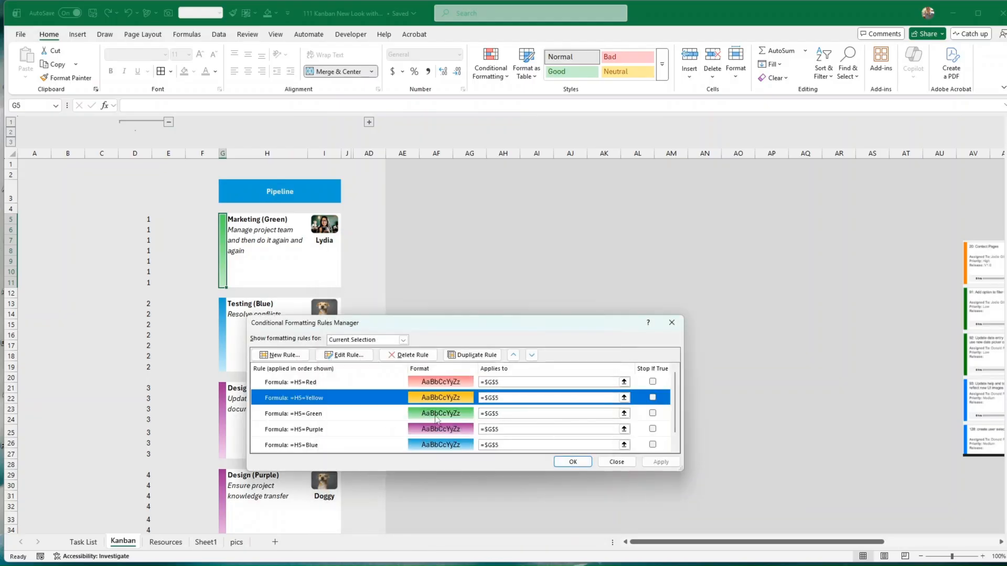
Step: Examine Color 1 and Color 2 of the gradient fill in the =H5=Green rule, leaving the rule without saving changes
left_click(420, 418)
left_click(346, 355)
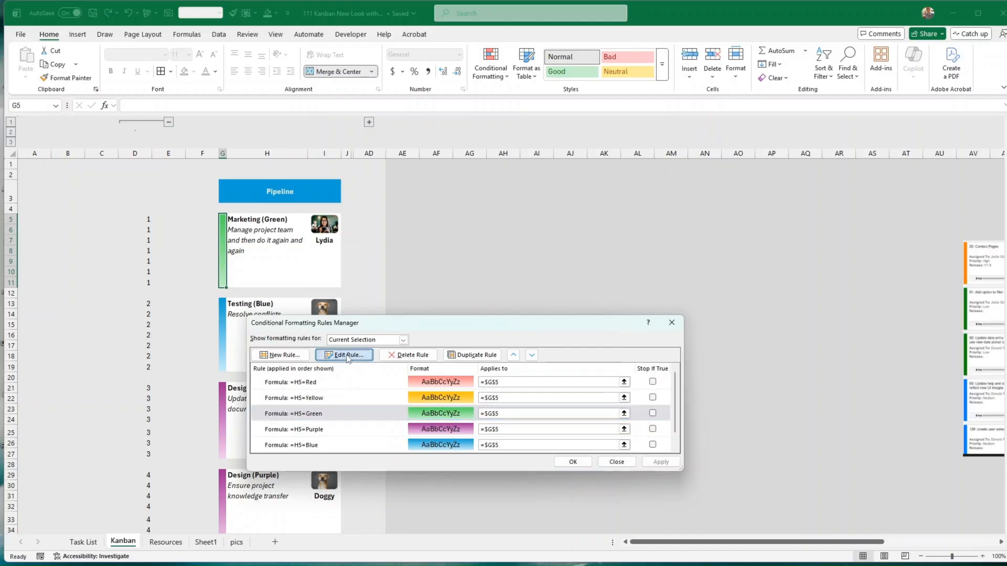
left_click(576, 466)
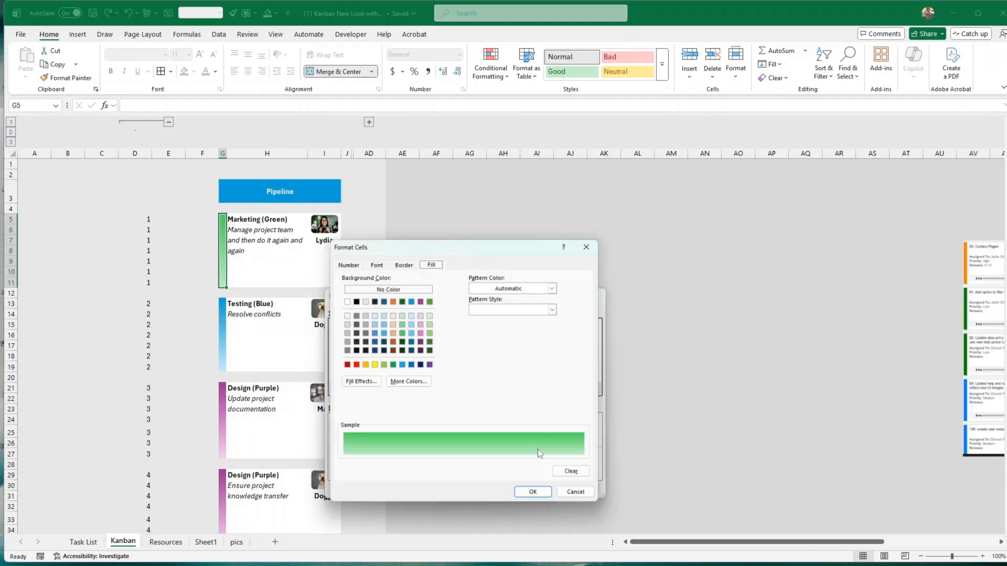
left_click(361, 384)
left_click(484, 309)
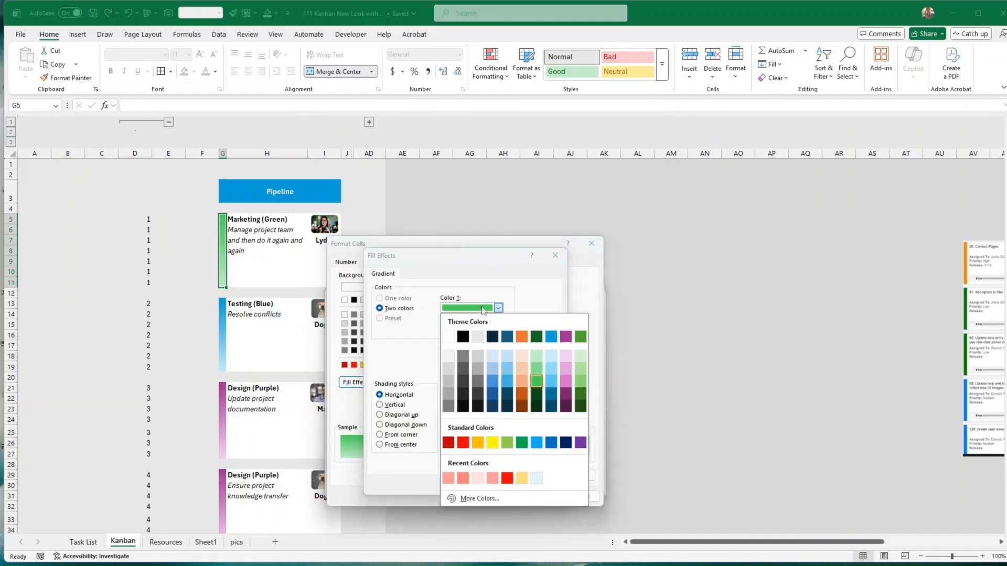
left_click(535, 383)
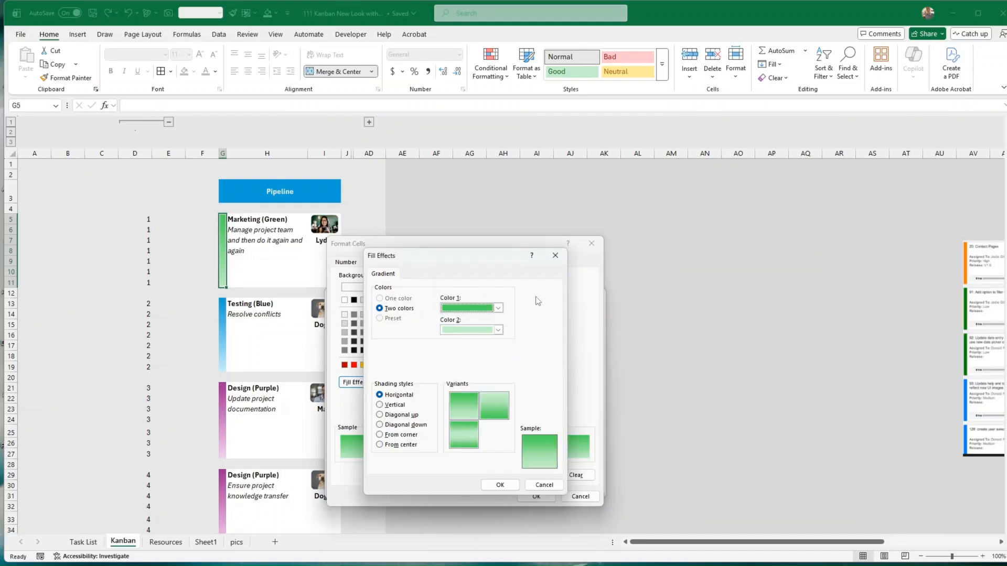
left_click(499, 330)
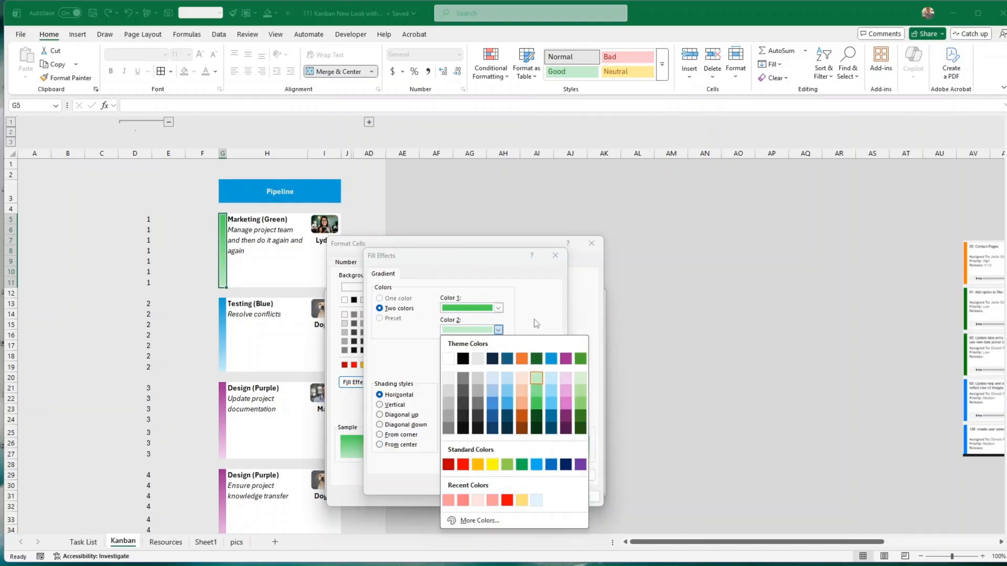
left_click(537, 378)
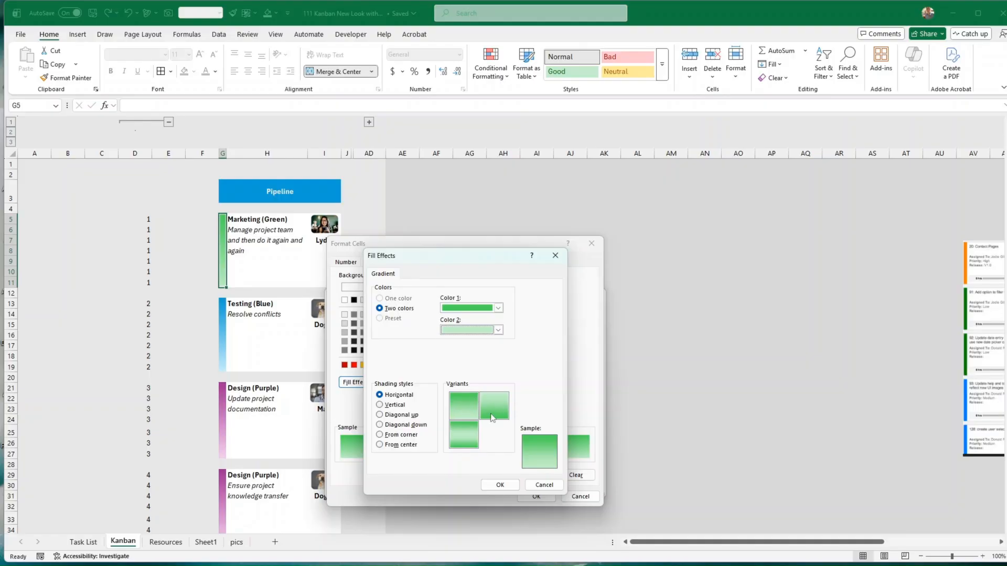
left_click(545, 486)
left_click(579, 497)
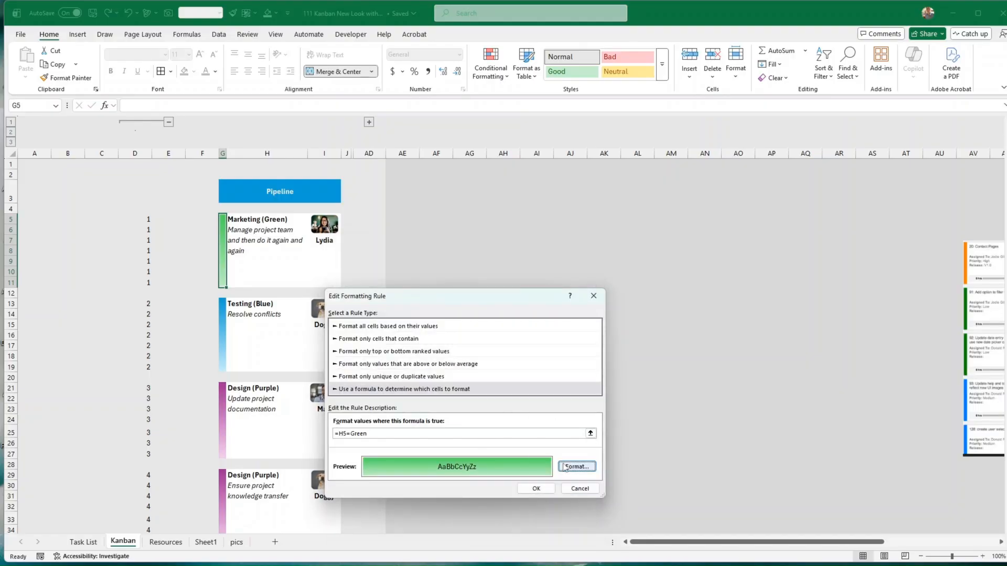
left_click(577, 467)
Step: Open the two-colour gradient fill effects of the =H5=Purple rule and check the Color 1 choice
left_click(439, 430)
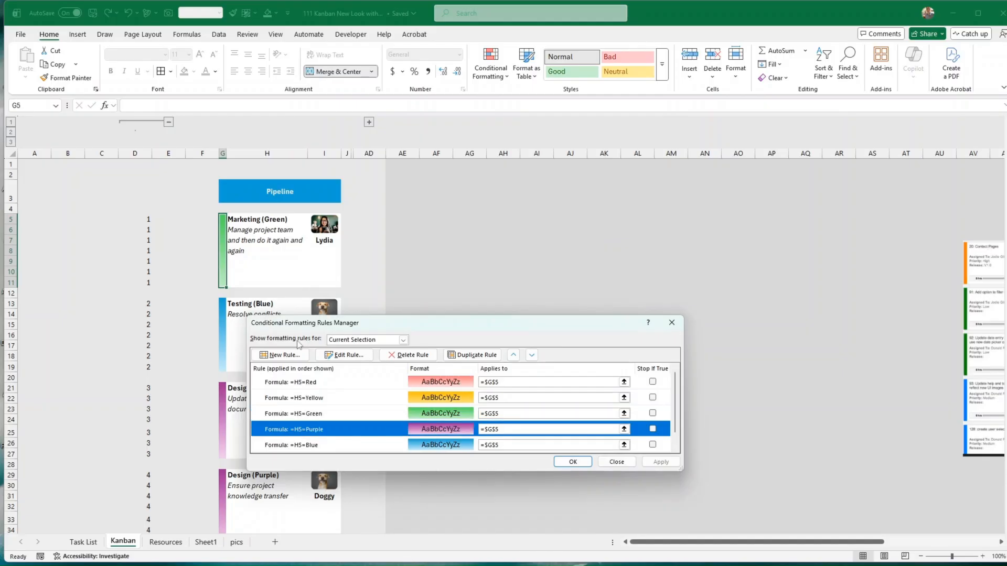
left_click(346, 355)
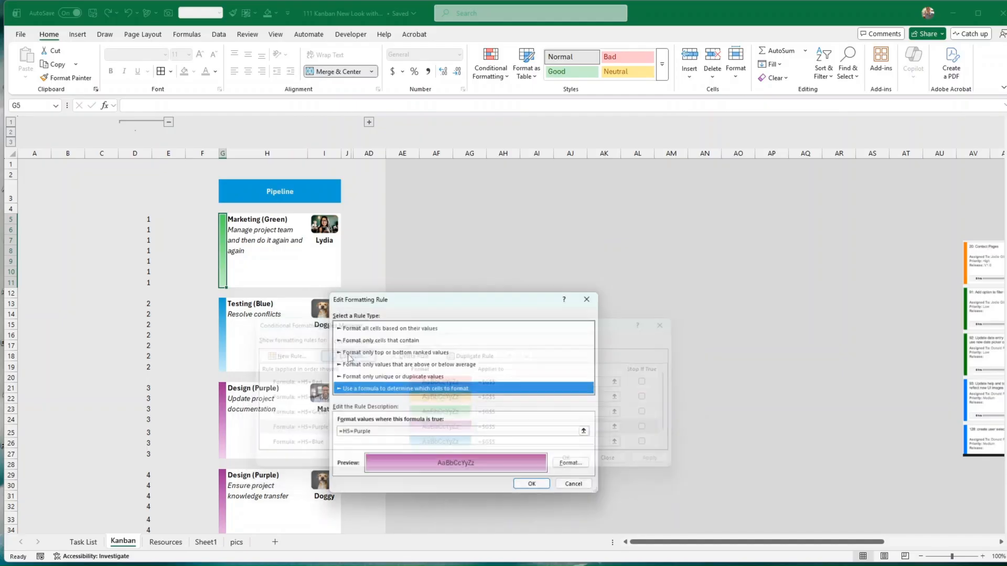
left_click(575, 466)
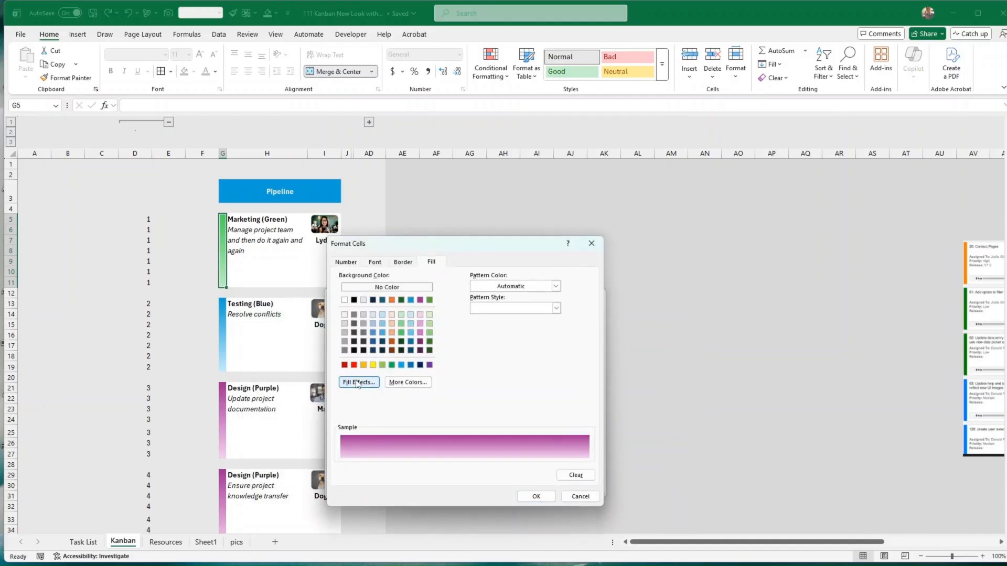
left_click(358, 383)
left_click(498, 308)
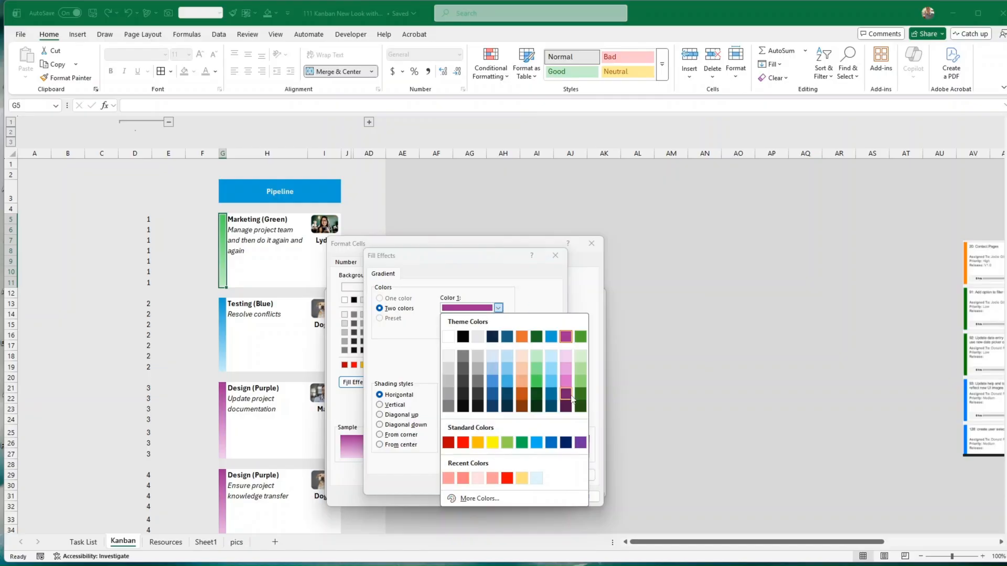
left_click(566, 337)
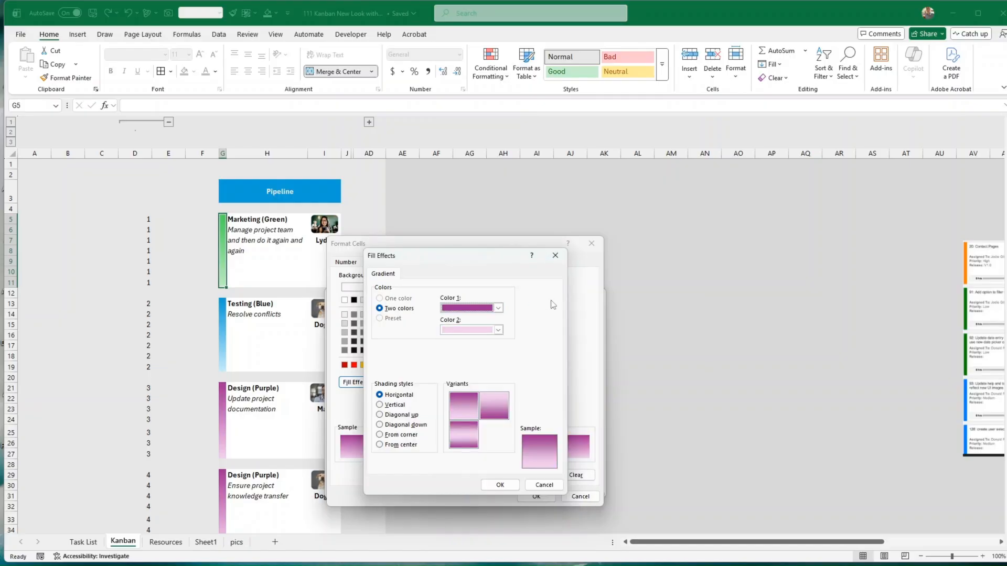
Step: Check the gradient's Color 2 choice in the =H5=Purple rule, and leave the rule without saving changes
left_click(498, 330)
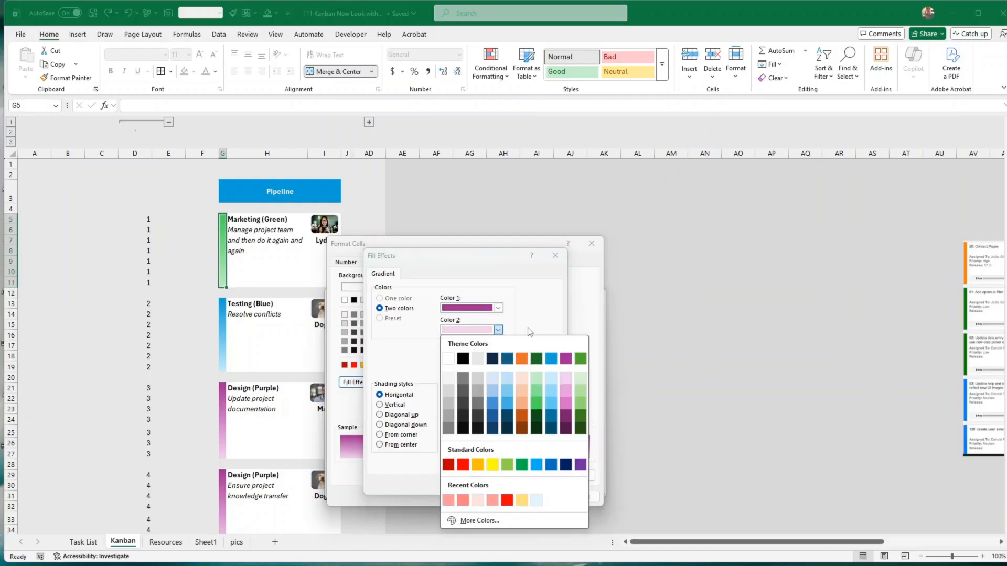
left_click(565, 378)
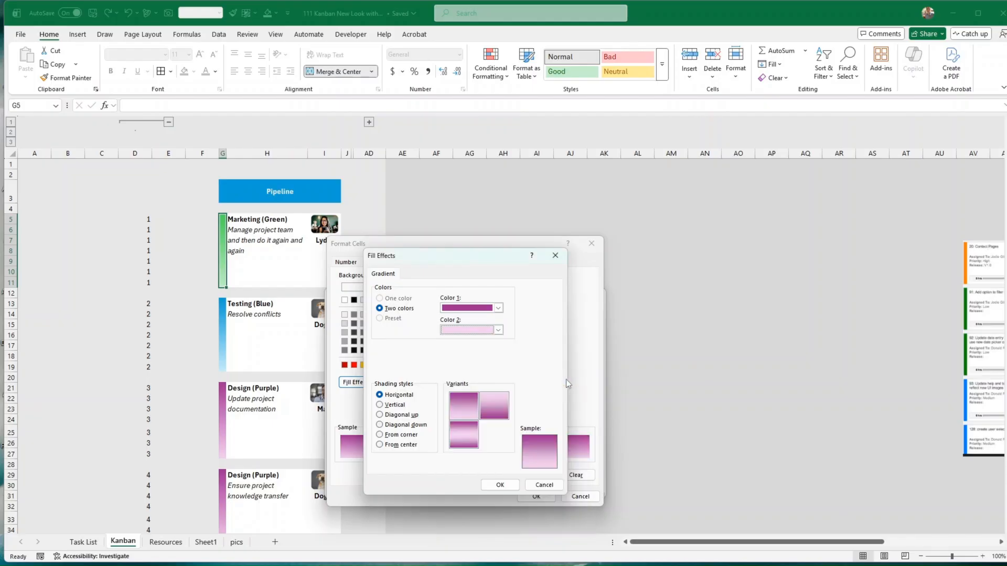
left_click(498, 330)
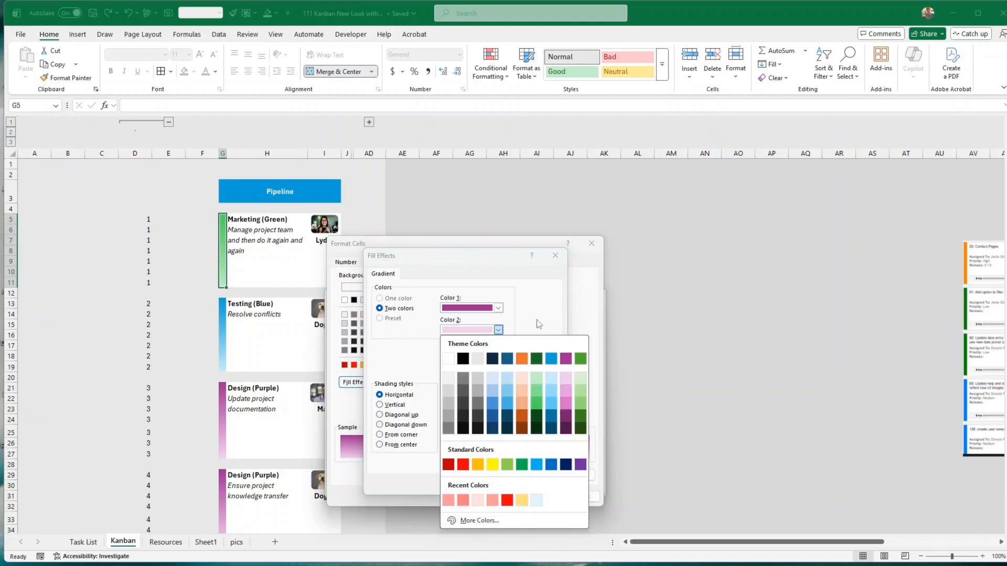
left_click(565, 379)
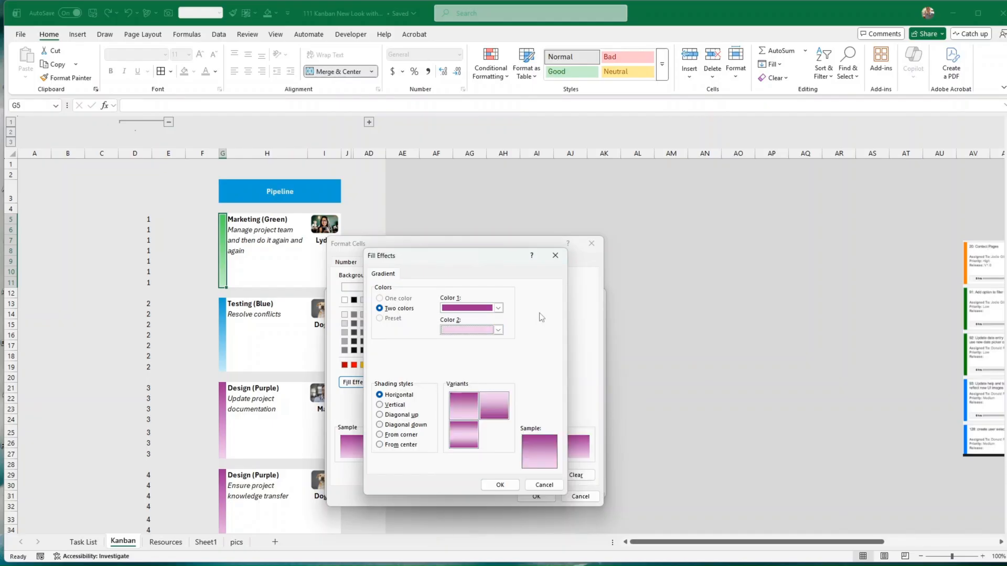
left_click(540, 485)
left_click(586, 498)
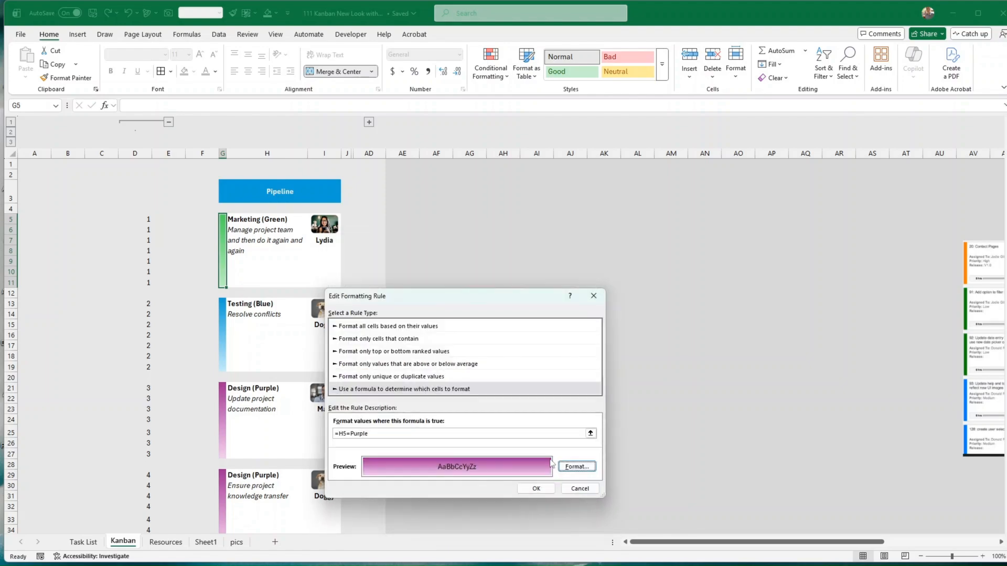
left_click(580, 488)
Step: Examine Color 1 and Color 2 of the gradient fill in the =H5=Blue rule, cancel the rule edit and close the rules manager
left_click(325, 447)
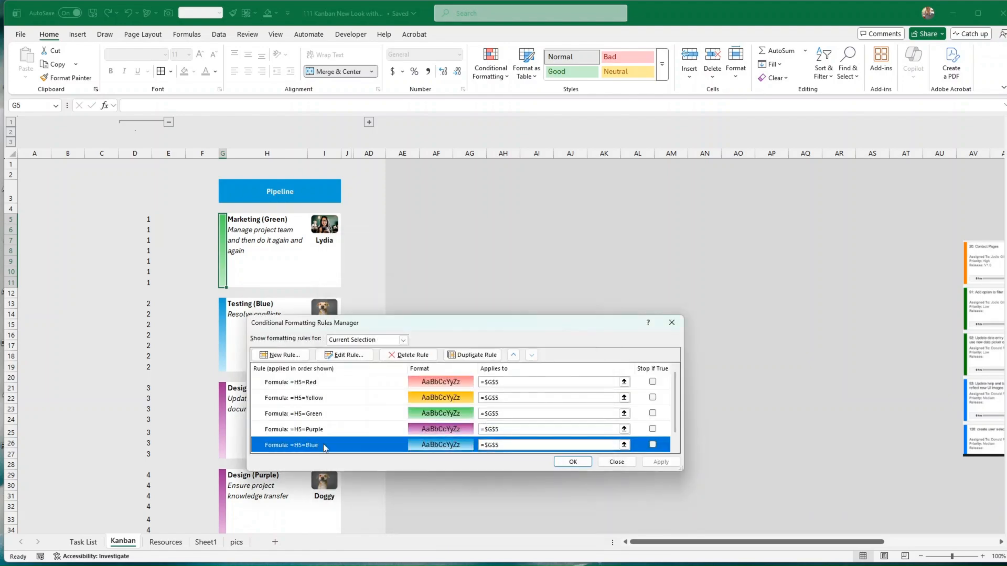
left_click(344, 353)
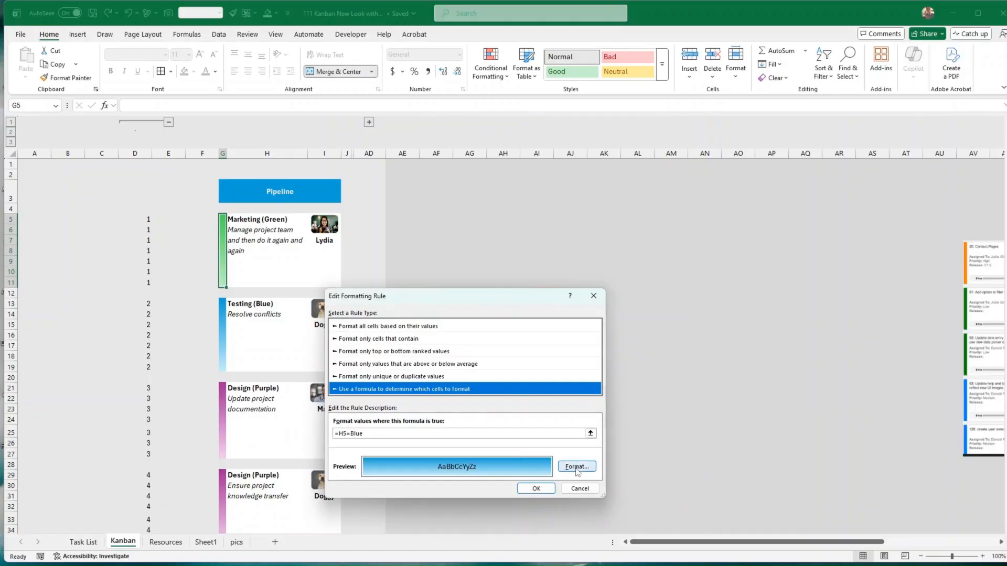
left_click(576, 473)
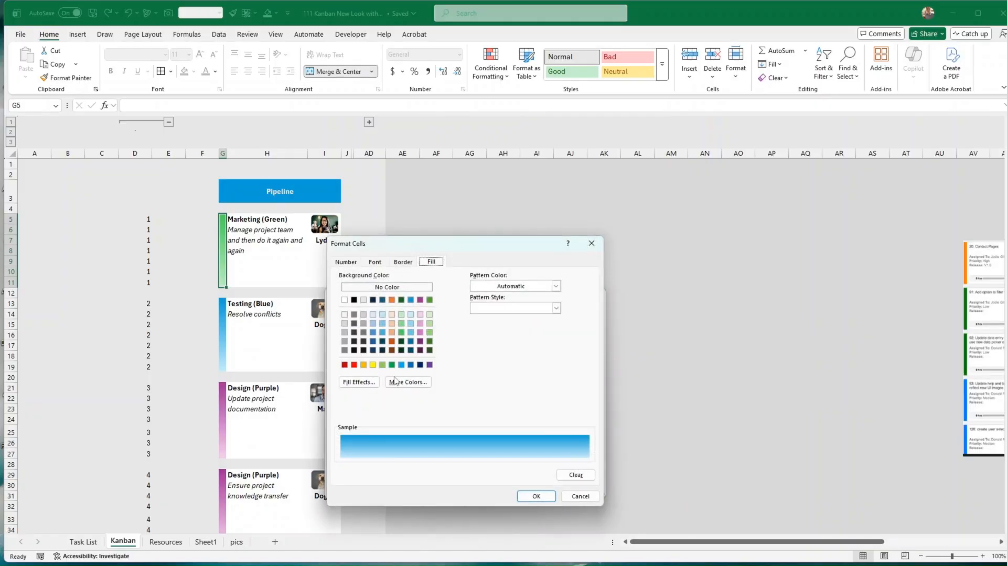
left_click(359, 382)
left_click(480, 309)
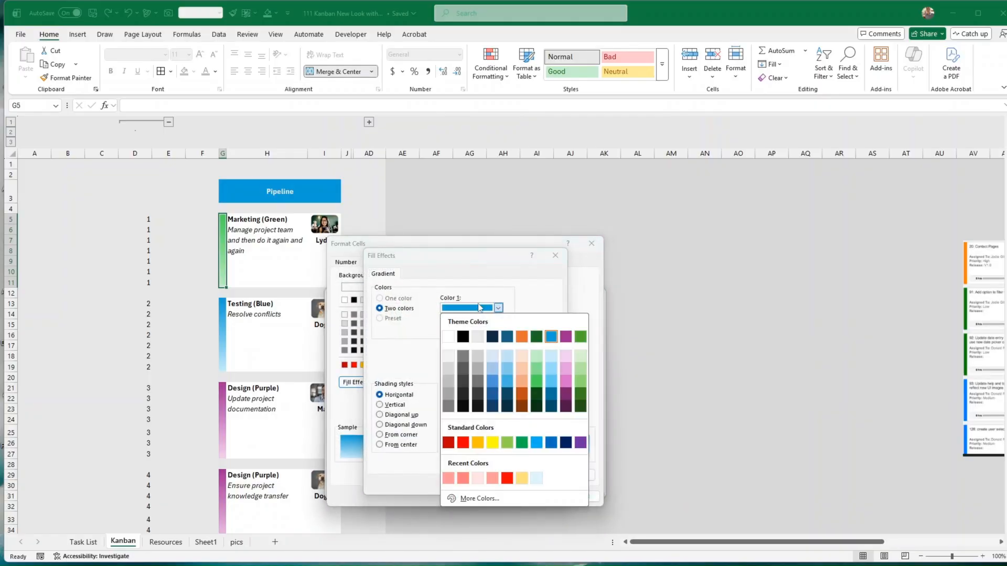
left_click(552, 337)
left_click(498, 330)
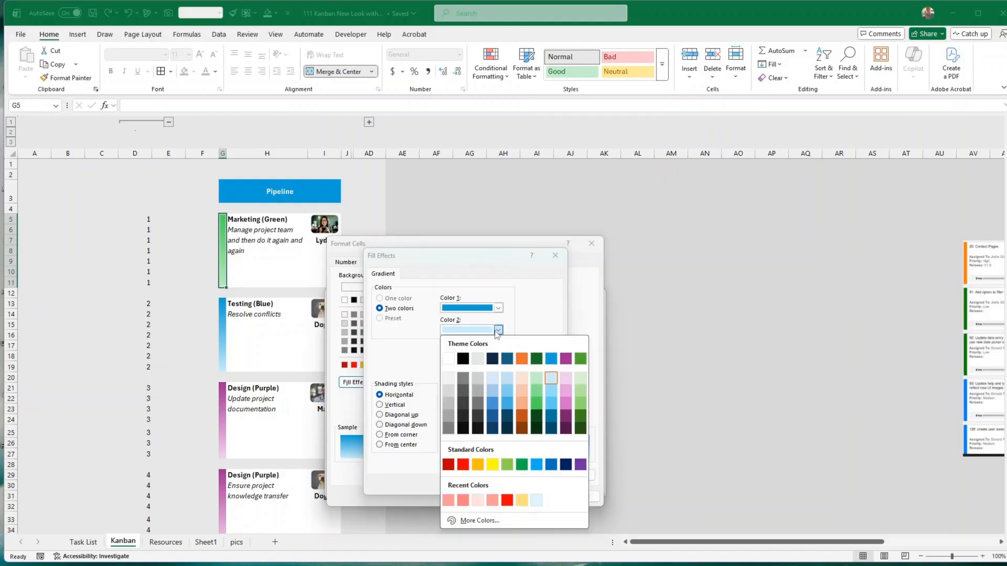
left_click(554, 379)
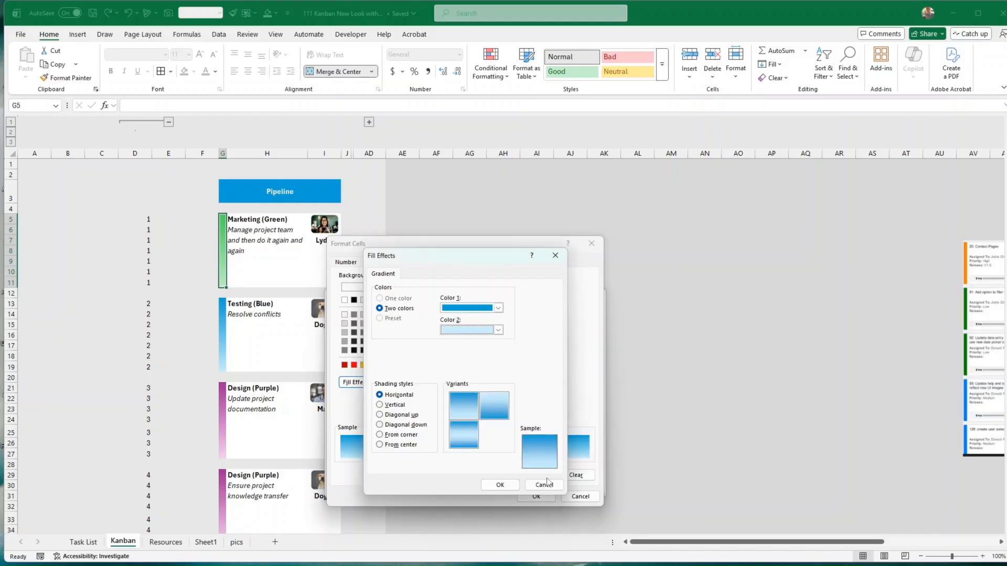
left_click(500, 486)
left_click(536, 497)
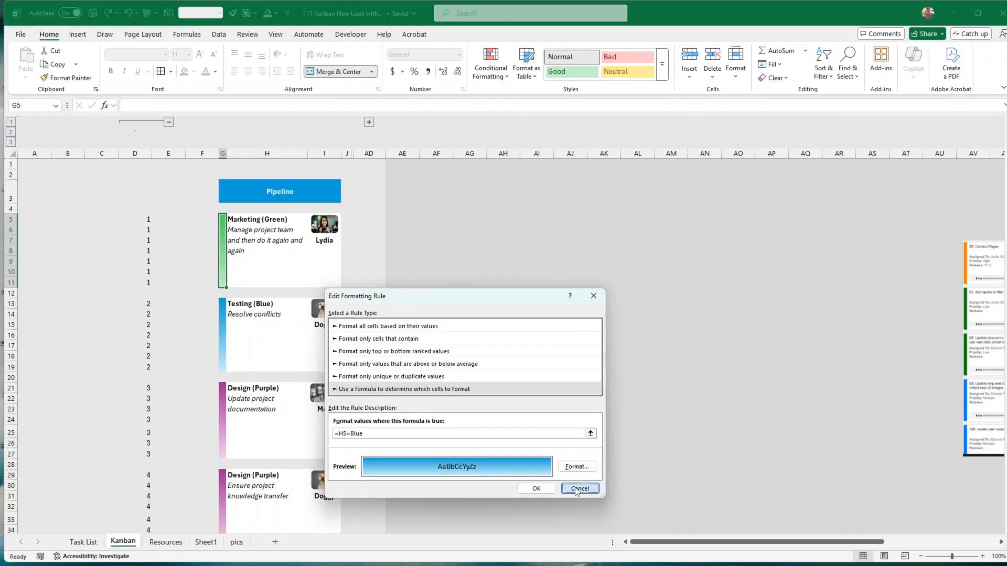
left_click(575, 487)
left_click(573, 462)
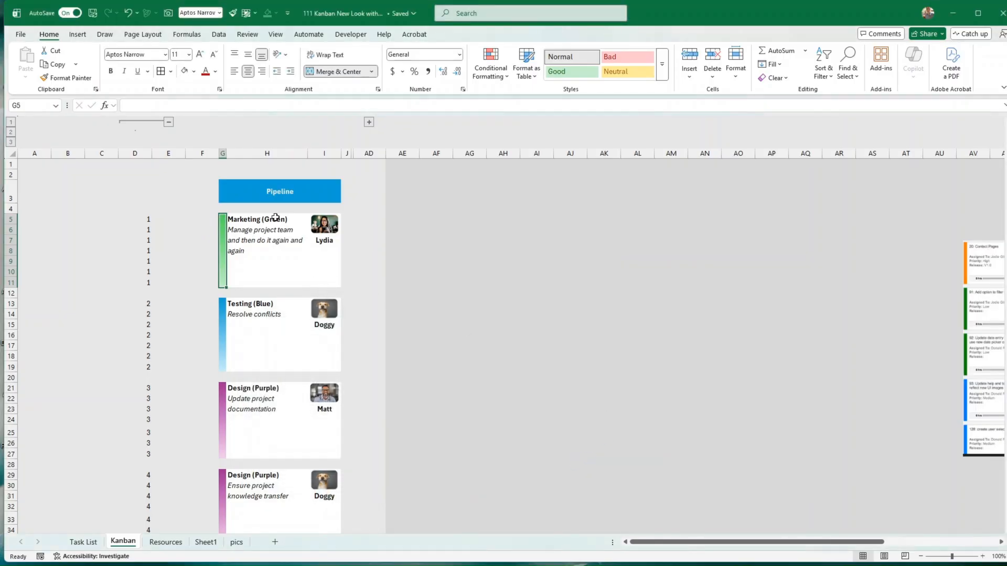
Step: Select the first Pipeline card's body, H5:I11, and open its XLOOKUP-based conditional formatting rule for editing
left_click(242, 220)
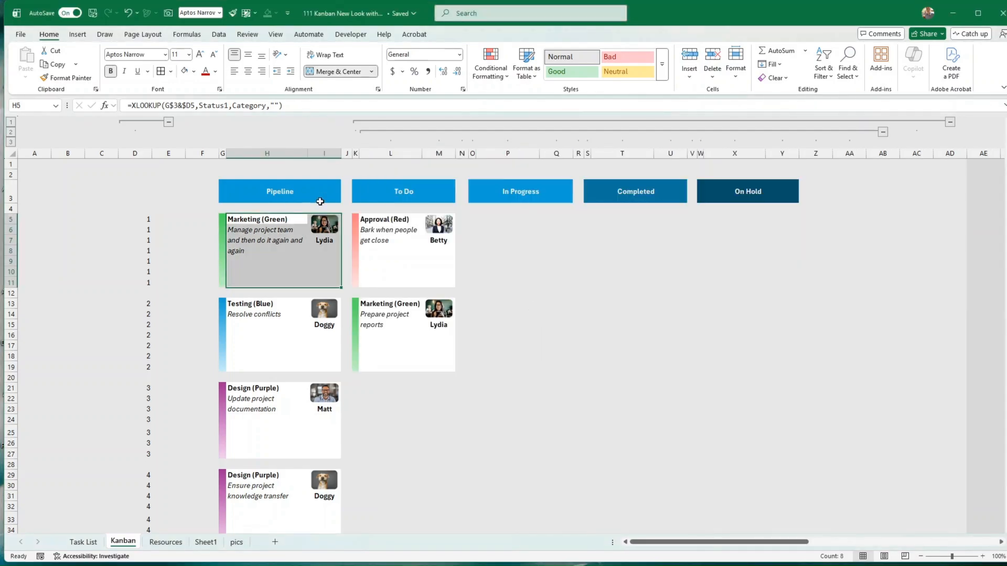
left_click(494, 77)
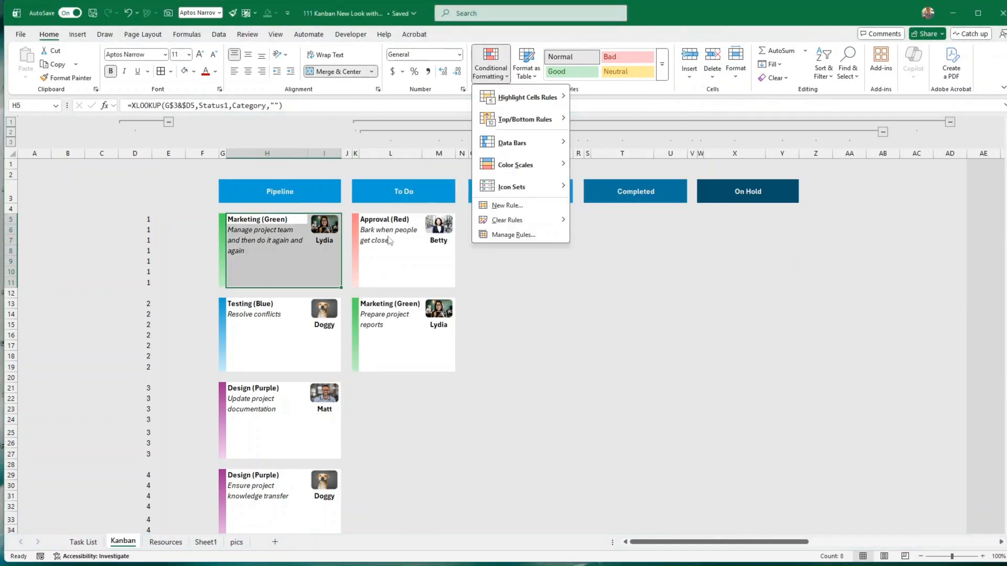
left_click(514, 235)
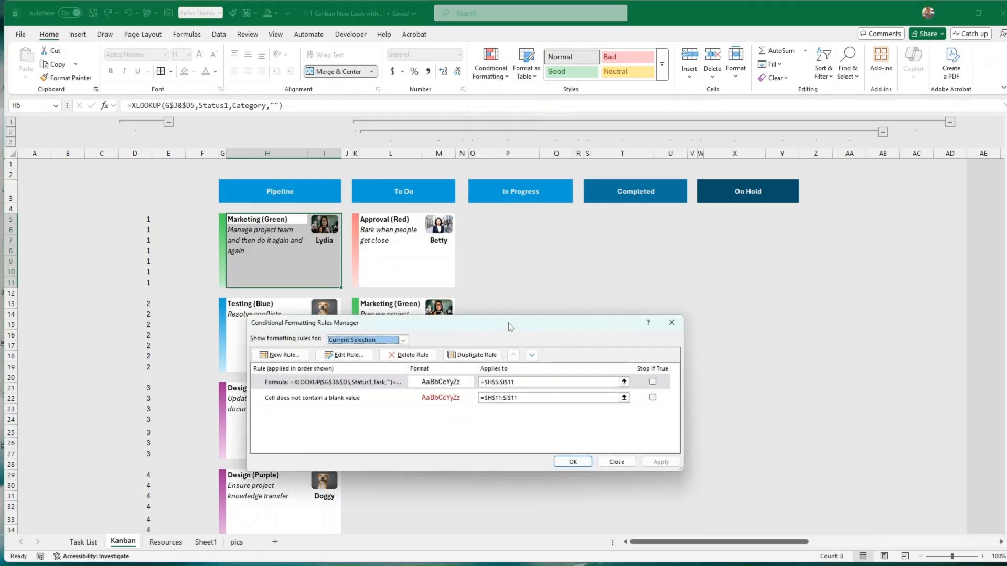
left_click_drag(509, 323, 594, 234)
left_click(464, 294)
left_click(438, 265)
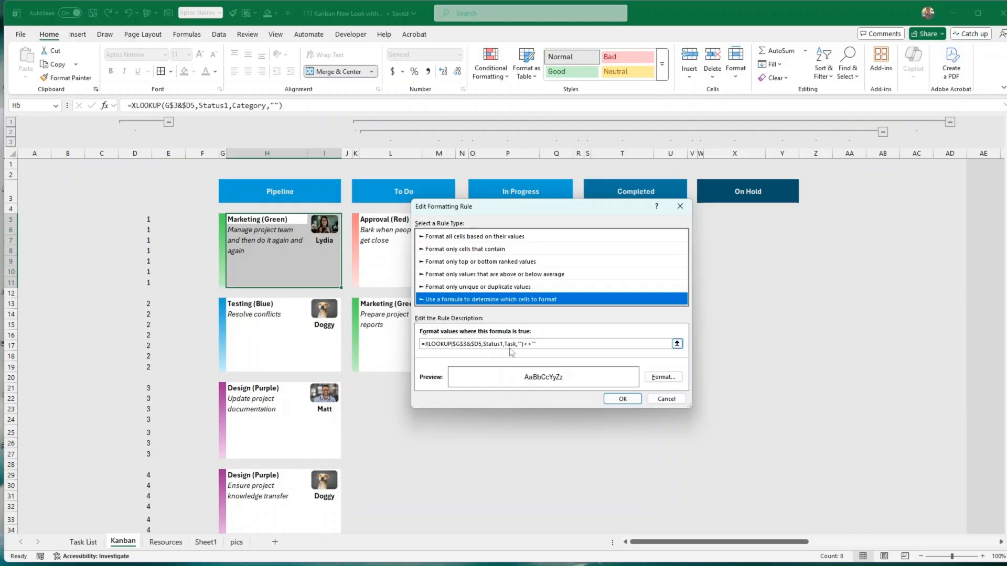
Step: Review the fill format of the XLOOKUP rule, and close the rule and the rules manager without changes
left_click(664, 377)
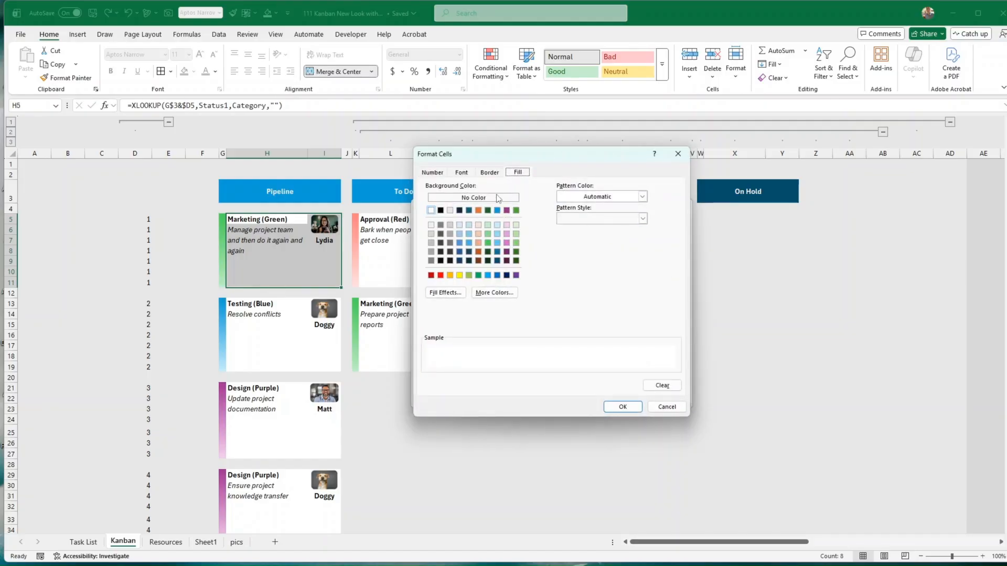
left_click(622, 407)
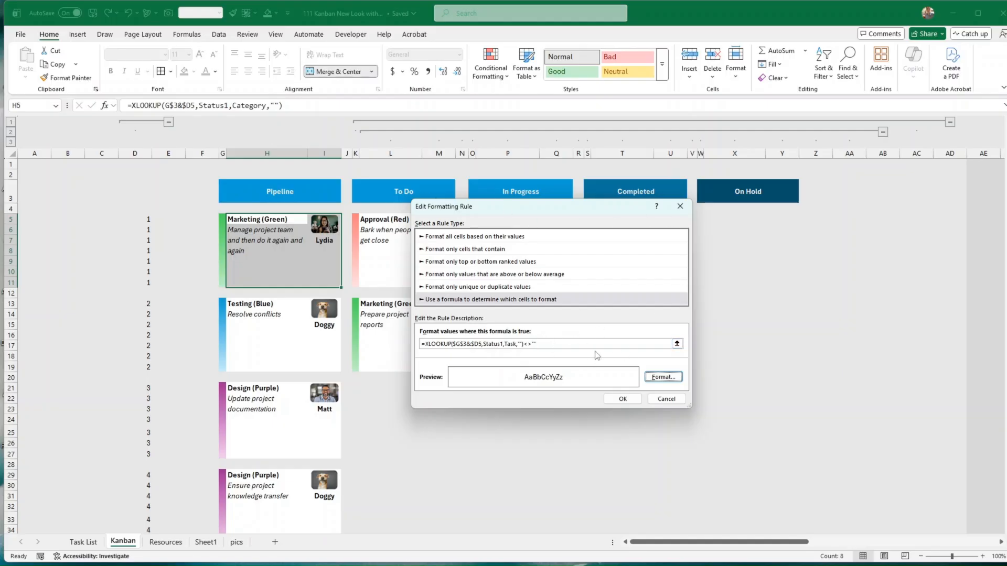
left_click(673, 399)
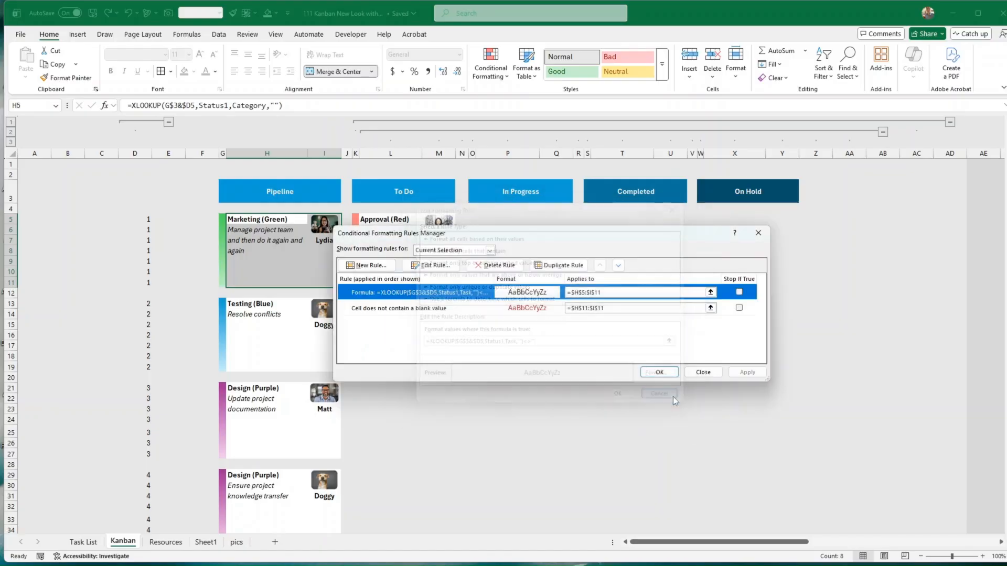
left_click(703, 372)
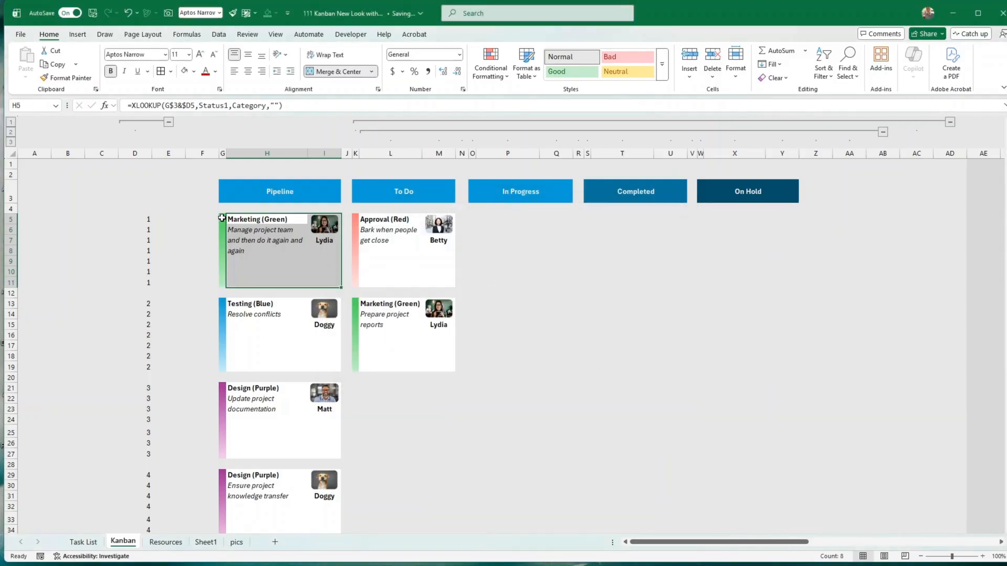
Step: Select the whole first Pipeline card, including its status bar, in G5:I11
left_click_drag(222, 218, 310, 227)
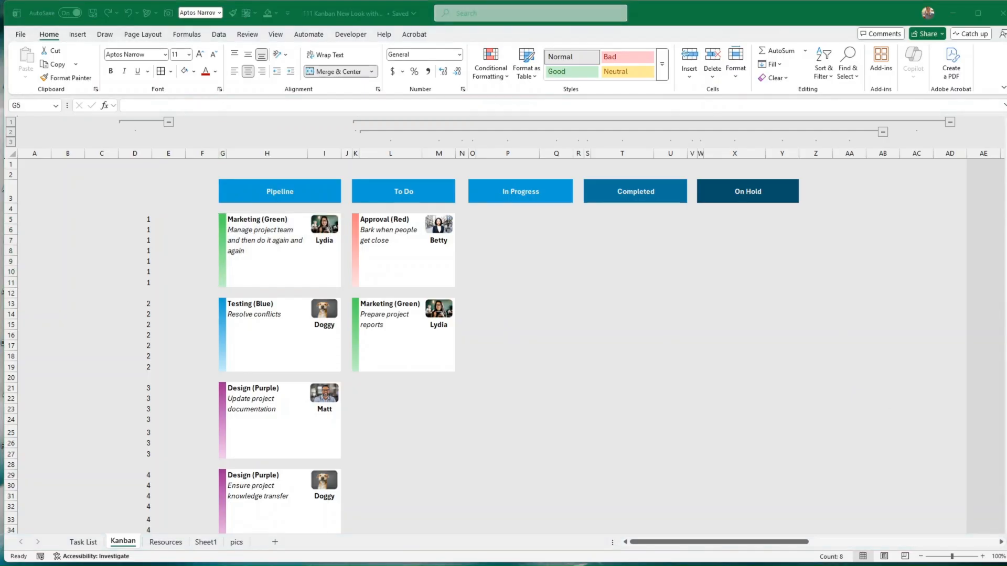
left_click(522, 323)
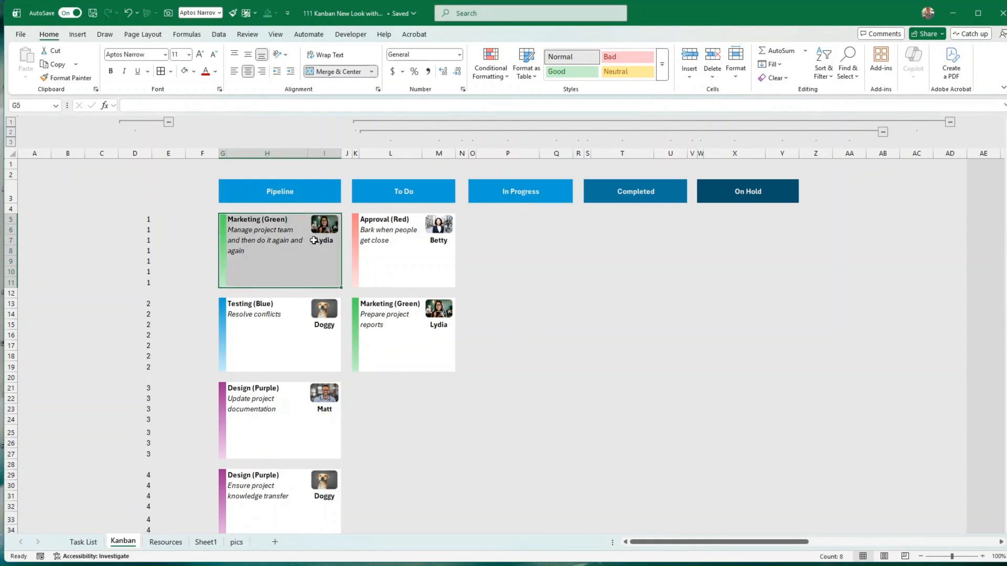
Step: Examine the contents of the To Do header in K3 and the linked formula in the Pipeline header, G3
left_click(222, 218)
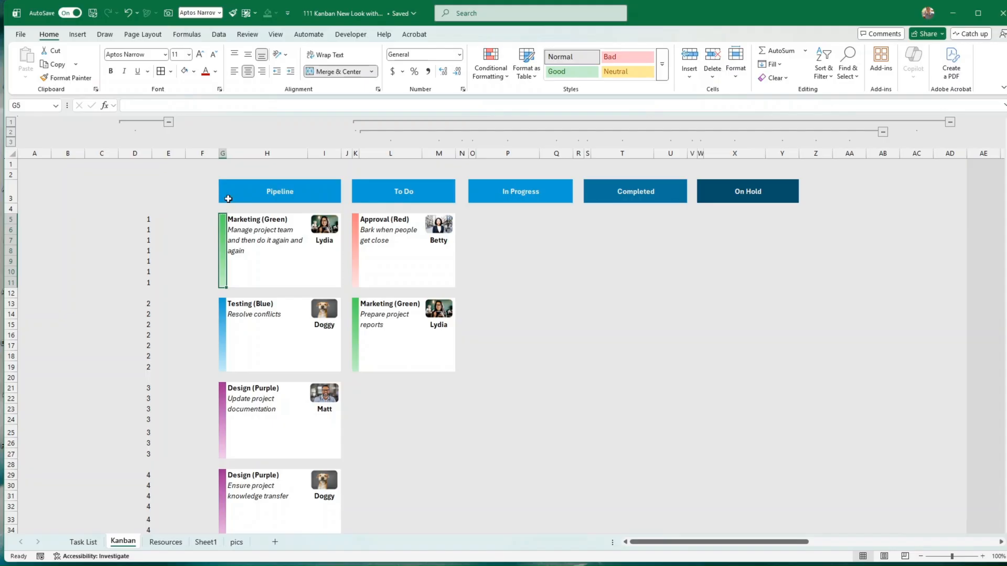
left_click(228, 198)
left_click(375, 193)
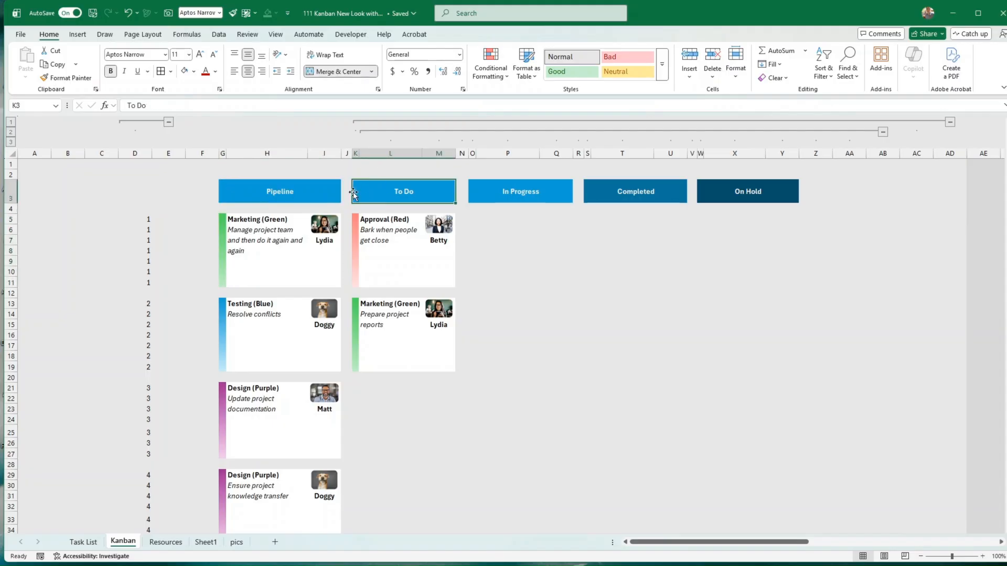
left_click_drag(354, 164, 437, 165)
left_click_drag(347, 164, 348, 209)
left_click(362, 195)
left_click(320, 199)
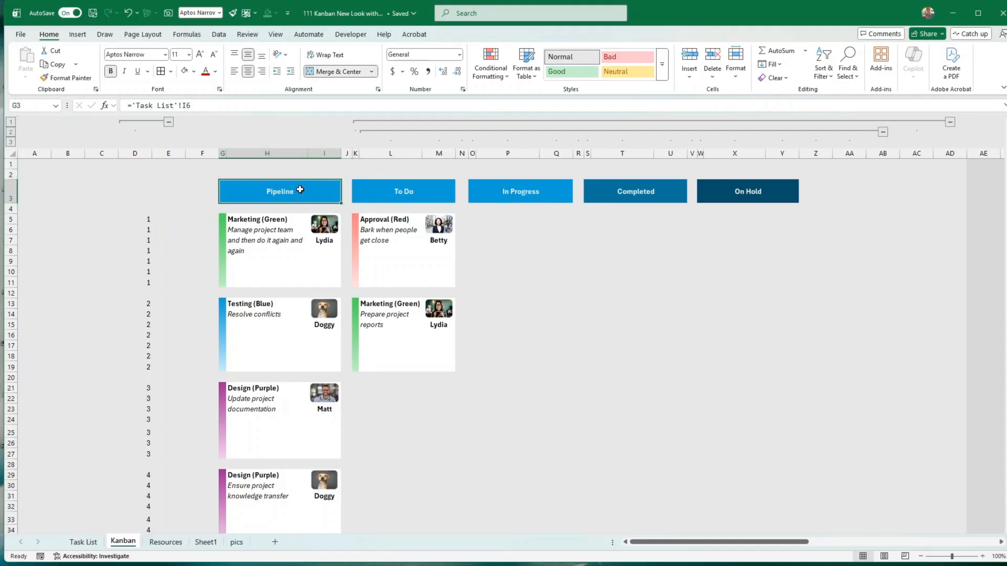
Step: Link the To Do header in K3 to its status heading on the Task List sheet with ='Task List'!J6
left_click(409, 194)
type("=")
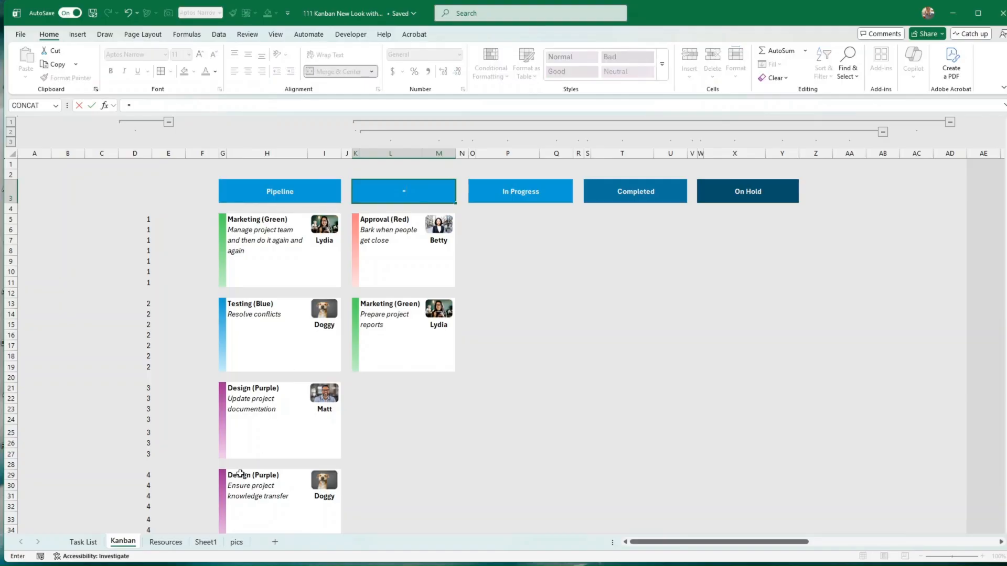
left_click(83, 542)
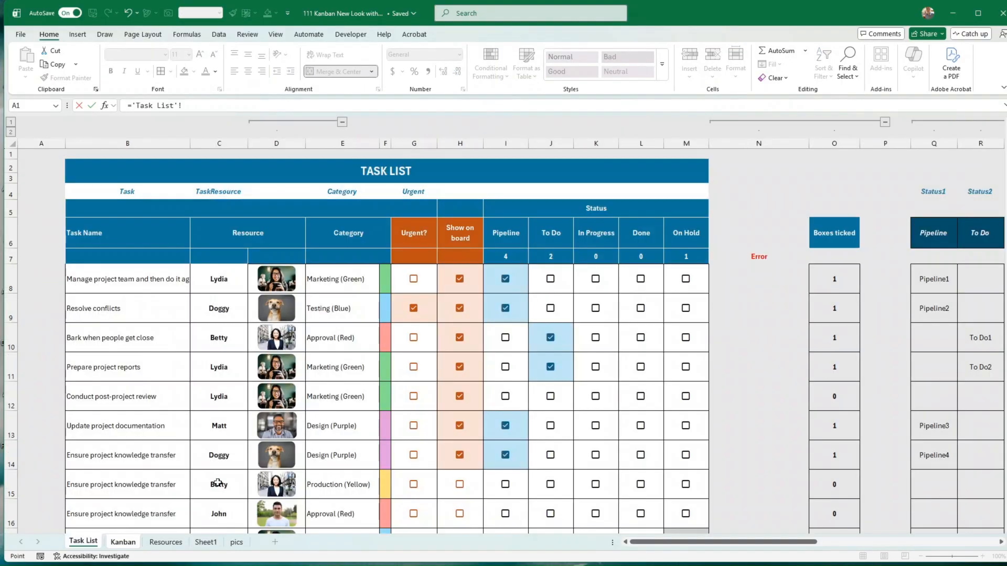
left_click(549, 235)
key("Return")
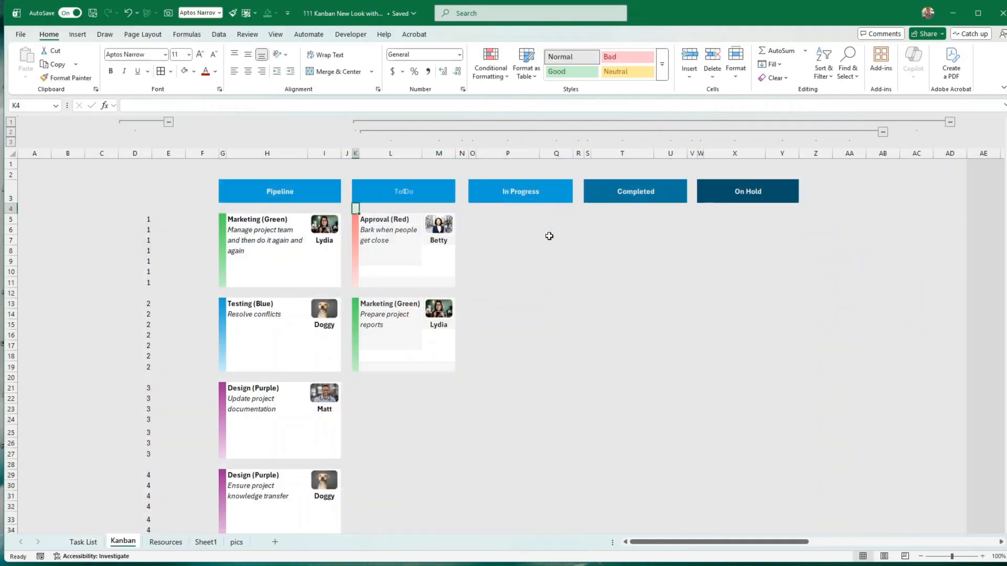
key("Up")
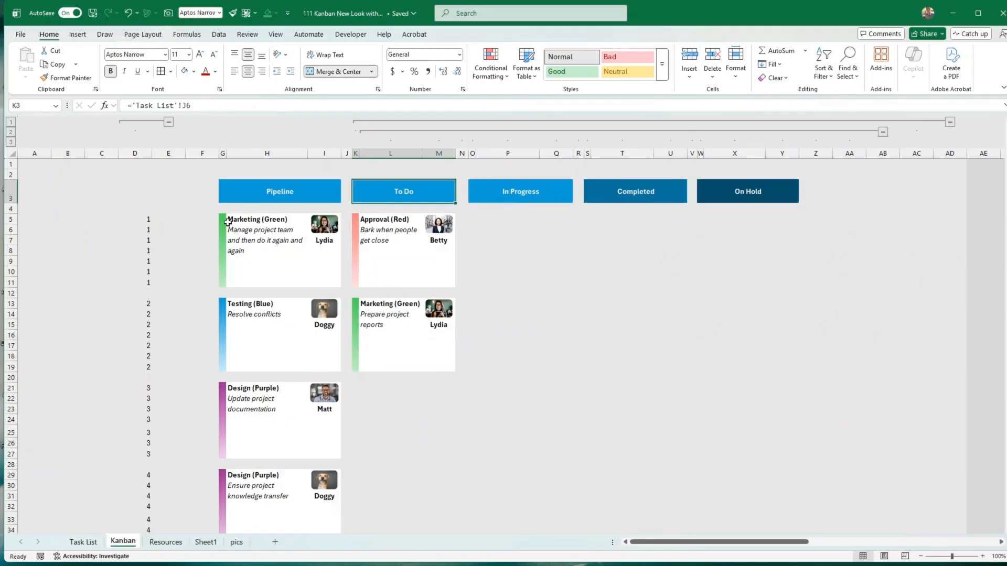
Step: Copy the whole first Pipeline card, G5:I11, onto the first To Do card starting at K5
left_click(291, 224)
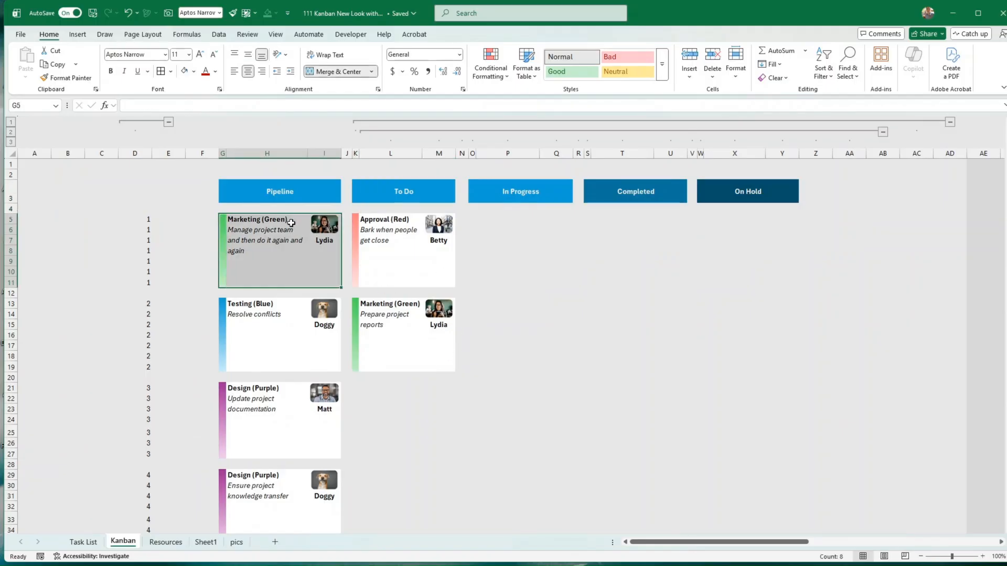
key("ctrl+c")
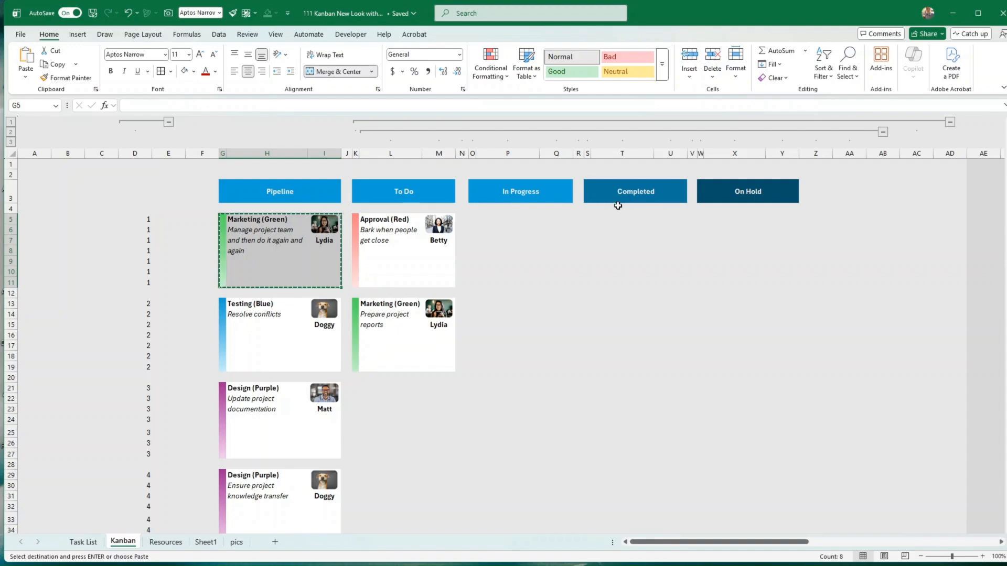
left_click(356, 227)
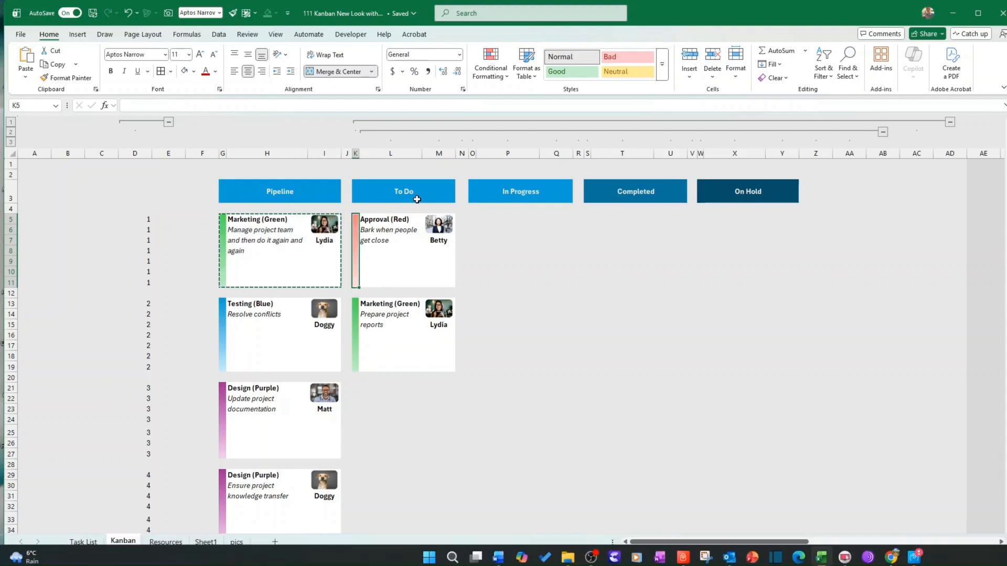
key("ctrl+v")
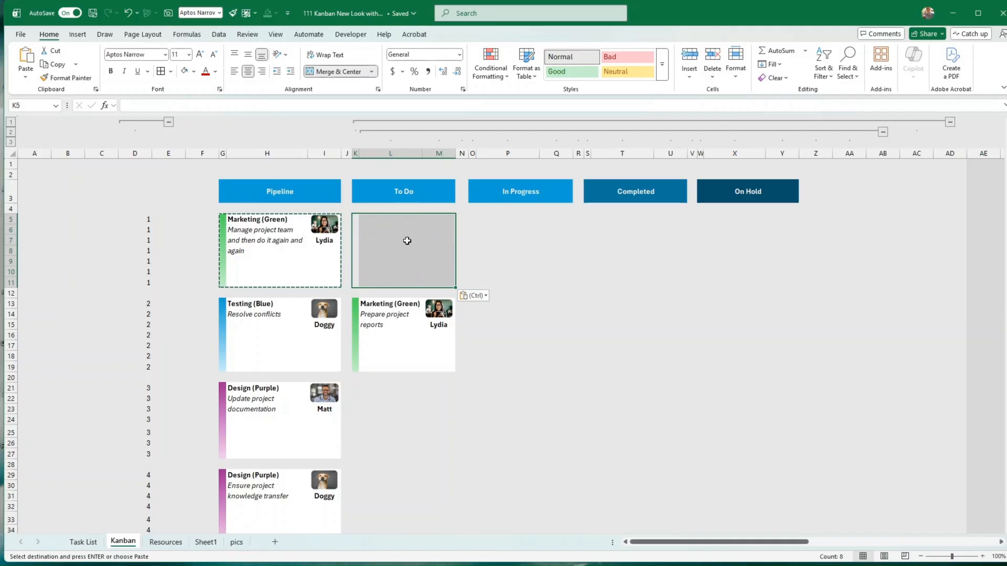
Step: Examine the task, category, resource and urgent formulas in the pasted To Do card for their Status1 references
left_click(380, 230)
left_click_drag(357, 219, 391, 222)
left_click(380, 227)
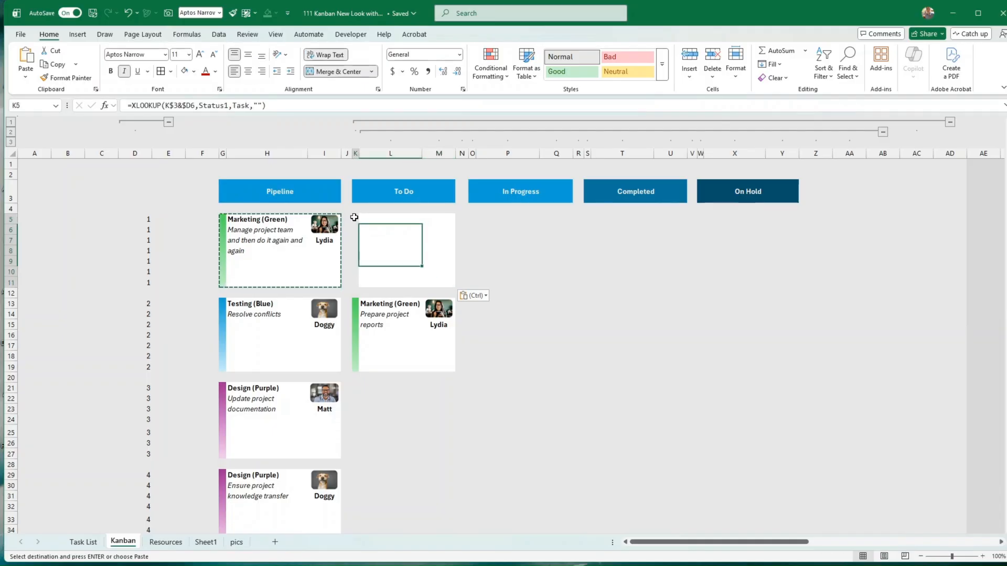
left_click(354, 219)
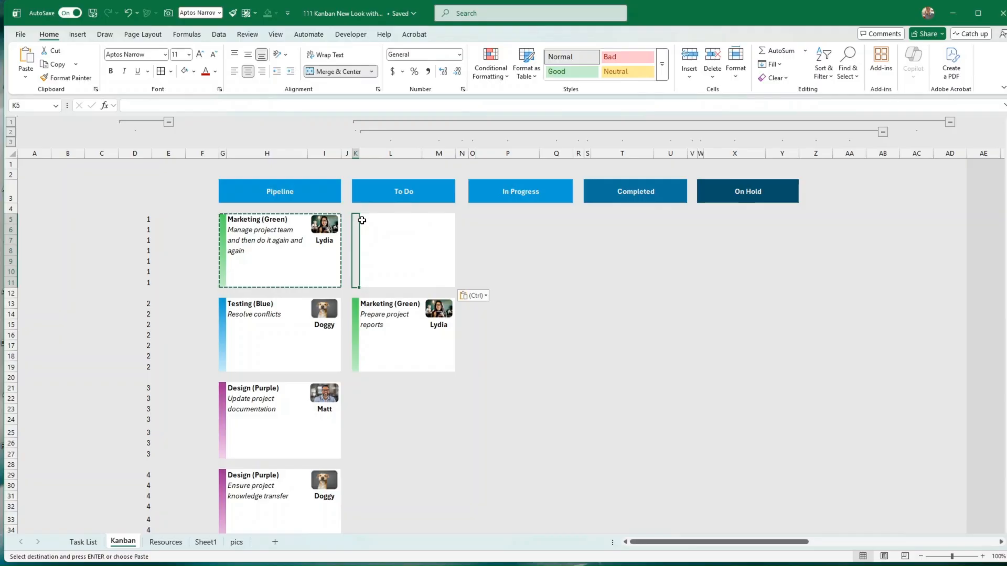
left_click(366, 219)
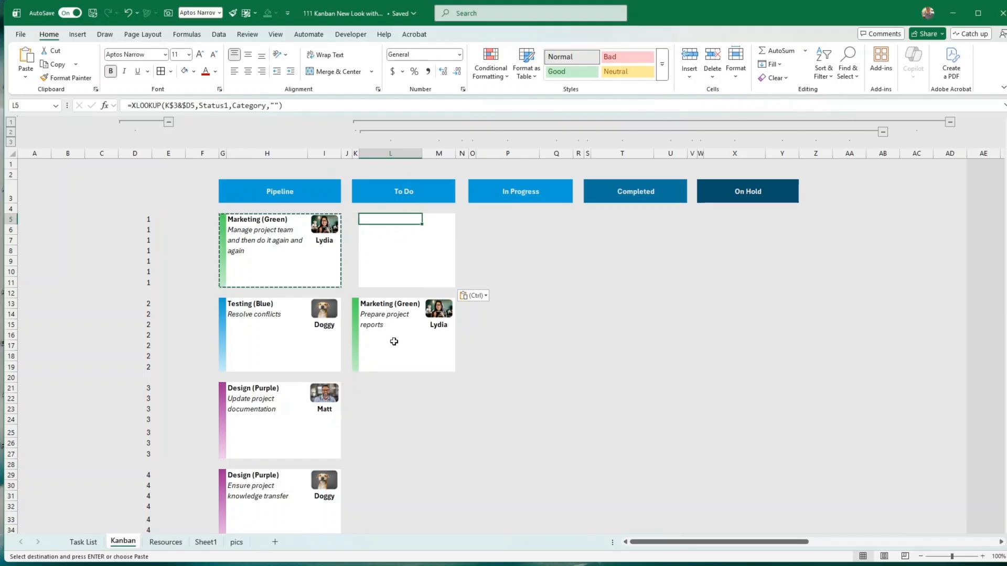
left_click(394, 273)
left_click(435, 263)
left_click(435, 251)
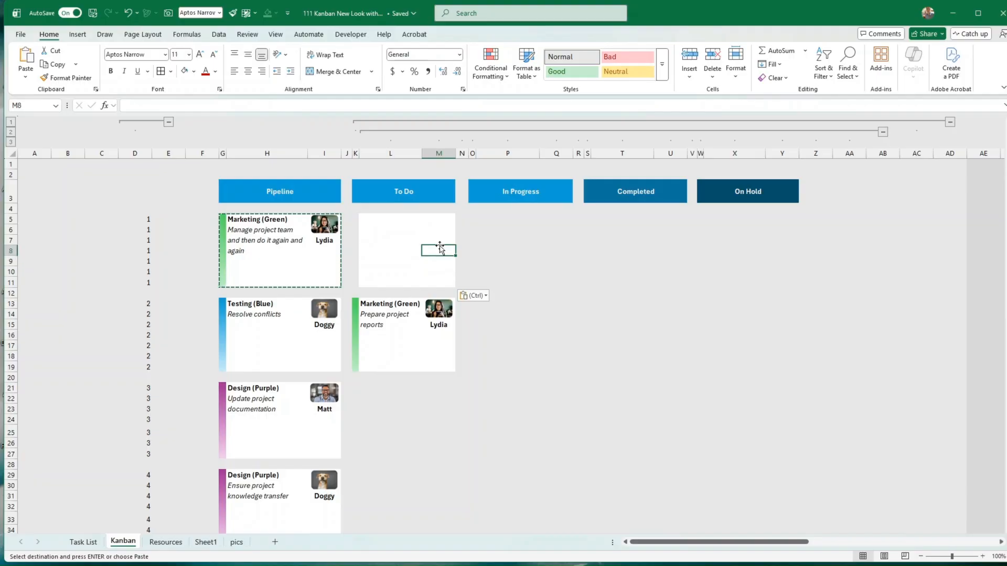
left_click(435, 240)
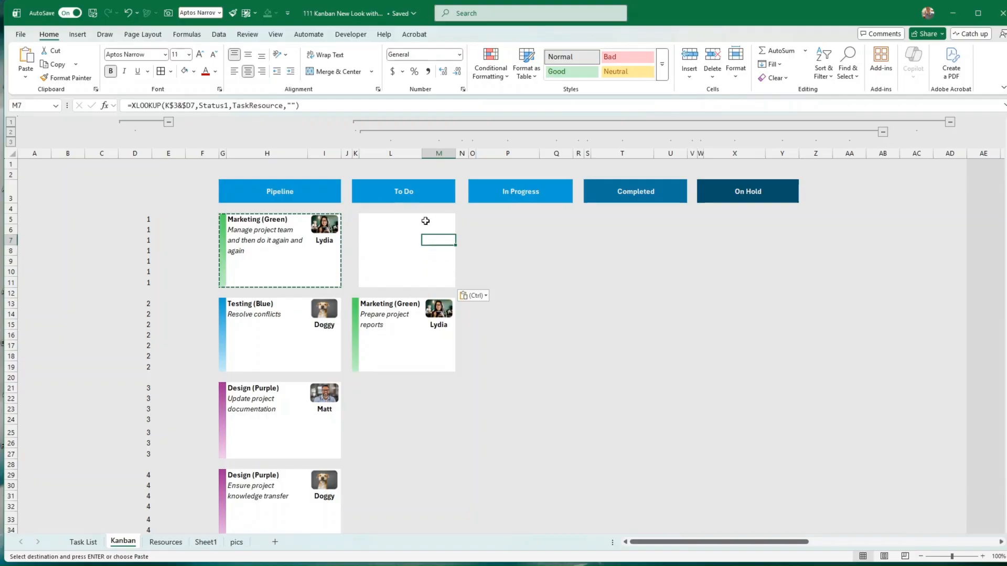
left_click(425, 282)
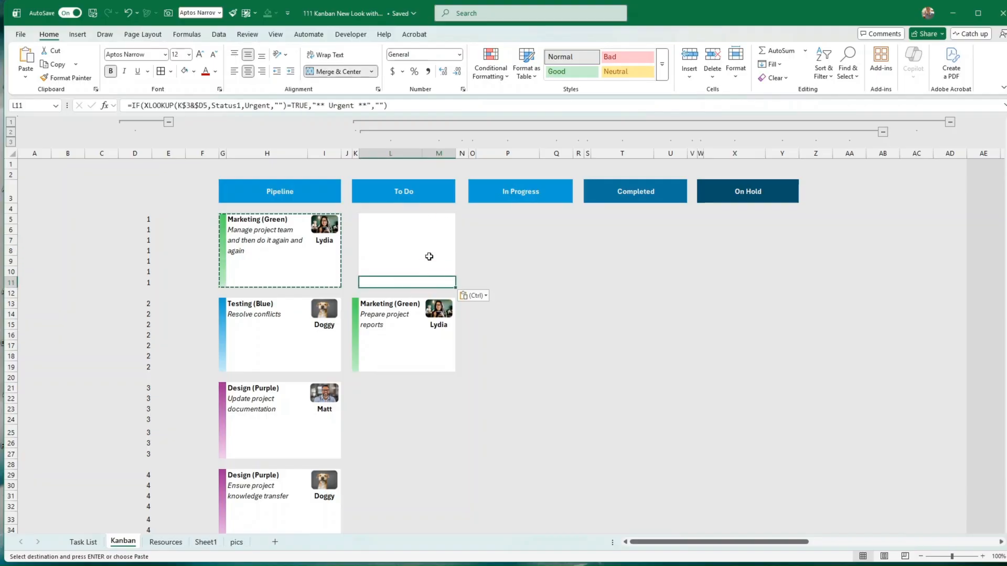
Step: Replace all occurrences of Status1 with Status2 in the To Do card's formulas in L5:M11, and close the replace dialog
left_click(364, 218)
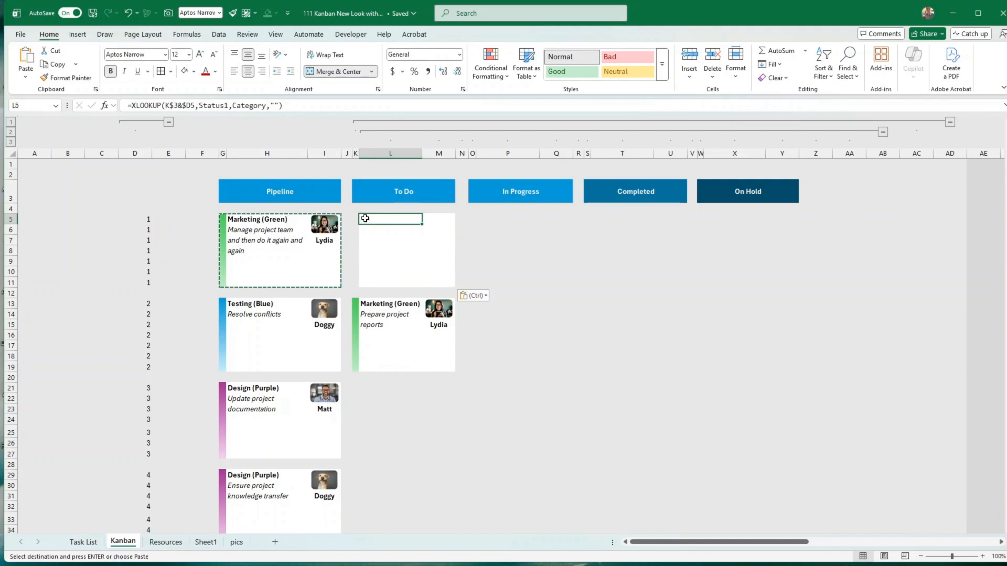
left_click_drag(365, 219, 452, 277)
key("ctrl+f")
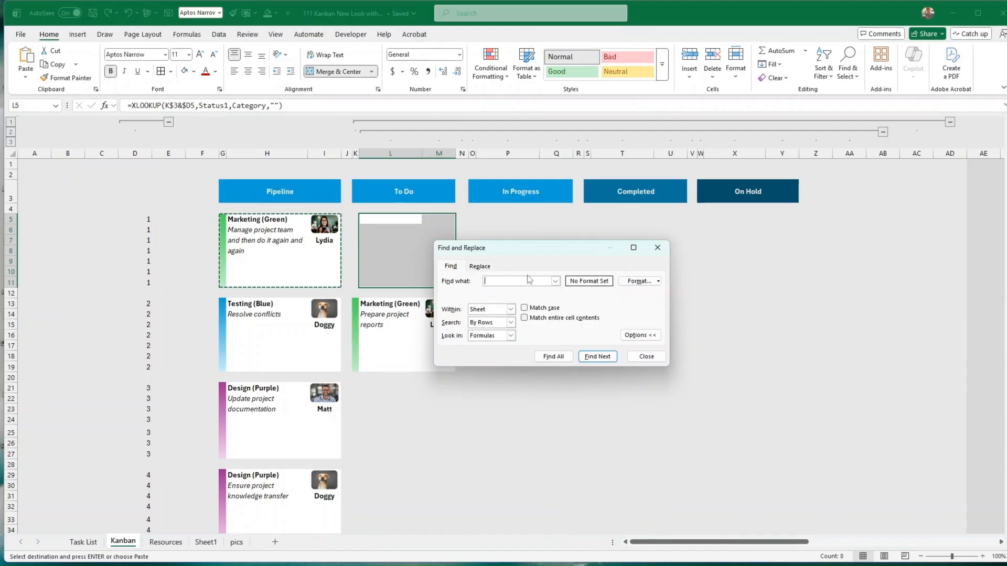
type("Status1")
key("ctrl+h")
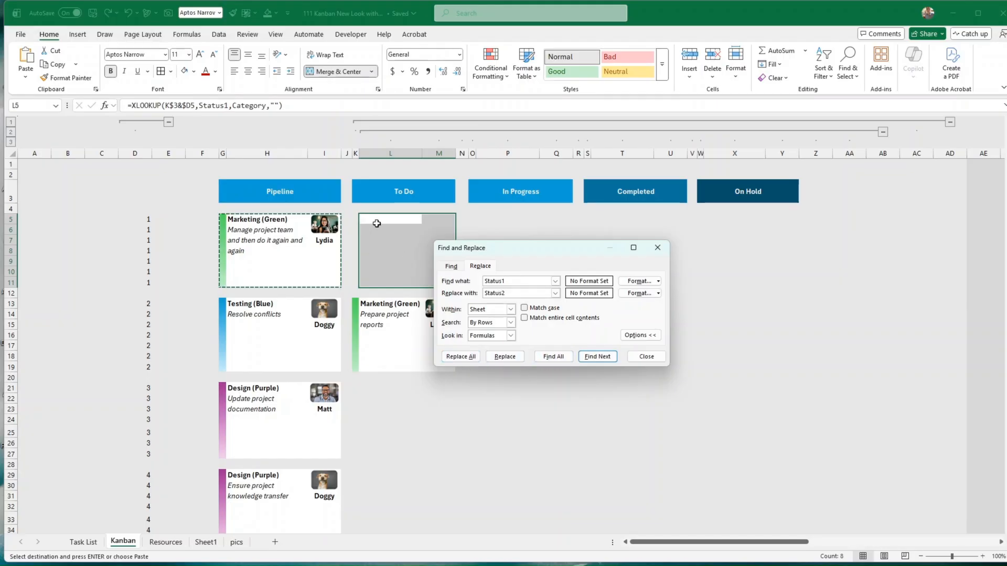
left_click(464, 359)
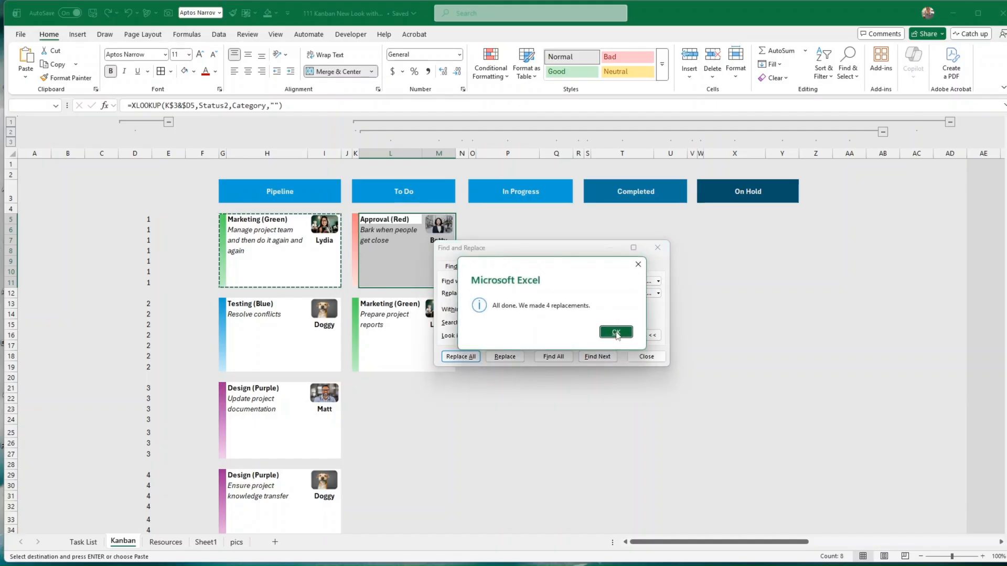
left_click(617, 333)
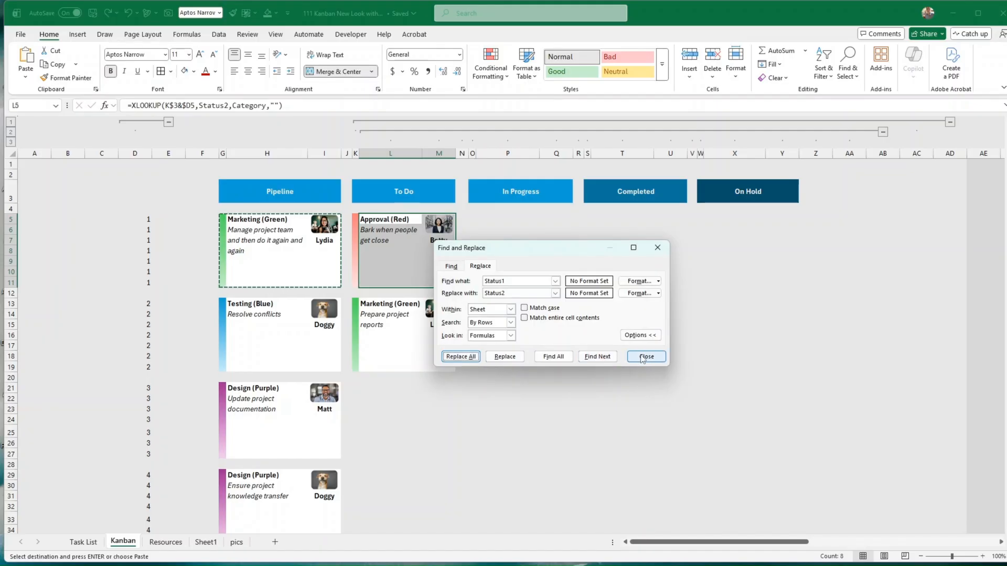
left_click(645, 359)
left_click(600, 354)
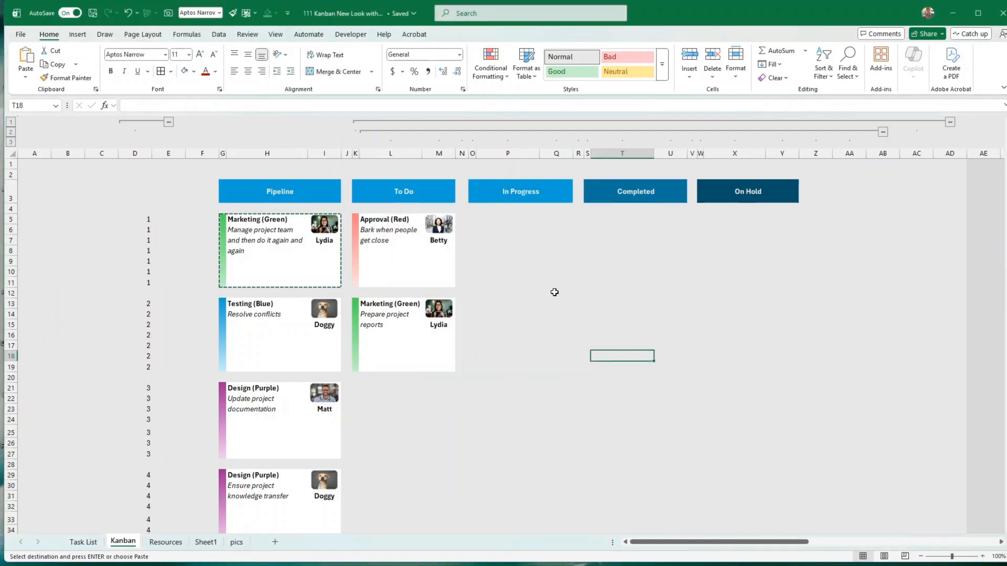
Step: Check the To Do card's status bar and category formula in L5, and the Pipeline header's formula in G3
left_click(354, 230)
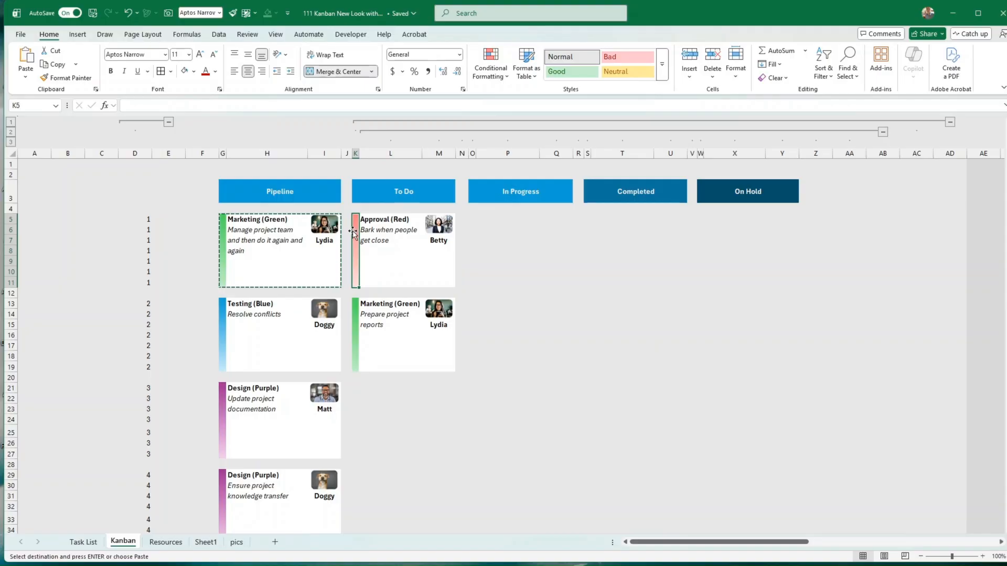
left_click(375, 223)
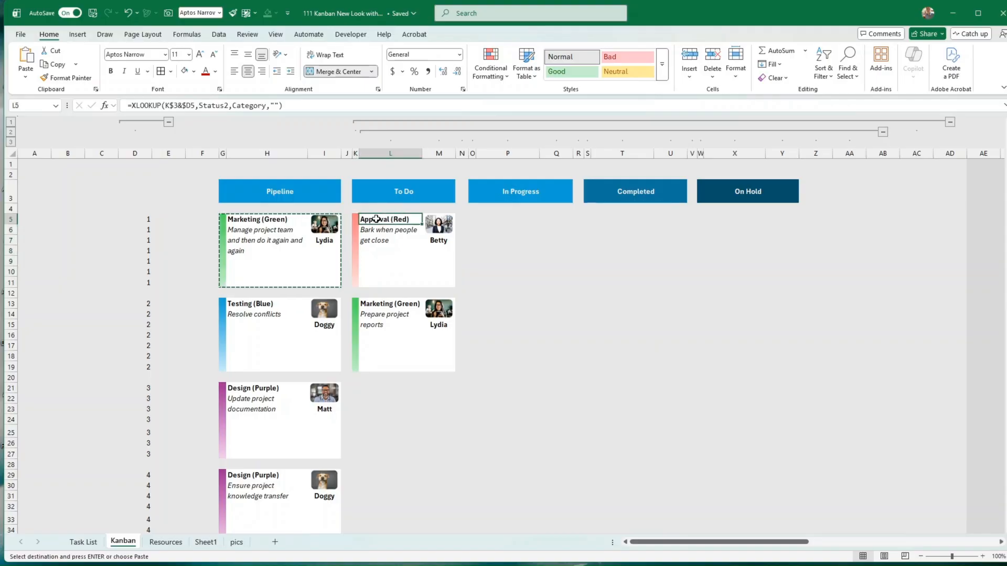
left_click_drag(356, 220, 367, 220)
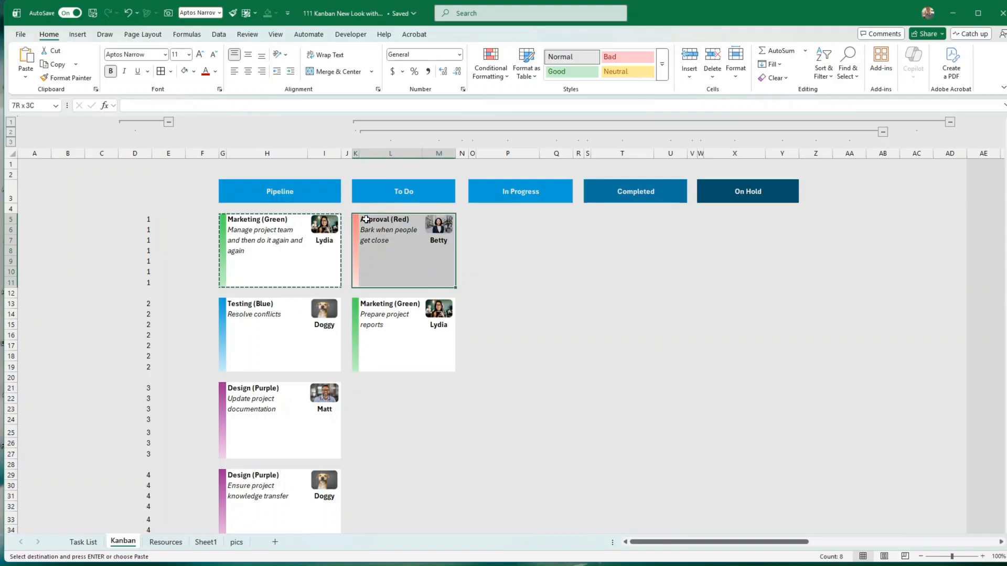
left_click(373, 221)
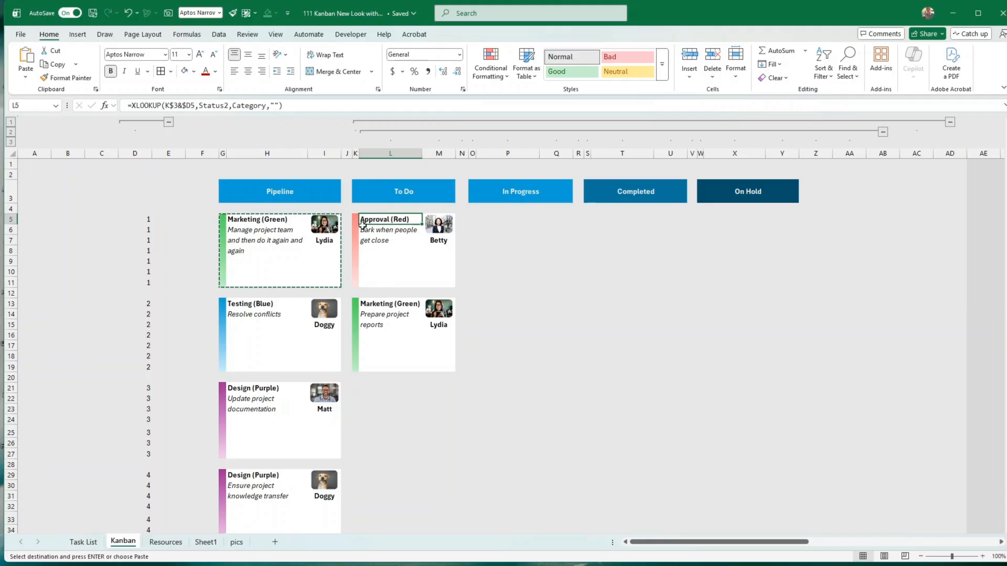
left_click(286, 193)
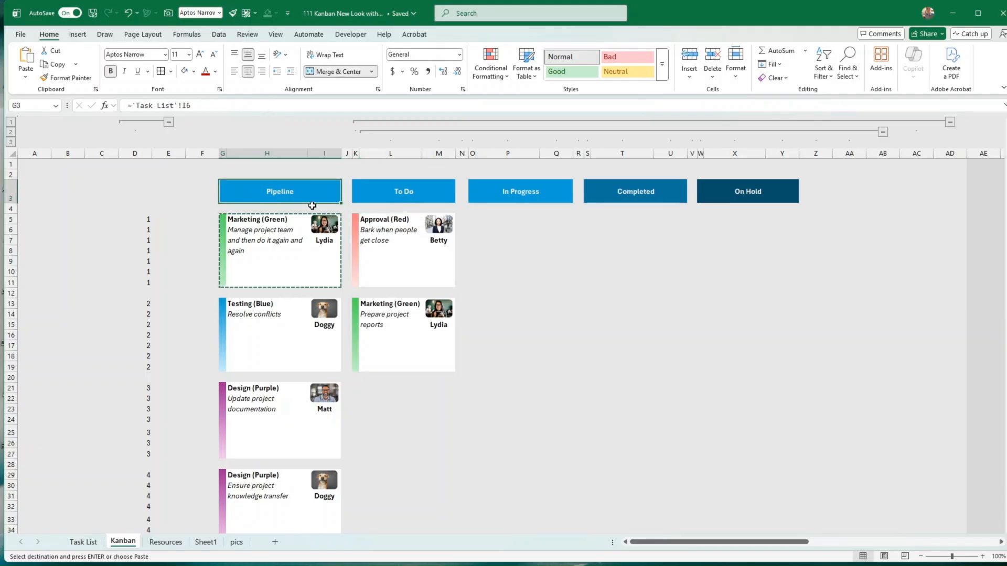
Step: Select the first To Do card's body, L5:M11, and open its XLOOKUP-based conditional formatting rule for editing
left_click(371, 220)
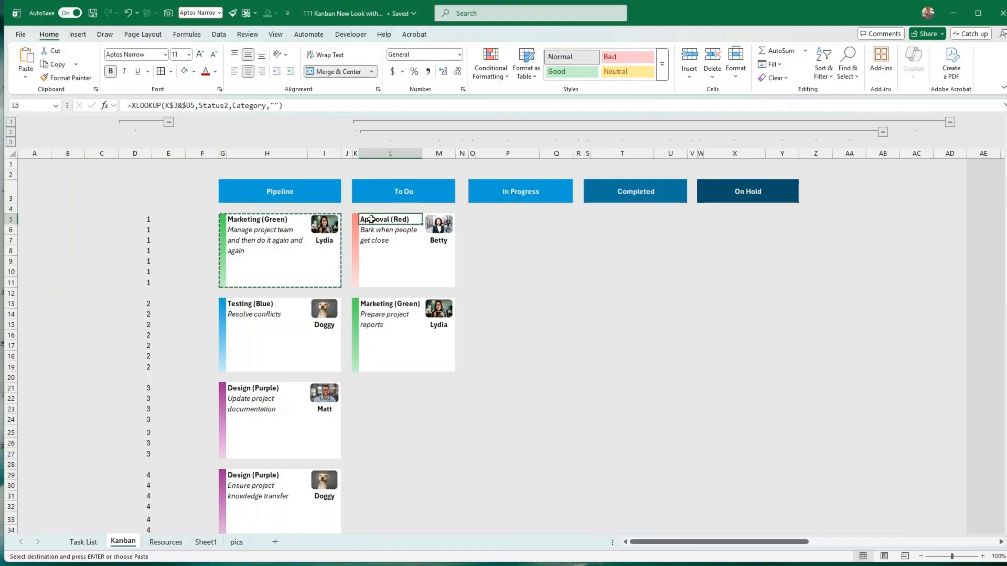
left_click_drag(371, 220, 426, 281)
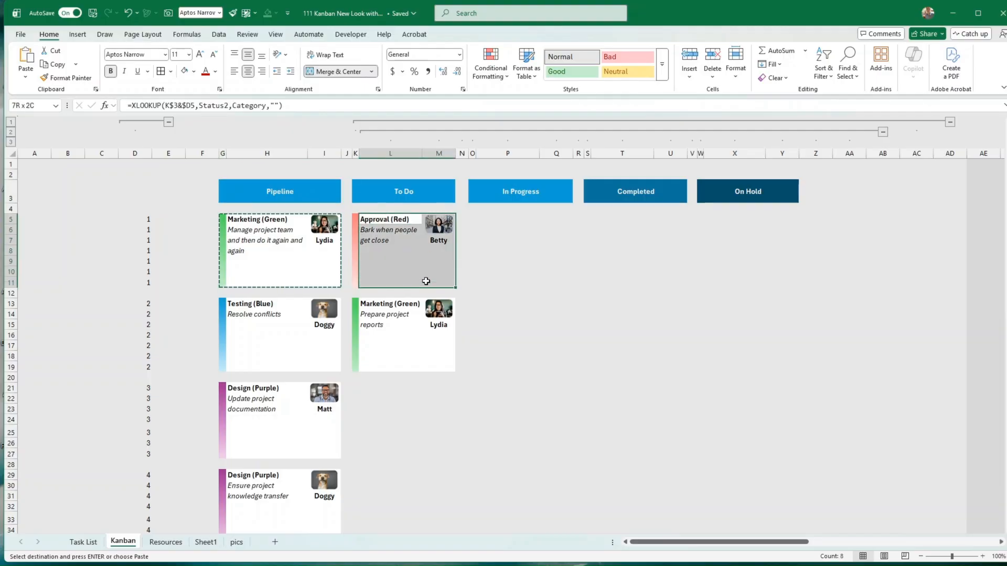
left_click(491, 63)
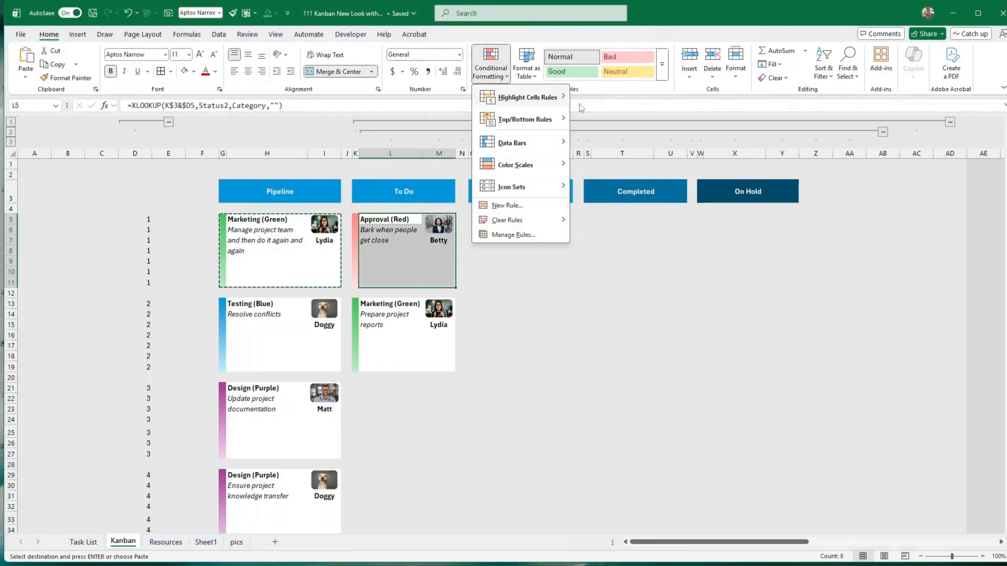
left_click(505, 236)
left_click(472, 295)
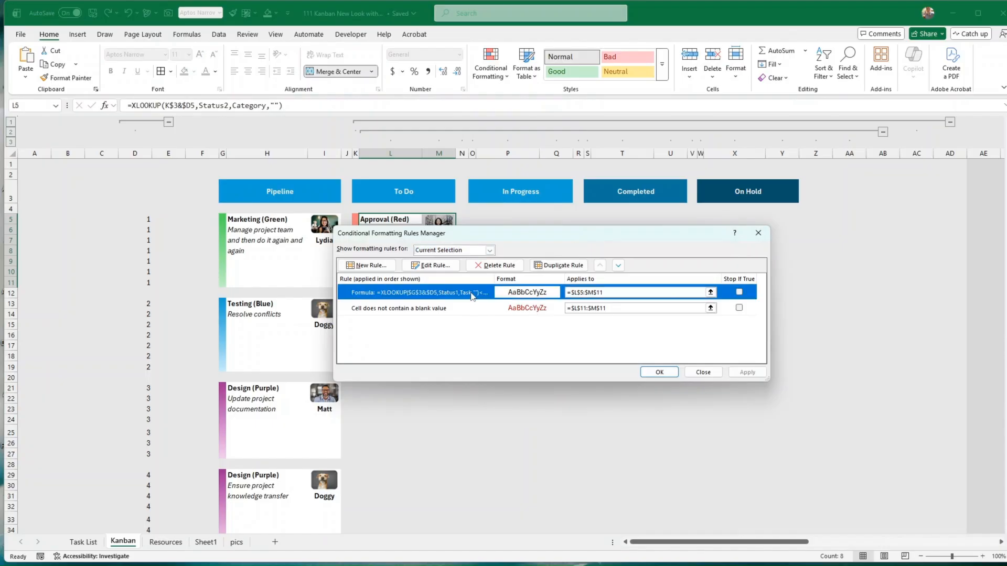
left_click(435, 266)
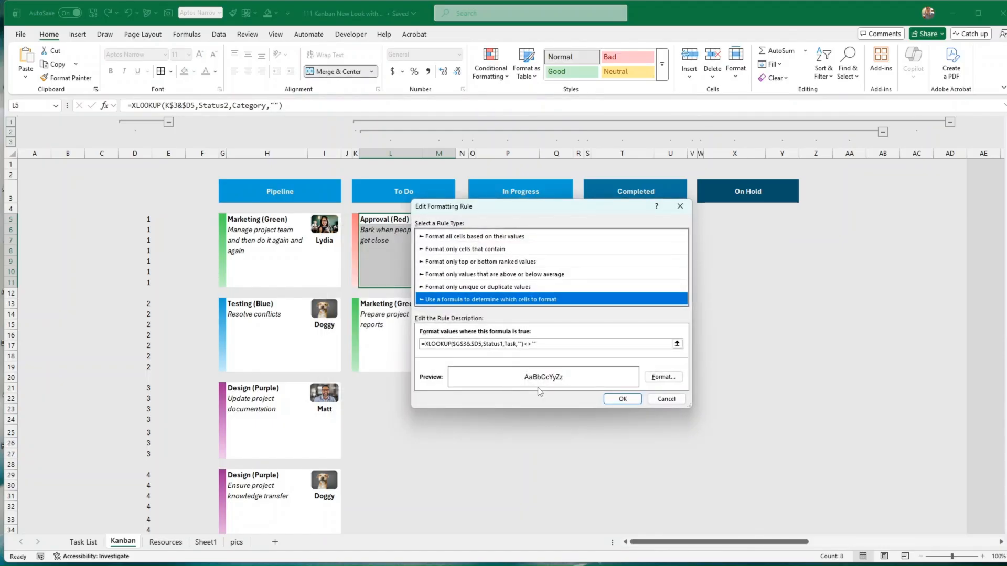
Step: Change the To Do card's formatting rule to look up $K$3&$D5 in Status2, apply it and close the rules manager
left_click(501, 343)
left_click(504, 344)
key("BackSpace")
type("2")
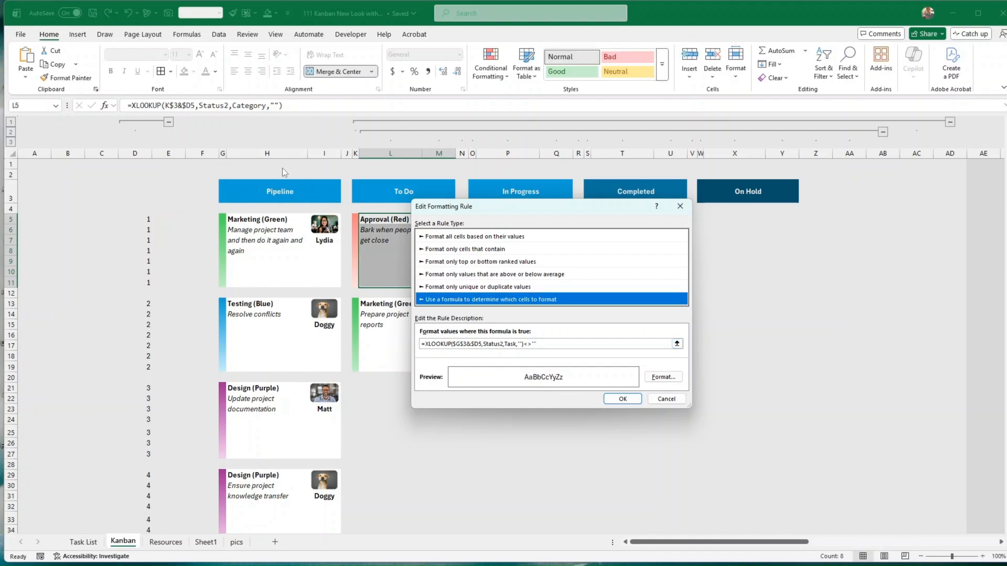
left_click(458, 344)
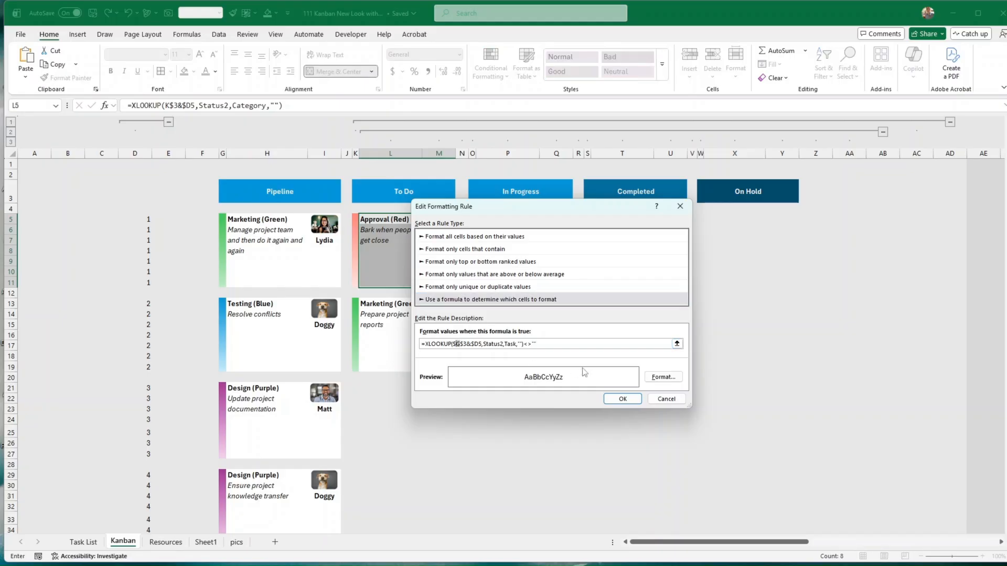
type("k")
left_click(629, 401)
left_click(749, 373)
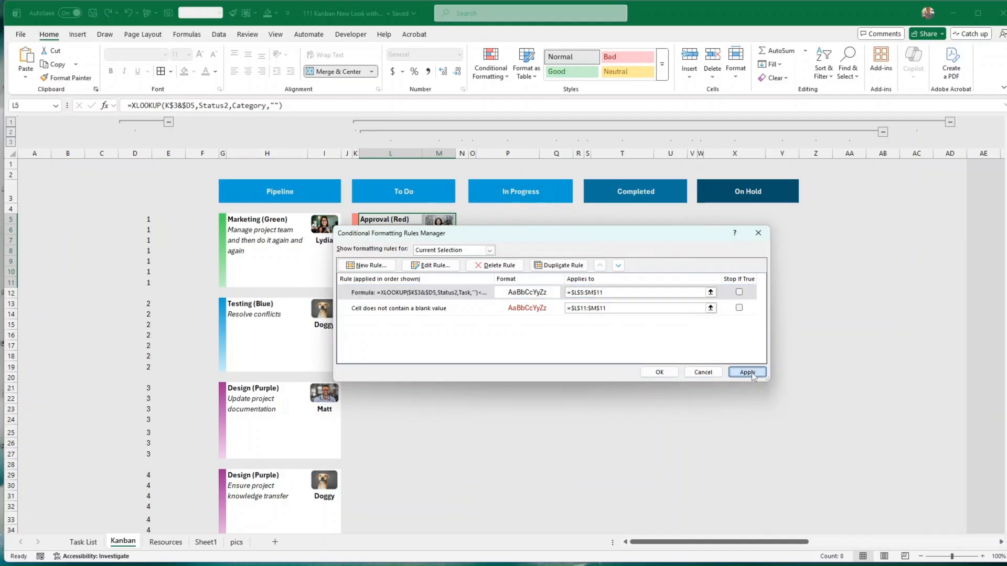
left_click(660, 371)
left_click(637, 355)
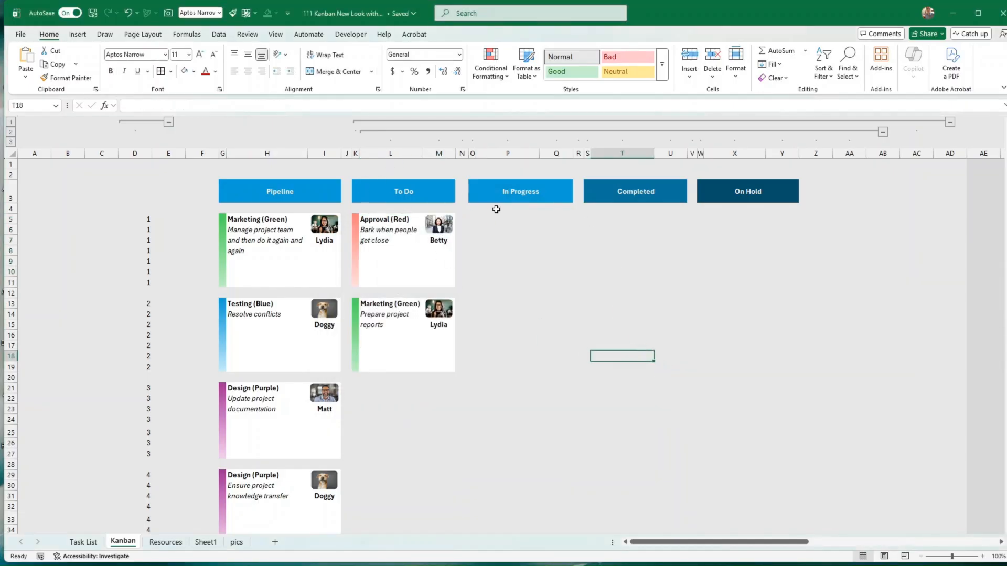
Step: Link the Kanban's In Progress header in O3 to the In Progress status heading in the Task List sheet
left_click(504, 195)
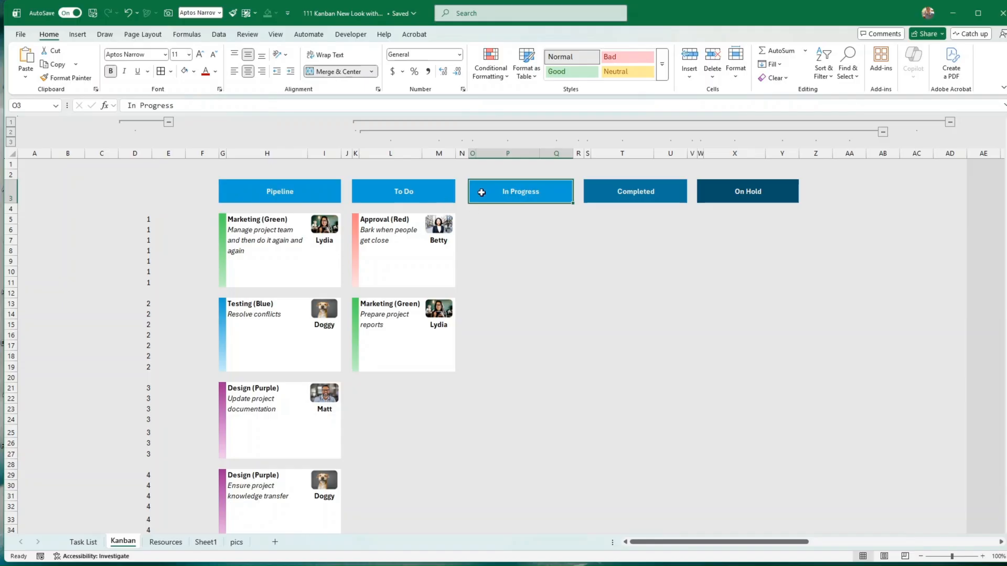
type("=")
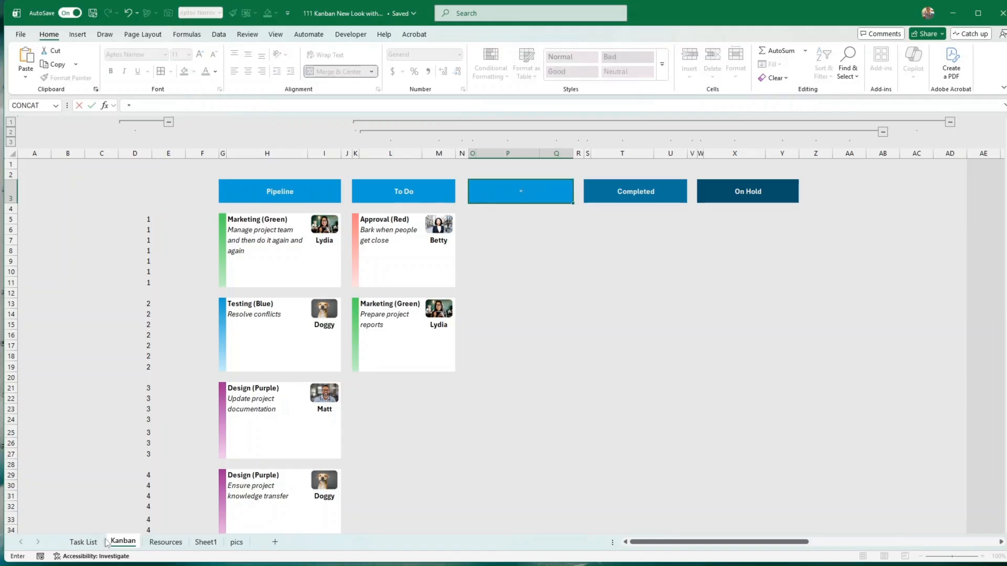
left_click(83, 542)
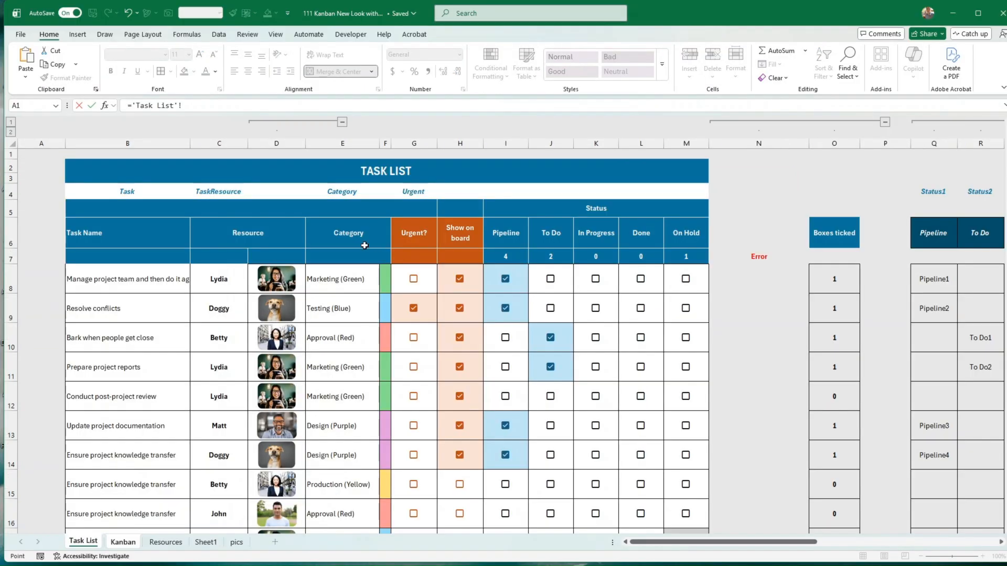
left_click(599, 235)
key("Return")
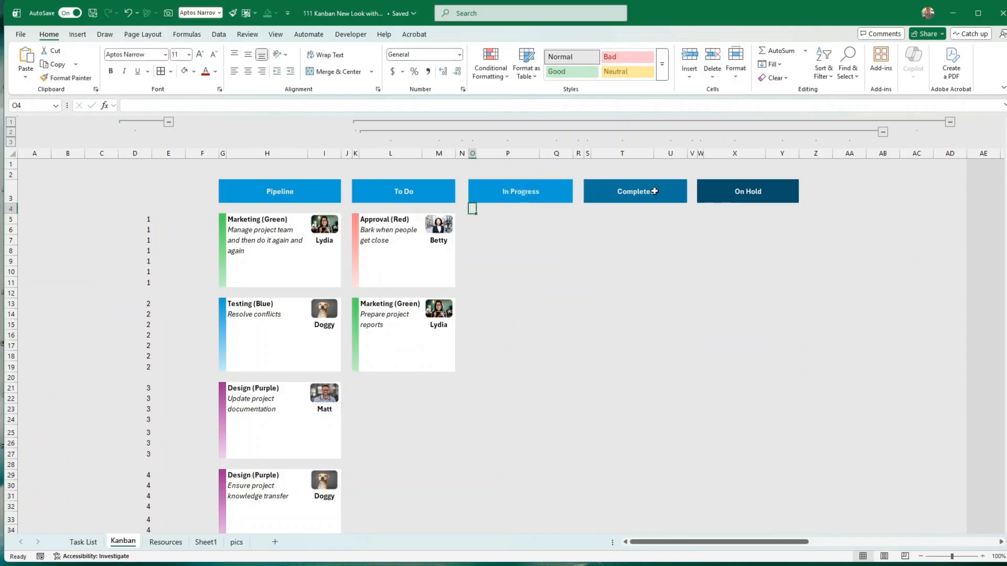
Step: Link the Kanban's Completed header in S3 to the Done status heading in the Task List sheet
left_click(654, 191)
type("=")
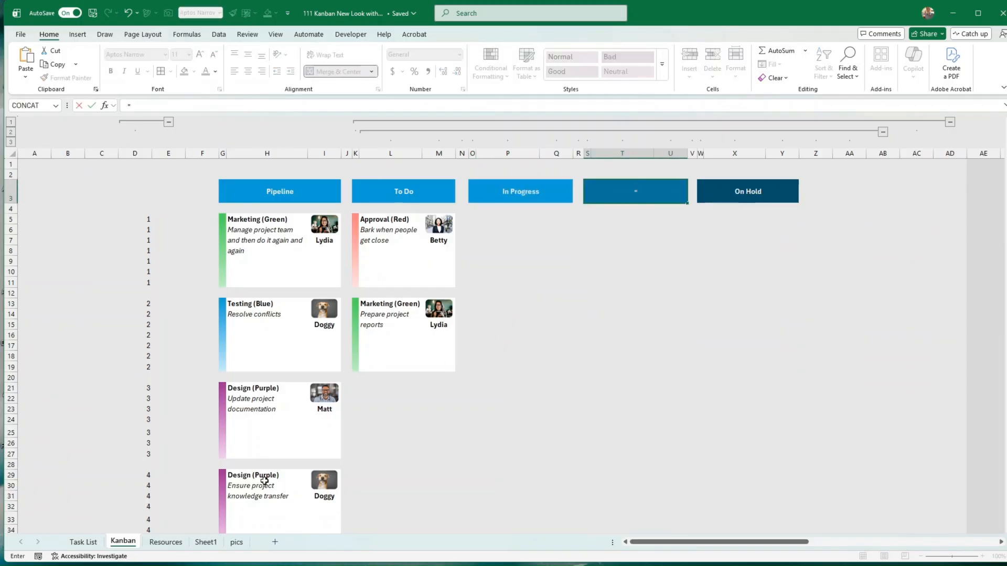
left_click(84, 542)
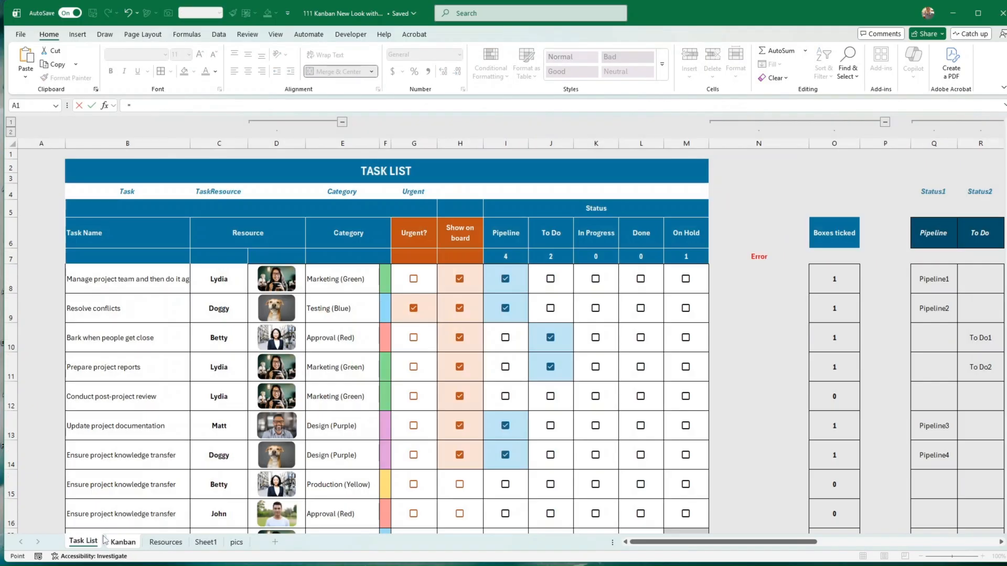
left_click(640, 236)
key("Return")
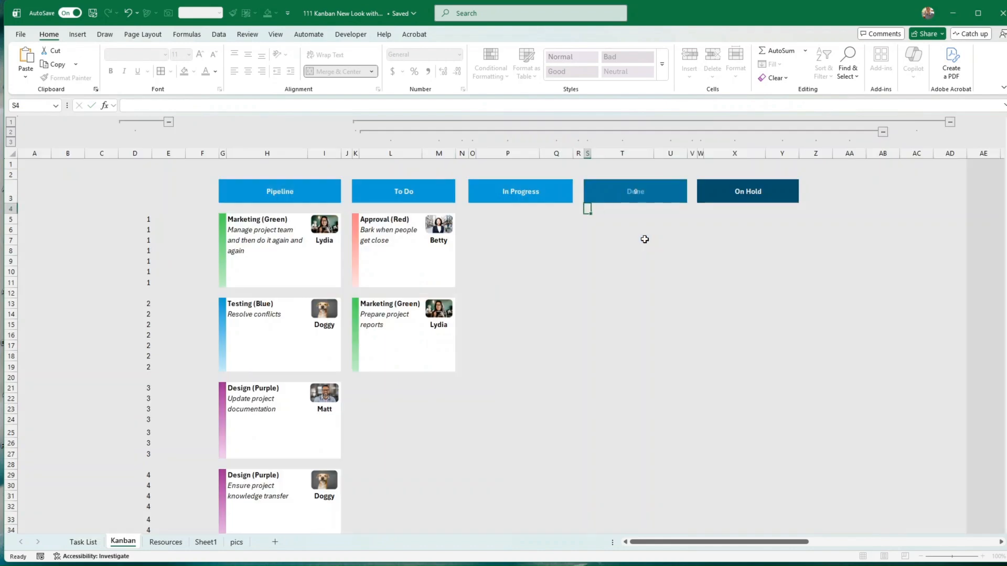
Step: Link the Kanban's On Hold header in W3 to the On Hold status heading in Task List cell M6
left_click(730, 196)
type("=")
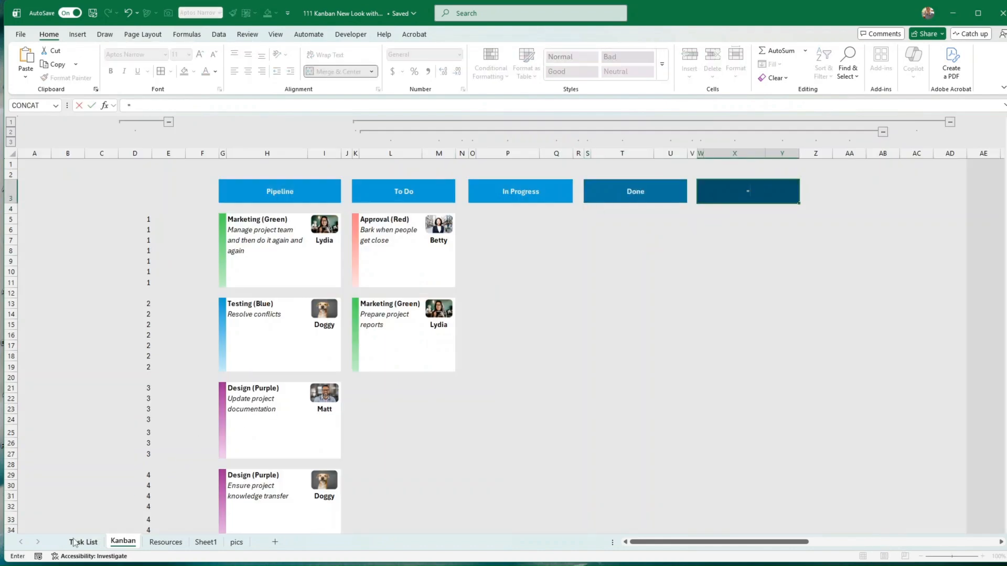
left_click(84, 542)
left_click(689, 236)
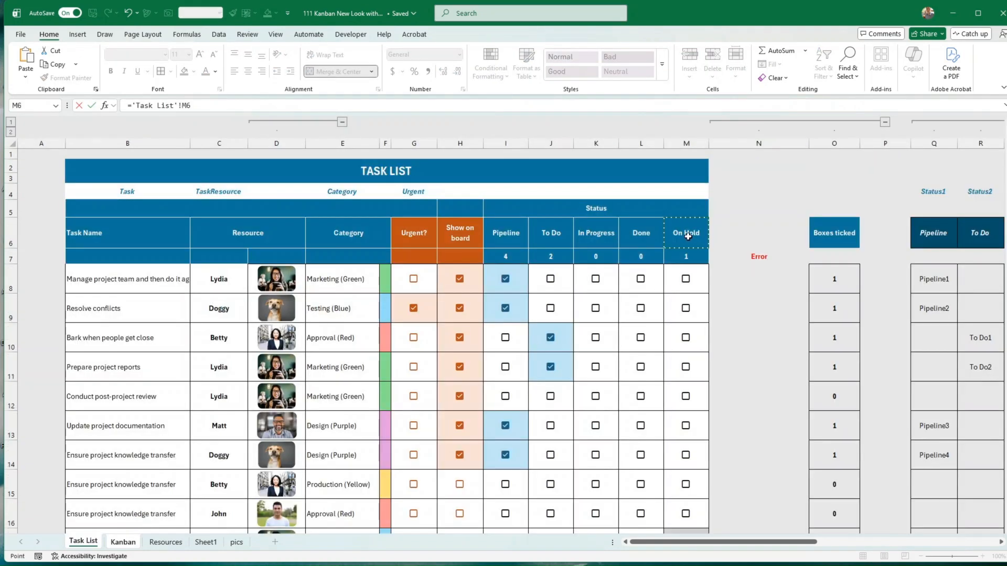
key("Return")
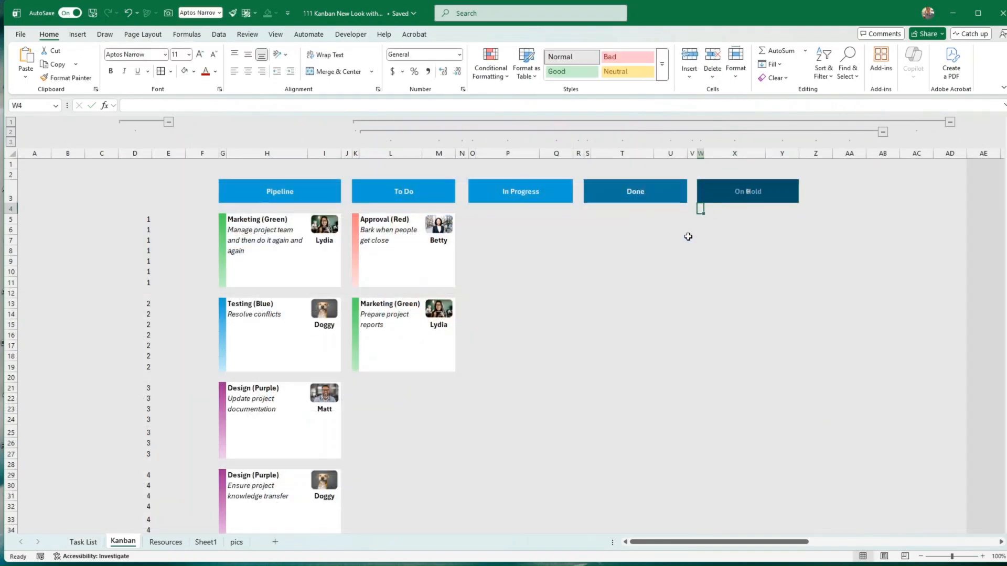
Step: Copy the first To Do card, including its colour bar, and paste it as the first In Progress card in O5:Q11
left_click(356, 224)
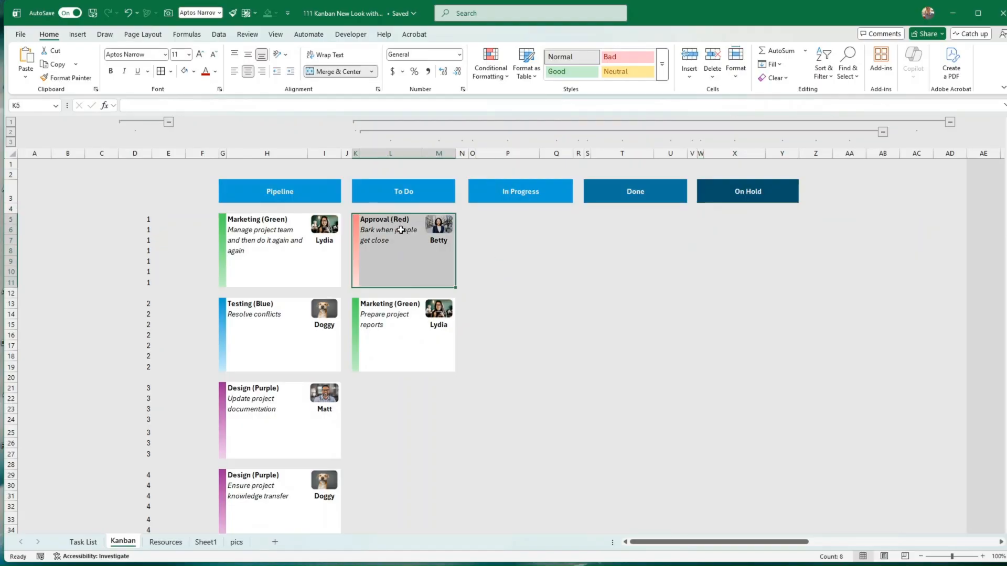
key("ctrl+c")
left_click(472, 219)
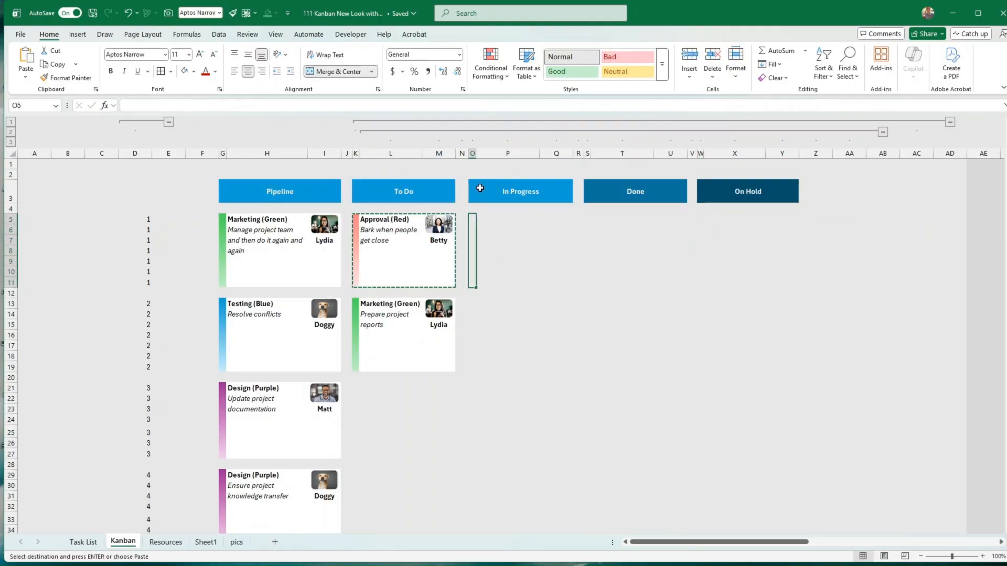
left_click(508, 221)
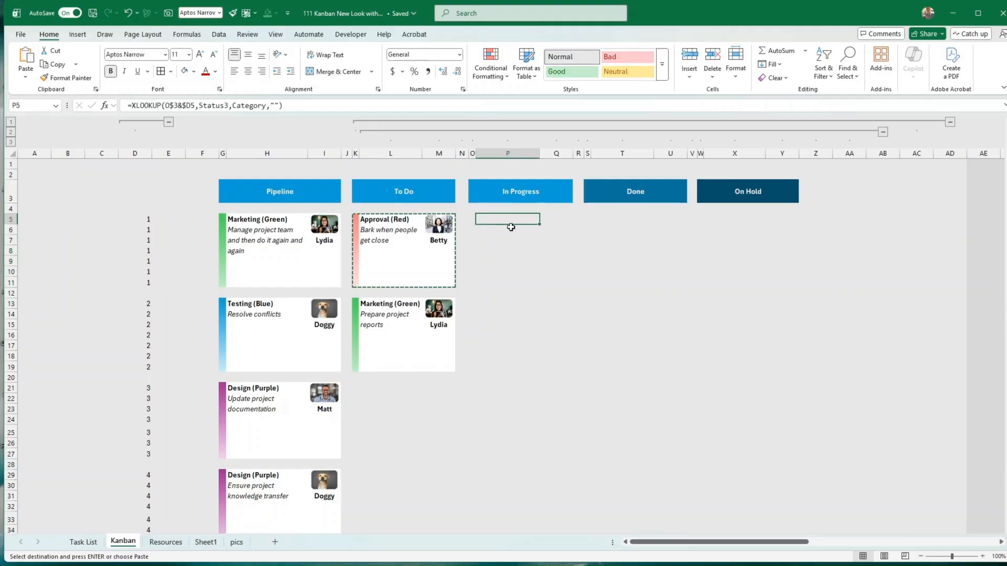
left_click(473, 219)
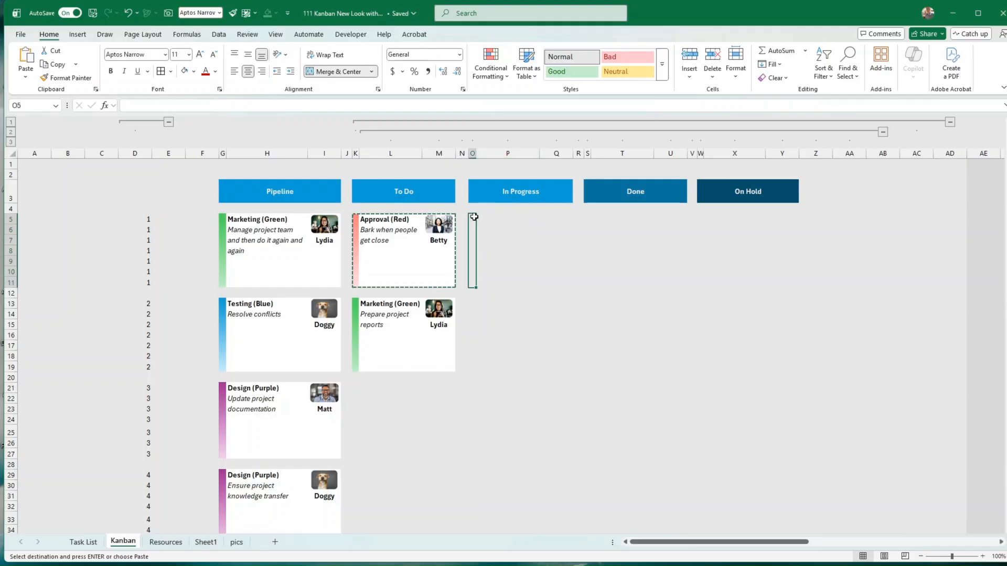
left_click_drag(474, 217, 559, 228)
key("ctrl+v")
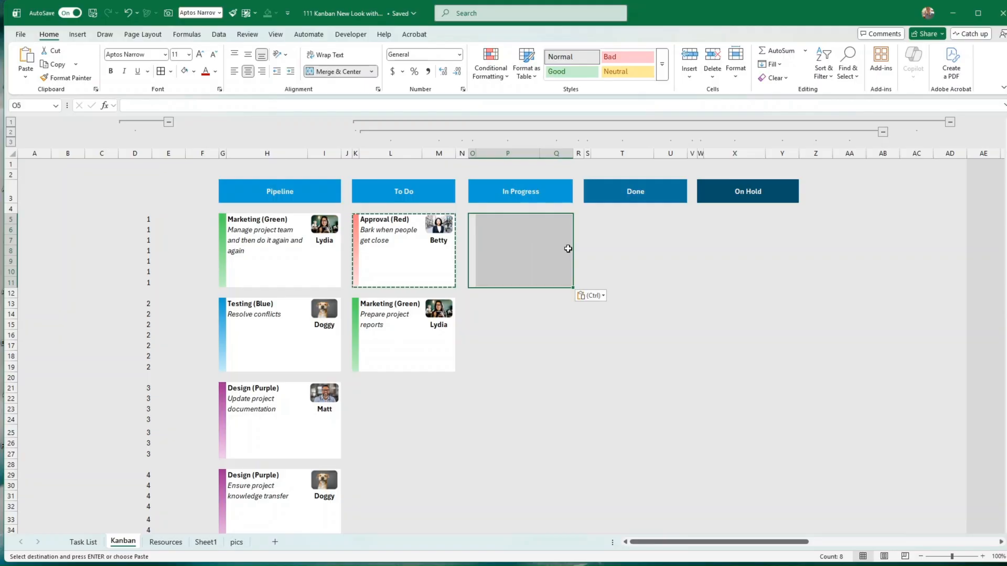
Step: Replace all occurrences of Status2 with Status3 in the In Progress card's formulas in P5:Q11, and close the replace dialog
left_click_drag(487, 220, 561, 282)
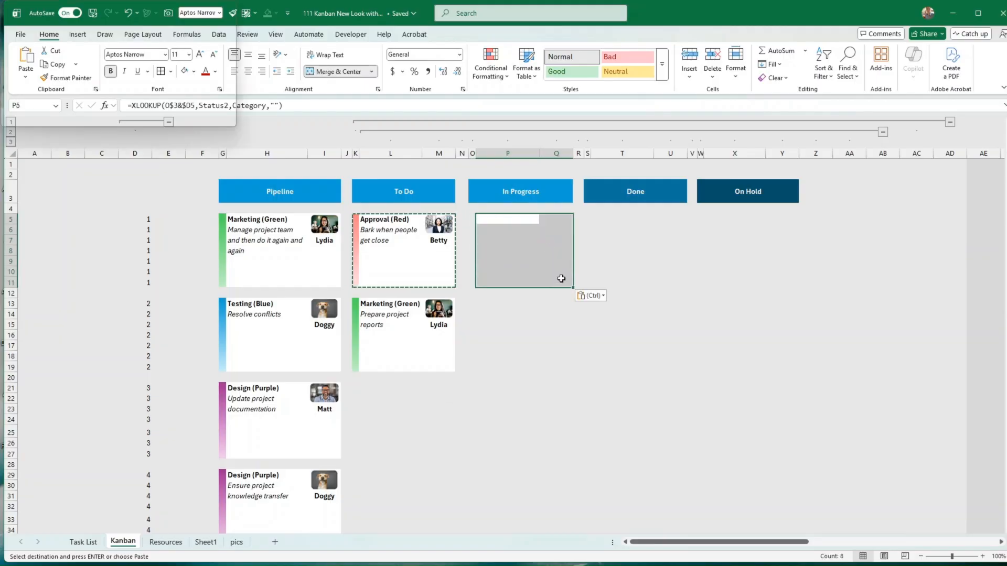
key("ctrl+f")
left_click(492, 285)
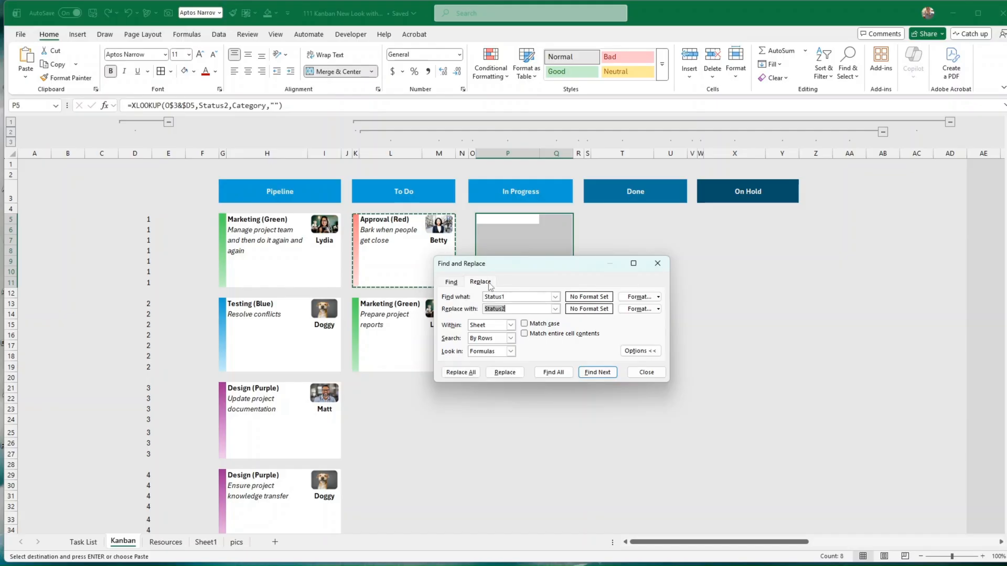
left_click(518, 296)
key("BackSpace")
type("2")
left_click(516, 309)
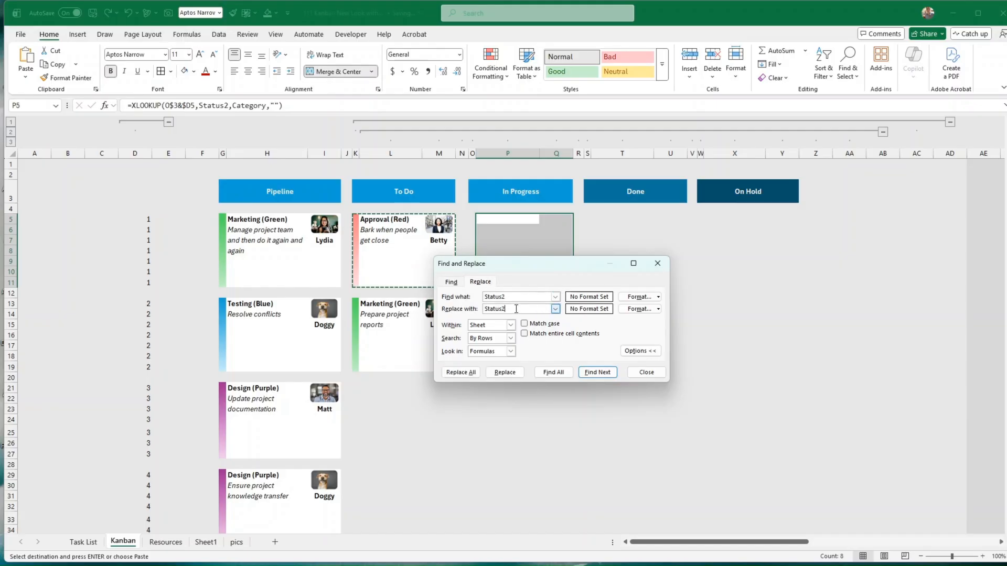
key("BackSpace")
left_click(468, 374)
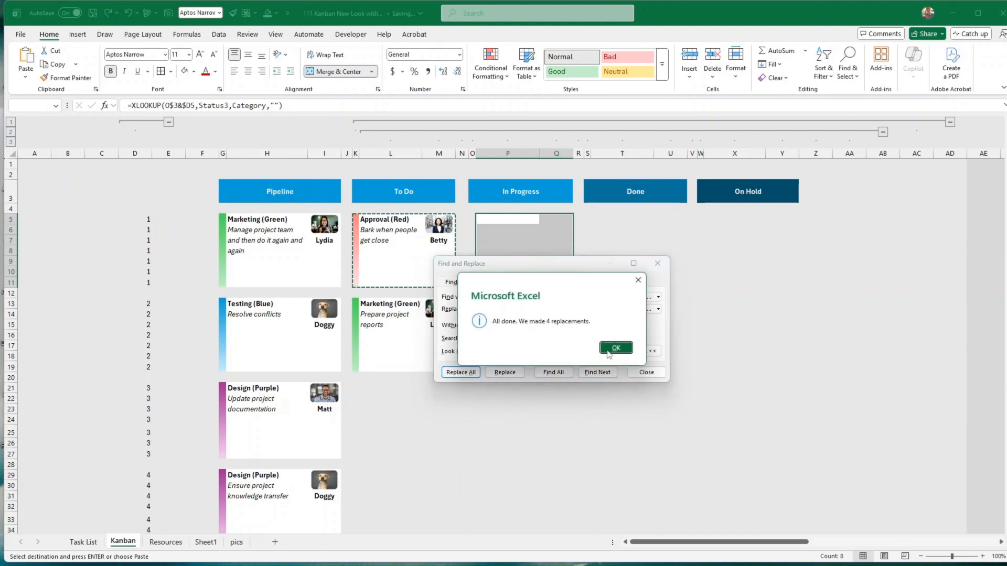
left_click(612, 349)
left_click(646, 372)
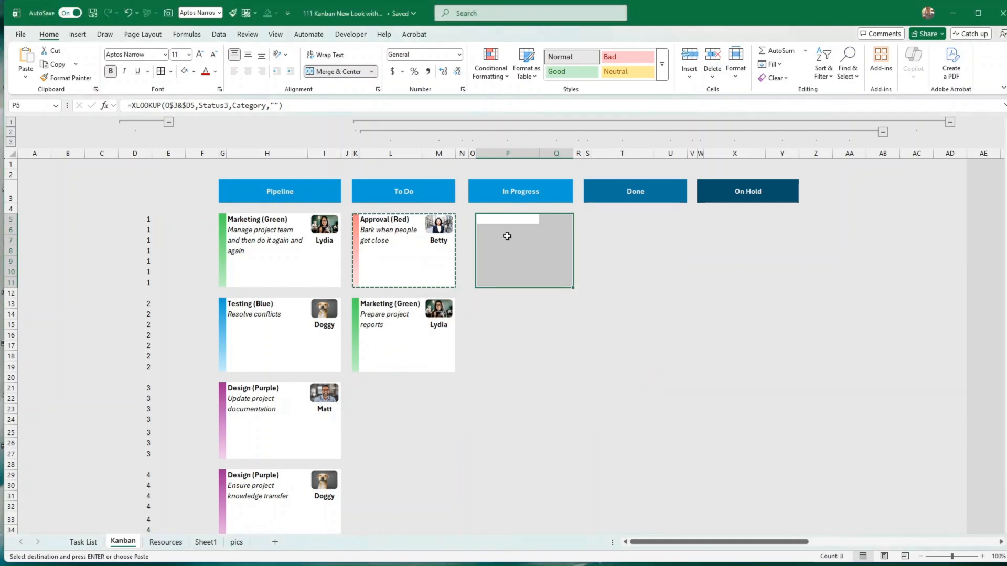
Step: Change the In Progress card's XLOOKUP formatting rule to look up $O$3&$D5 in Status3, apply it and close the rules manager
left_click(472, 223)
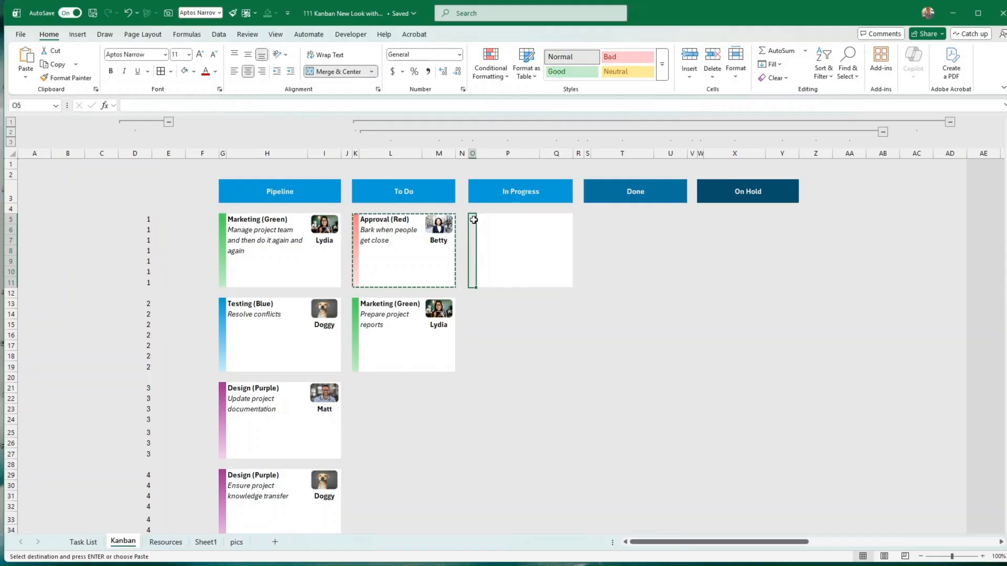
left_click_drag(473, 220, 505, 220)
left_click(491, 64)
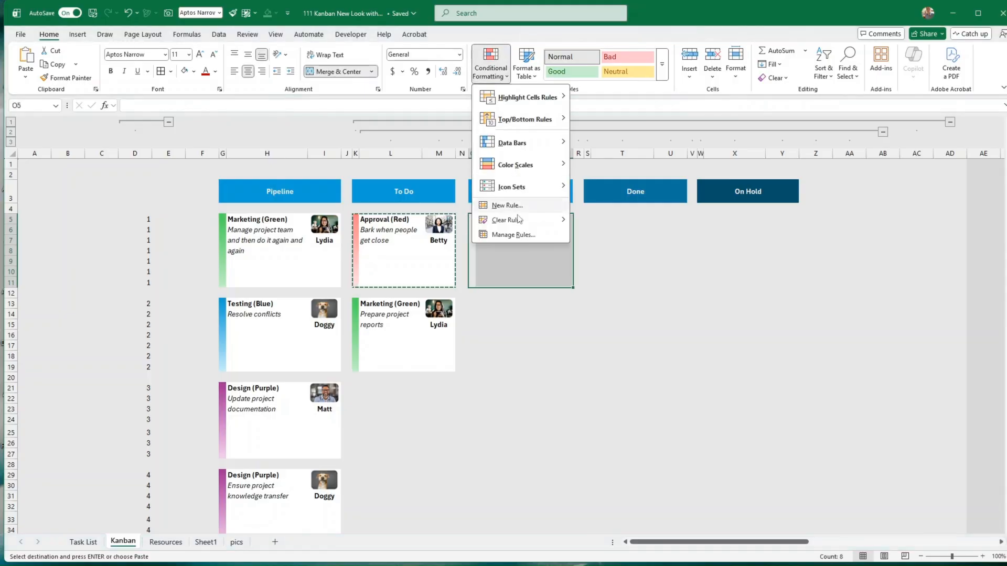
left_click(514, 235)
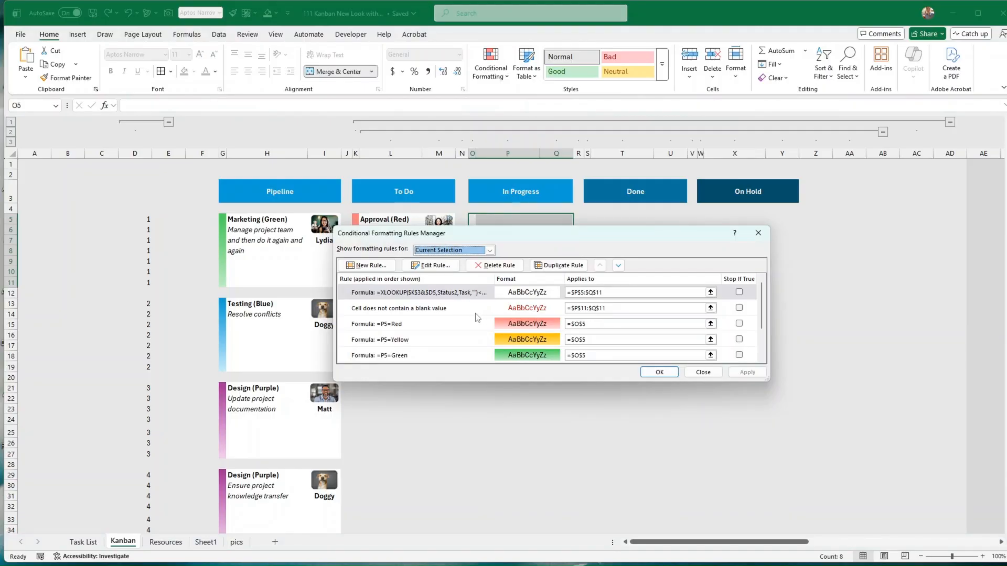
left_click(468, 294)
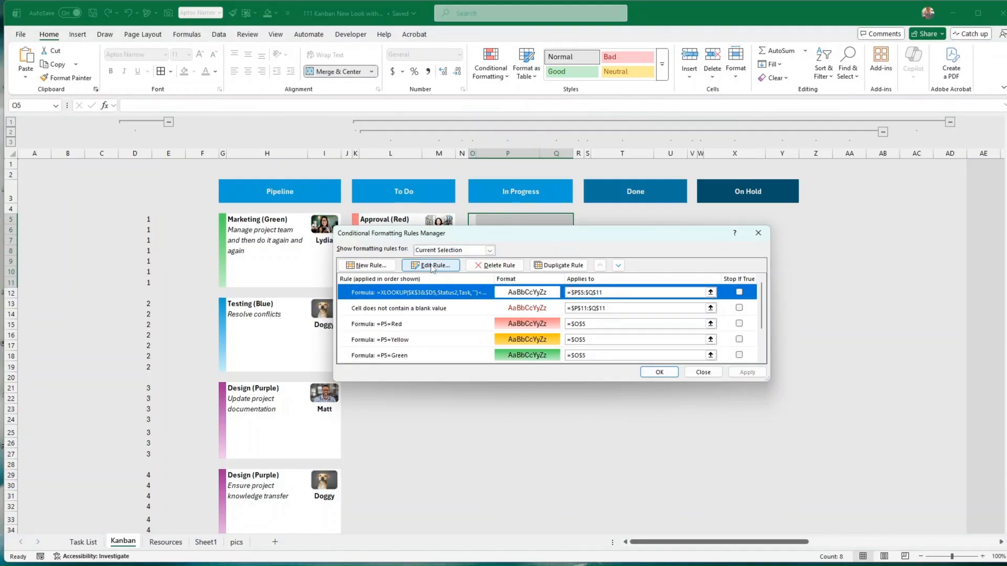
left_click(431, 265)
left_click(504, 343)
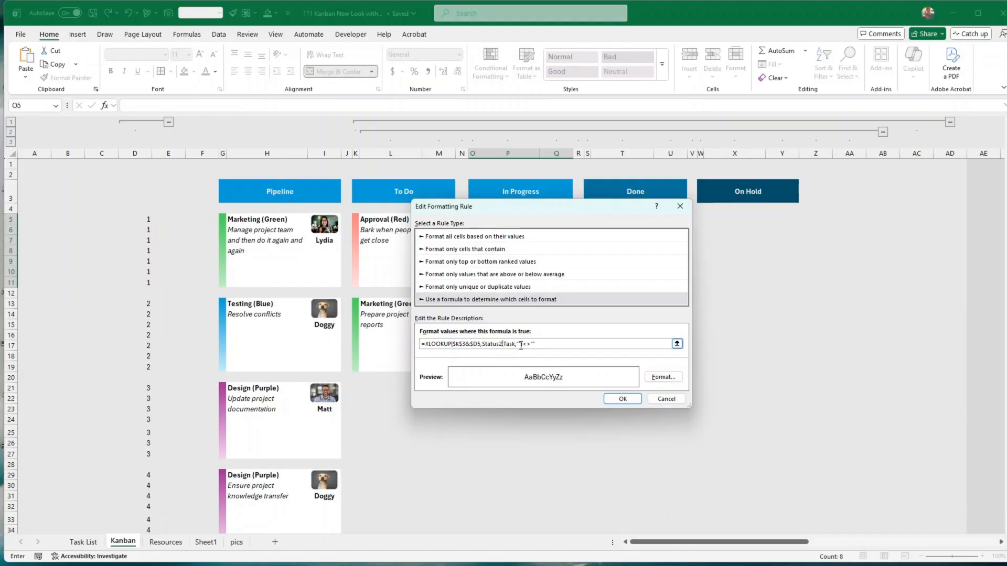
key("BackSpace")
type("3")
key("Return")
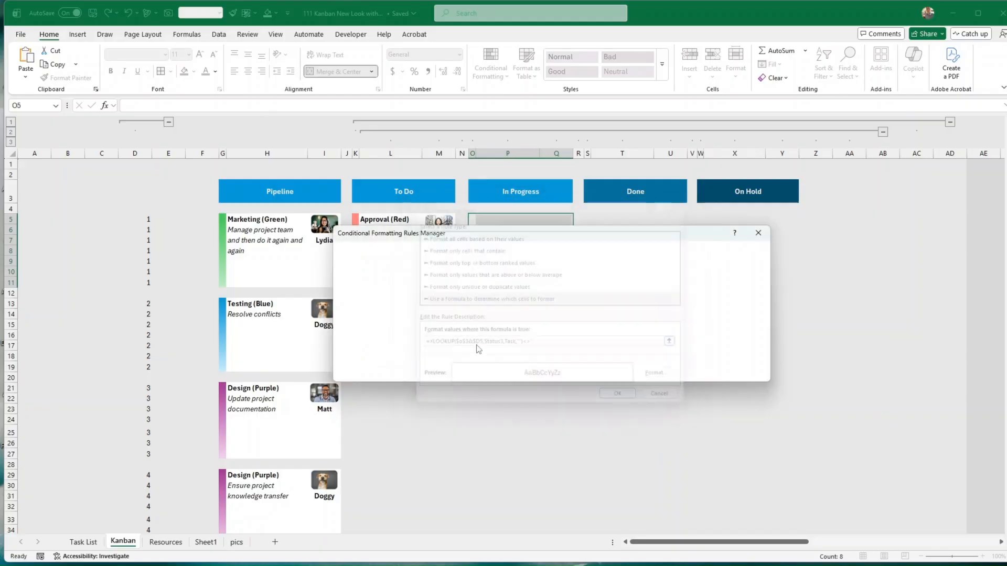
left_click(747, 375)
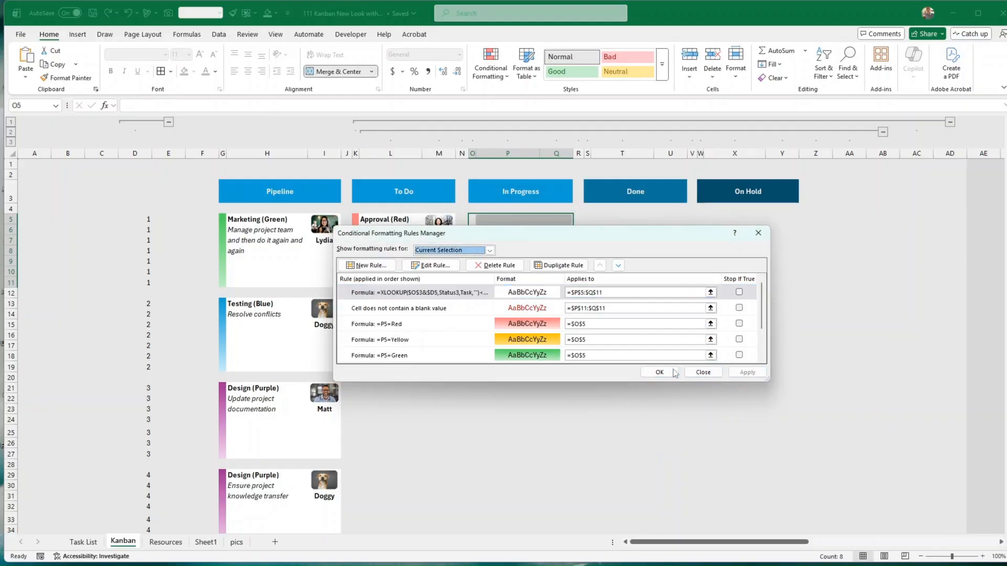
left_click(655, 374)
left_click(649, 380)
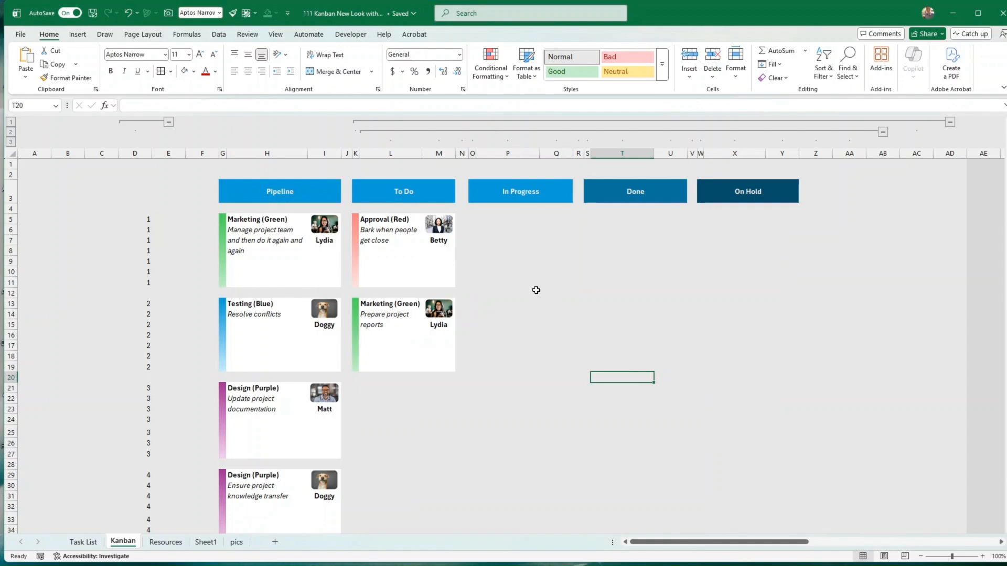
Step: In the Task List, switch the first task's status from Pipeline to In Progress by ticking K8 and unticking I8
left_click(88, 542)
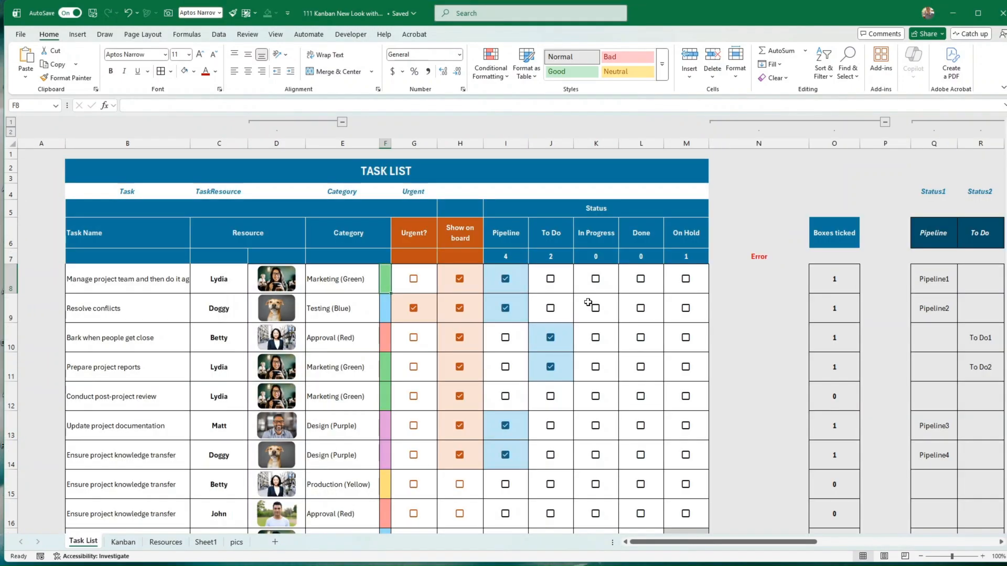
left_click(598, 282)
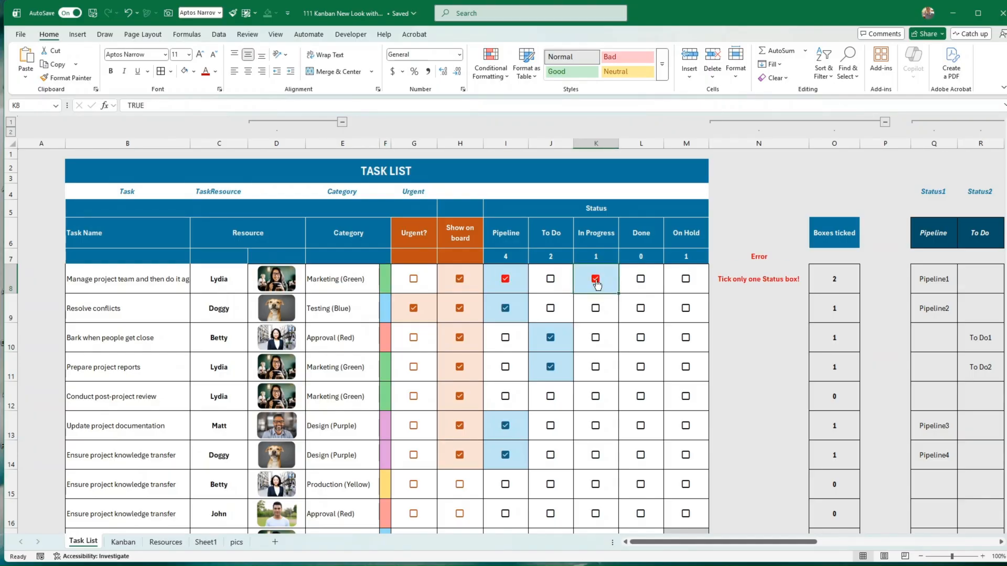
left_click(505, 279)
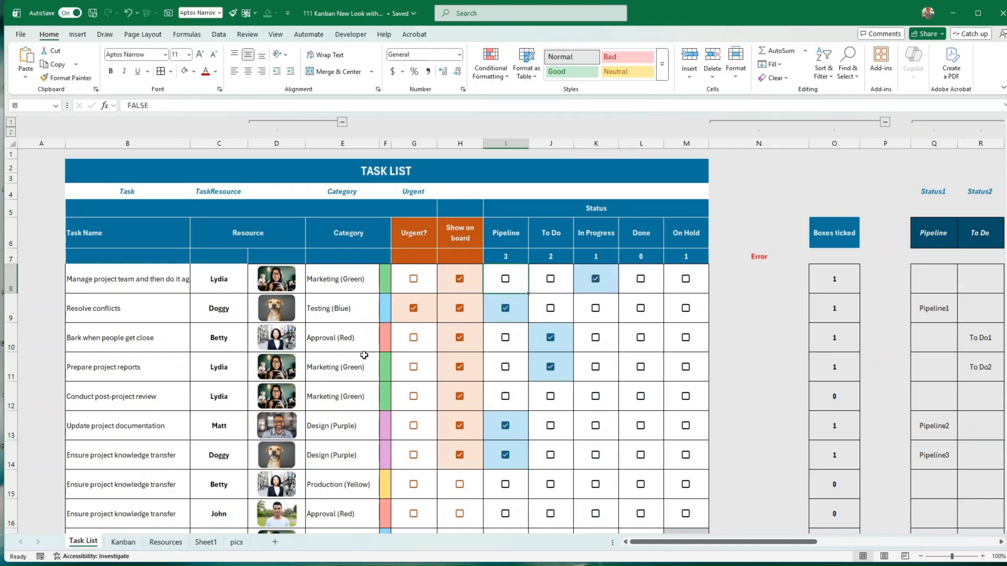
Step: On the Kanban sheet, set the font colour of the In Progress card's urgent-flag cell P11 to red
left_click(124, 542)
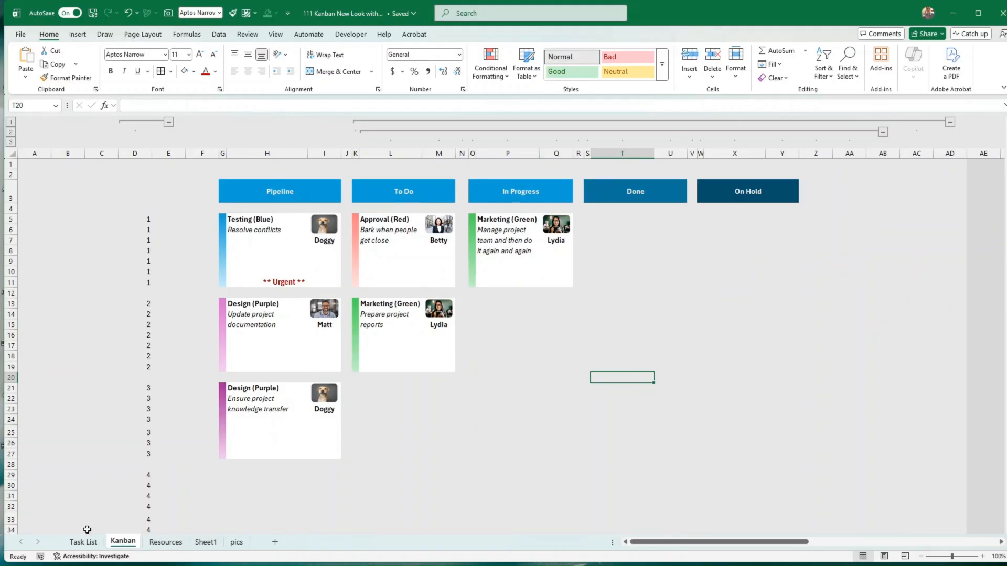
left_click(535, 348)
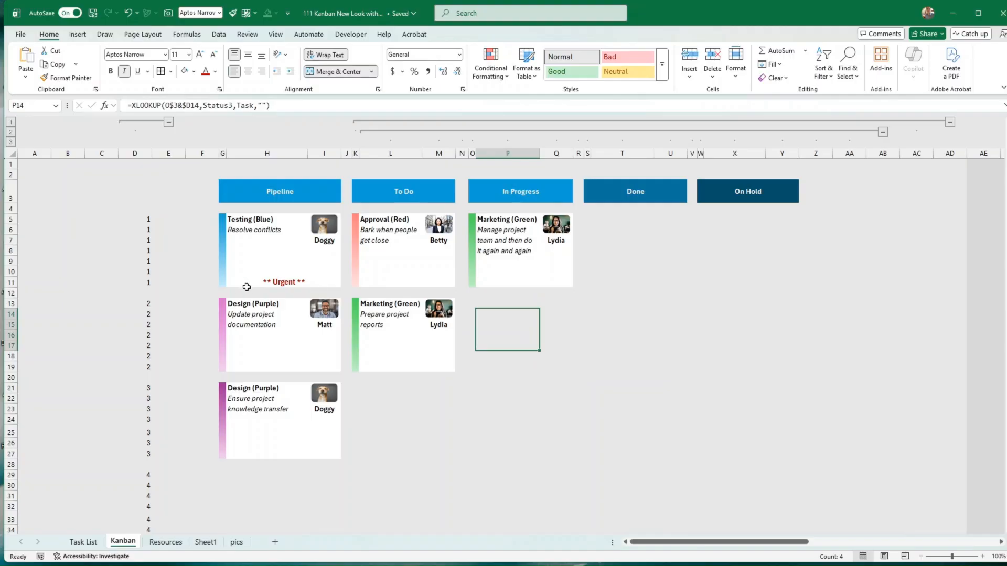
left_click(496, 284)
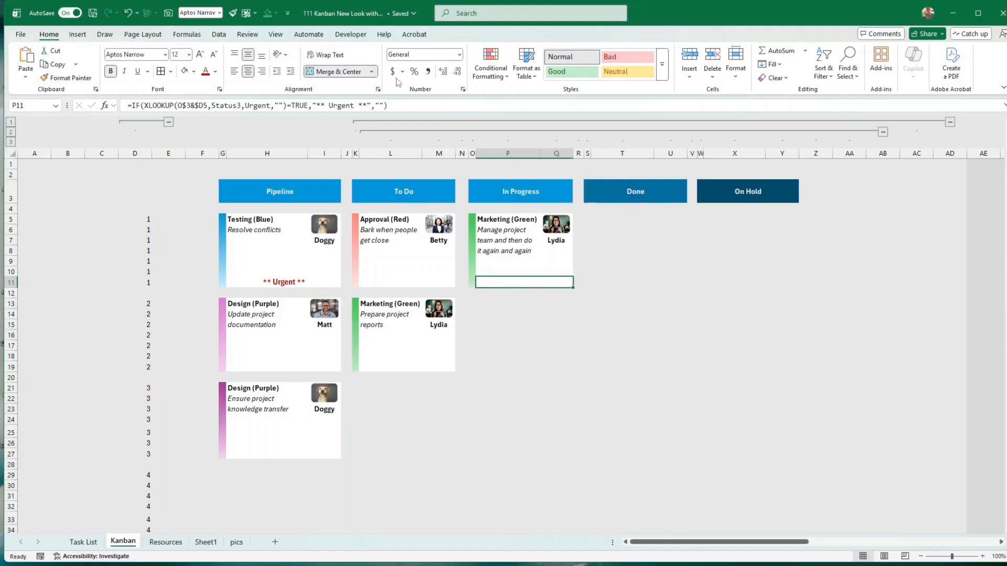
left_click(215, 72)
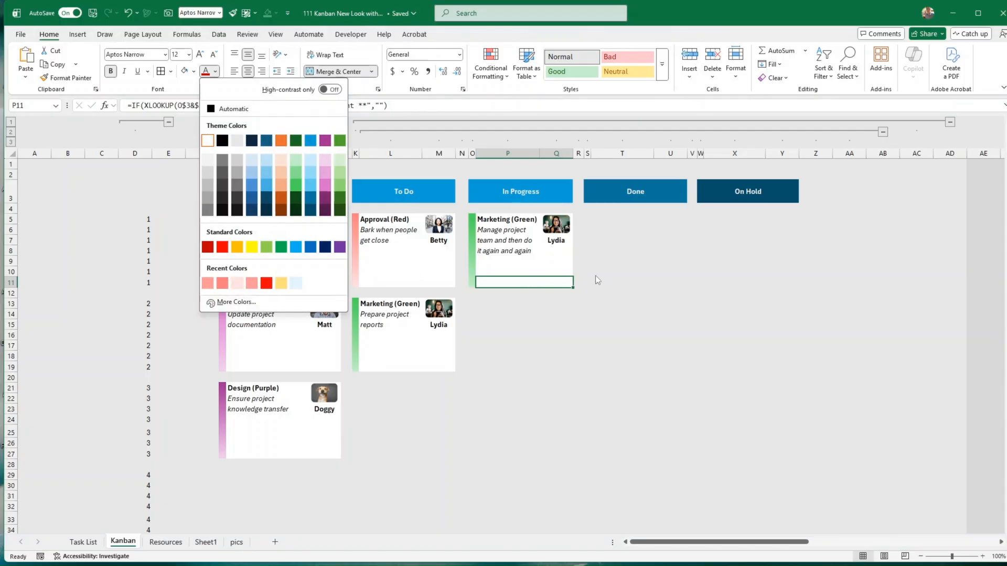
left_click(223, 249)
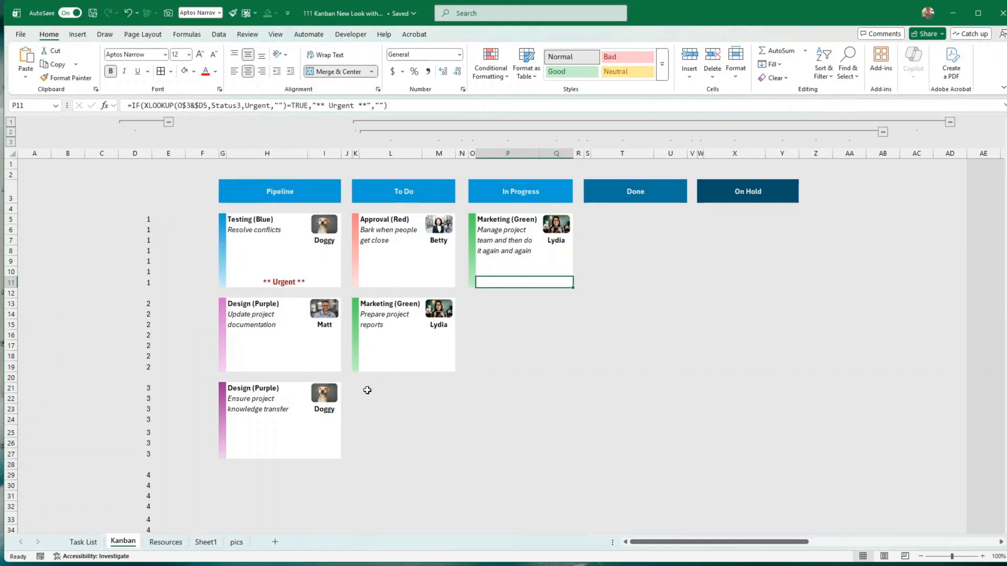
Step: Mark the first task as urgent by ticking G8 in the Task List, and return to the Kanban sheet
left_click(84, 542)
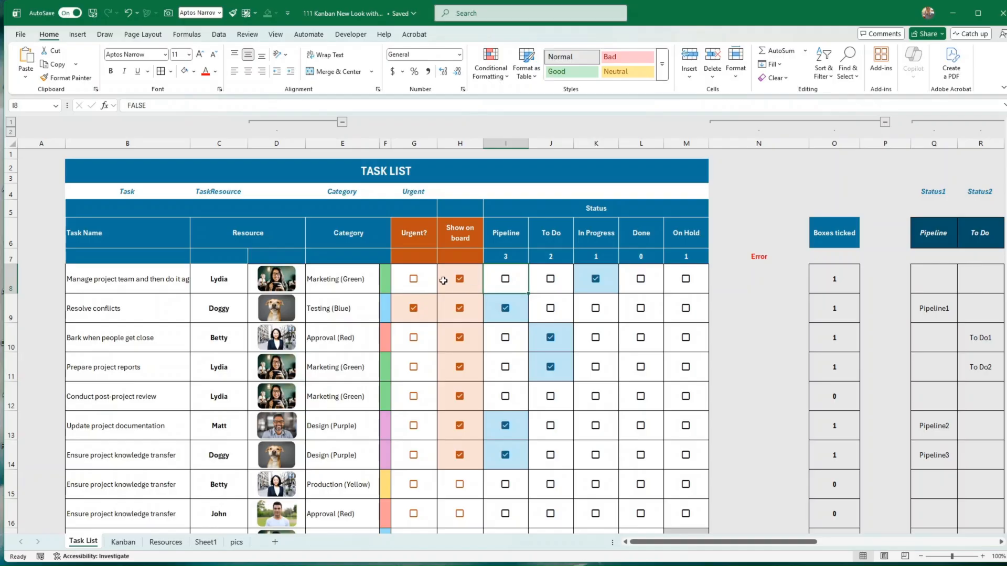
left_click(413, 279)
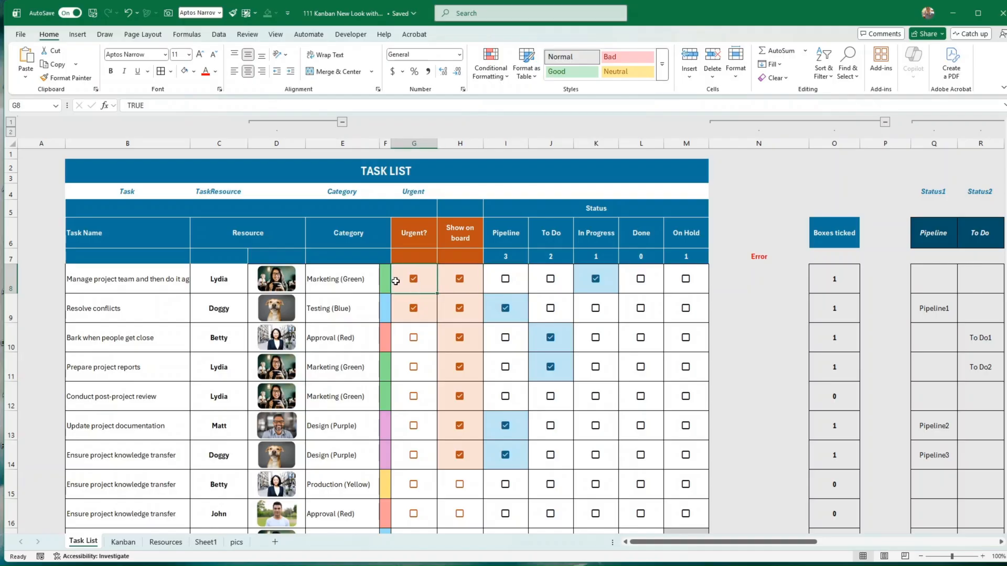
left_click(124, 543)
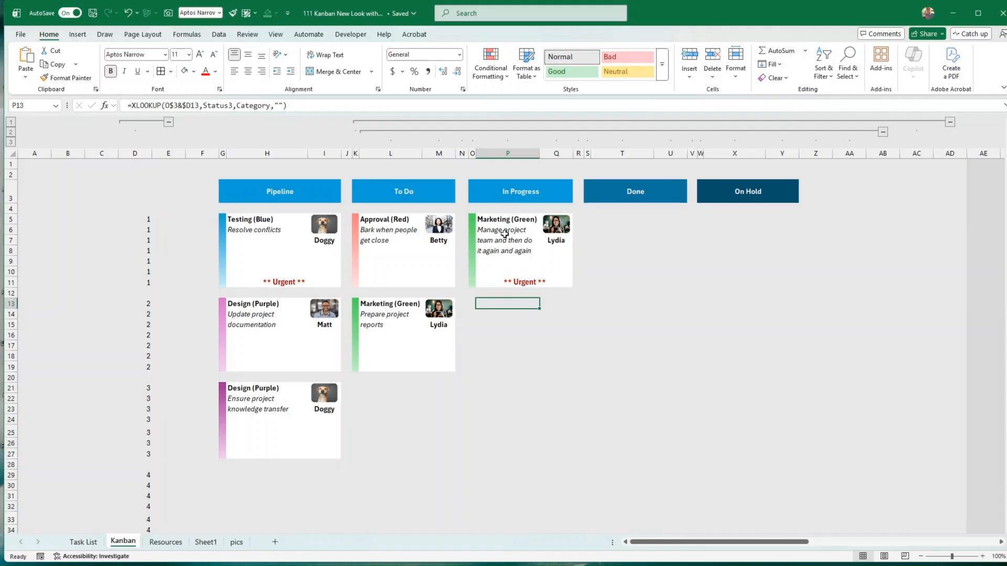
Step: Copy the In Progress card O5:Q11 and paste it as the first Done card at S5 and the first On Hold card at W5
left_click_drag(468, 224, 549, 225)
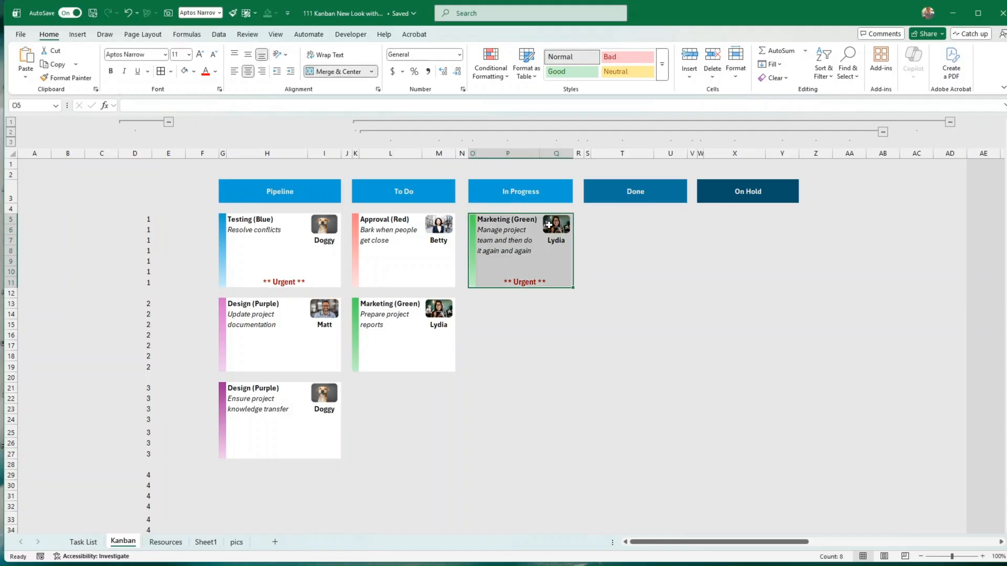
key("ctrl+c")
left_click(589, 219)
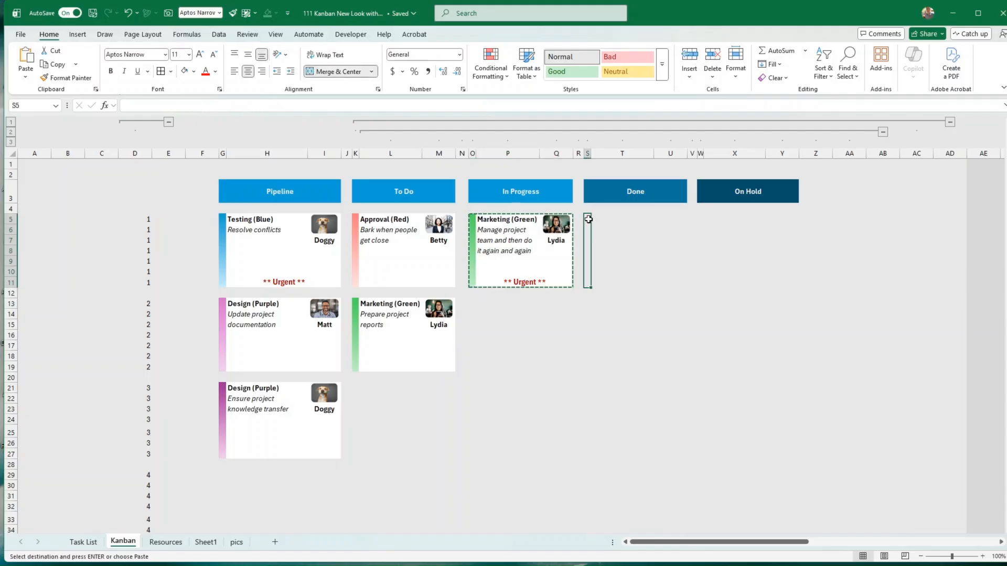
key("ctrl+v")
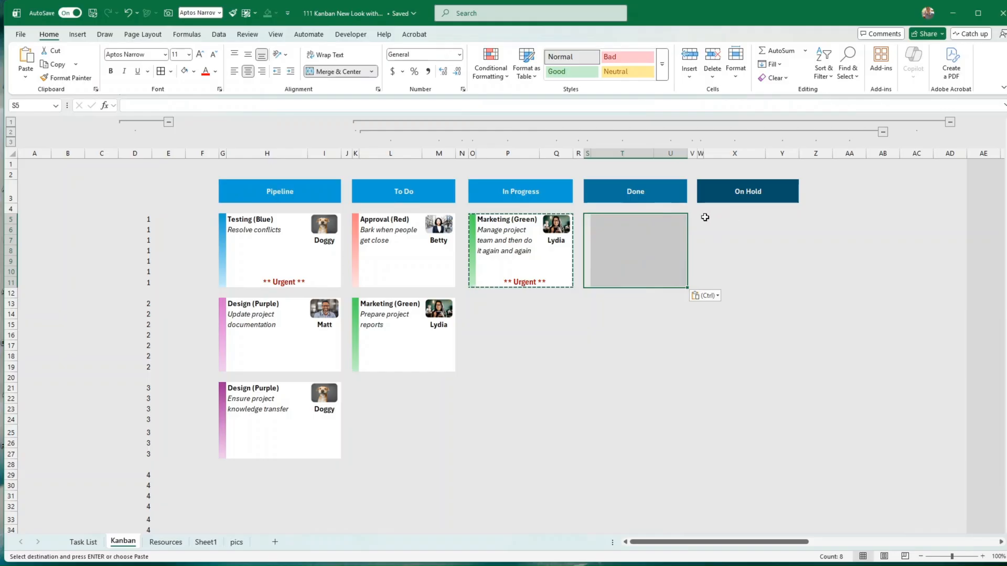
left_click(702, 219)
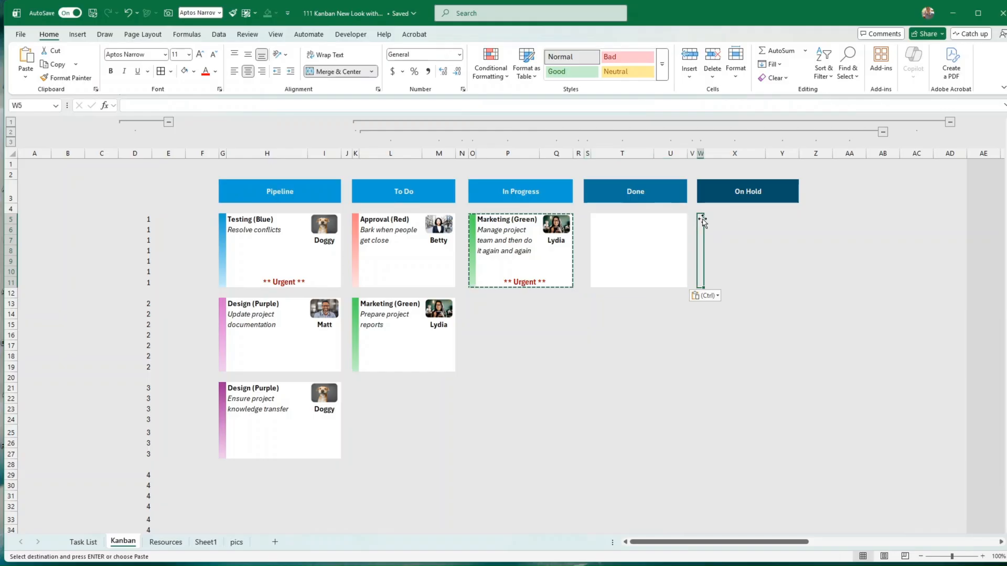
key("ctrl+v")
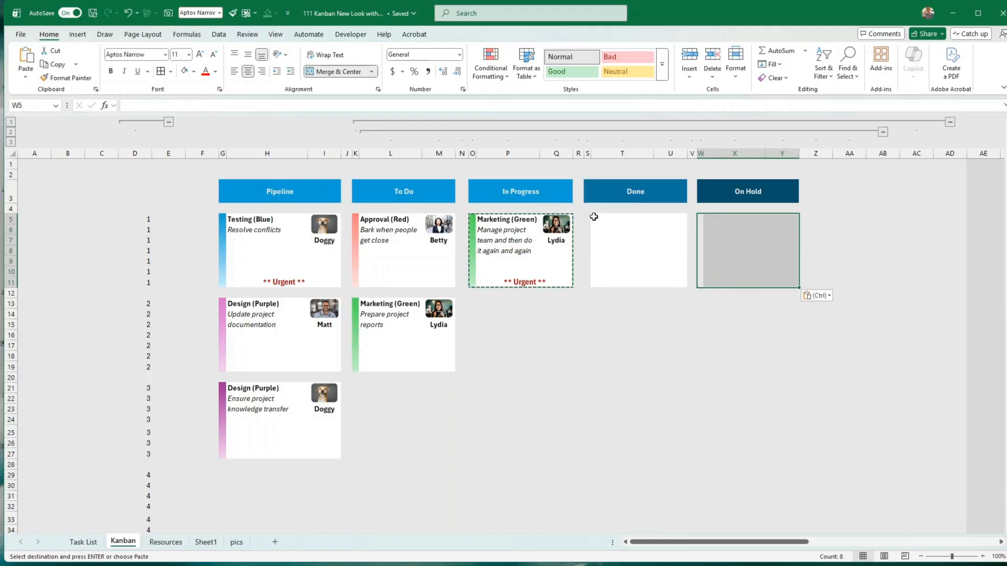
Step: Replace all occurrences of Status3 with Status4 in the Done card's formulas in T5:U11, and close the replace dialog
left_click_drag(593, 217, 676, 277)
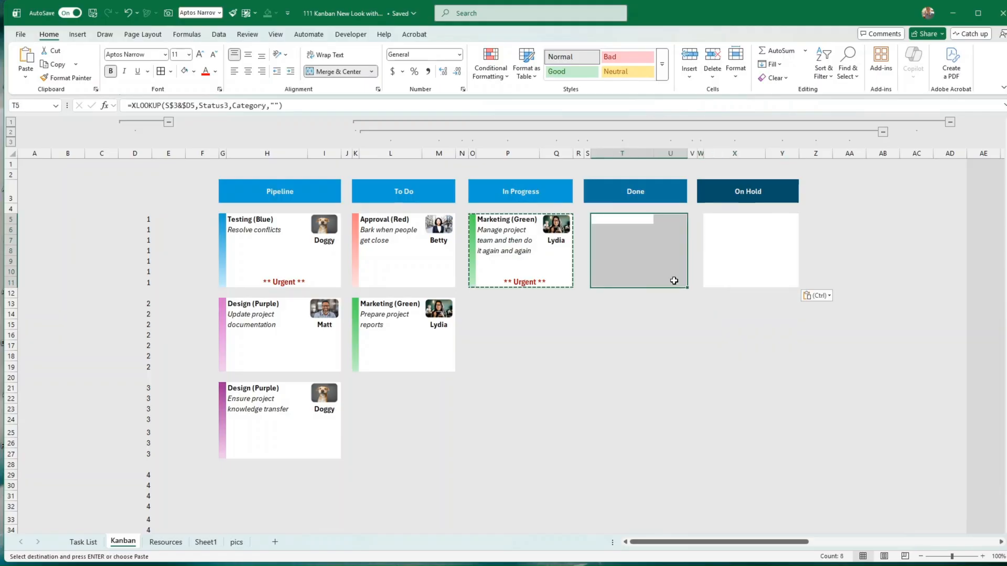
key("ctrl+f")
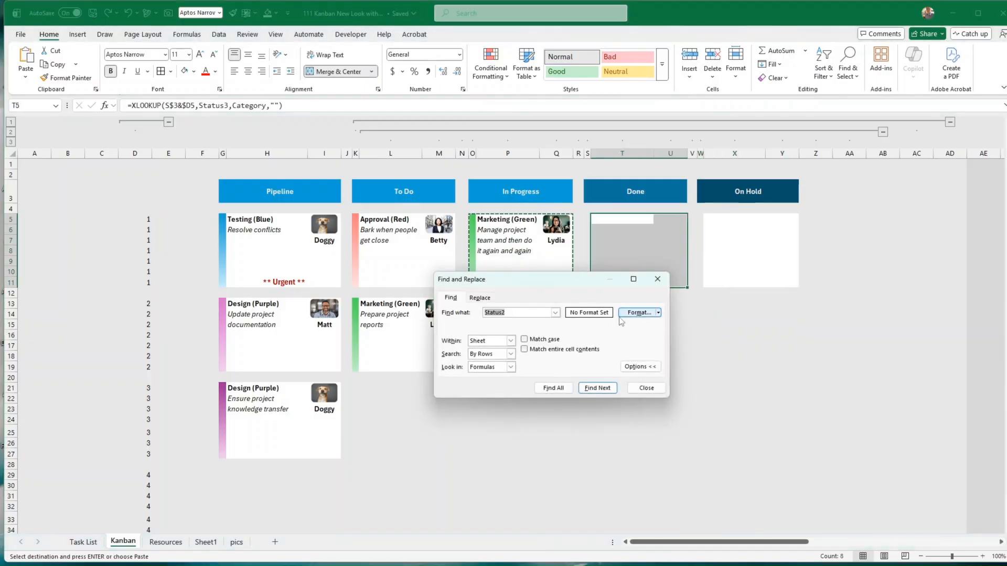
left_click(489, 302)
left_click(514, 324)
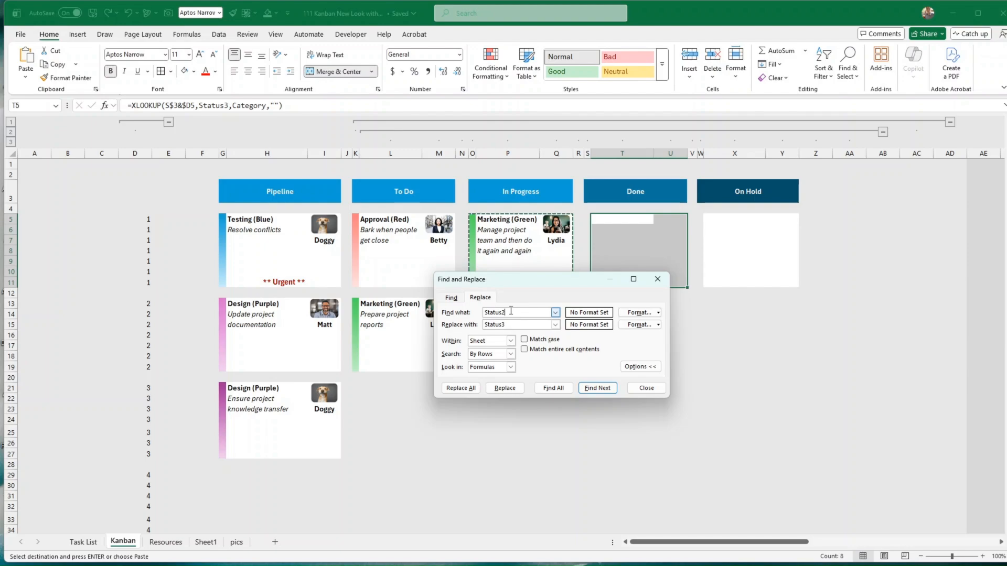
left_click(515, 312)
key("BackSpace")
type("3")
left_click(508, 324)
key("BackSpace")
type("4")
left_click(467, 388)
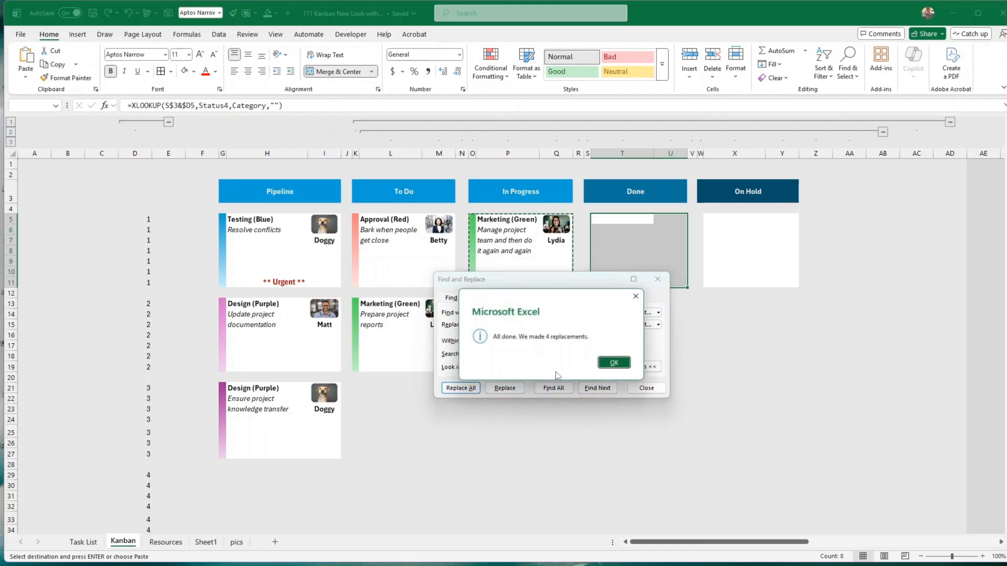
left_click(612, 363)
left_click(648, 388)
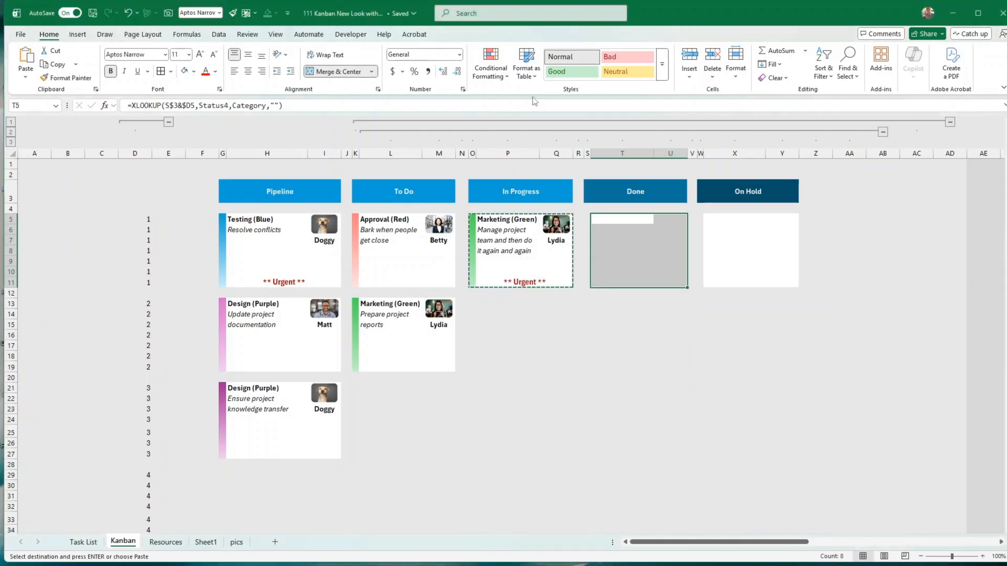
Step: Change the Done card's XLOOKUP formatting rule to look up $S$3&$D5 in Status4, apply it and close the rules manager
left_click(493, 66)
left_click(513, 234)
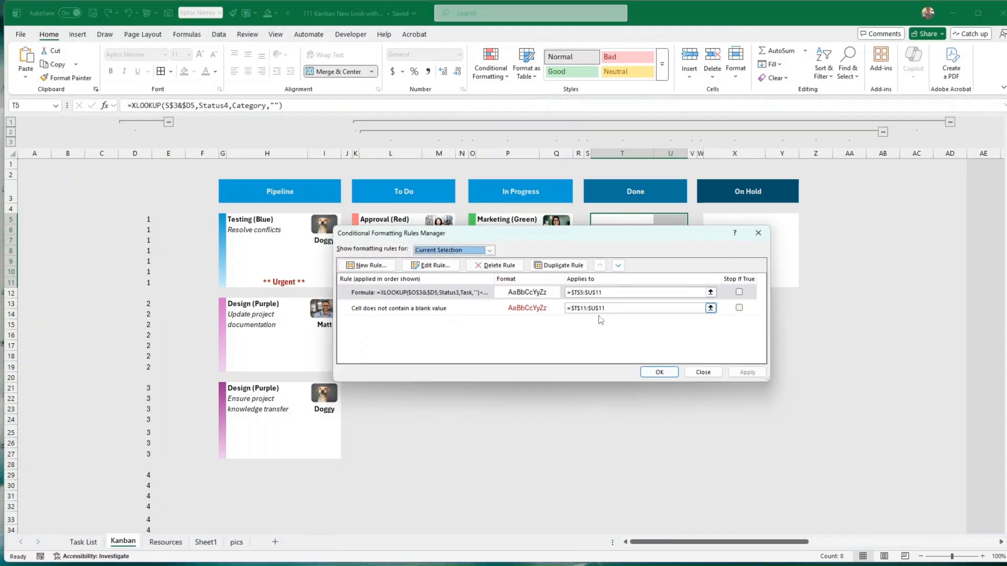
left_click(431, 265)
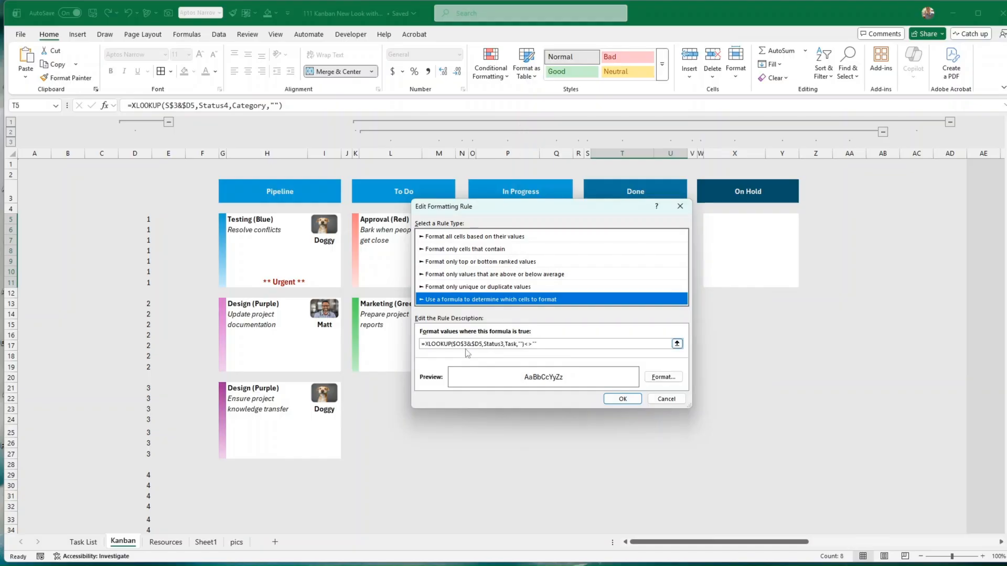
left_click_drag(462, 344, 454, 346)
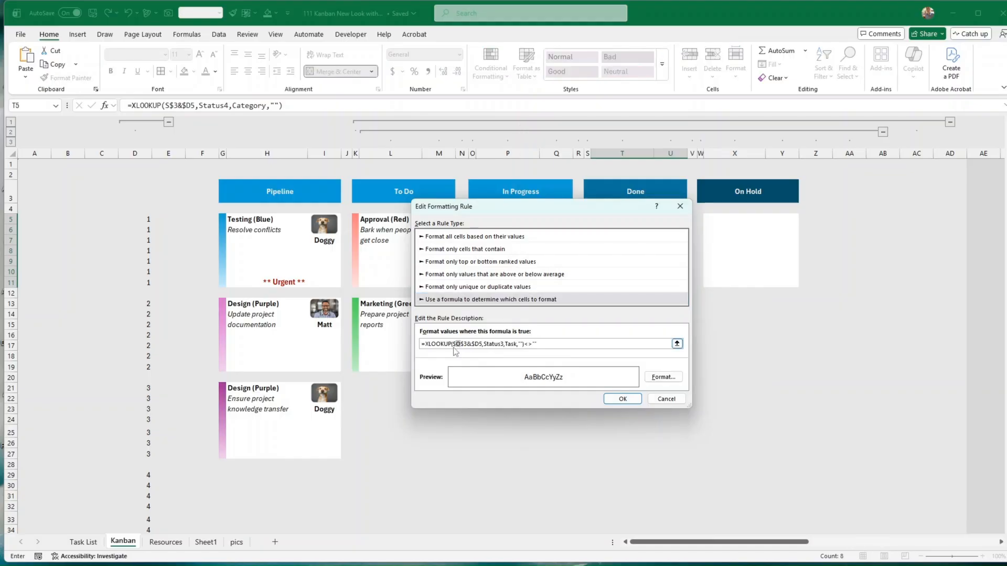
type("$s")
key("Return")
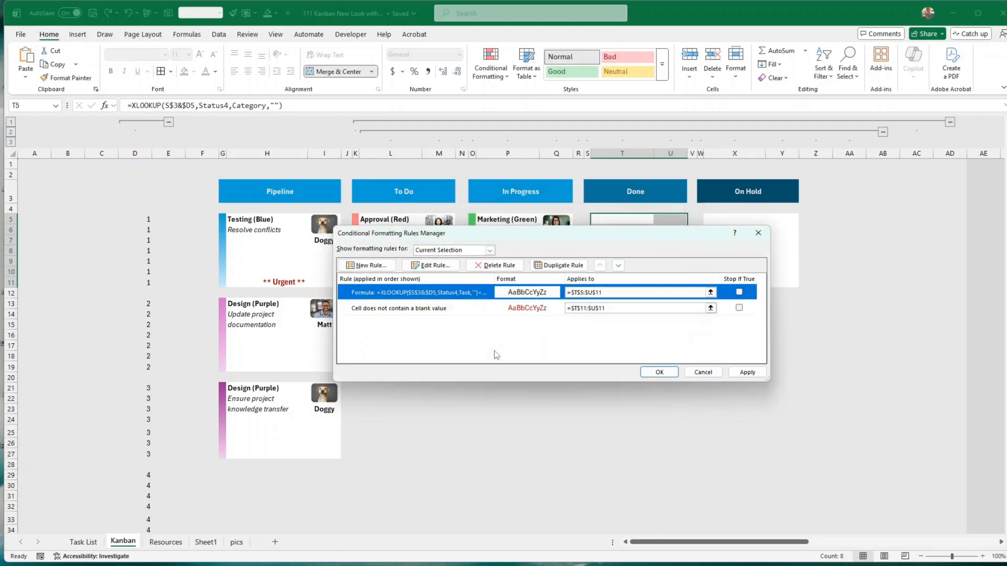
left_click(747, 373)
left_click(660, 372)
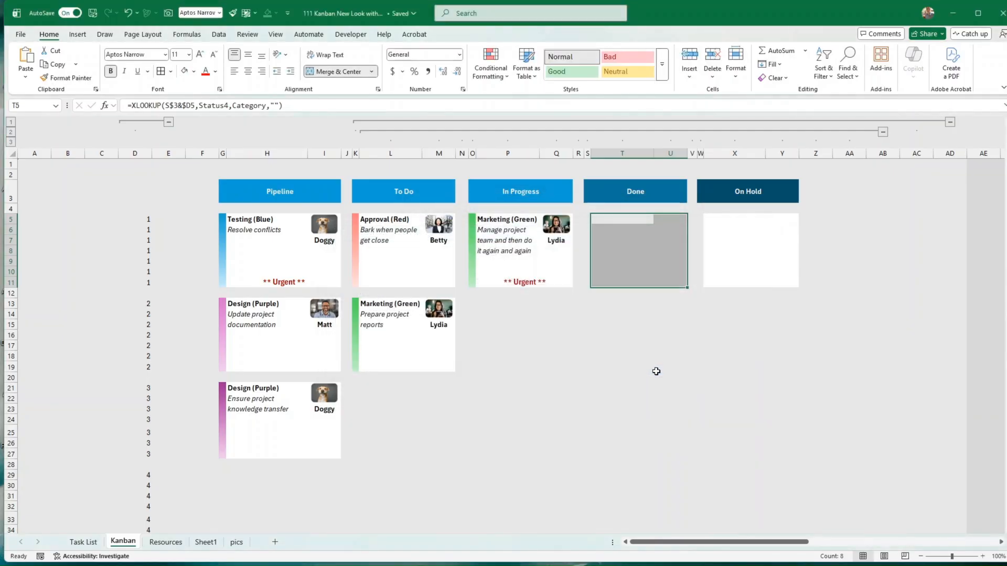
left_click(657, 371)
Step: Replace all occurrences of Status3 with Status5 in the On Hold card's formulas in X5:Y11, and close the replace dialog
left_click_drag(707, 221, 780, 283)
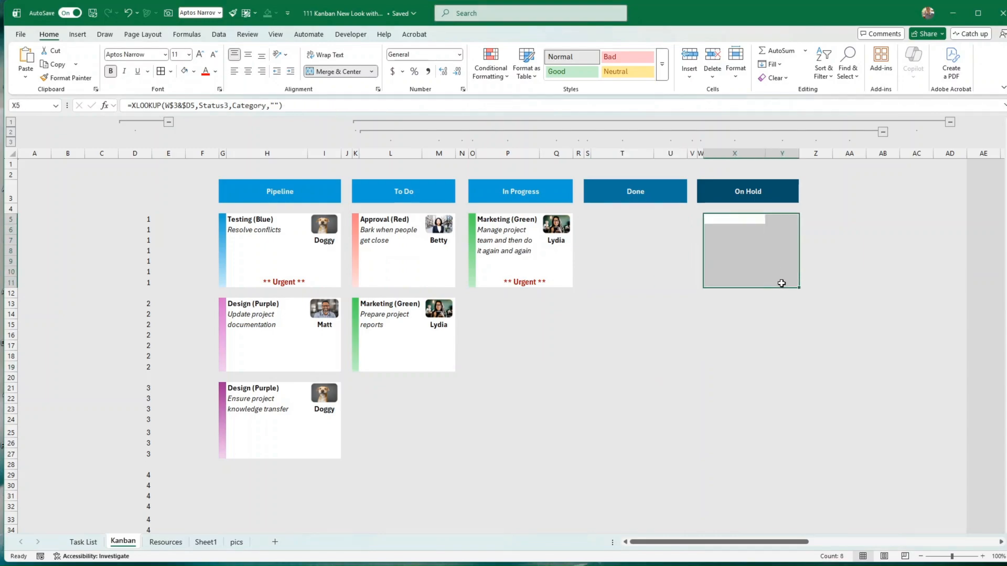
key("ctrl+f")
type("Status3")
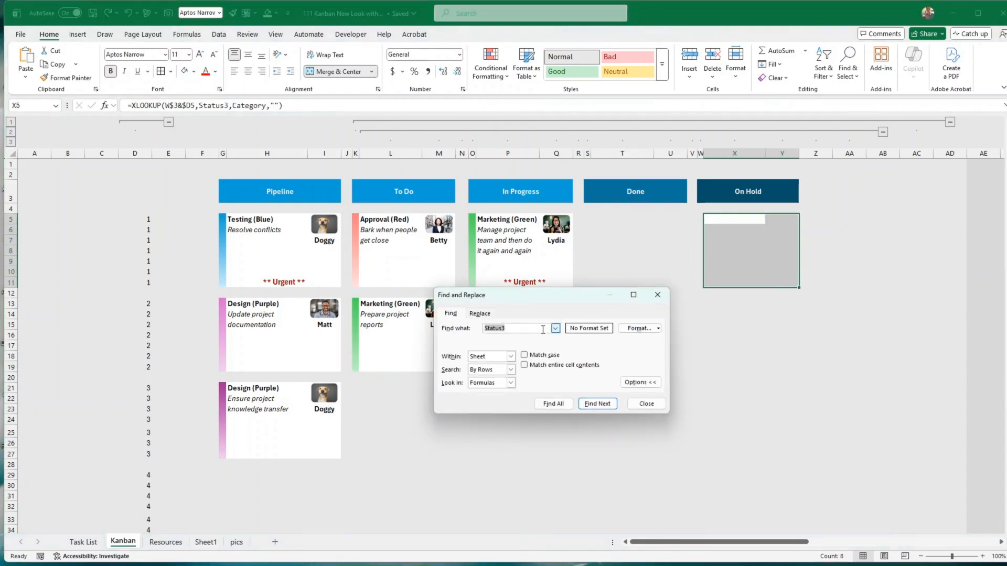
left_click(479, 314)
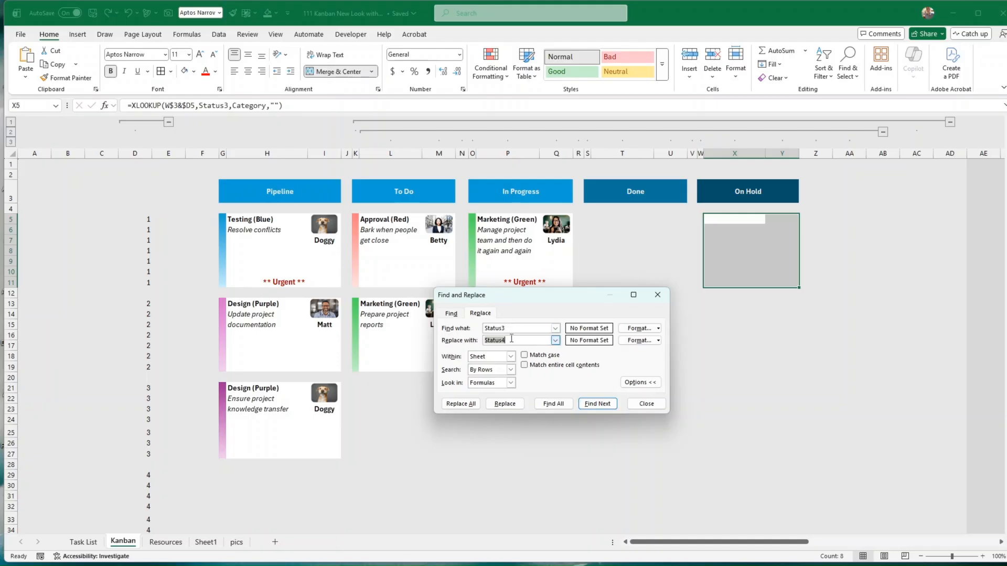
left_click(512, 339)
left_click(468, 407)
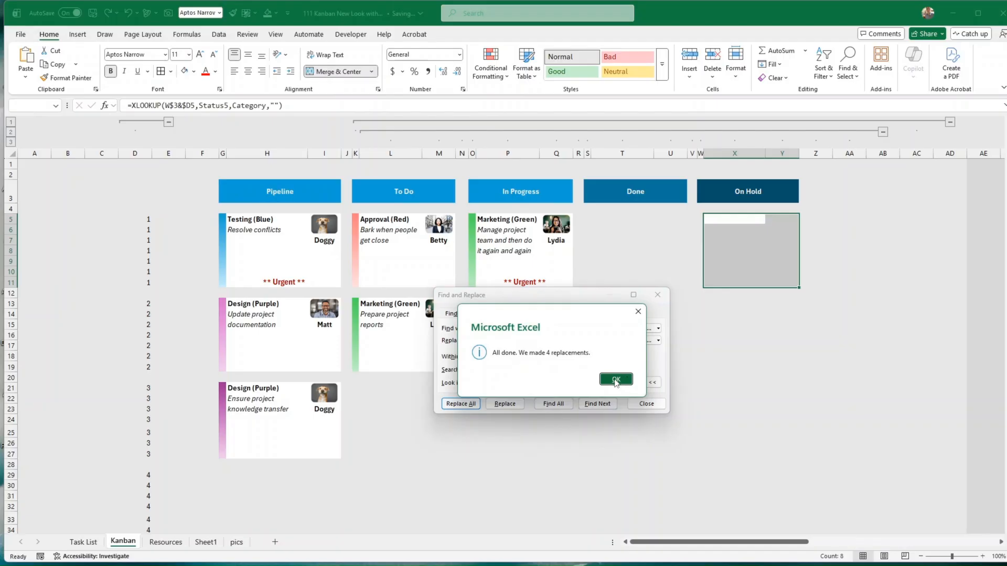
left_click(616, 380)
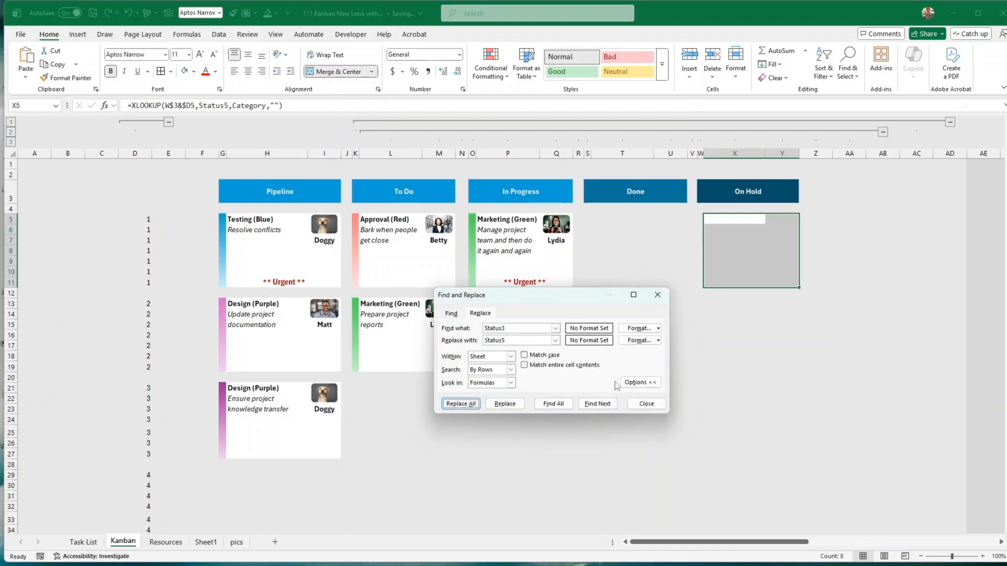
left_click(641, 405)
Step: Change the On Hold card's XLOOKUP formatting rule to look up $W$3&$D5 in Status5, apply it and close the rules manager
left_click(491, 66)
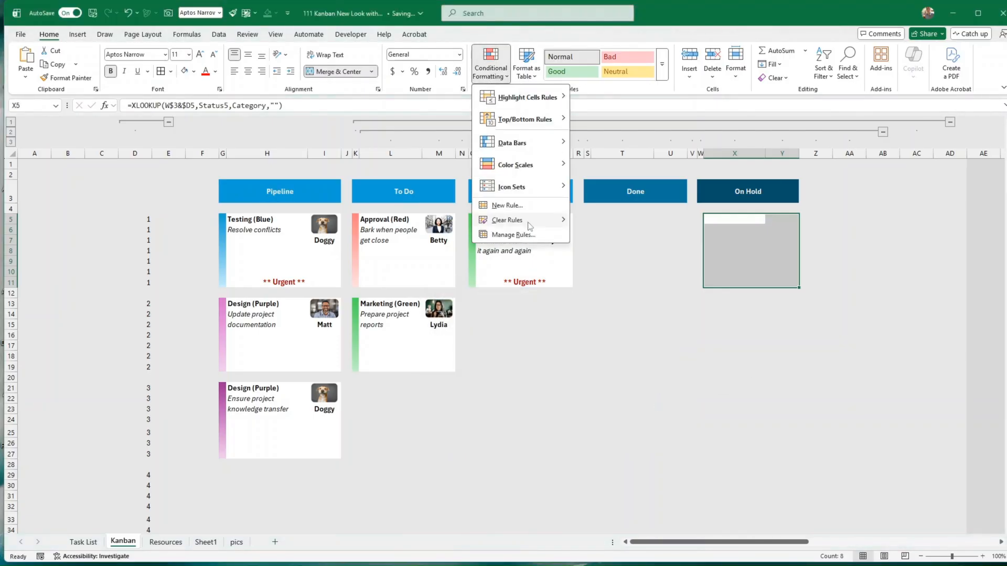
left_click(515, 234)
left_click(470, 293)
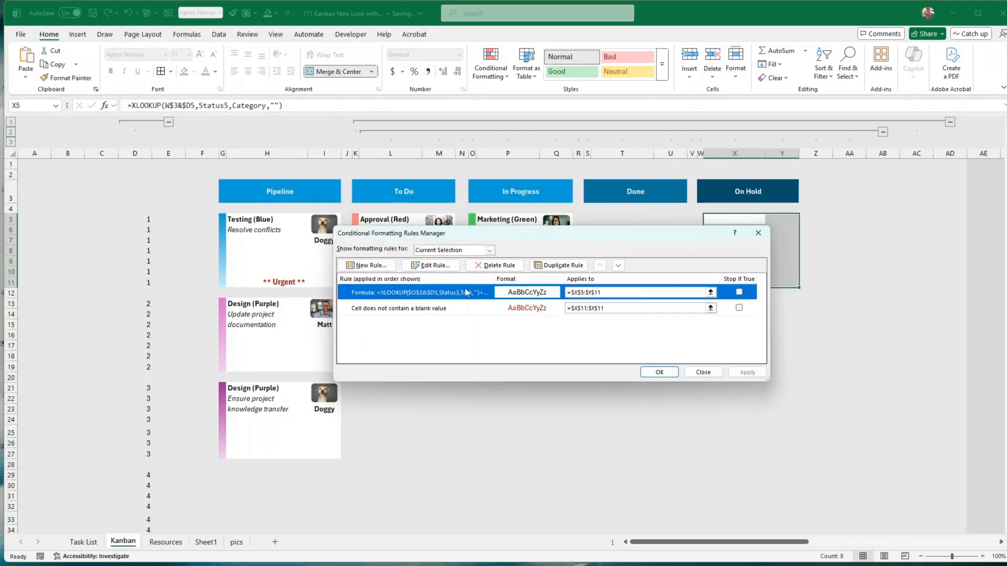
left_click(432, 265)
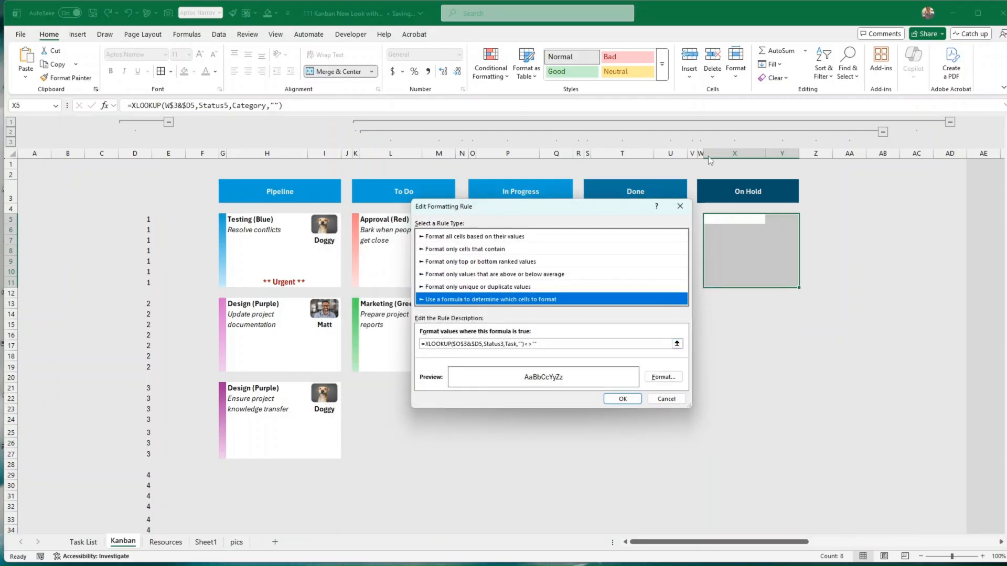
left_click(463, 344)
left_click(459, 344)
type("w")
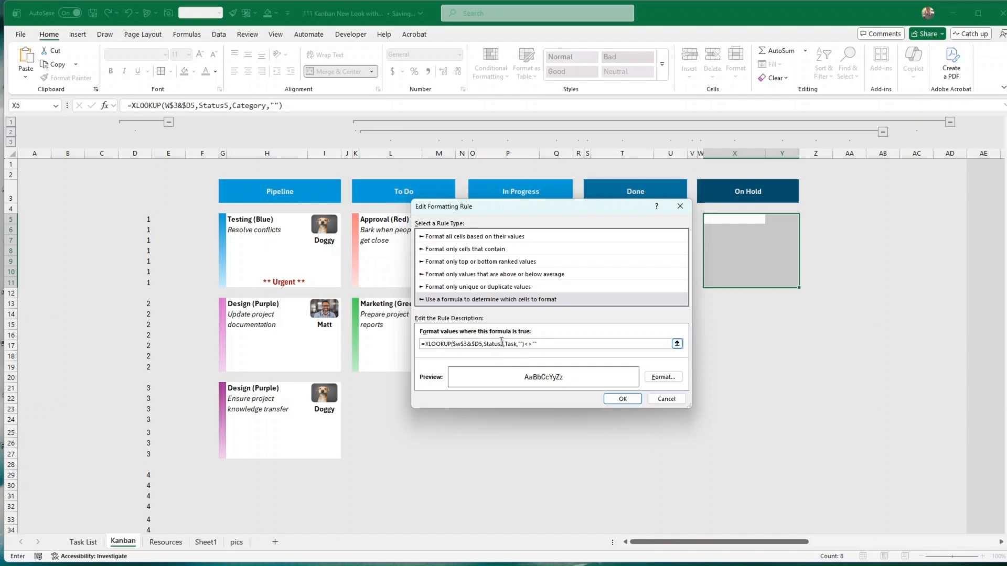
left_click(622, 399)
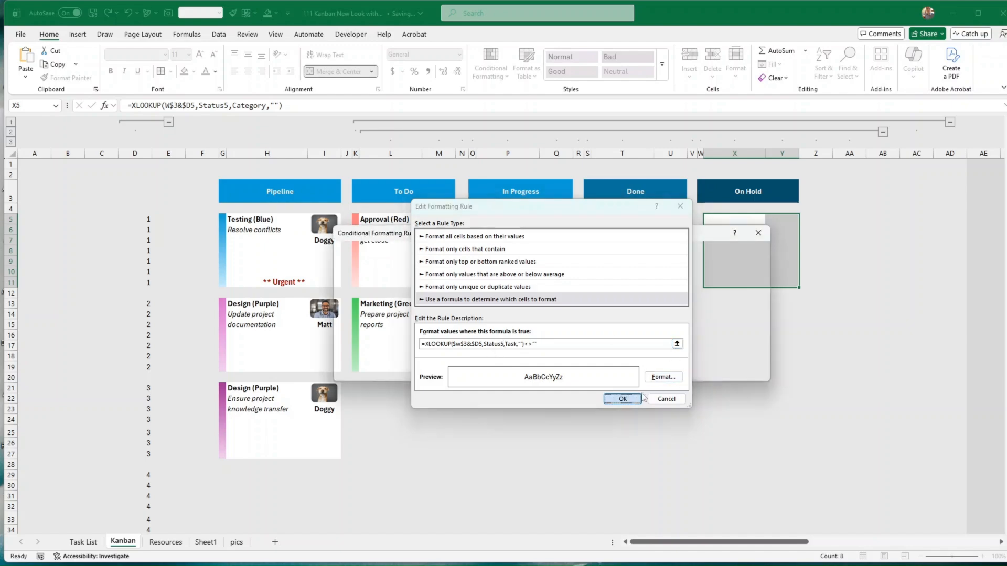
left_click(746, 372)
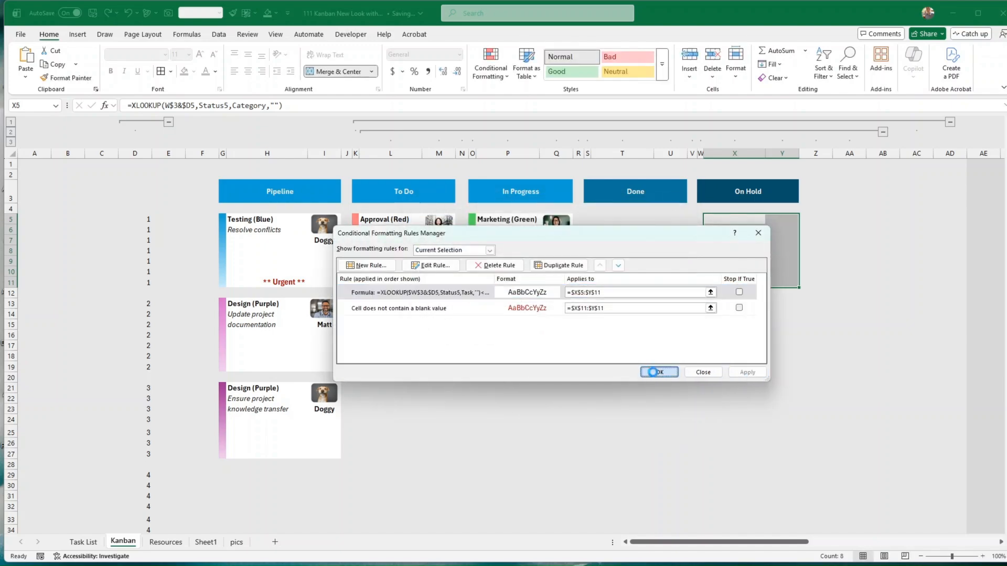
left_click(661, 372)
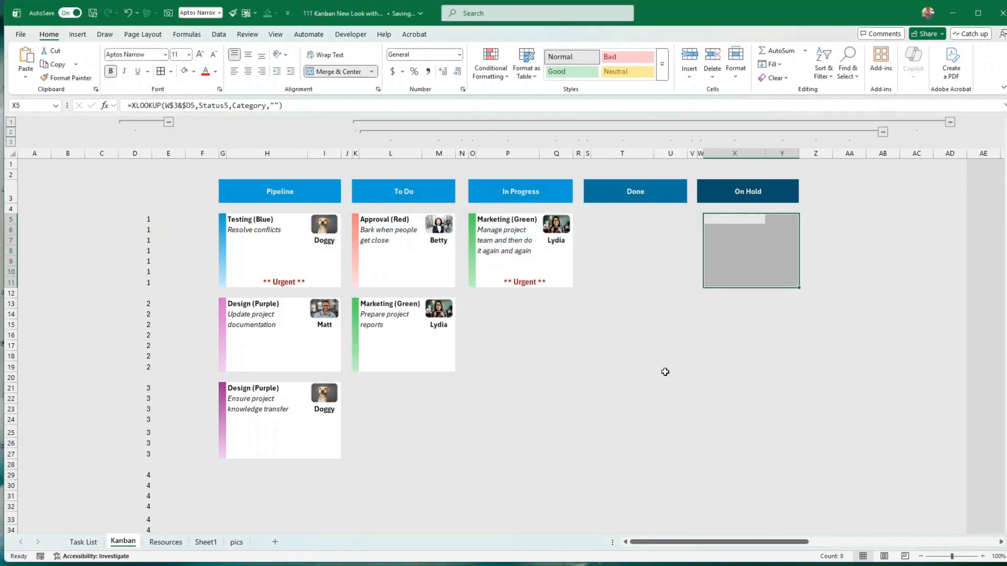
Step: On the Task List sheet, untick To Do in row 11 and Pipeline in rows 13 and 14
left_click(729, 329)
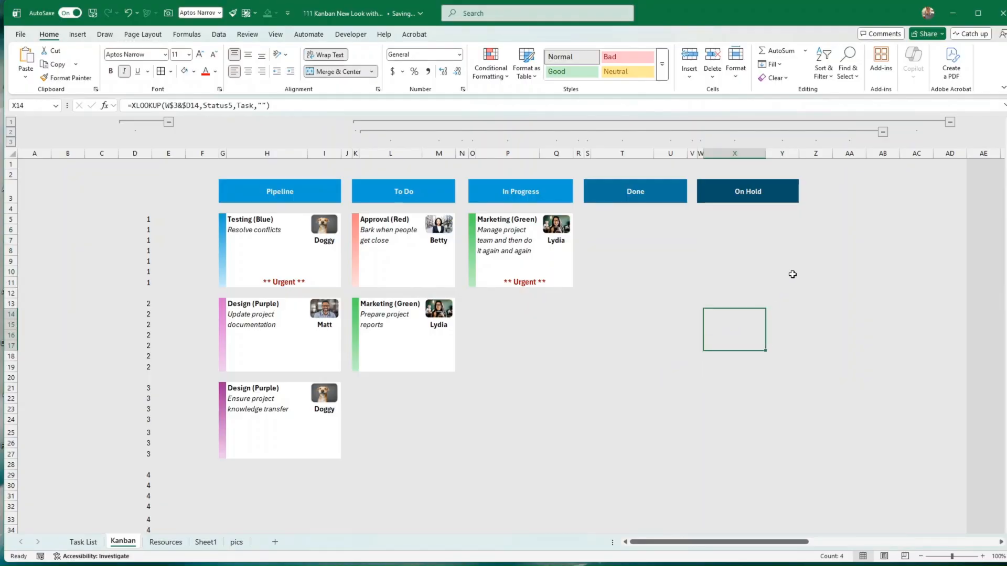
left_click(86, 543)
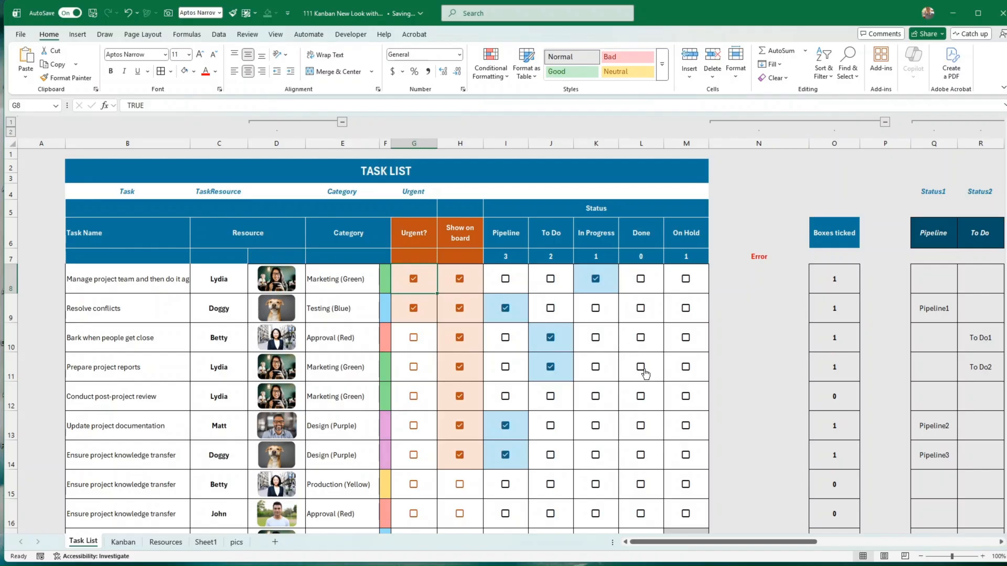
left_click(551, 367)
left_click(510, 419)
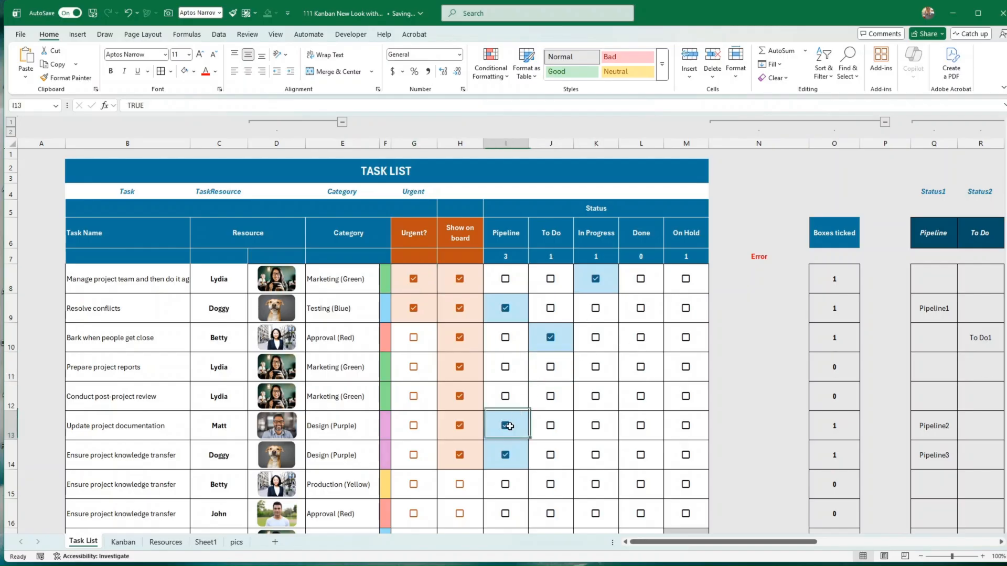
left_click(505, 456)
left_click(505, 425)
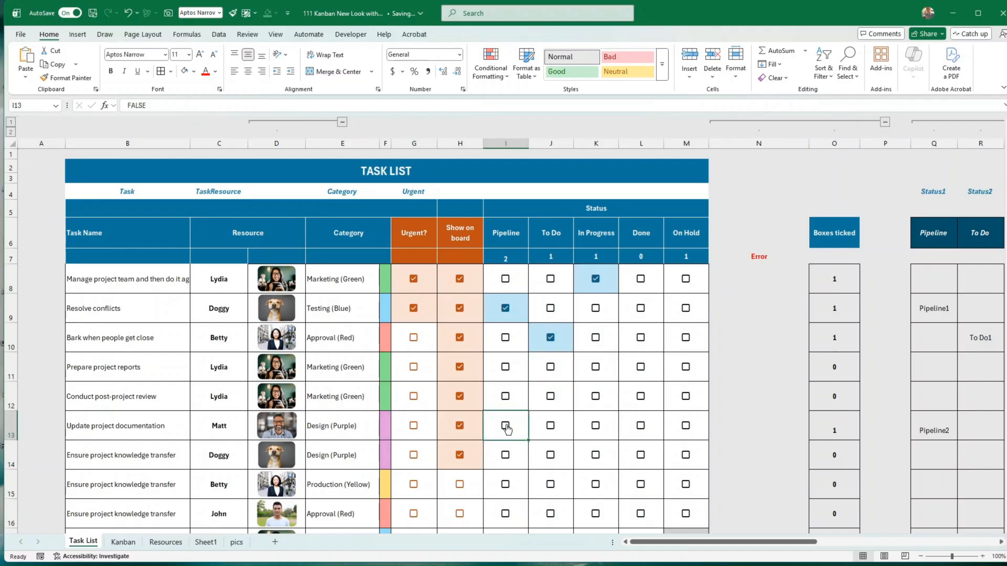
Step: Move the row 8 task from In Progress to Pipeline and the row 9 task from Pipeline to To Do
left_click(506, 278)
left_click(506, 308)
left_click(551, 308)
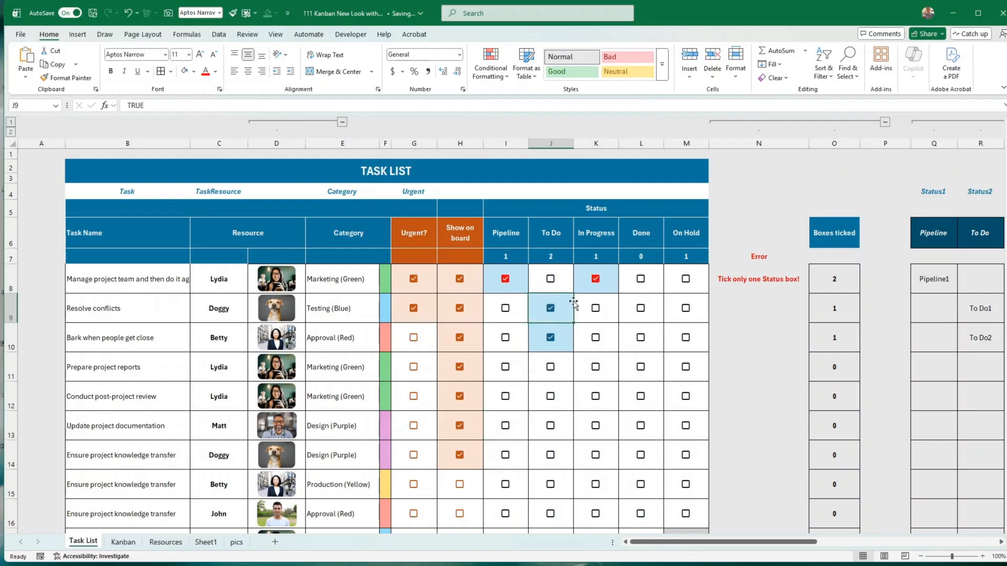
left_click(594, 281)
Step: Move the row 10 task from To Do to In Progress, and tick Done in row 11 and On Hold in row 12
left_click(550, 338)
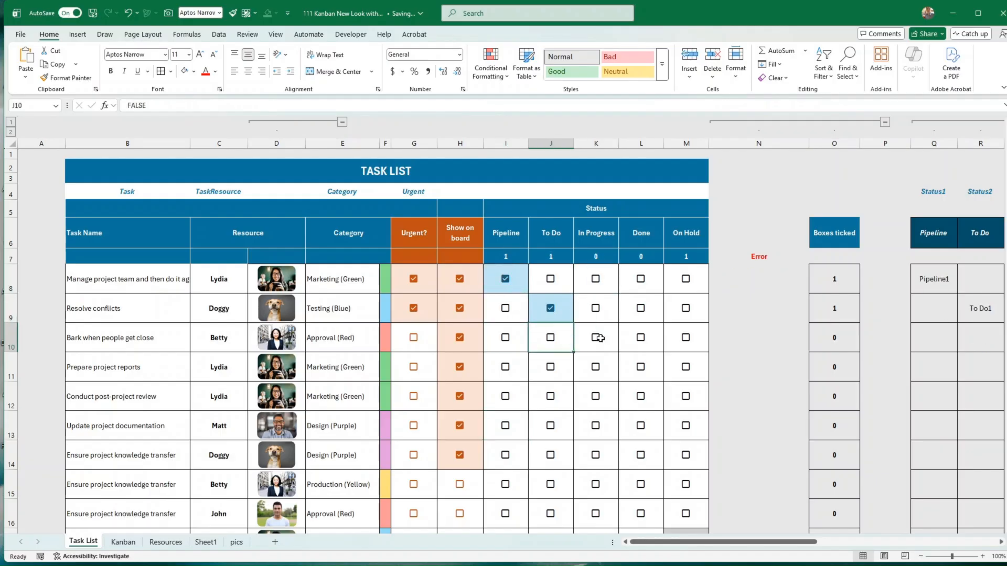
left_click(596, 338)
left_click(640, 370)
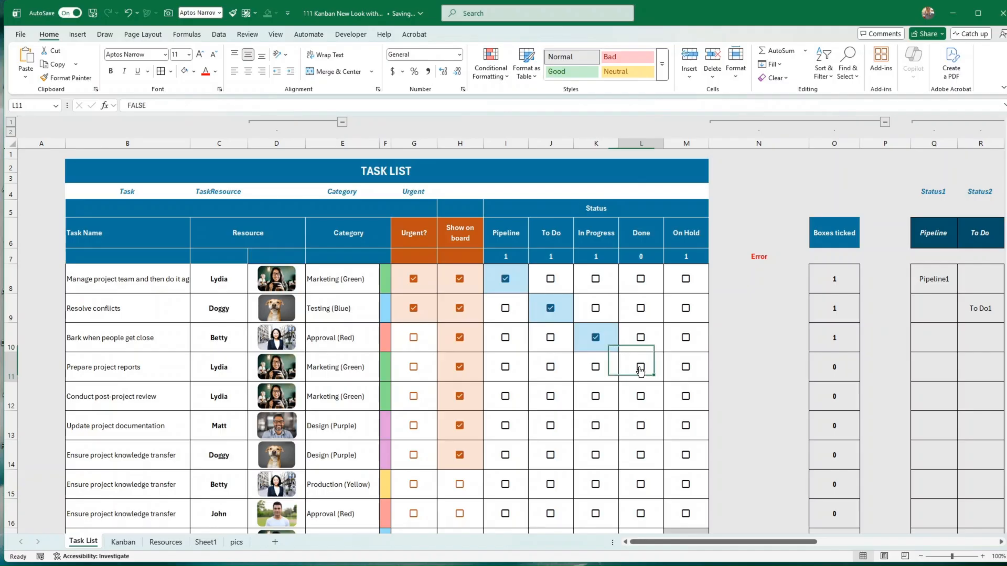
left_click(686, 396)
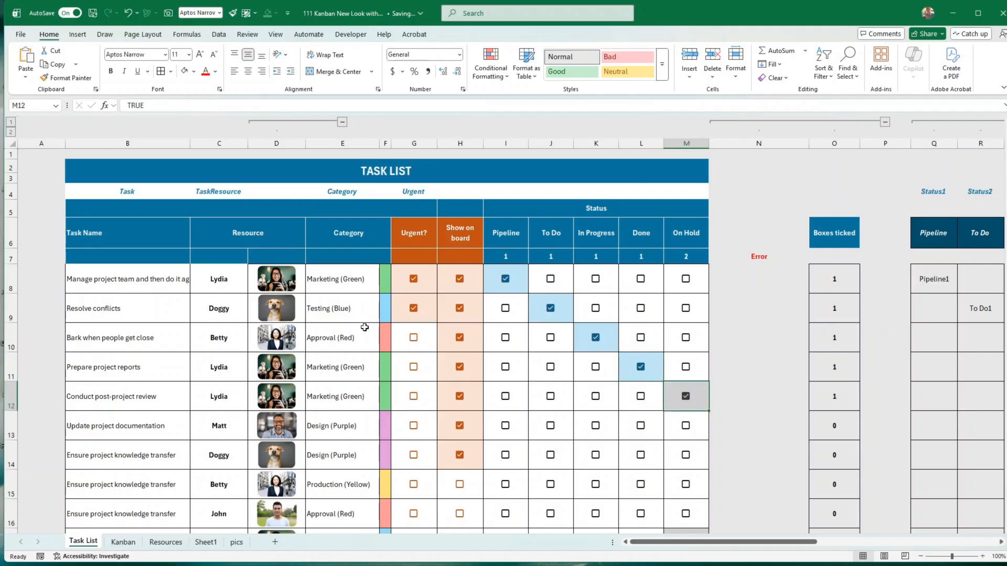
Step: On the Kanban sheet, copy the first row of cards in G5:Y11 and paste it at G13, G21 and G29
left_click(124, 543)
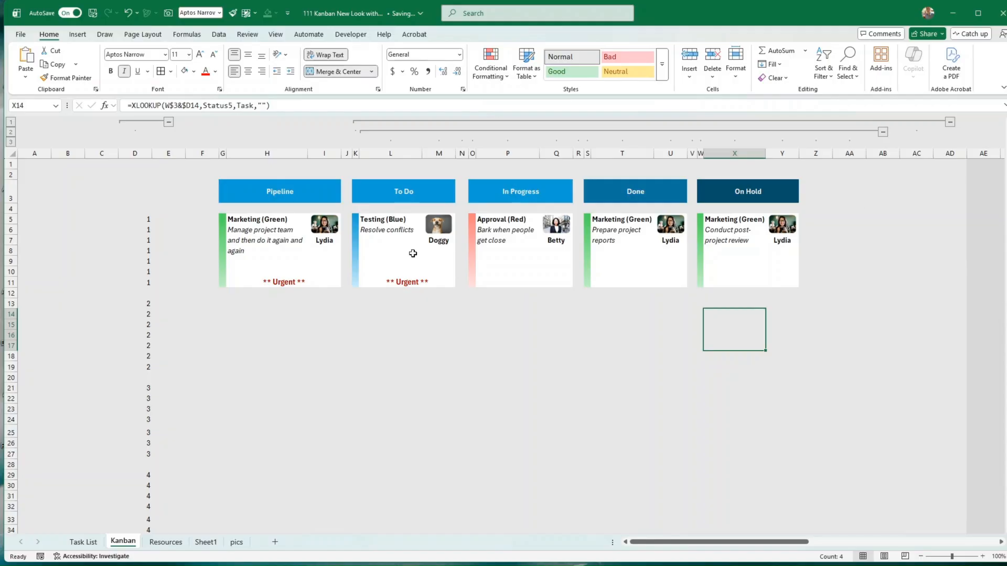
left_click(313, 270)
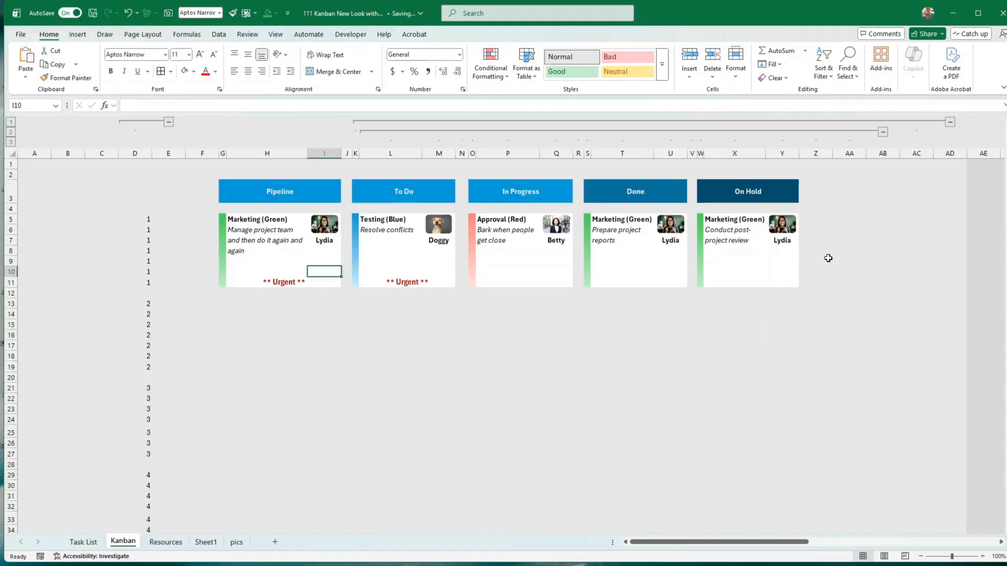
left_click_drag(224, 215, 780, 243)
key("ctrl+c")
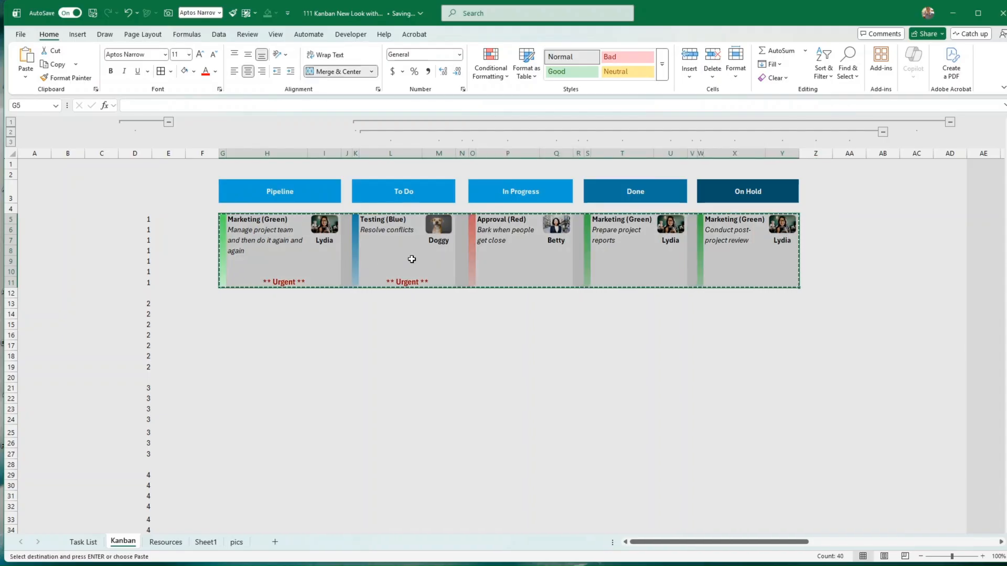
left_click(223, 303)
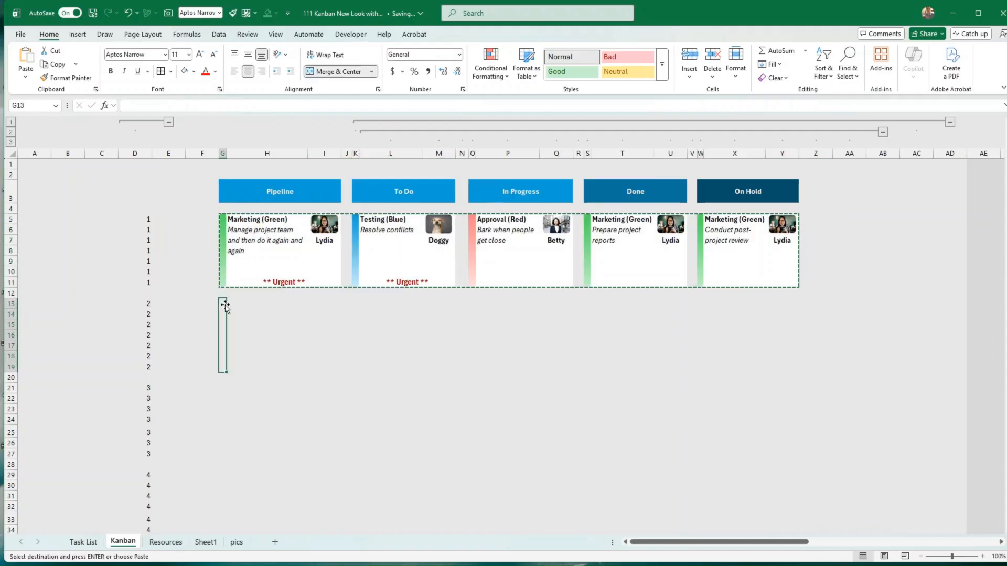
key("ctrl+v")
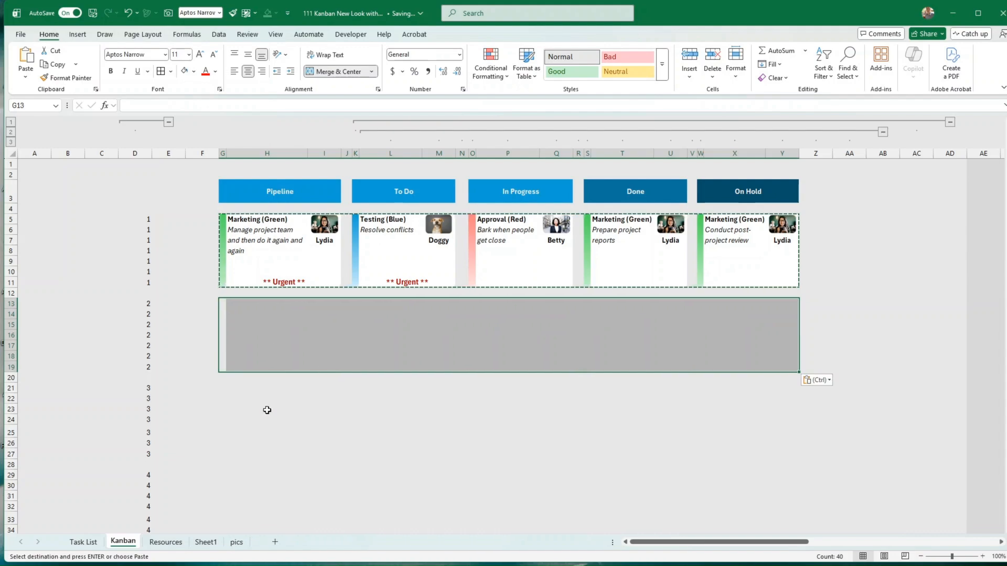
left_click(224, 388)
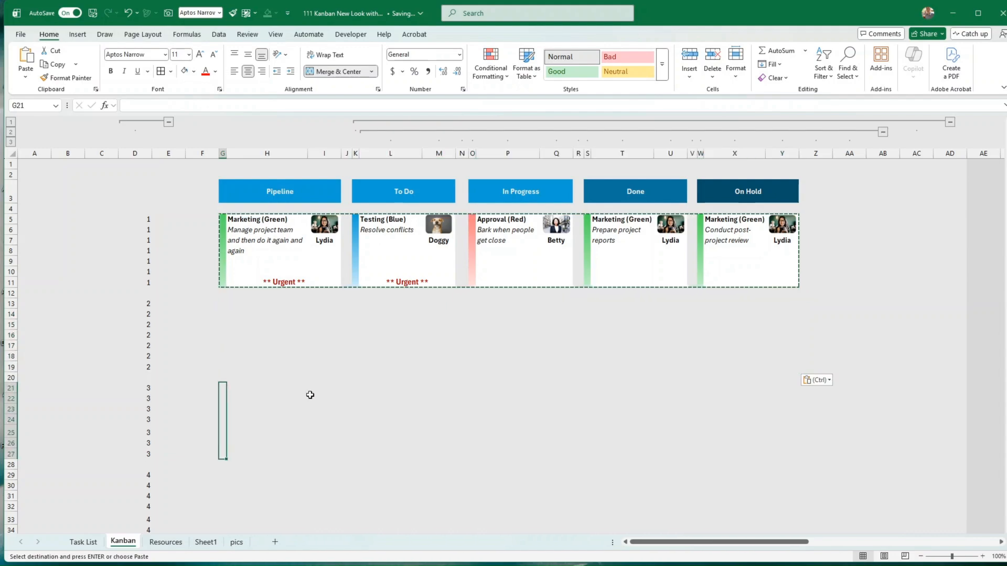
key("ctrl+v")
left_click(226, 477)
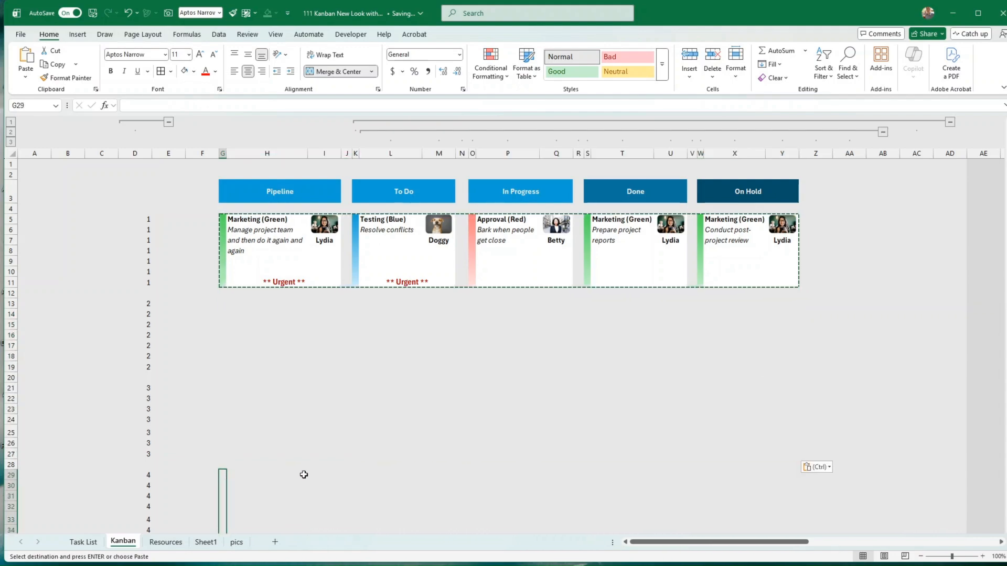
key("ctrl+v")
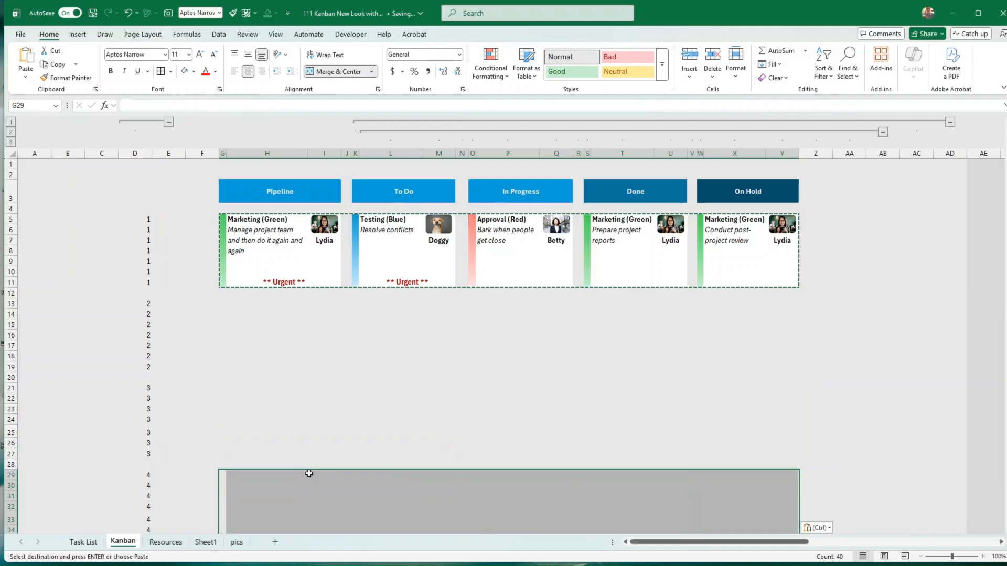
Step: On the Task List sheet, tick Pipeline for the tasks in rows 13 to 16
left_click(85, 542)
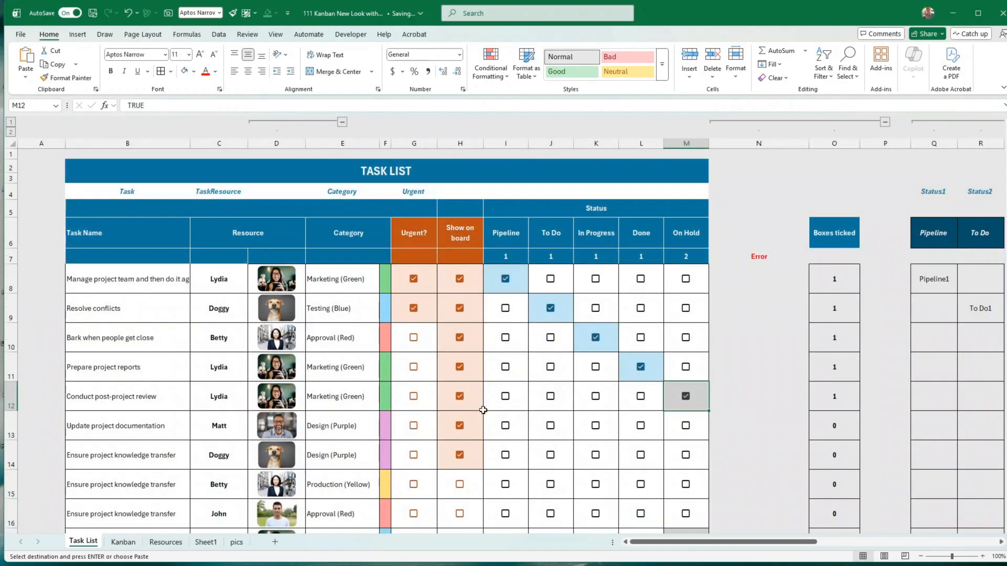
left_click(506, 427)
left_click(506, 456)
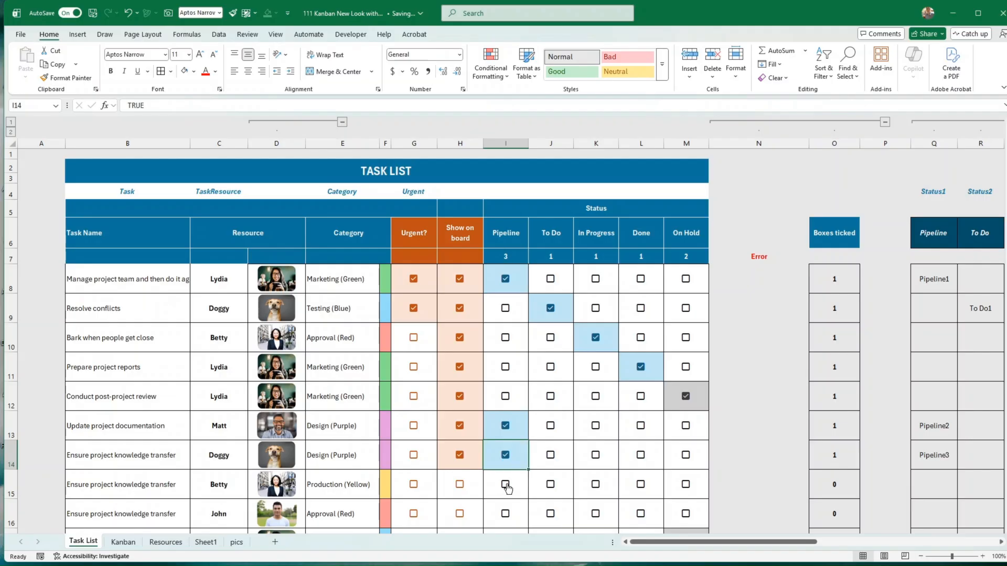
left_click(506, 485)
left_click(506, 514)
Step: Fill the Show on board tick from H14 down to H17, and check the cards on the Kanban sheet
scroll(527, 427, "down", 1)
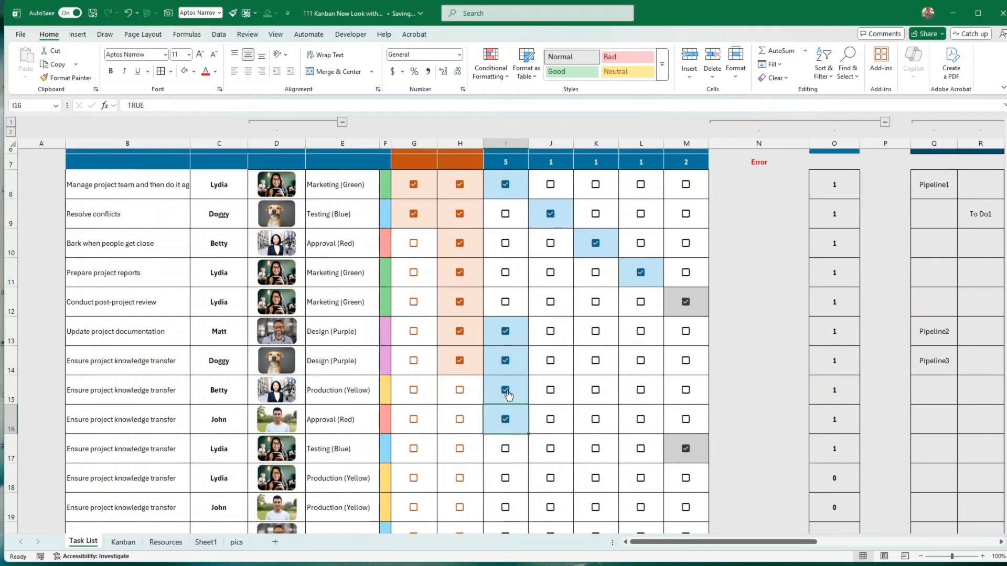
left_click(476, 359)
left_click_drag(483, 375, 472, 461)
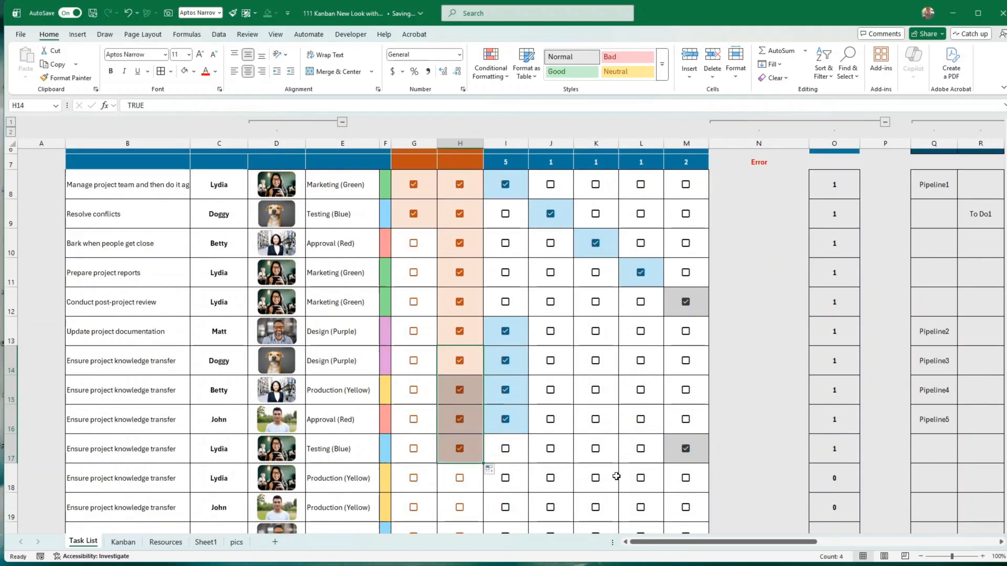
left_click(124, 542)
scroll(377, 315, "down", 3)
left_click(432, 333)
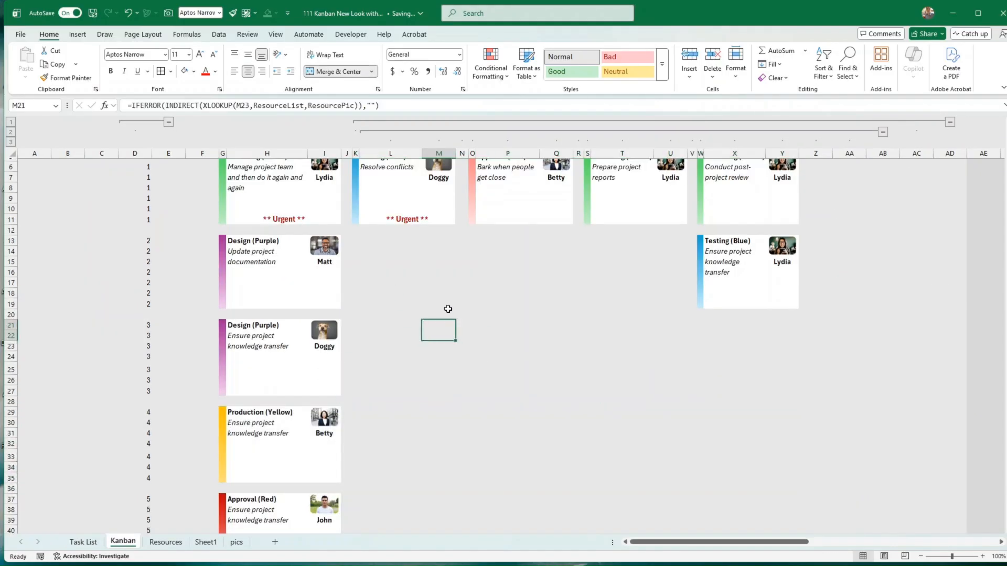
scroll(448, 309, "up", 2)
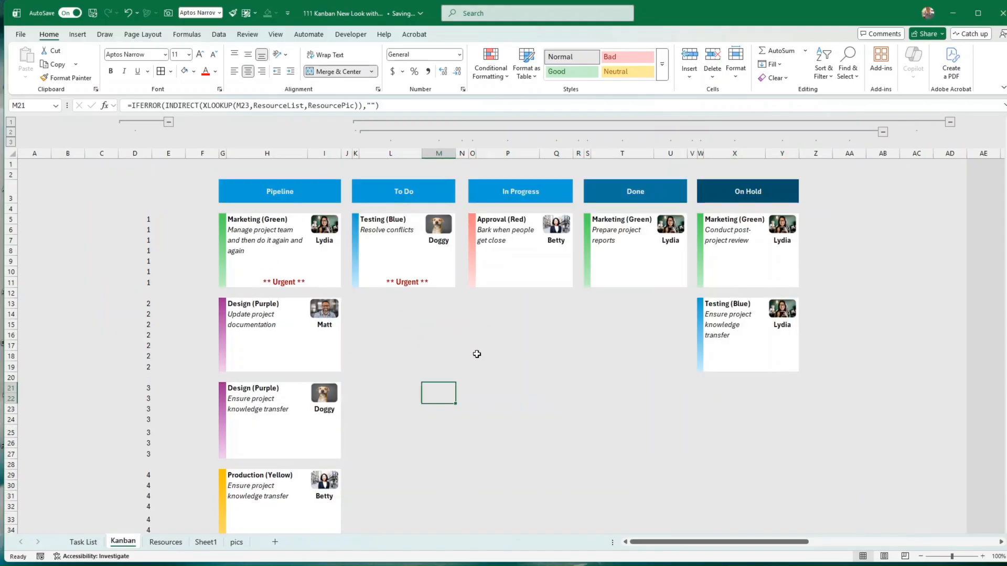
Step: Extend the Show on board ticks on the Task List sheet down to H20
left_click(94, 546)
scroll(506, 338, "down", 2)
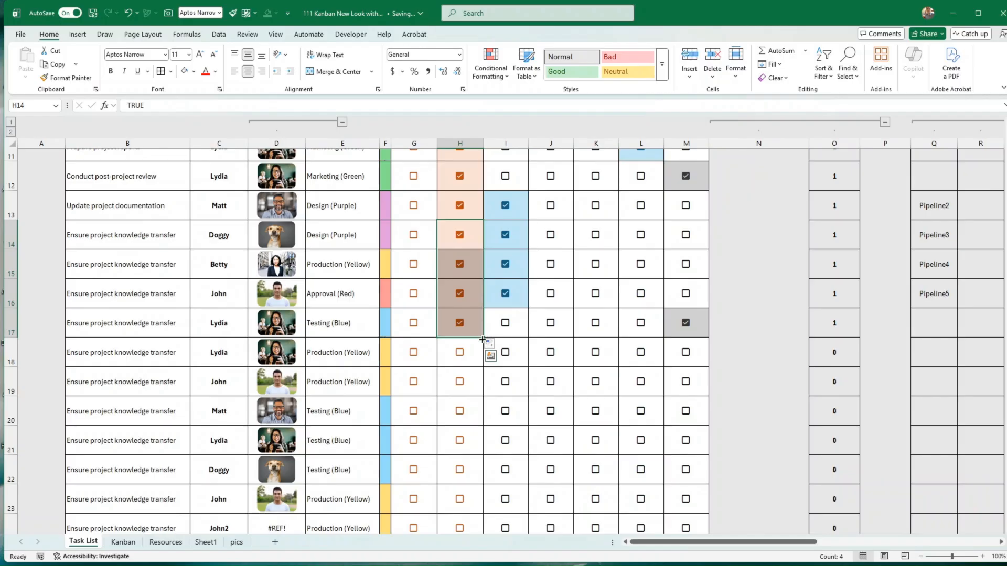
left_click_drag(482, 340, 483, 423)
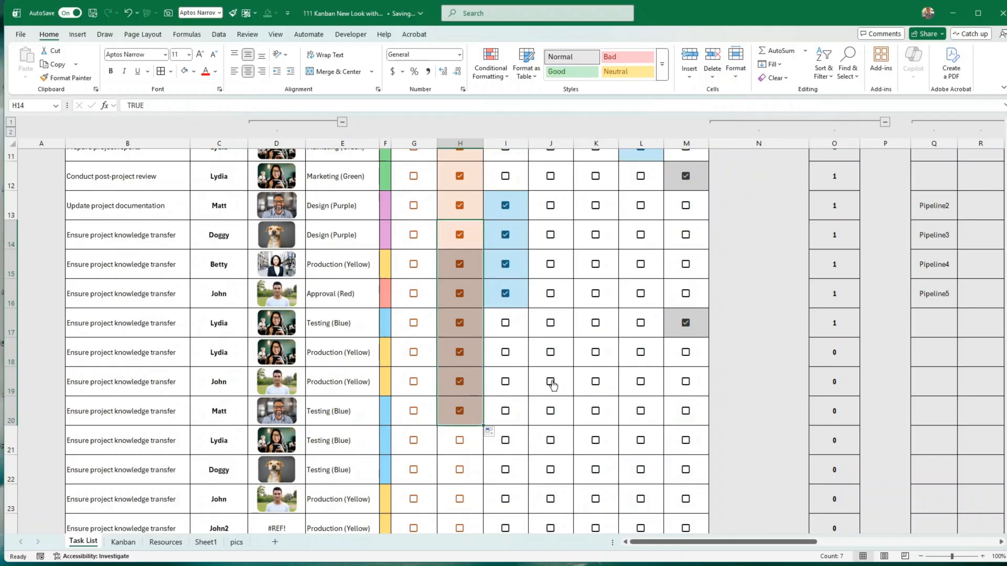
Step: Tick only To Do in row 19, In Progress in row 20, Done in row 21 and On Hold in row 22, and check the Kanban sheet
left_click(551, 383)
left_click(595, 382)
left_click(641, 382)
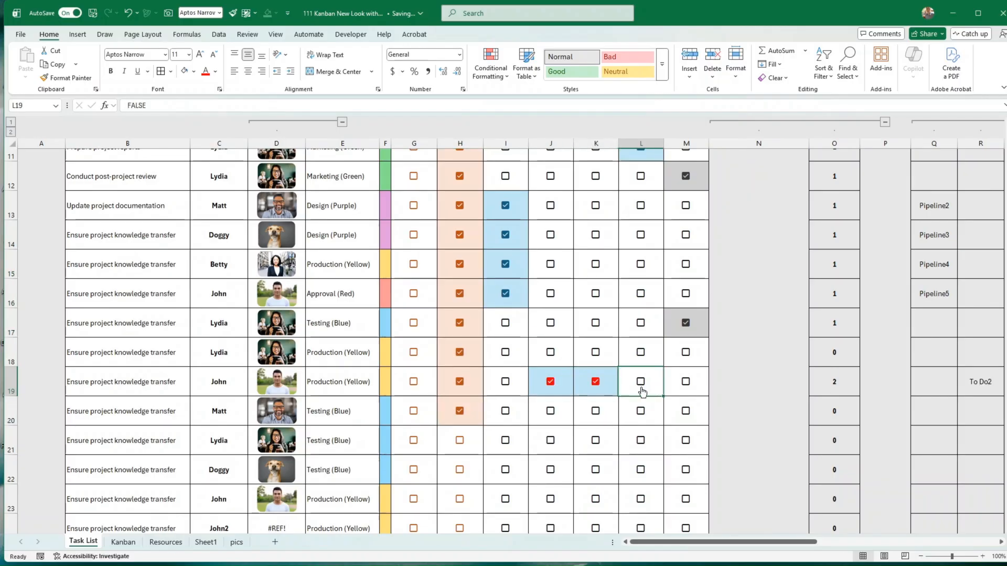
left_click(589, 384)
left_click(596, 391)
left_click(596, 411)
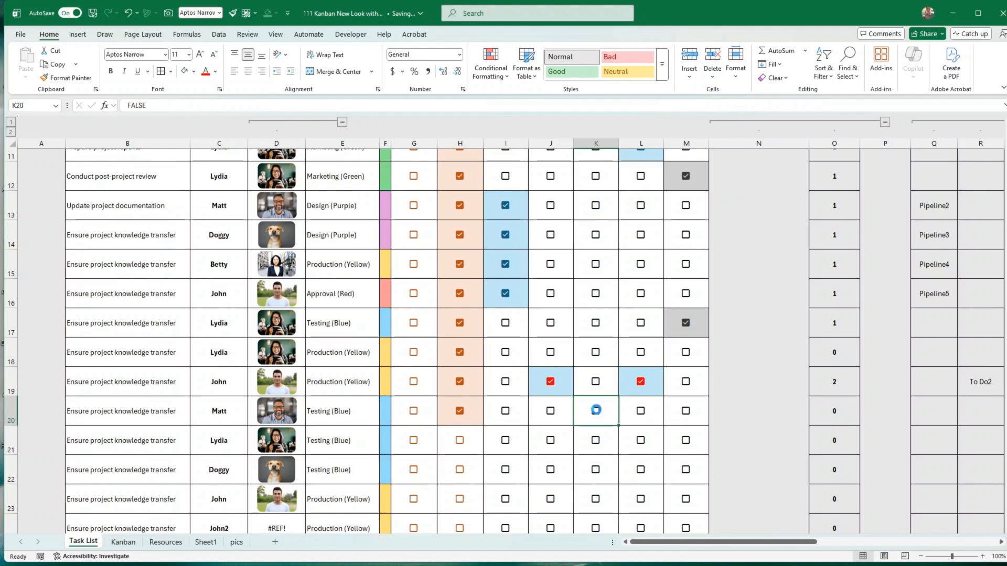
left_click(643, 384)
left_click(640, 440)
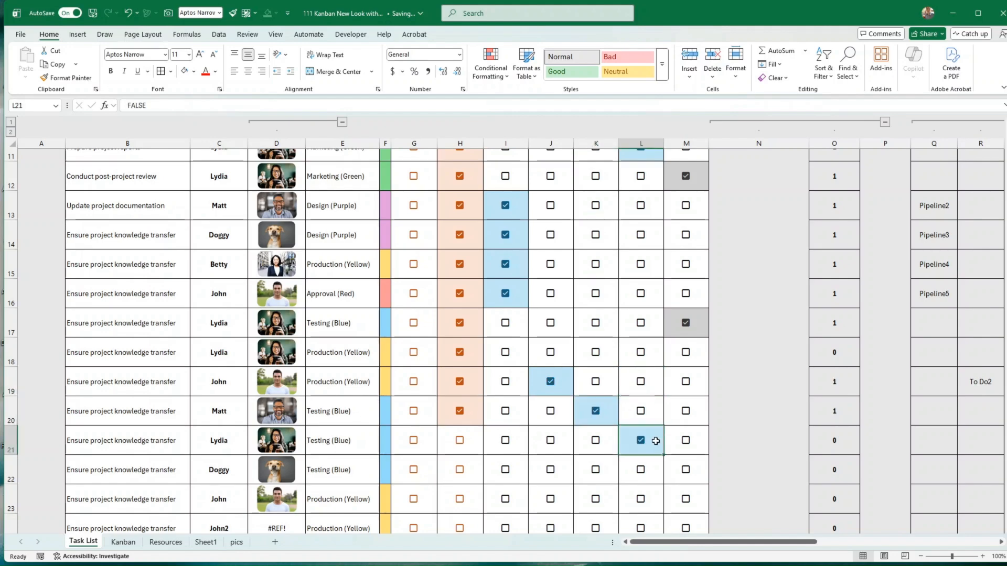
left_click(686, 464)
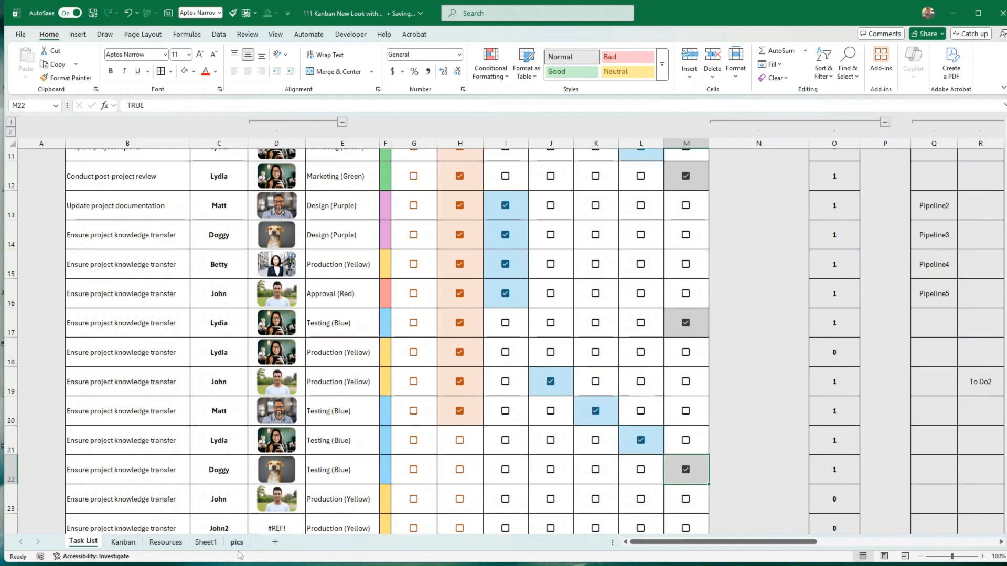
left_click(123, 542)
left_click(600, 409)
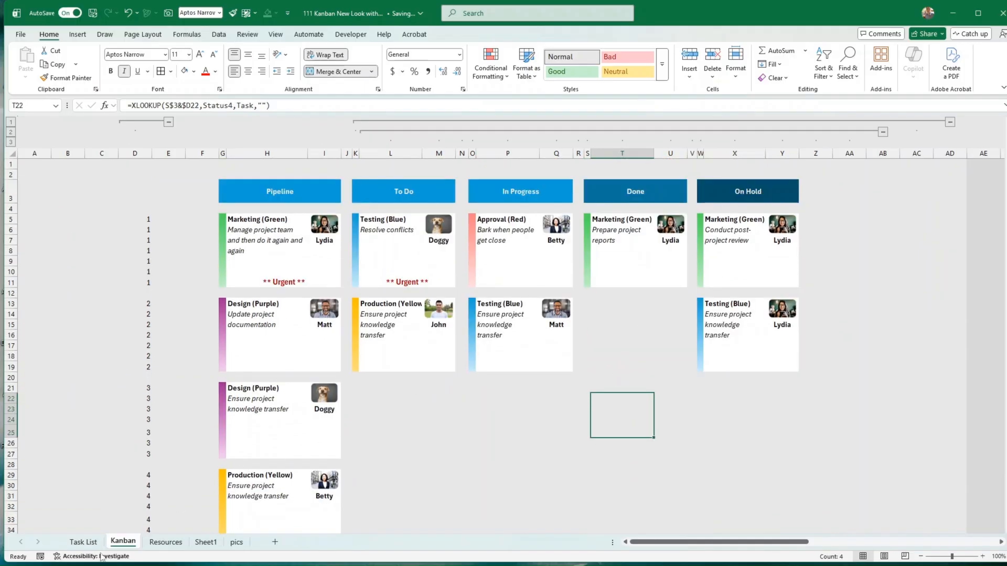
Step: Tick Show on board for Task List rows 22 and 21, and review the cards on the Kanban sheet
left_click(83, 543)
scroll(716, 406, "up", 4)
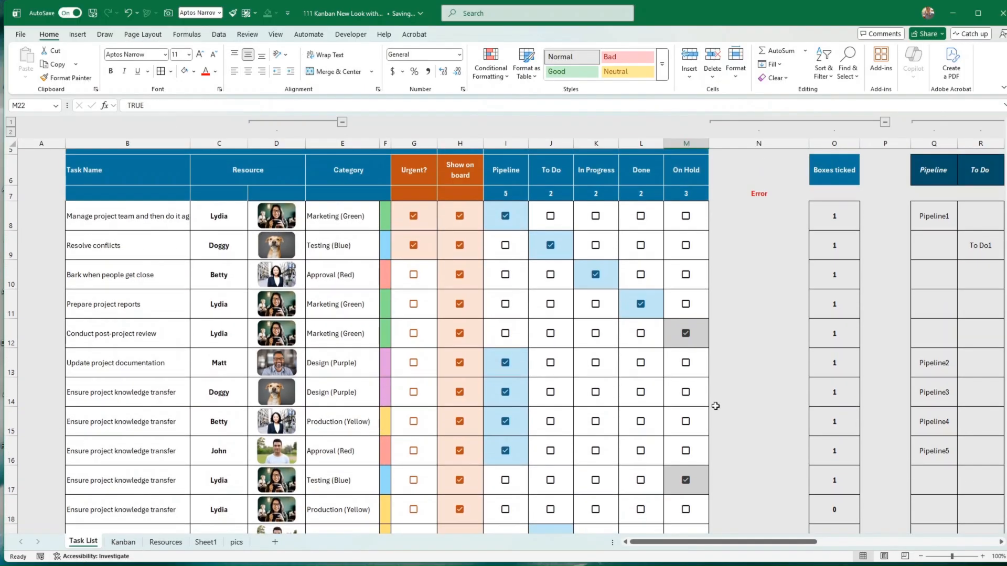
scroll(715, 406, "down", 2)
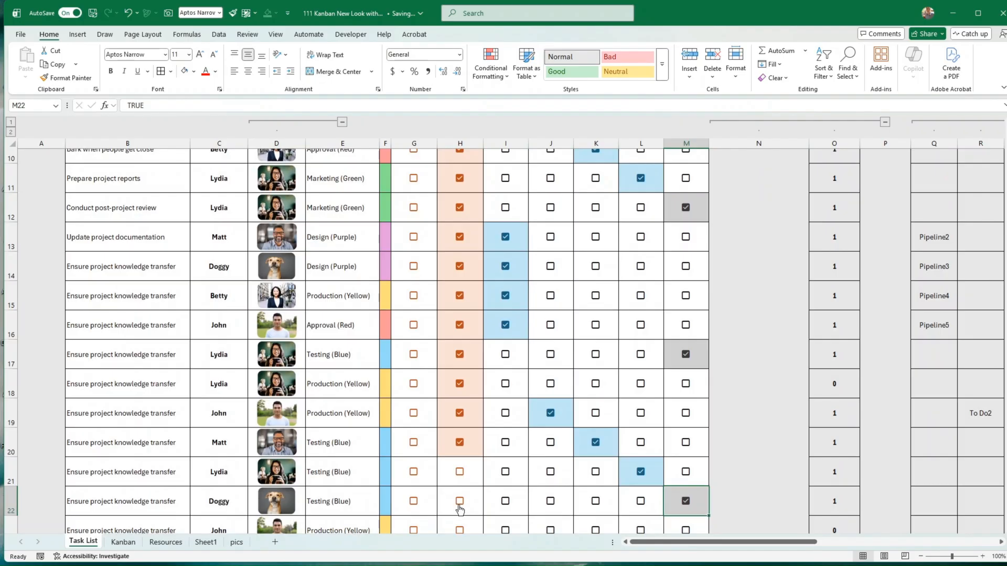
left_click(460, 502)
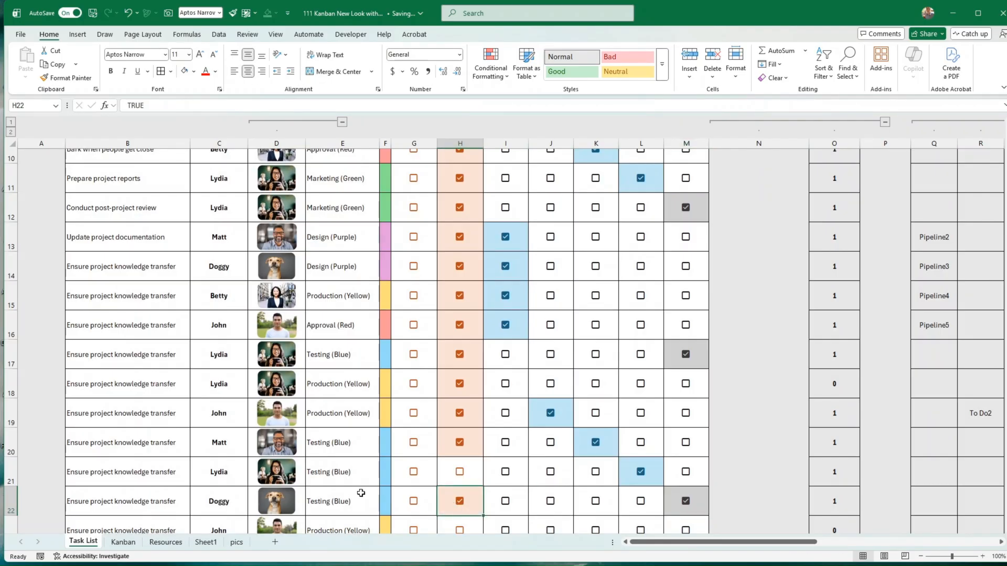
scroll(568, 386, "up", 1)
scroll(569, 386, "up", 5)
scroll(569, 386, "down", 5)
left_click(462, 477)
left_click(123, 543)
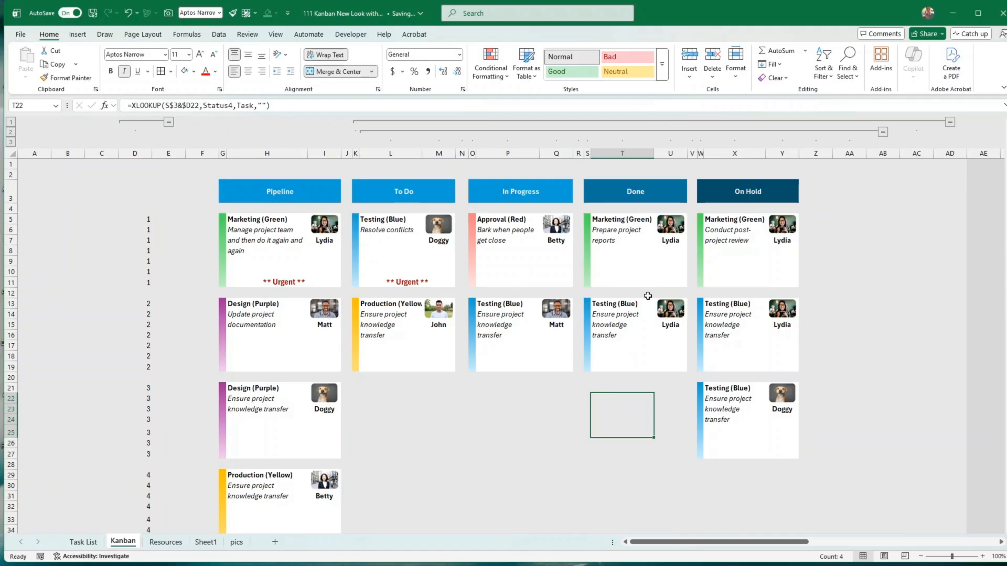
left_click(512, 414)
scroll(488, 387, "down", 2)
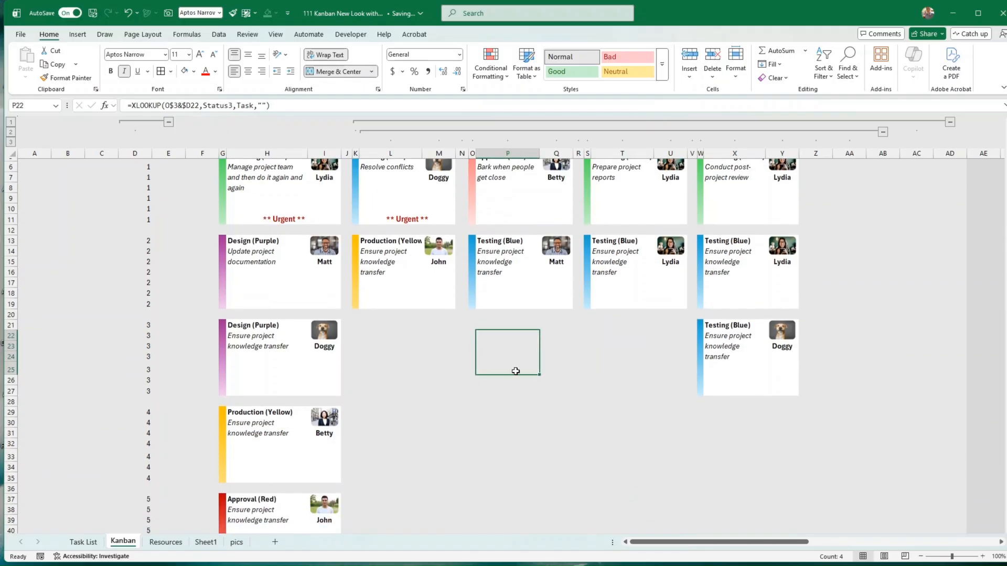
scroll(515, 372, "up", 2)
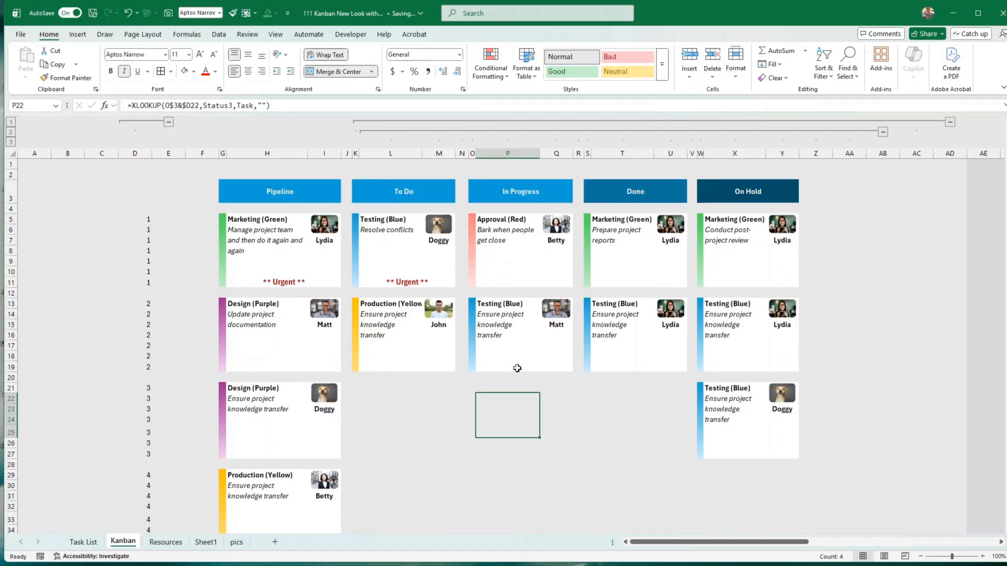
Step: Collapse the card-number helper column D on the Kanban sheet, and check the third resource's name and picture on the Resources sheet
left_click(169, 122)
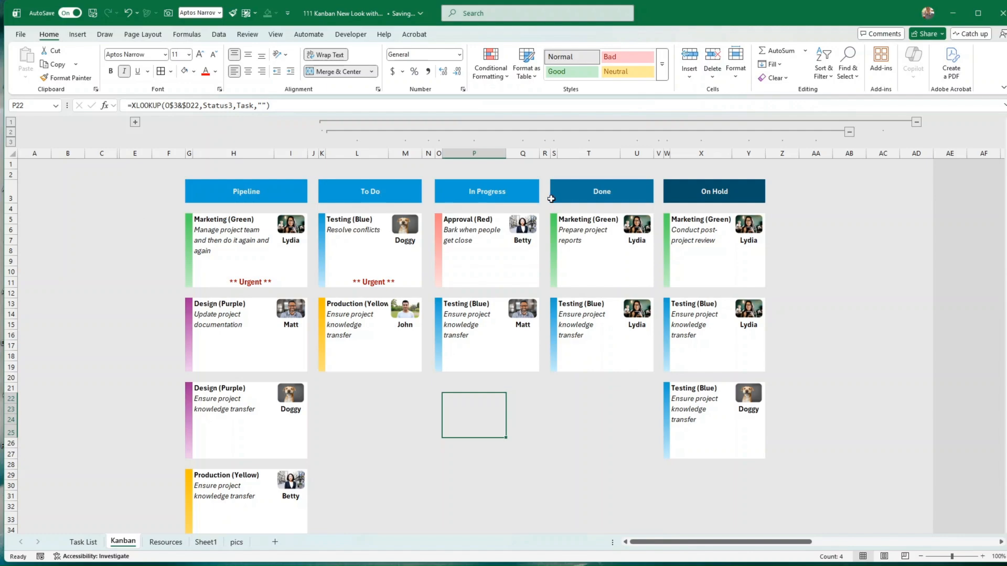
left_click(923, 187)
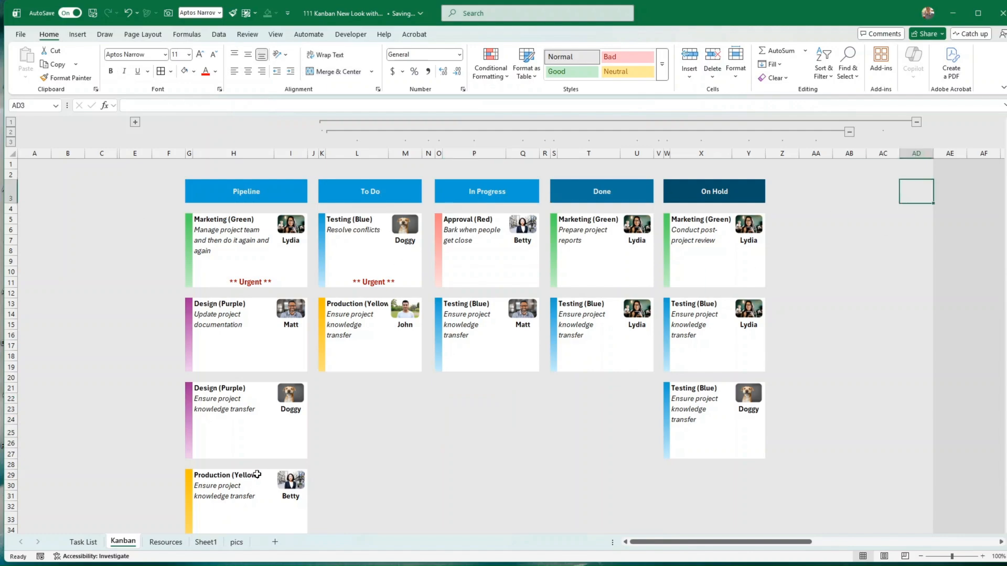
left_click(166, 542)
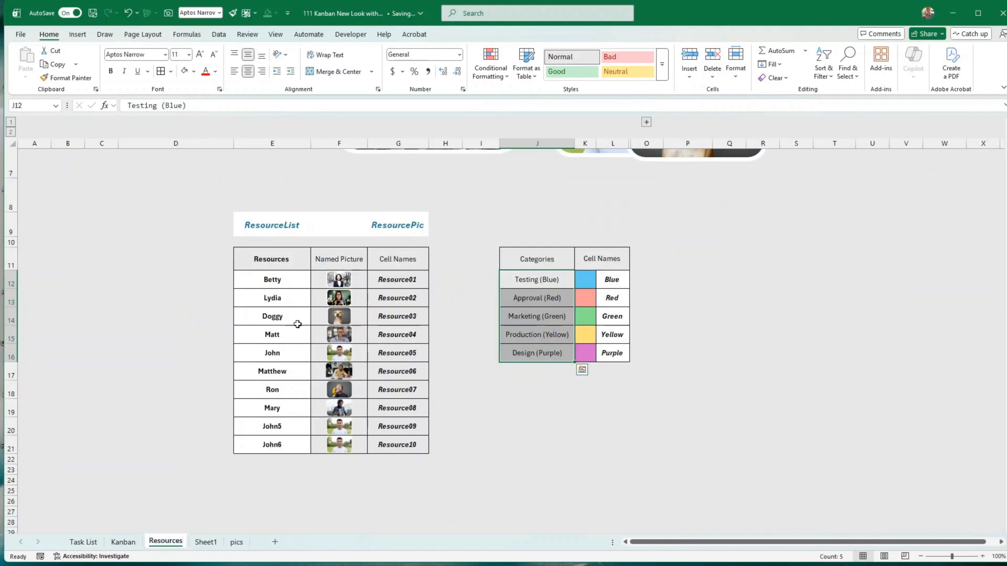
left_click(282, 318)
left_click(350, 318)
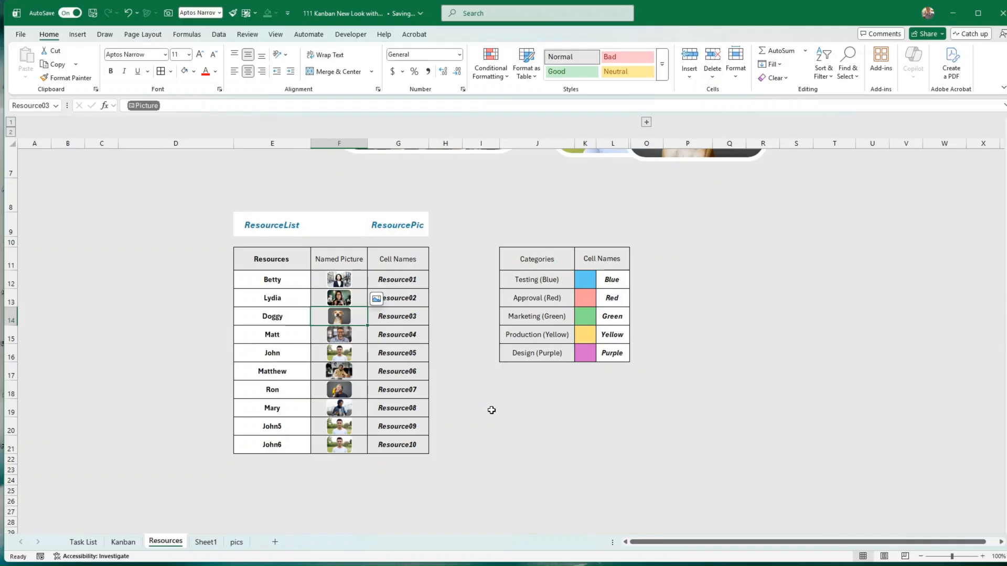
left_click(127, 543)
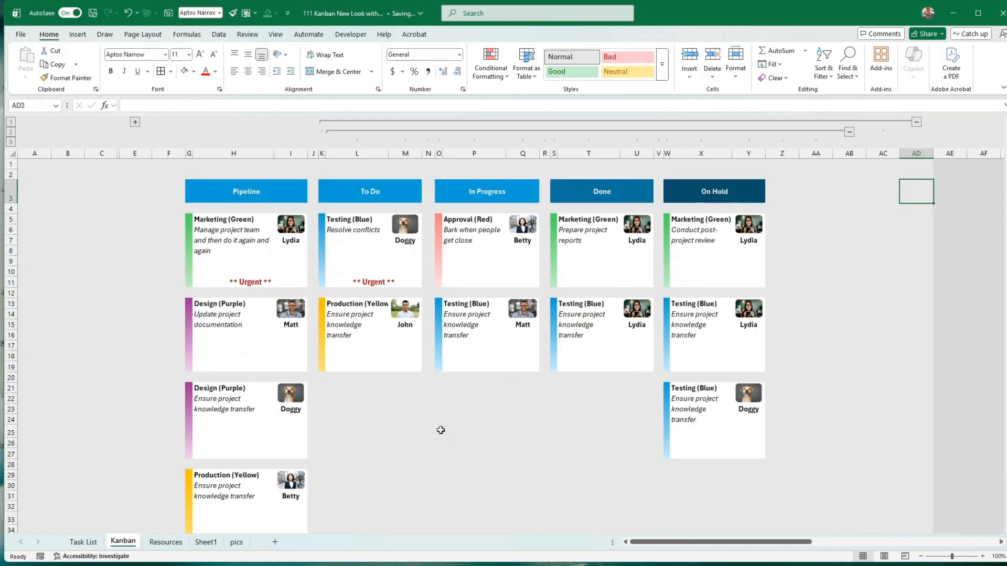
Step: Test the Task List error check by also ticking To Do for the first task in row 8
left_click(83, 542)
scroll(530, 367, "up", 4)
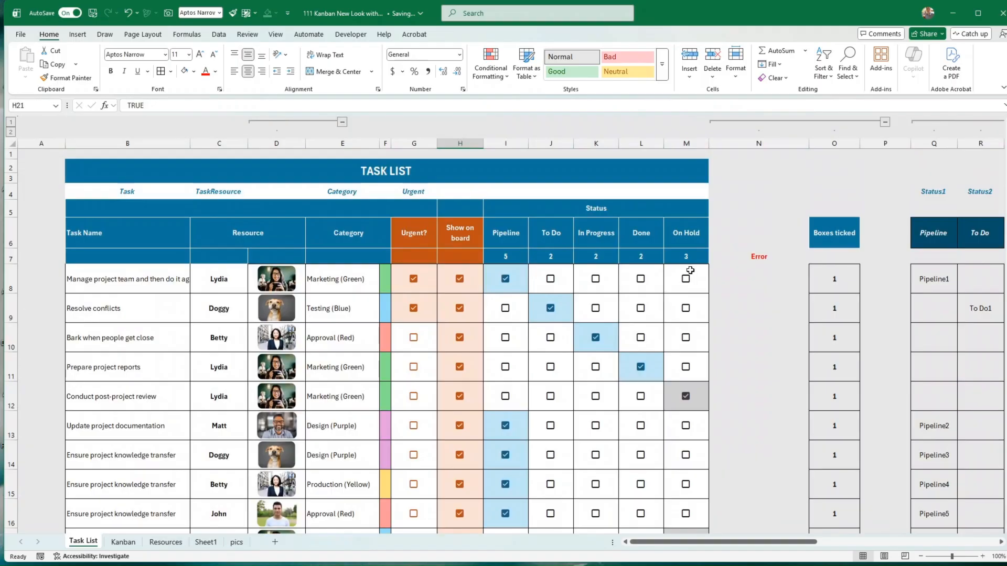
left_click(550, 278)
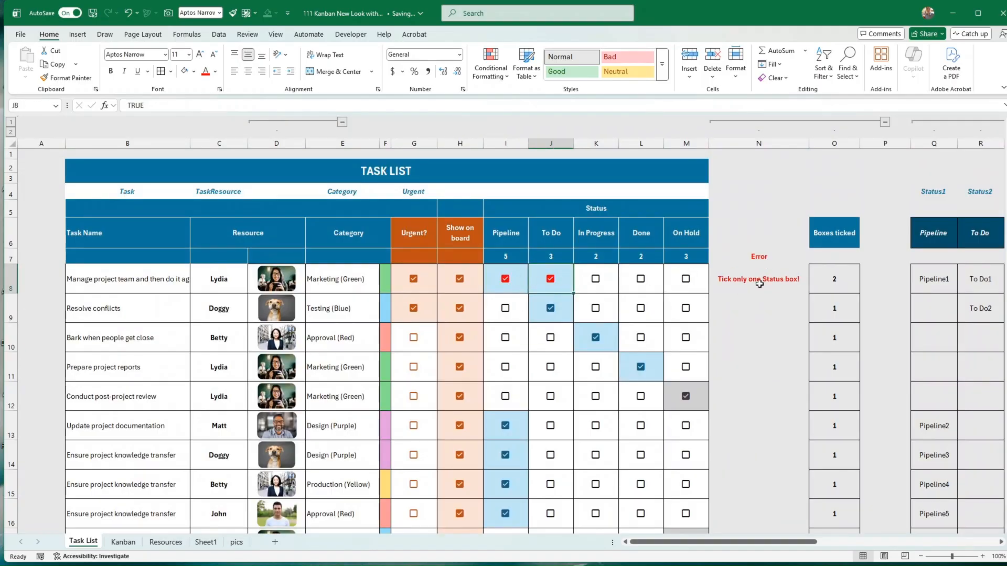
left_click(760, 283)
left_click(881, 282)
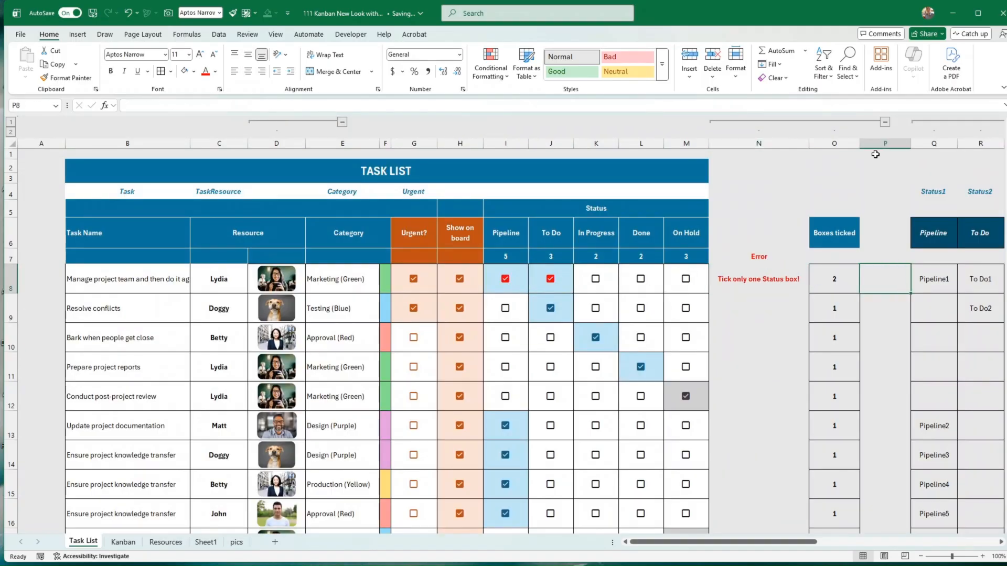
Step: Group the Boxes ticked column O on the Task List sheet and collapse the outline
left_click(838, 146)
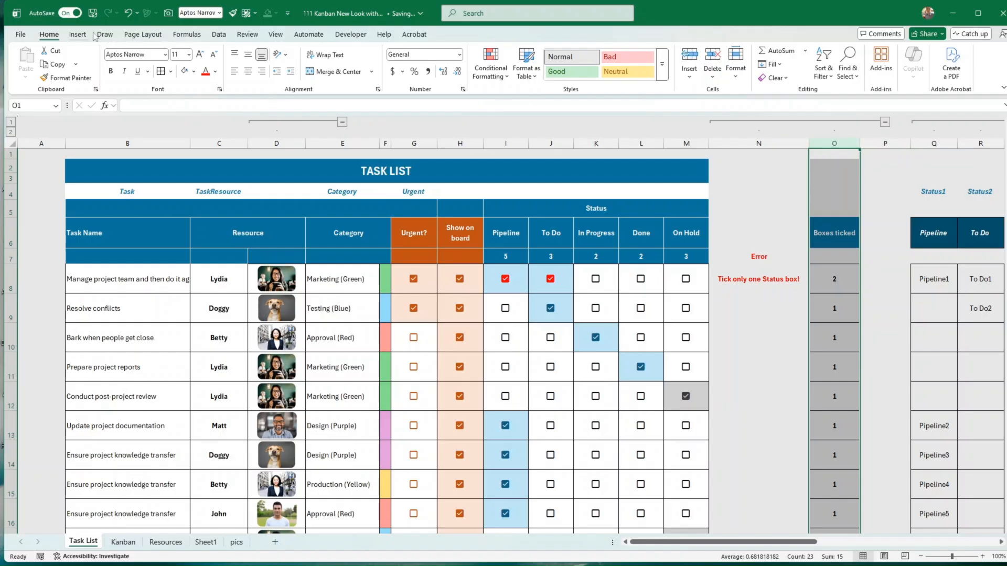
left_click(219, 34)
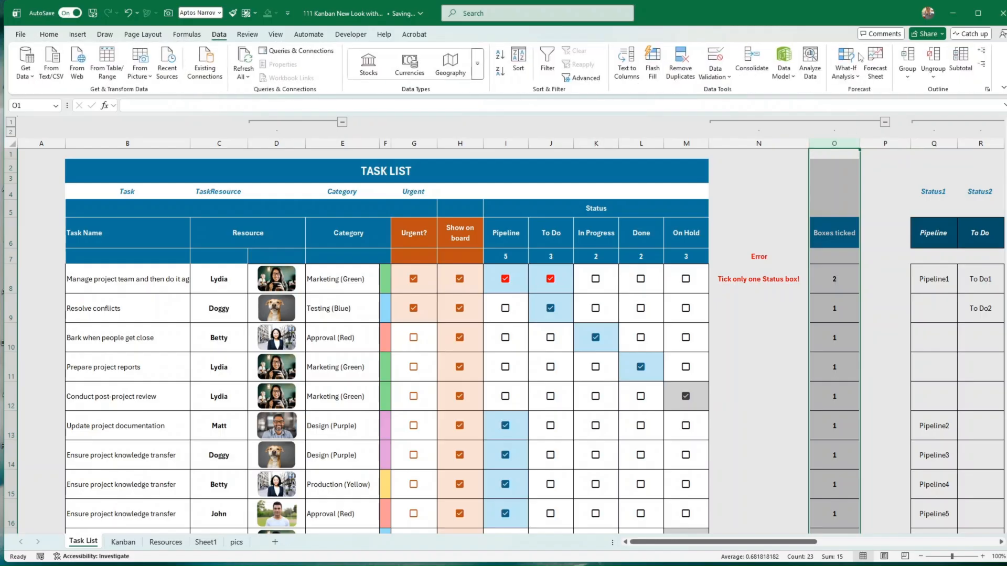
left_click(906, 57)
left_click(886, 122)
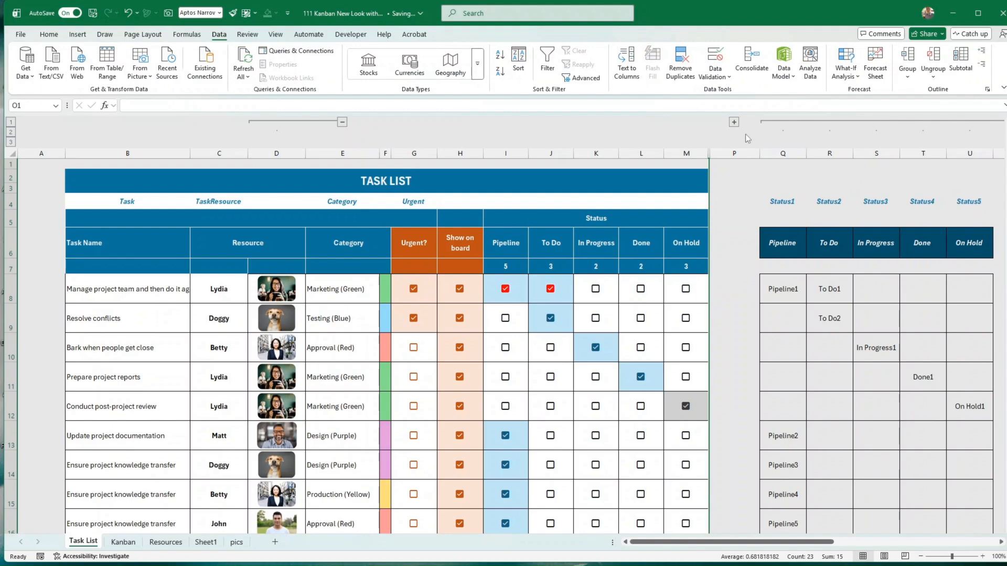
Step: Ungroup columns N:P by one level so only the Boxes ticked column stays grouped, and collapse that group
left_click(733, 121)
left_click_drag(867, 153, 759, 153)
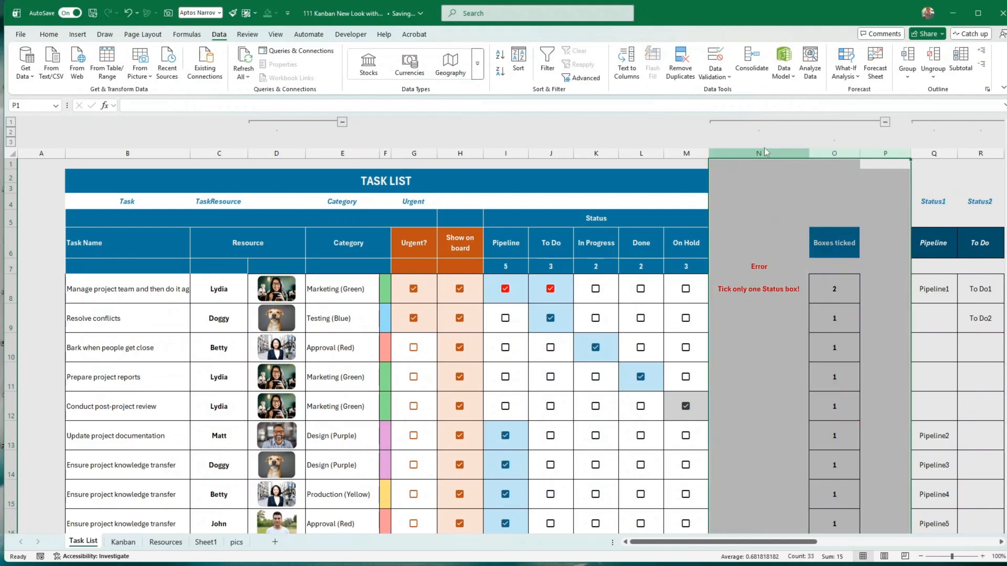
left_click(933, 59)
left_click(886, 179)
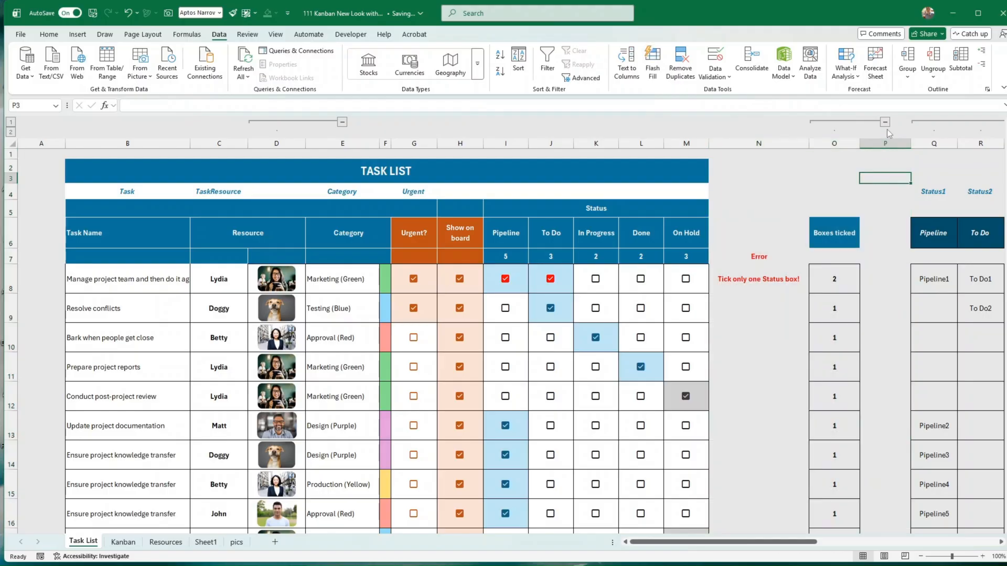
left_click(885, 122)
Step: Collapse the outline group holding the Status1 to Status5 helper columns
left_click(842, 211)
key("shift+Right")
key("shift+Right")
key("shift+Right")
key("shift+Right")
key("shift+Right")
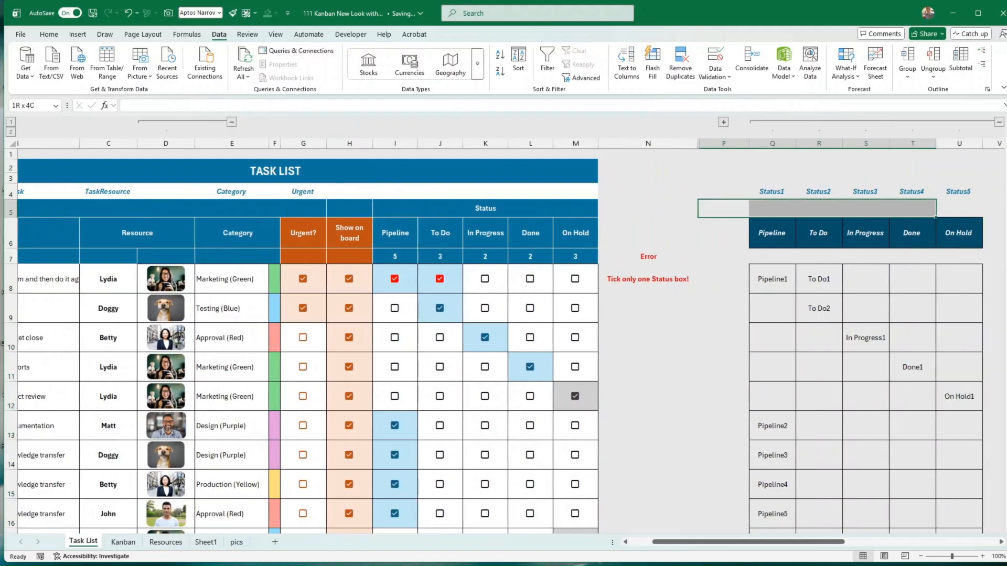
left_click(937, 123)
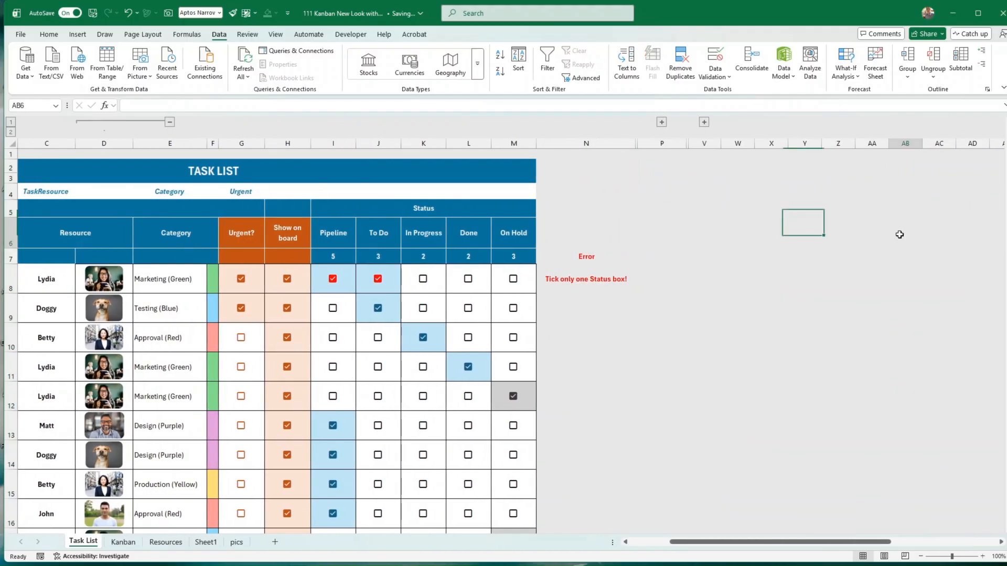
left_click(899, 231)
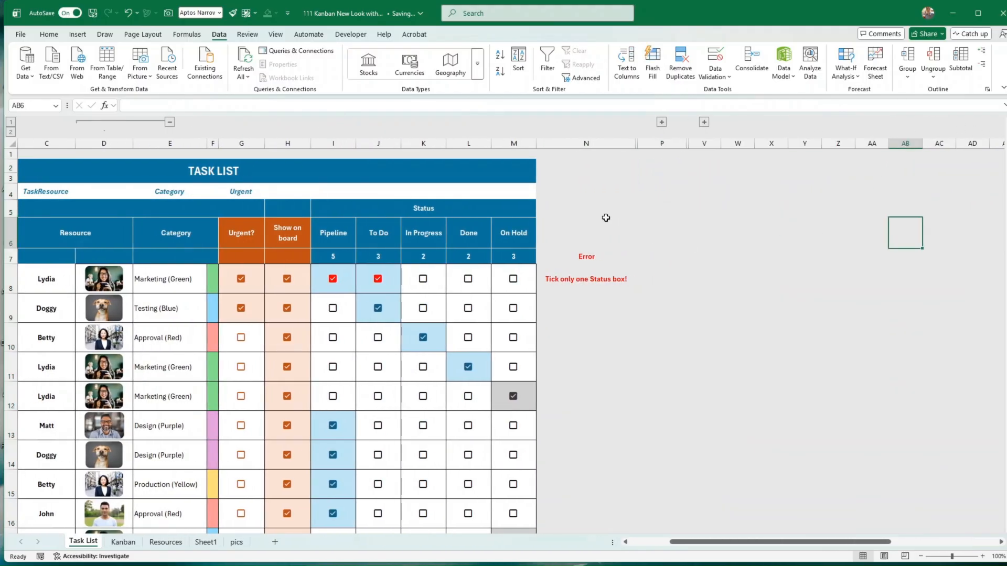
Step: Review the Error column and the resource cells on the Task List, and check the double-ticked first task's cards on the Kanban sheet
left_click(572, 259)
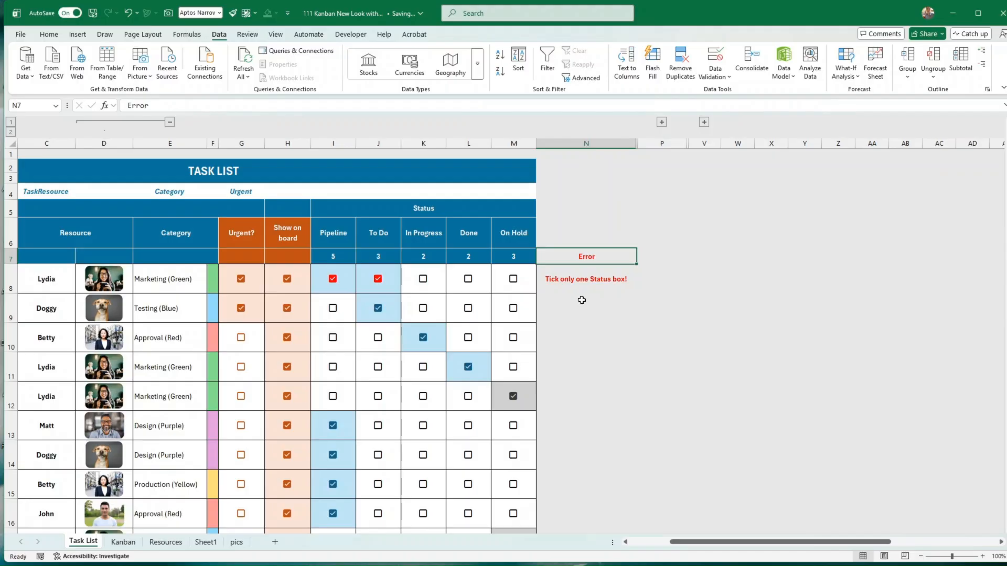
left_click_drag(578, 310, 31, 338)
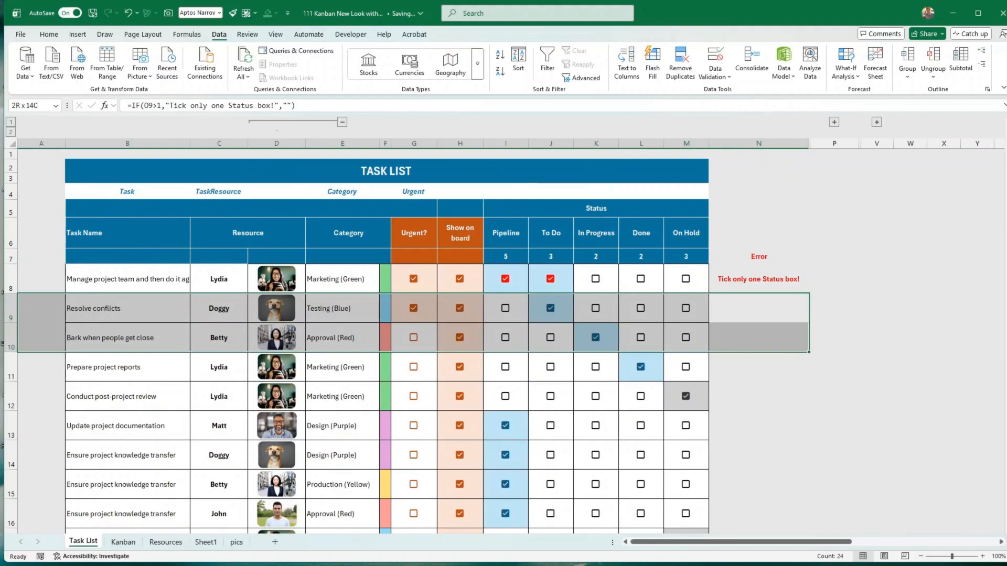
left_click(220, 343)
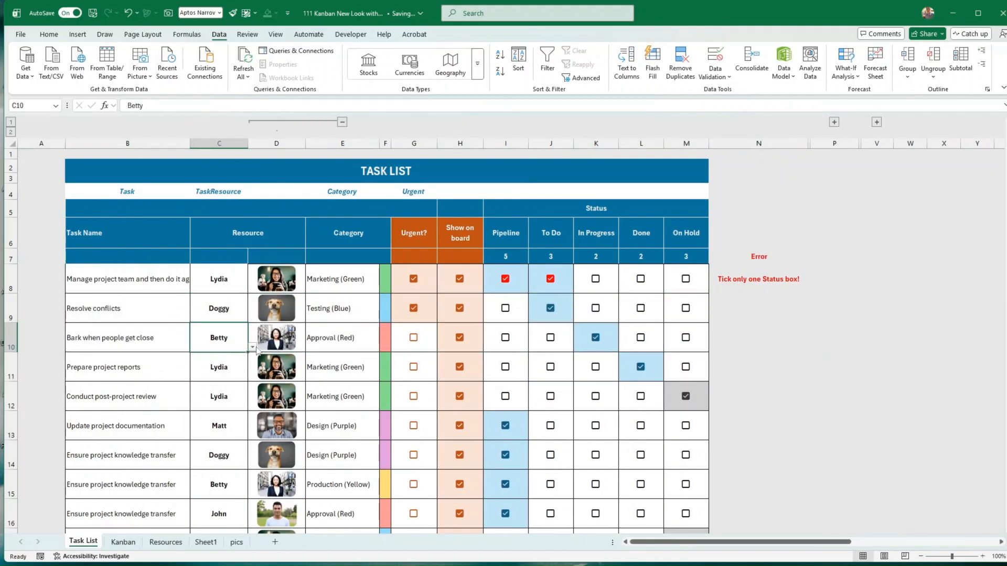
left_click(223, 280)
left_click(125, 542)
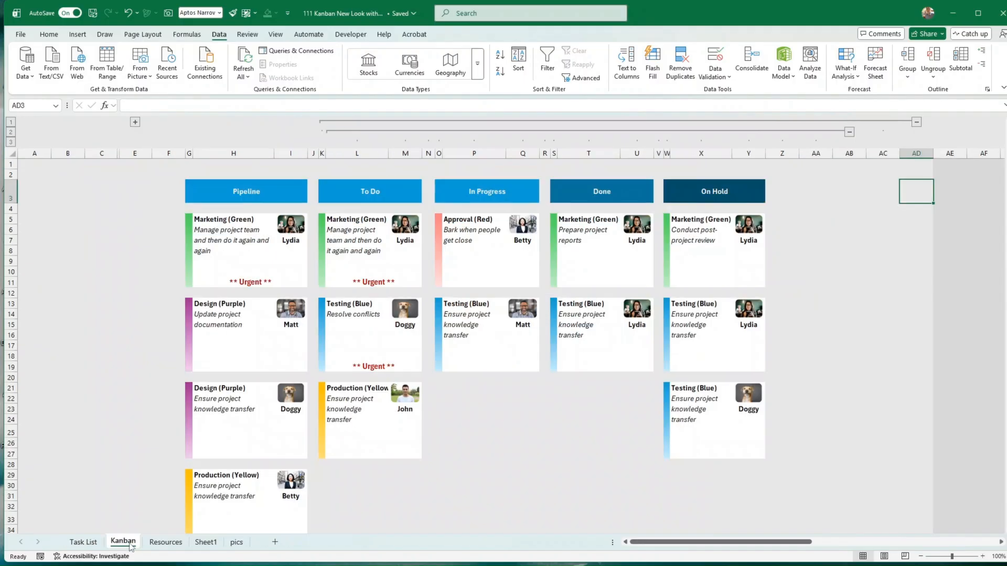
Step: Change the resource of the Task List's row 8 task to the first name in the list, and check its Kanban cards
left_click(90, 543)
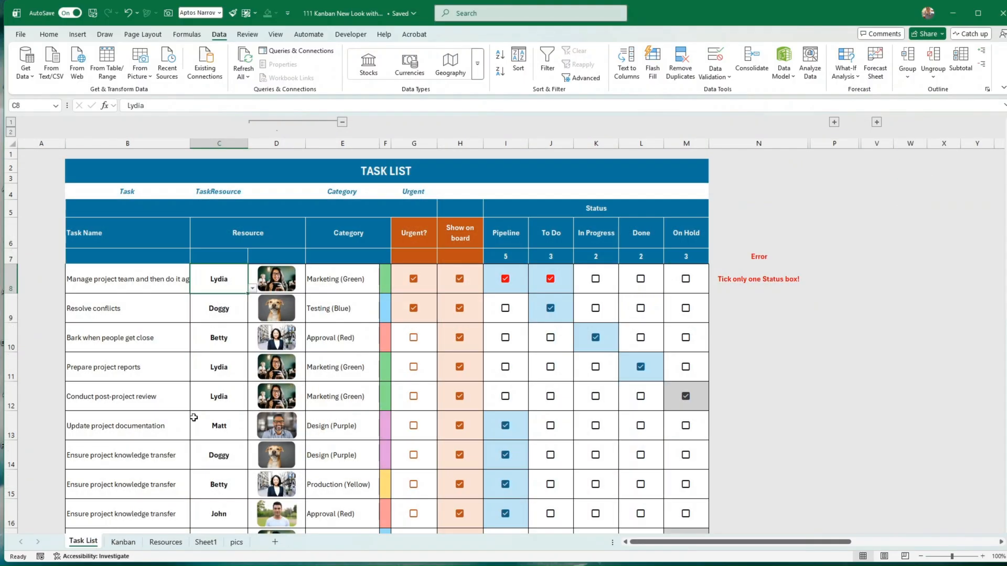
left_click(252, 288)
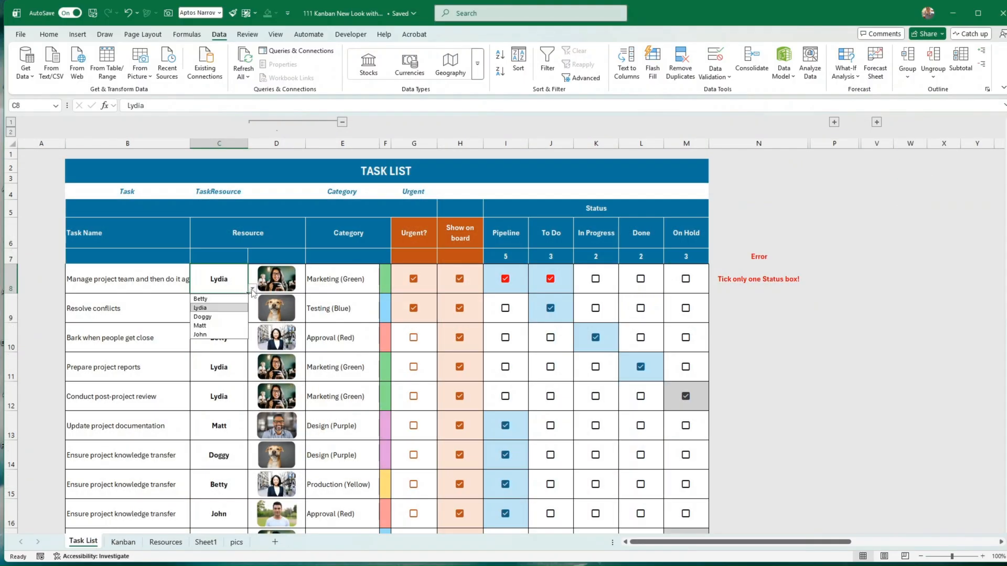
left_click(207, 299)
left_click(124, 541)
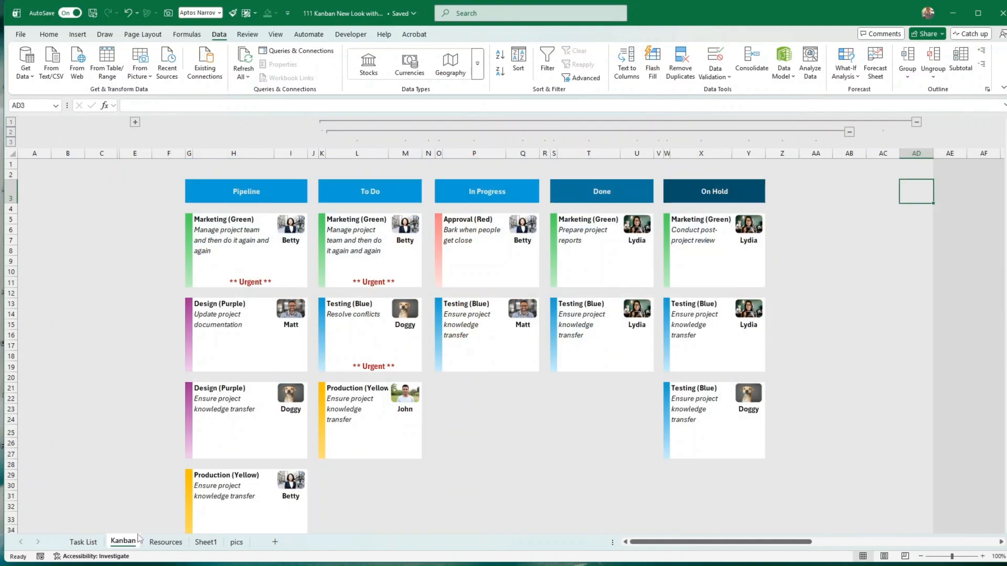
Step: Set the category of the row 8 task to Production (Yellow) on the Task List, and check its cards on the Kanban sheet
left_click(87, 545)
left_click(375, 286)
left_click(384, 290)
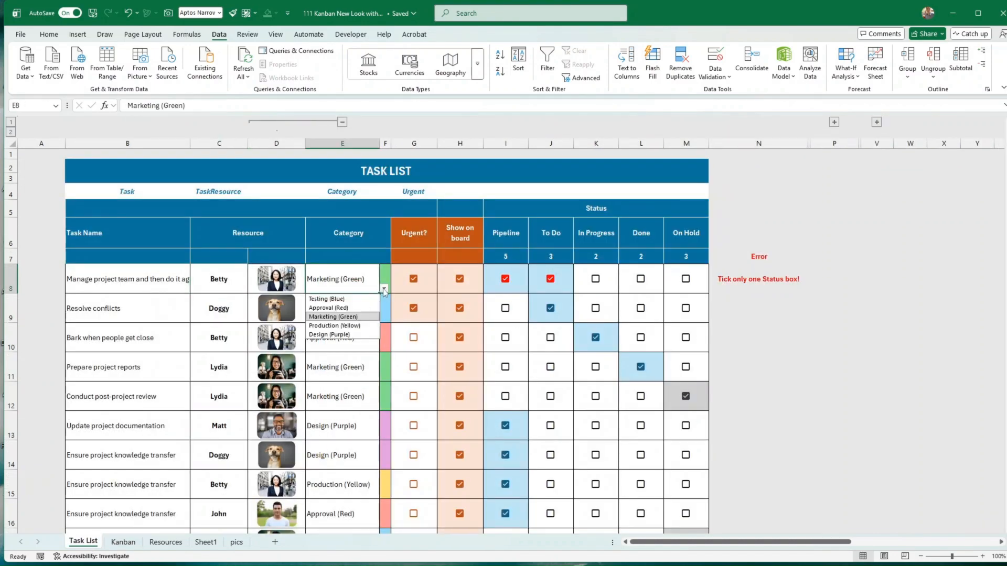
key("Down")
key("Return")
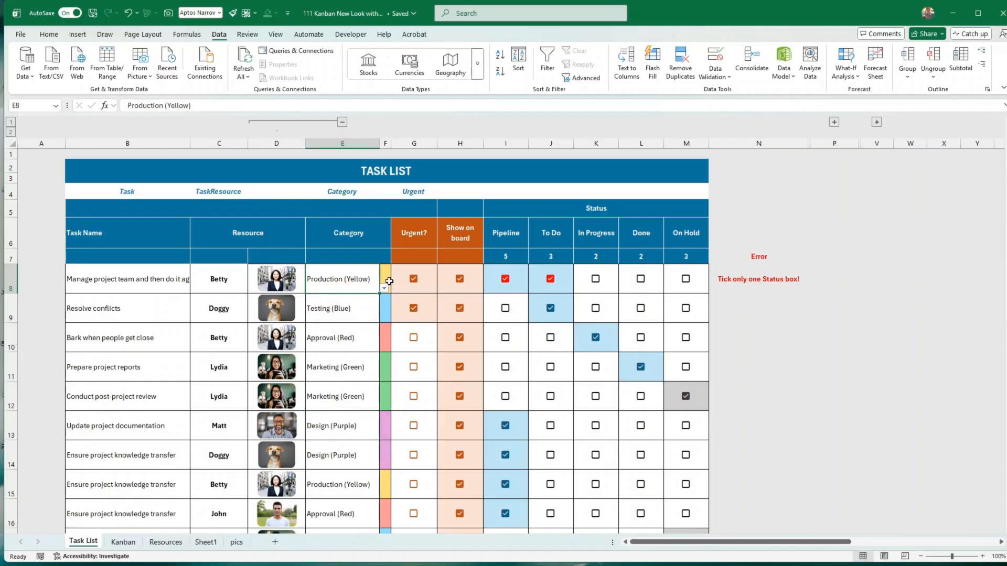
left_click(124, 543)
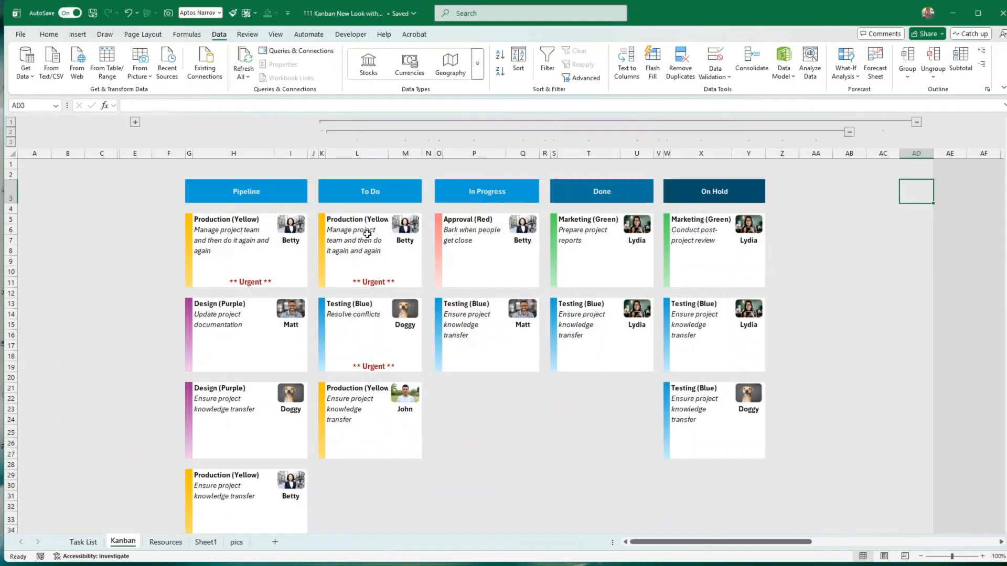
Step: Expand the card-number helper column D on the Kanban sheet and review the card rows down to number 8
left_click(880, 382)
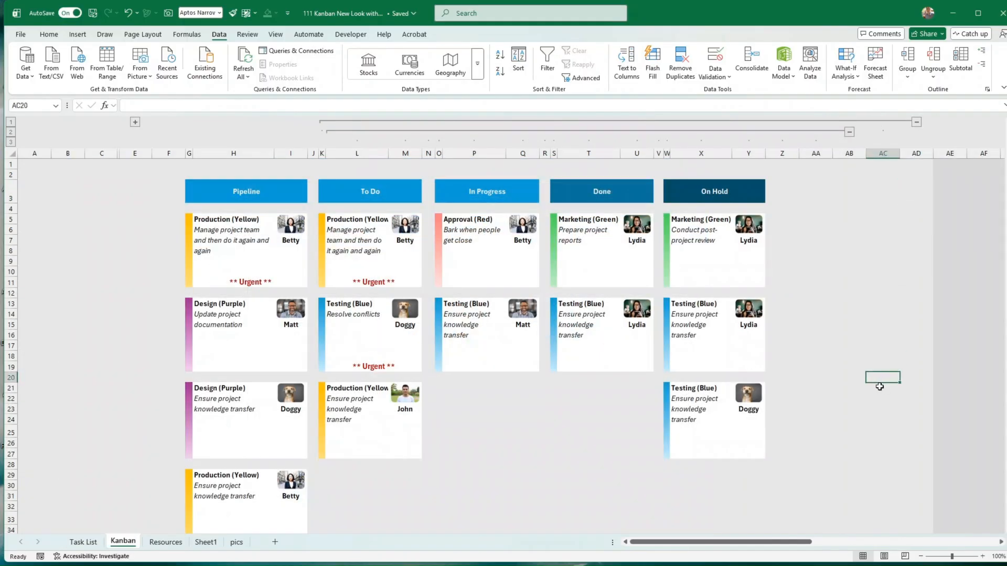
scroll(879, 386, "down", 7)
scroll(879, 386, "up", 5)
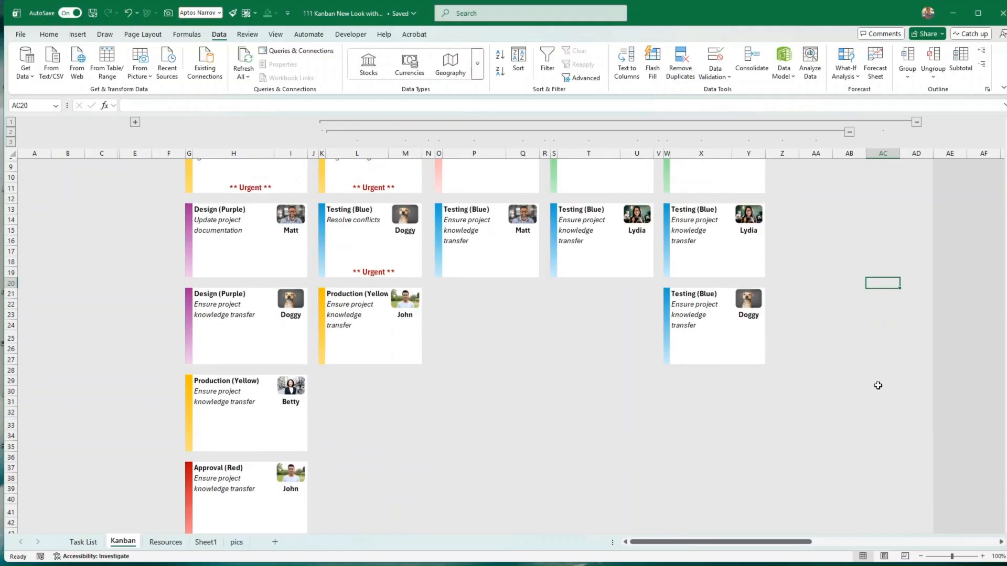
scroll(887, 312, "down", 5)
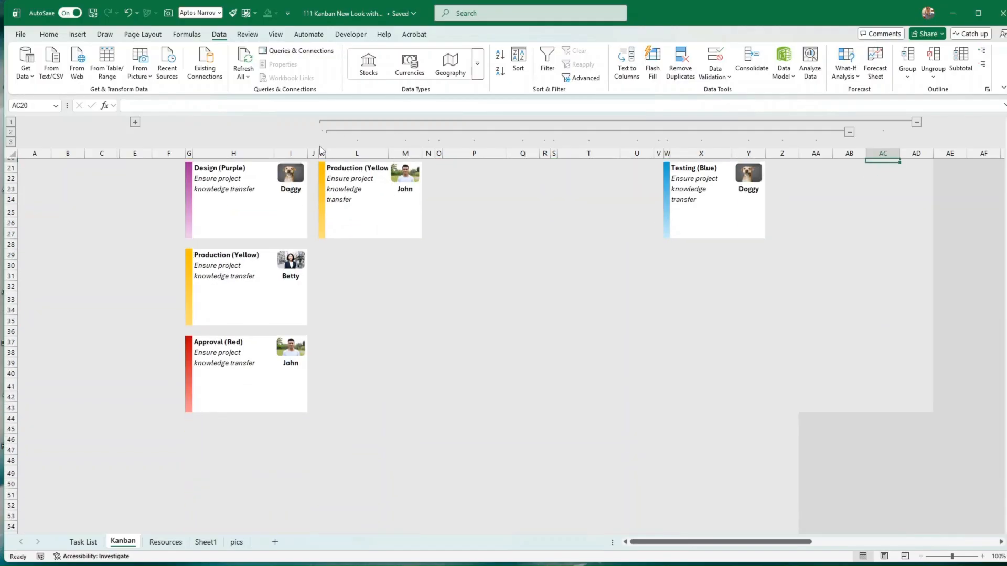
left_click(136, 122)
scroll(186, 284, "down", 11)
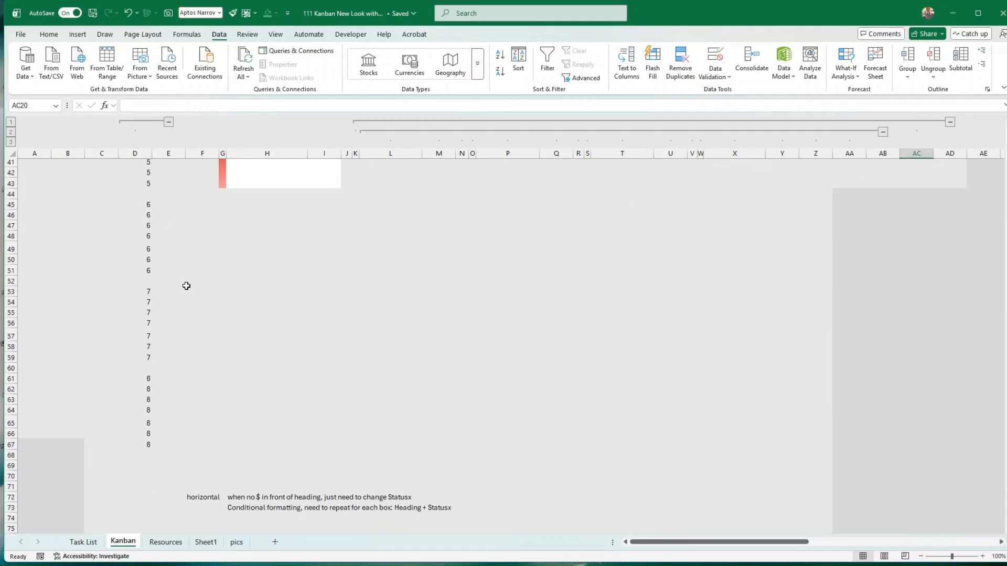
scroll(189, 280, "up", 18)
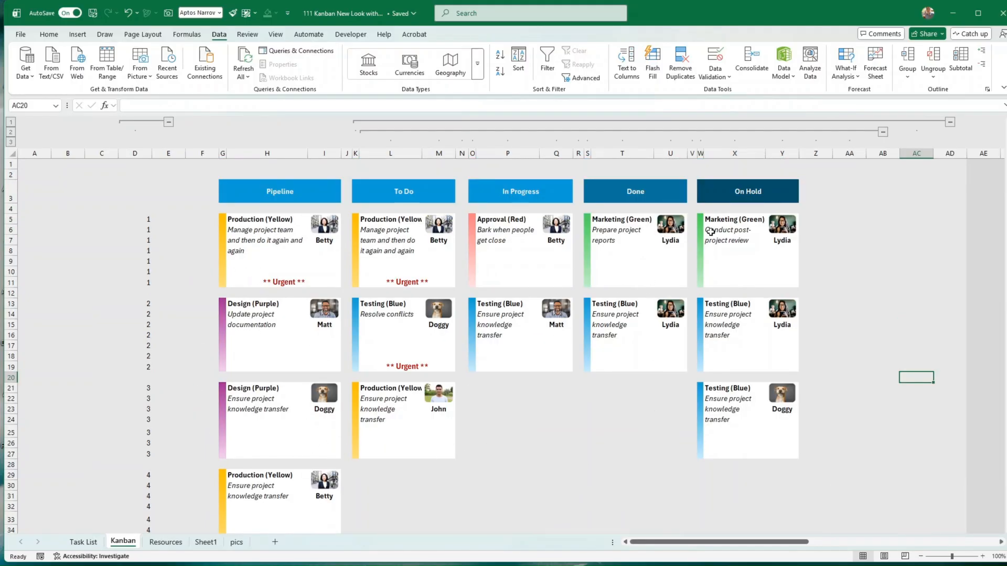
Step: Move the Resolve conflicts task from To Do to Done on the Task List, and clear the extra To Do tick in row 8
left_click(84, 542)
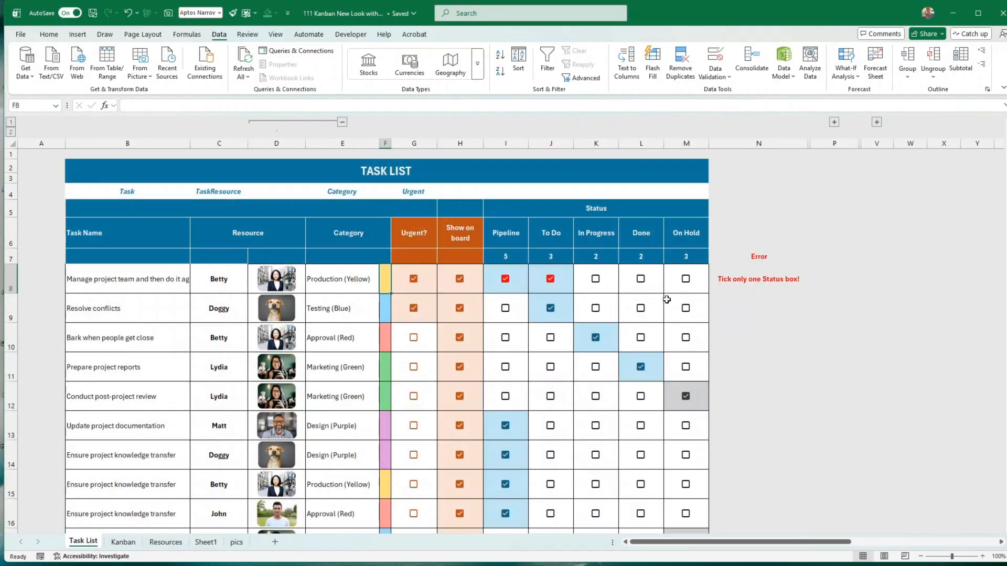
scroll(663, 310, "down", 3)
scroll(653, 317, "up", 3)
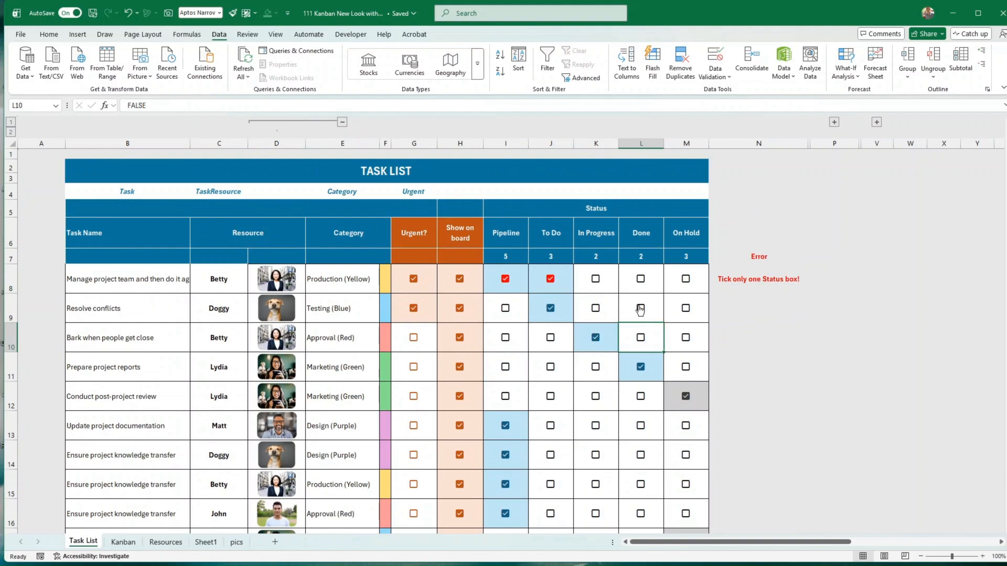
left_click(640, 309)
left_click(552, 311)
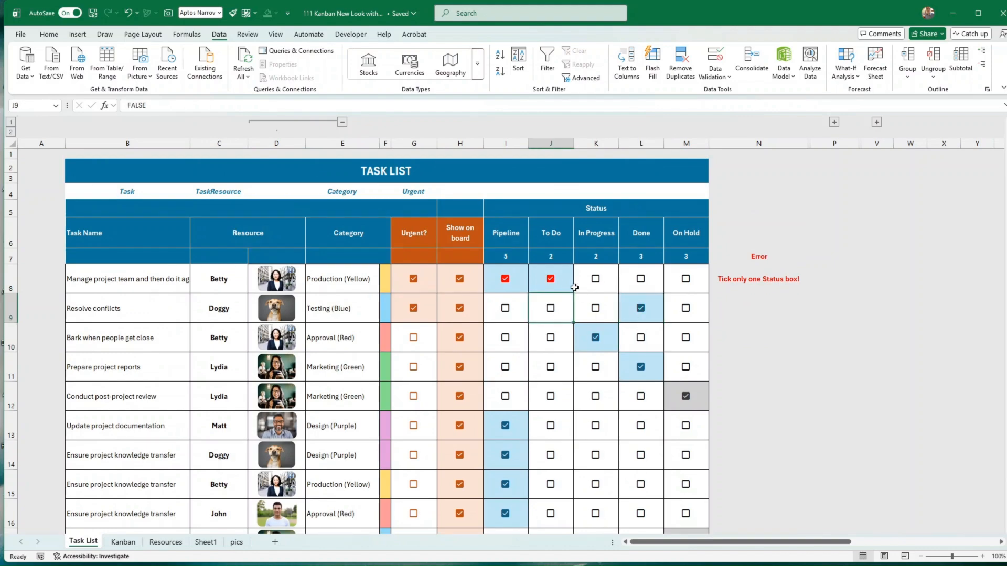
left_click(551, 280)
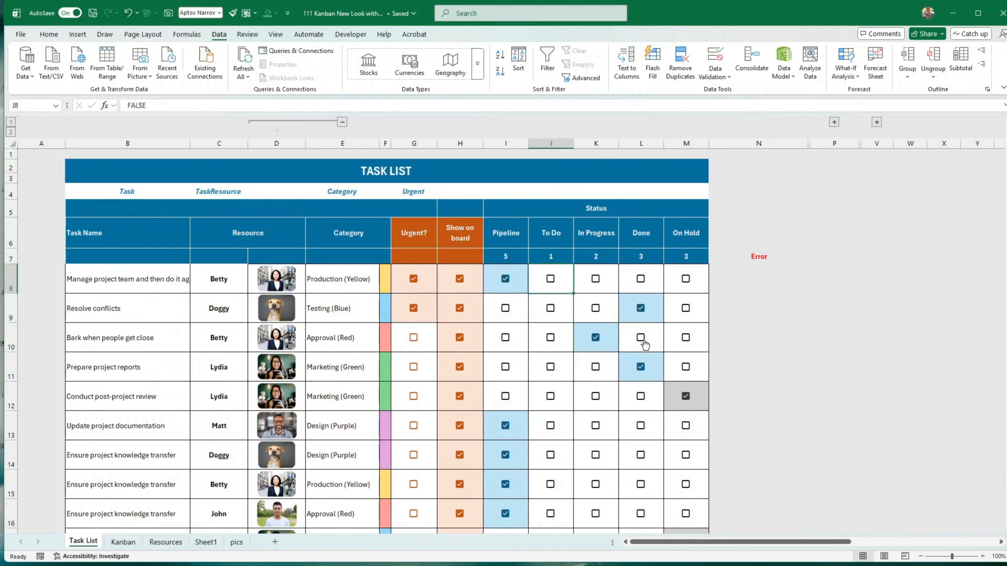
Step: Move the Bark when people get close task from In Progress to Done, and clear Show on board for it and Prepare project reports
left_click(642, 339)
left_click(596, 338)
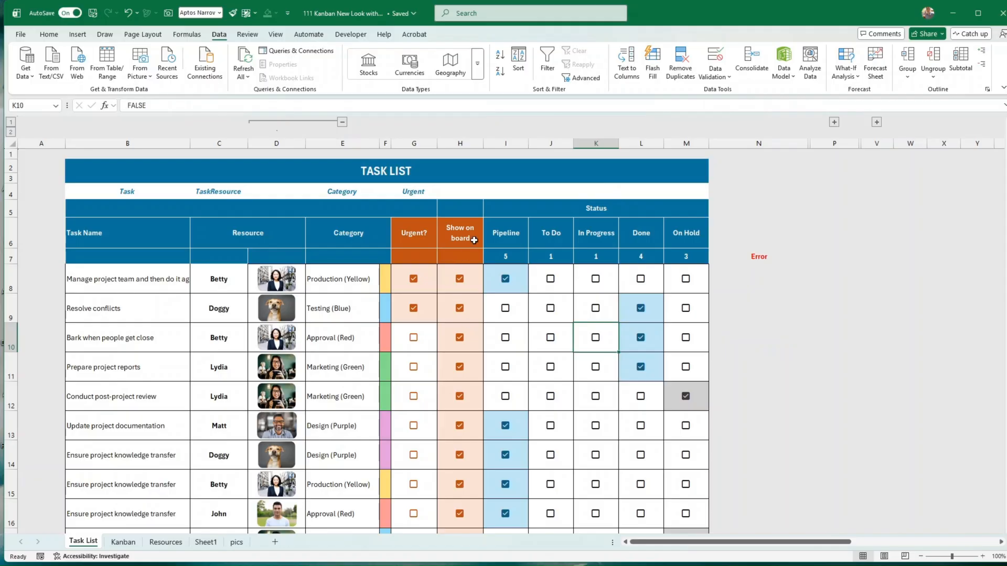
left_click(460, 338)
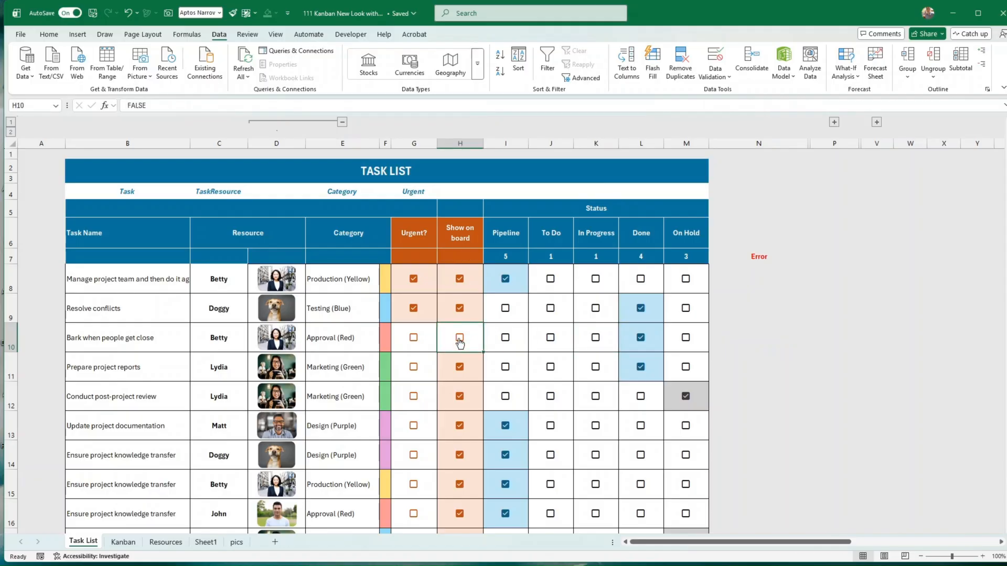
left_click(461, 370)
Step: Look through the remaining Task List rows, check the cards on the Kanban sheet, and collapse its card-number helper column D
scroll(592, 390, "down", 3)
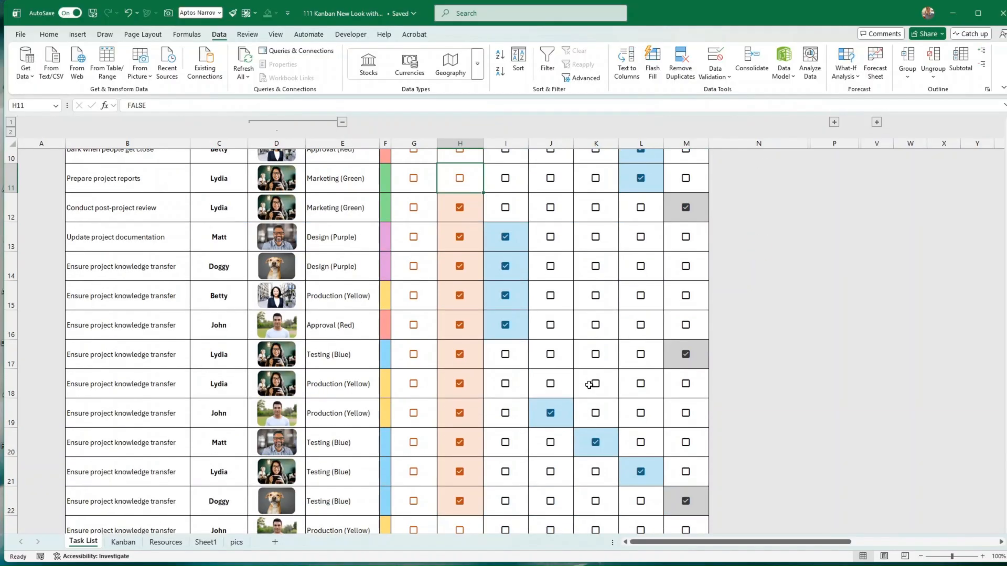
scroll(588, 386, "up", 3)
scroll(587, 388, "down", 3)
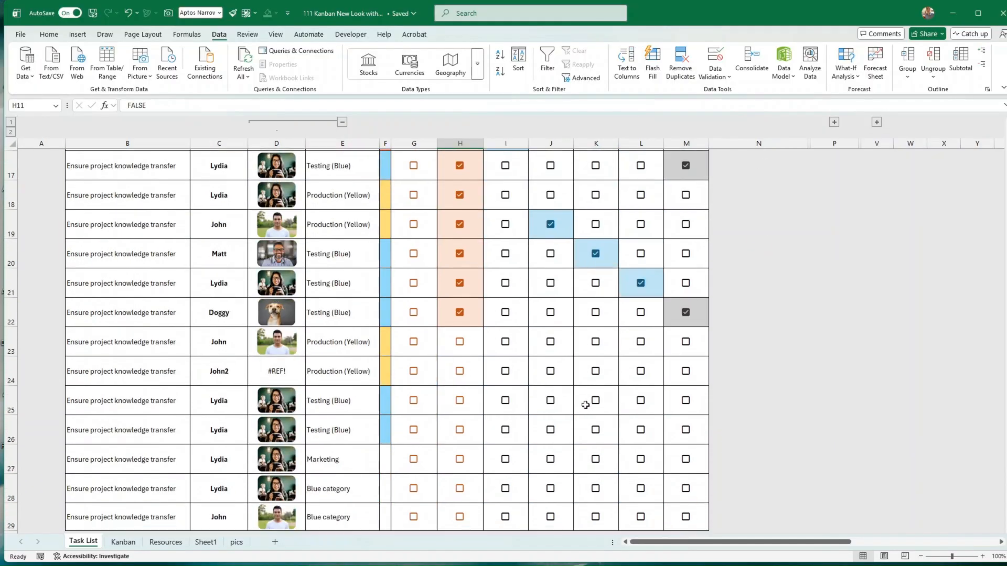
scroll(590, 391, "up", 3)
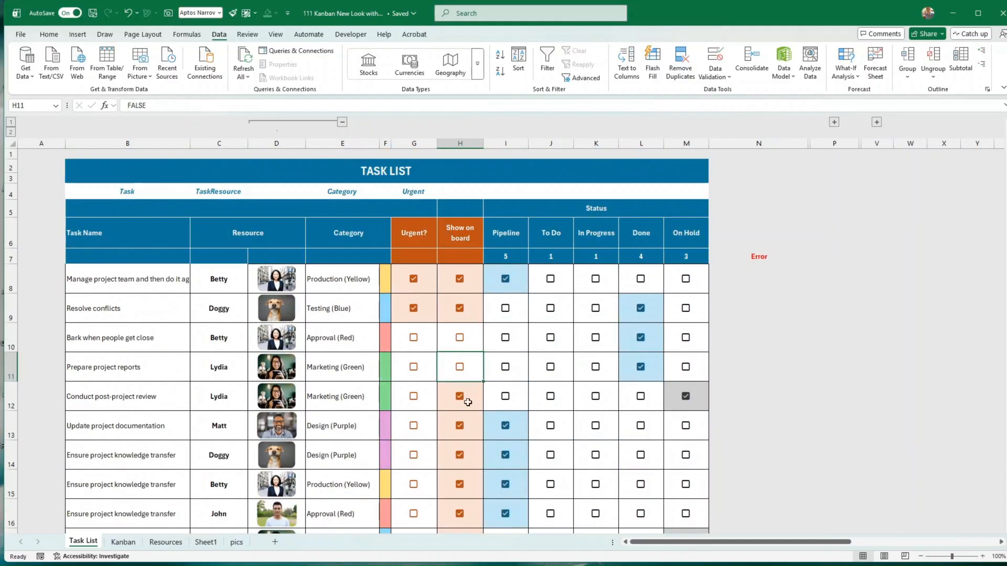
left_click(110, 543)
left_click(526, 402)
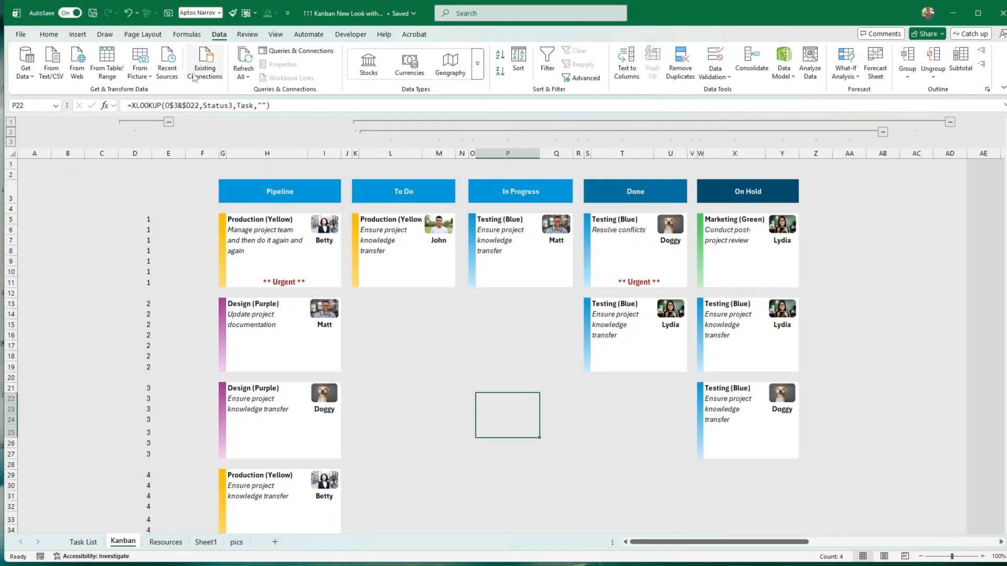
left_click(168, 122)
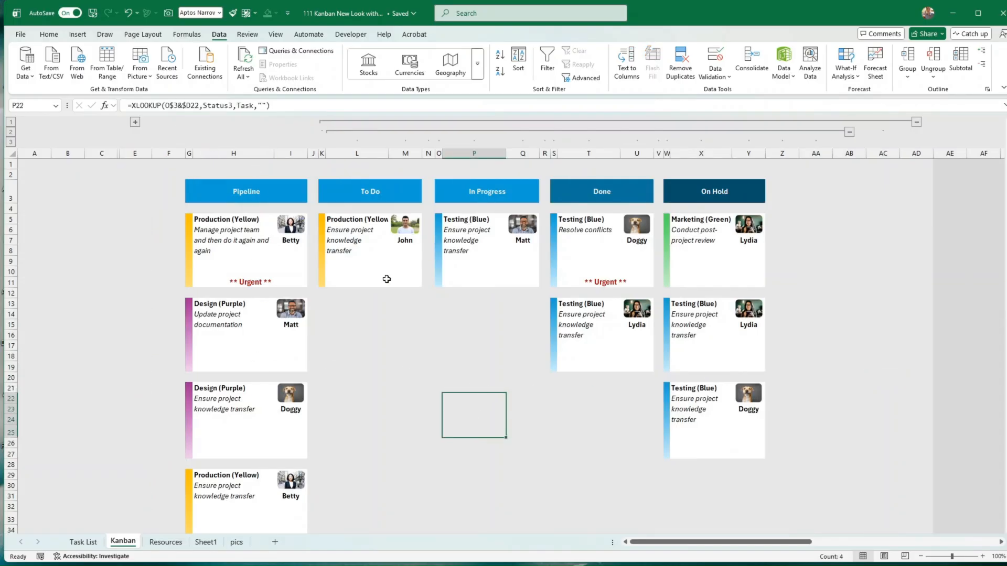
left_click(430, 324)
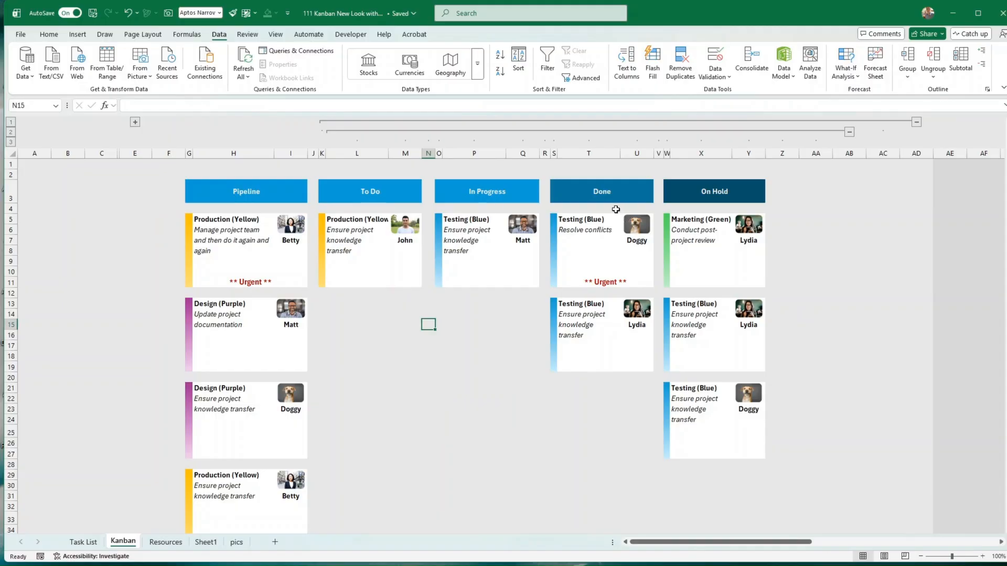
Step: Examine the category and task formulas of the first Pipeline card, the Pipeline heading and the picture column of On Hold
left_click(225, 233)
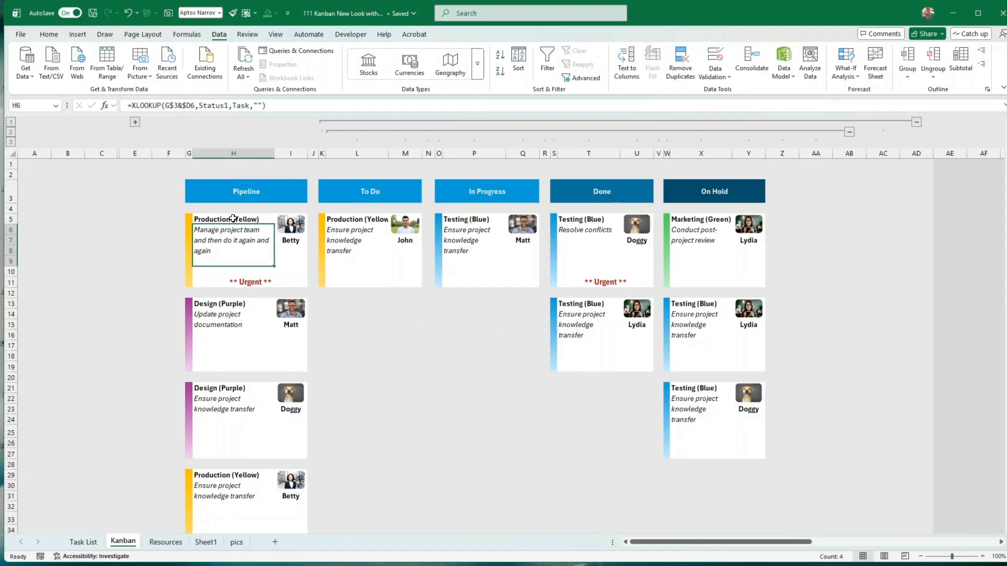
left_click_drag(247, 219, 287, 280)
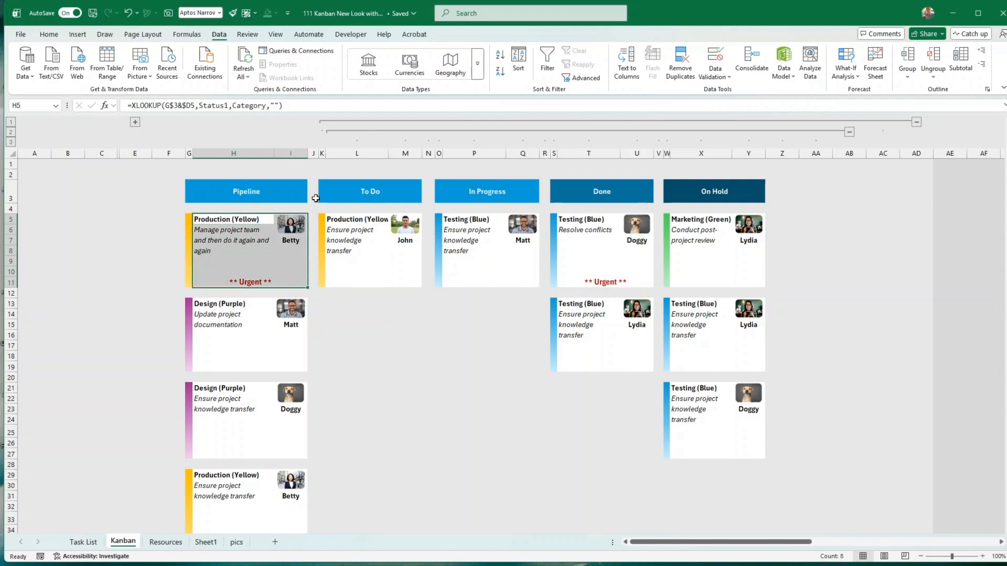
left_click(257, 252)
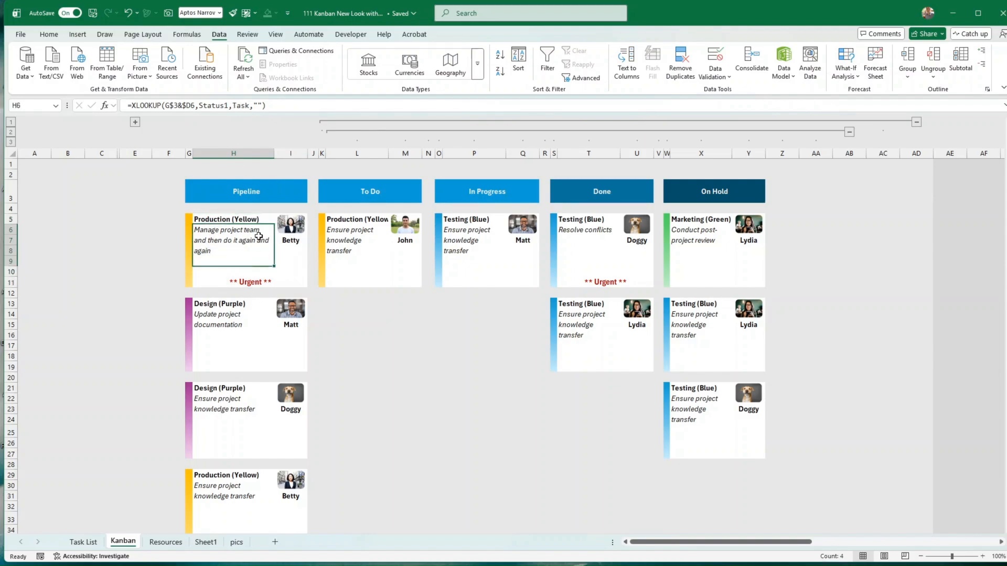
left_click(254, 217)
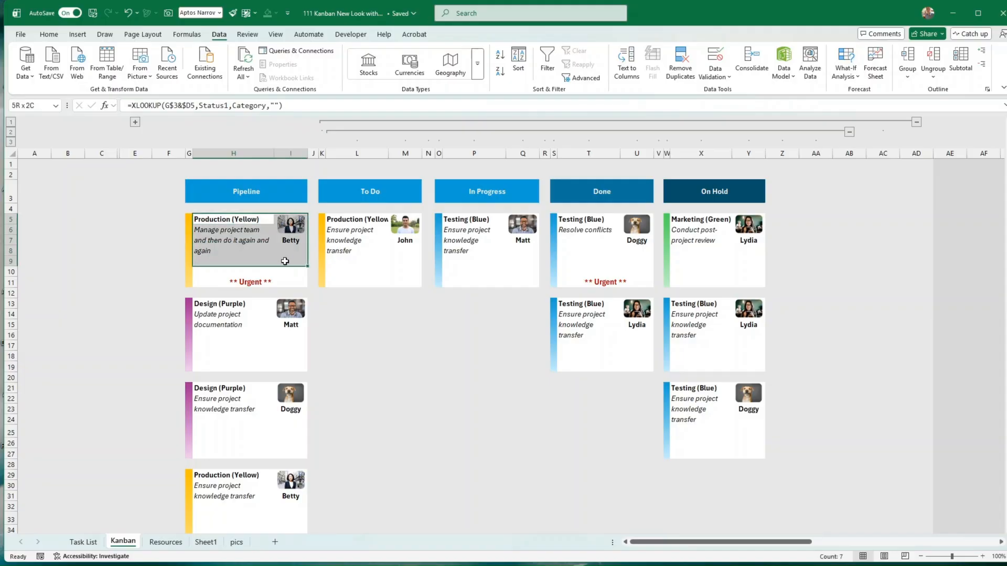
left_click(490, 330)
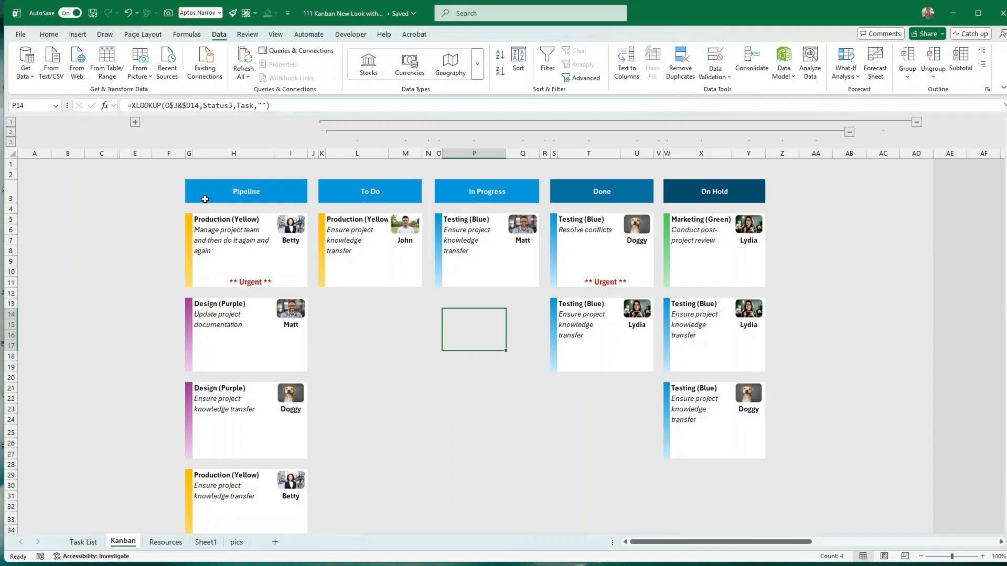
left_click(193, 189)
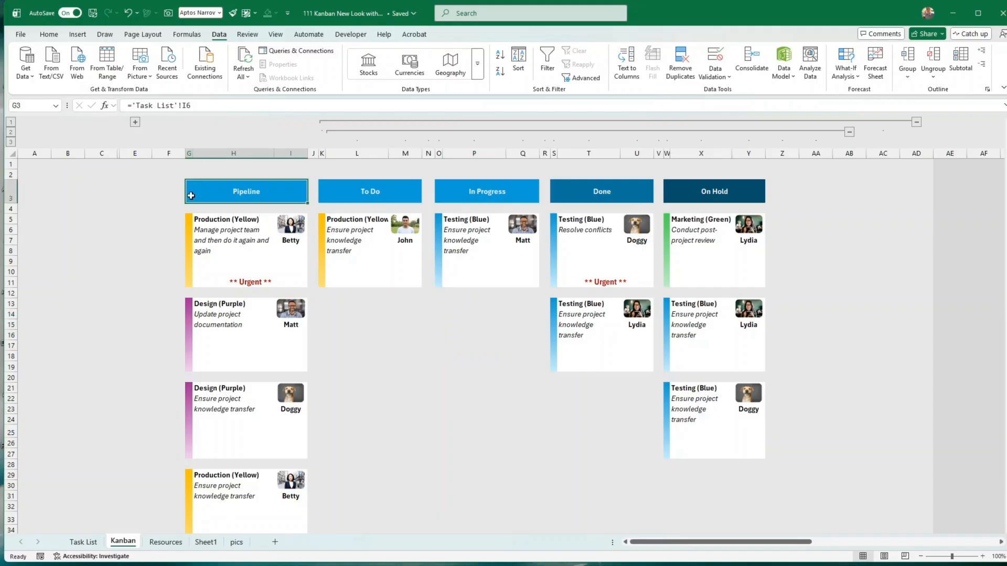
left_click(749, 152)
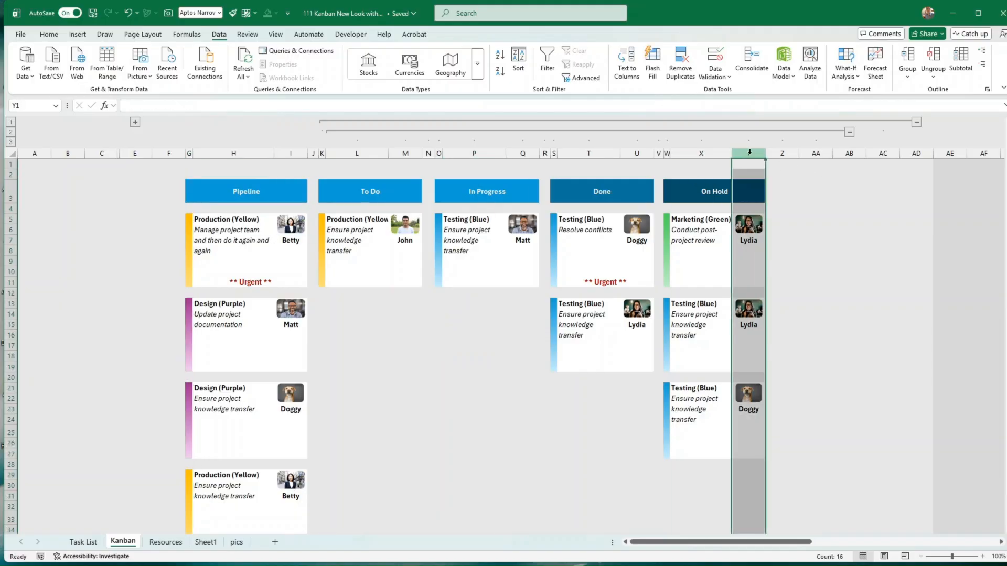
Step: Review the Task, TaskResource, Category and Urgent range-name labels in row 4 of the Task List, and return to the Kanban sheet
left_click(88, 543)
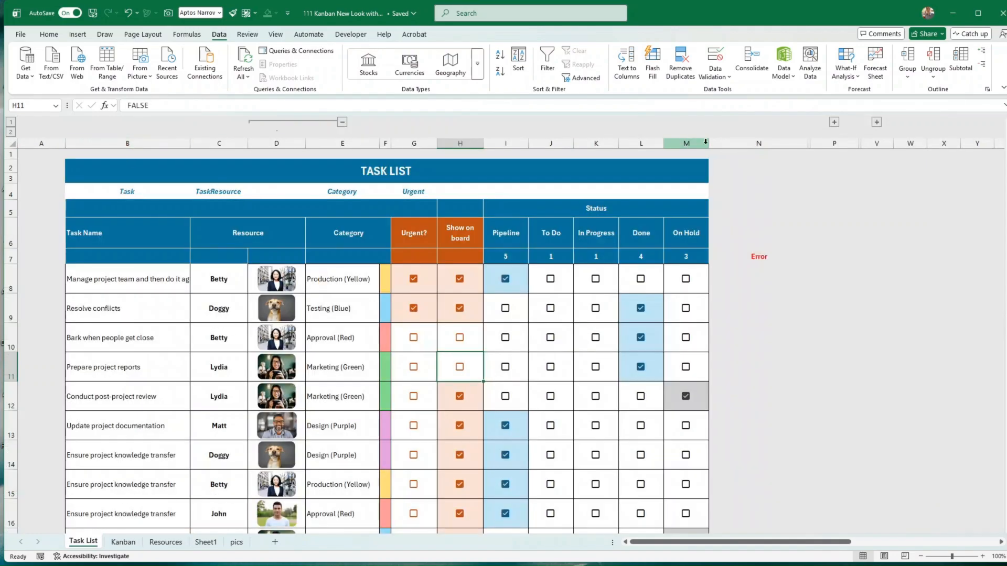
left_click_drag(123, 192, 415, 193)
left_click(416, 193)
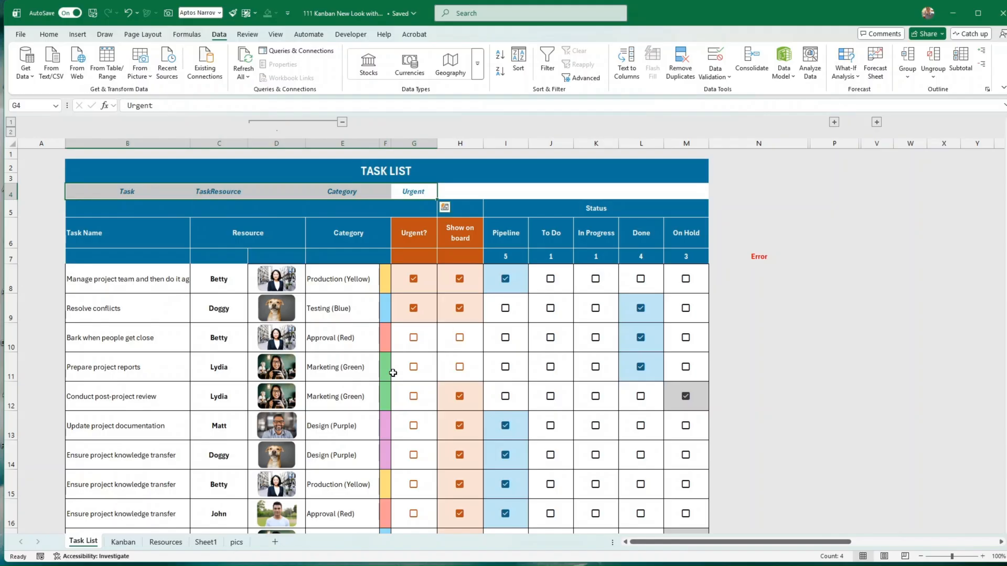
left_click(124, 542)
left_click(577, 407)
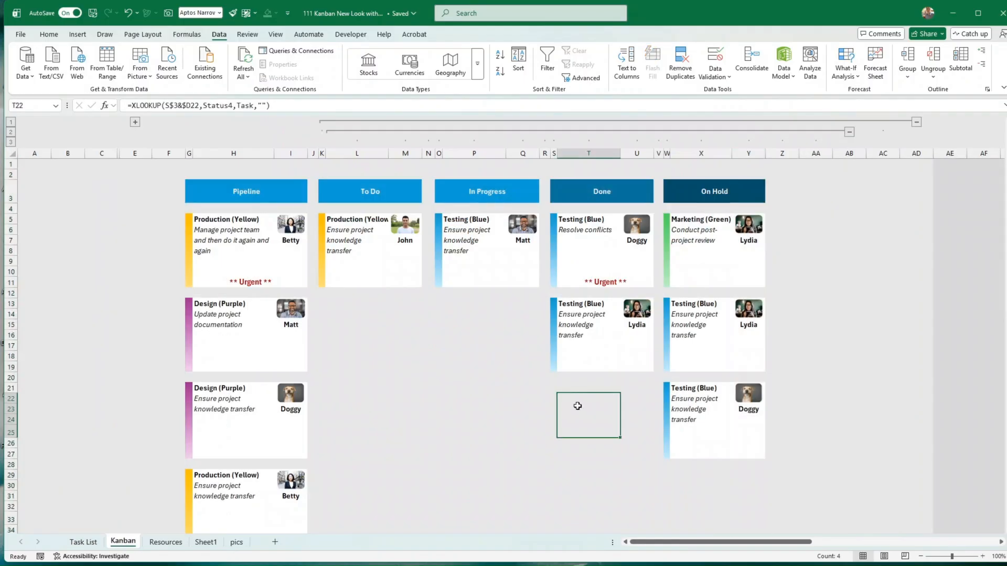